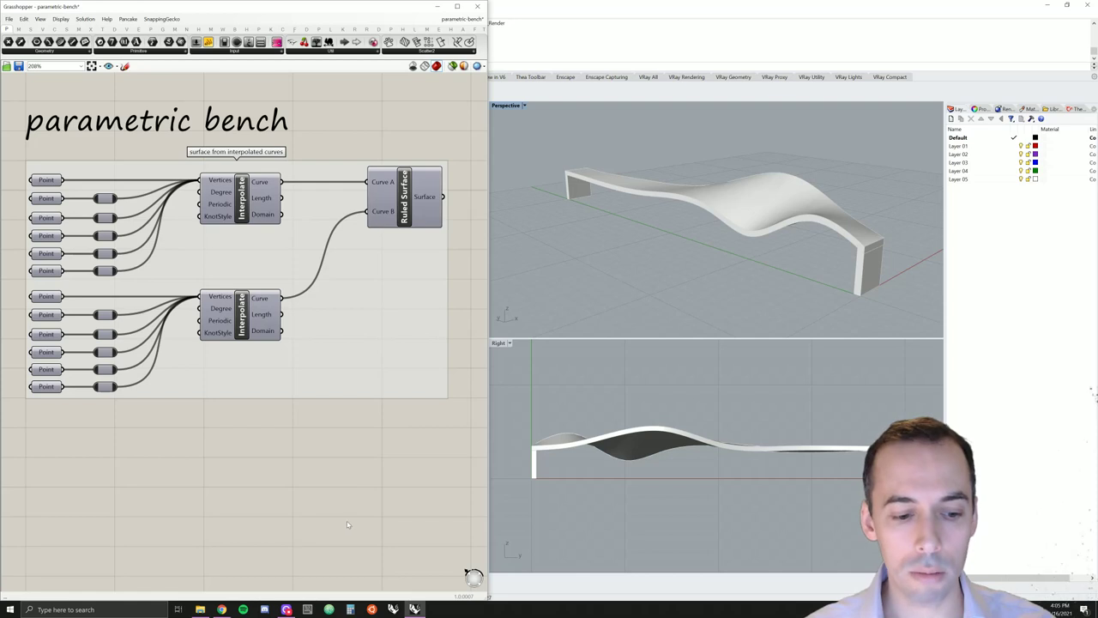
# - Review the Parametric Bench tutorial page in the browser and examine the finished bench model in Rhino
pyautogui.click(223, 566)
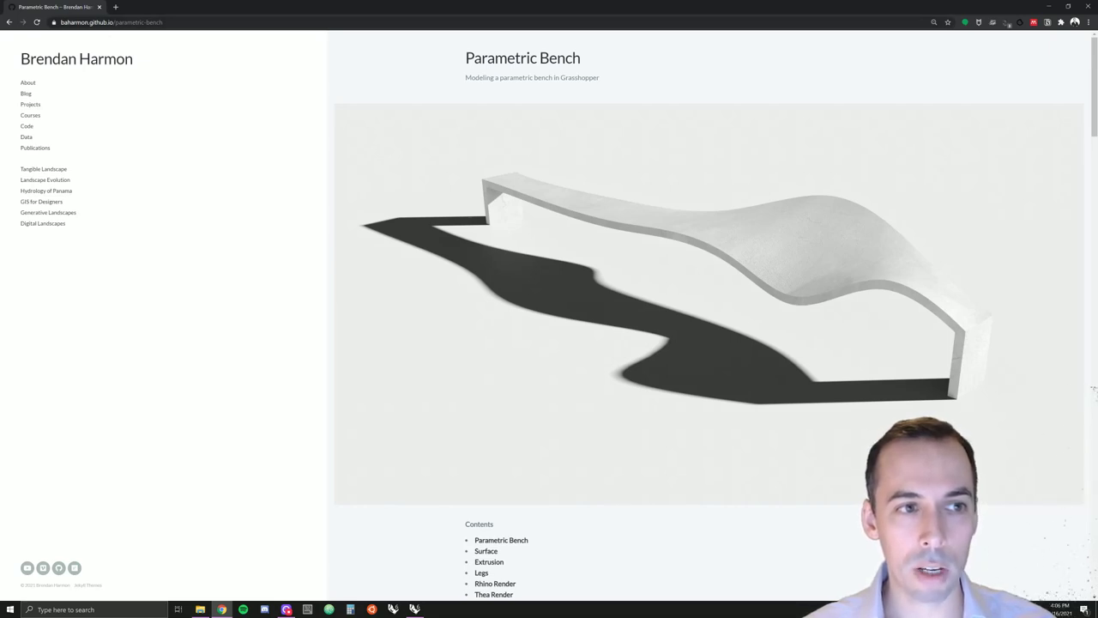
pyautogui.scroll(-5, 678, 223)
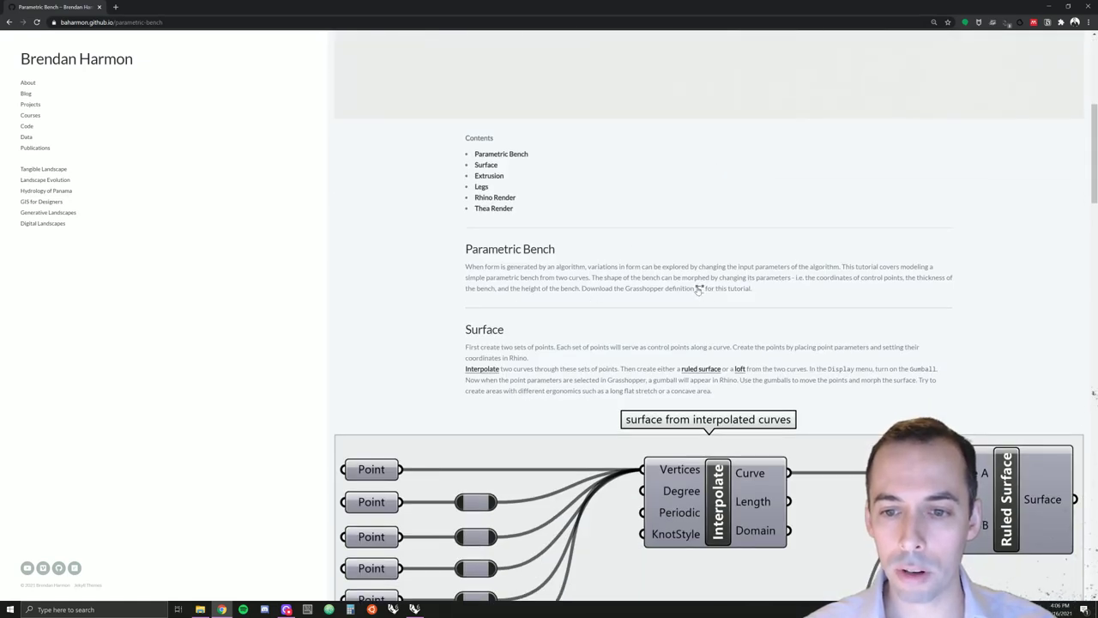
pyautogui.scroll(2, 701, 291)
pyautogui.scroll(1, 766, 238)
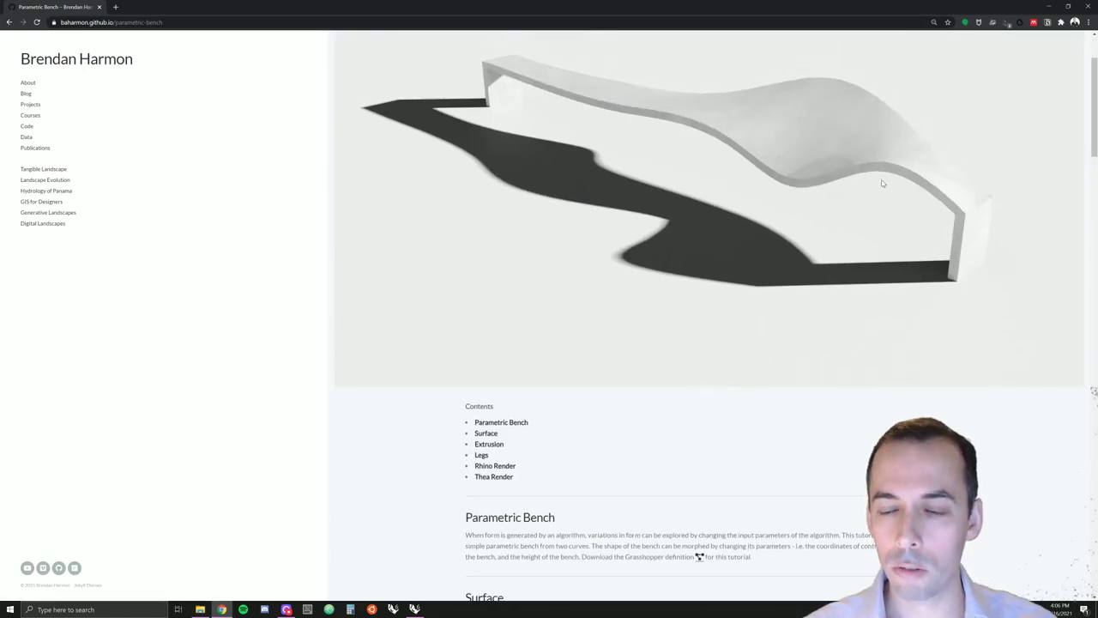
pyautogui.click(1050, 8)
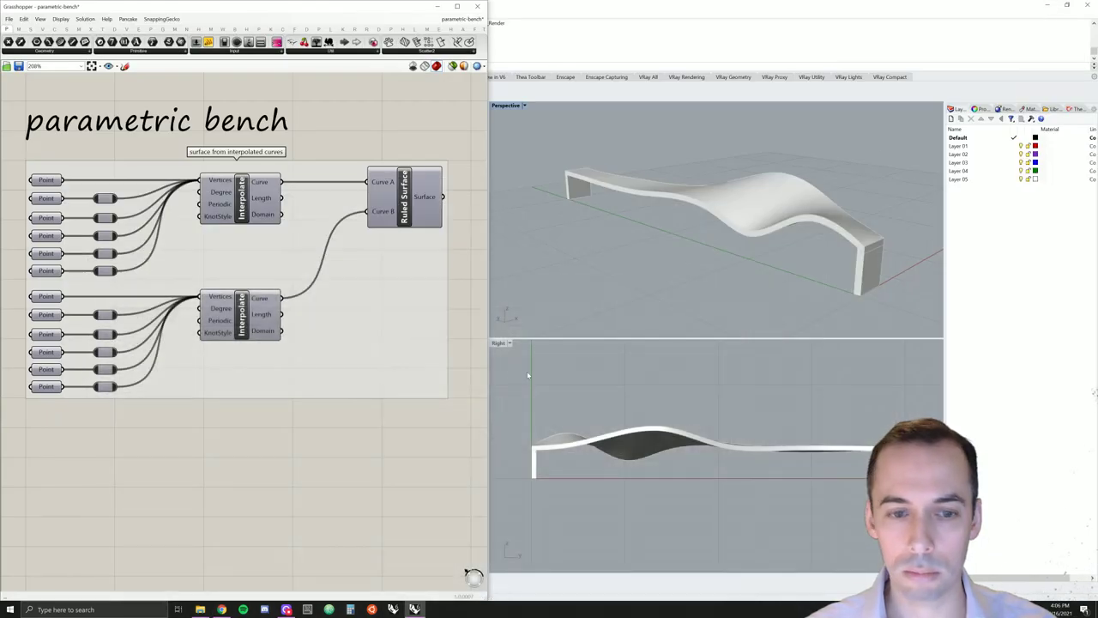
pyautogui.moveTo(695, 248); pyautogui.dragTo(719, 246, button='right')
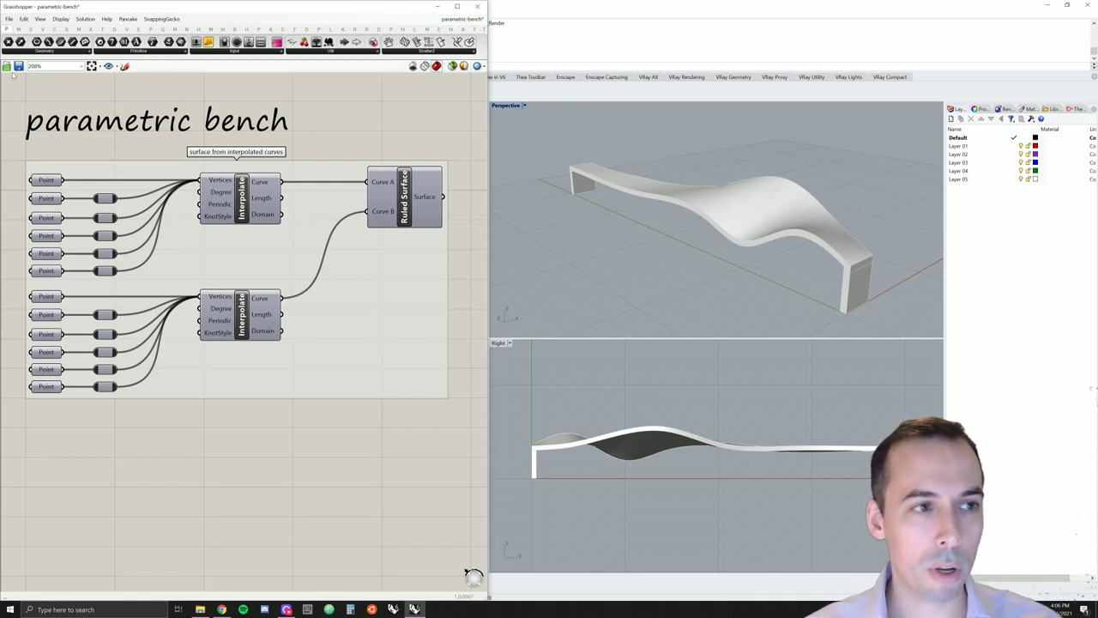
# - Start a new Grasshopper definition and place a Point parameter near the upper part of the canvas
pyautogui.click(9, 18)
pyautogui.click(35, 29)
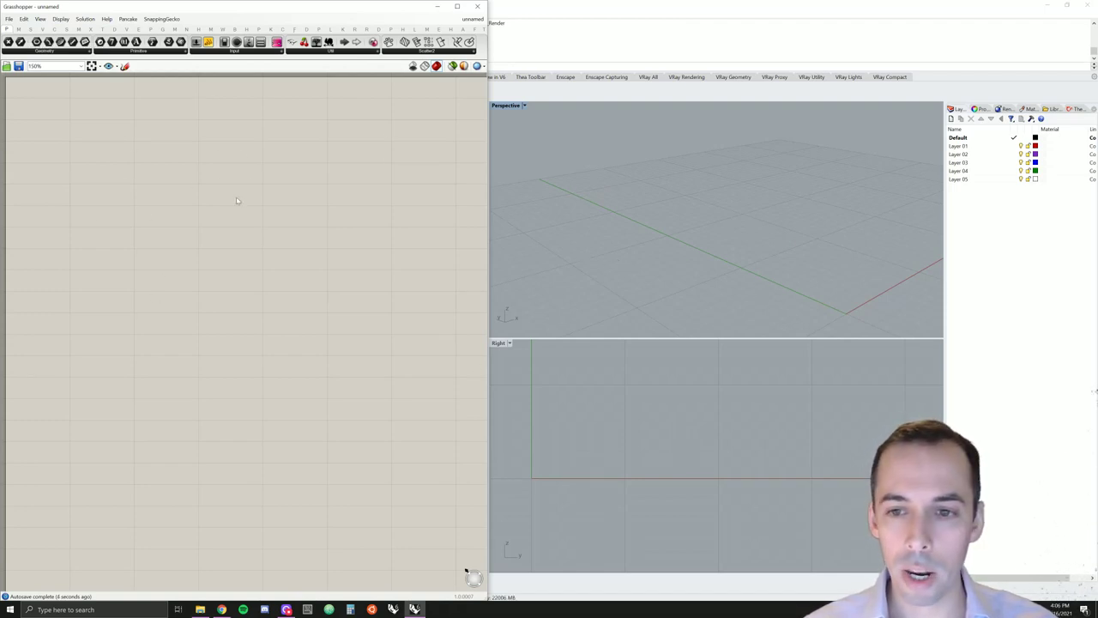
pyautogui.click(9, 41)
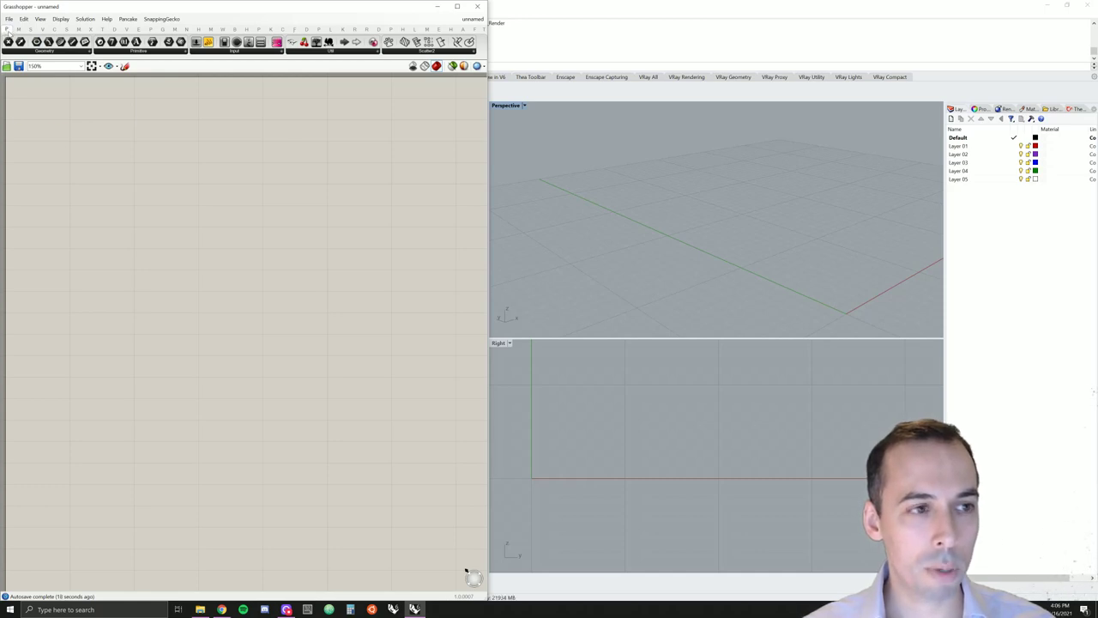
pyautogui.moveTo(9, 41); pyautogui.dragTo(122, 147)
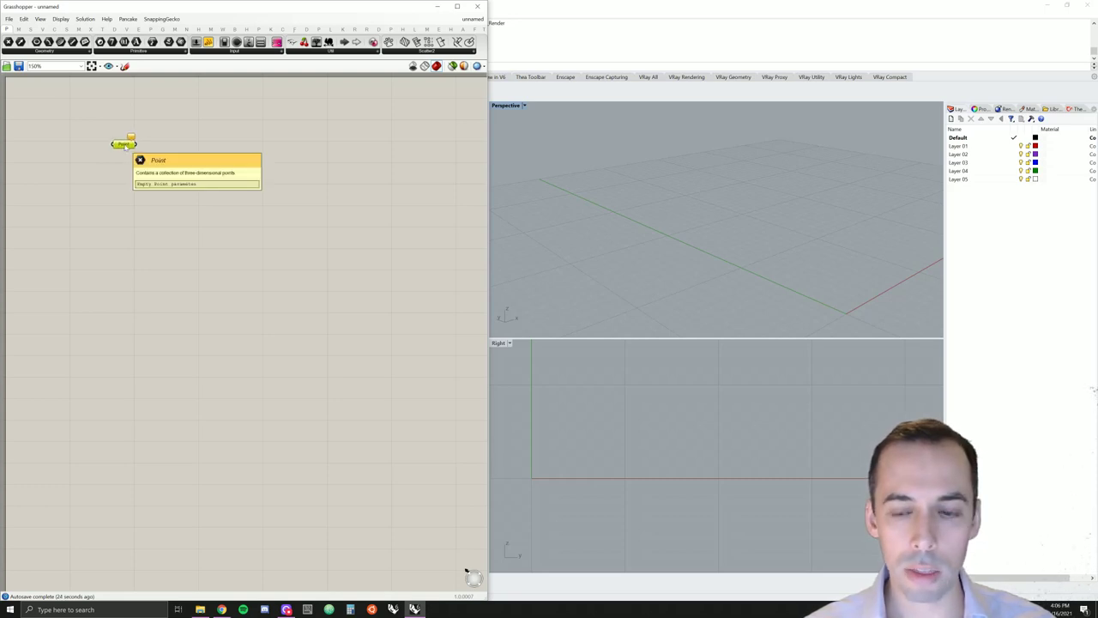
# - Assign a single point to the Point parameter, picking the origin in Rhino's Perspective view
pyautogui.rightClick(125, 146)
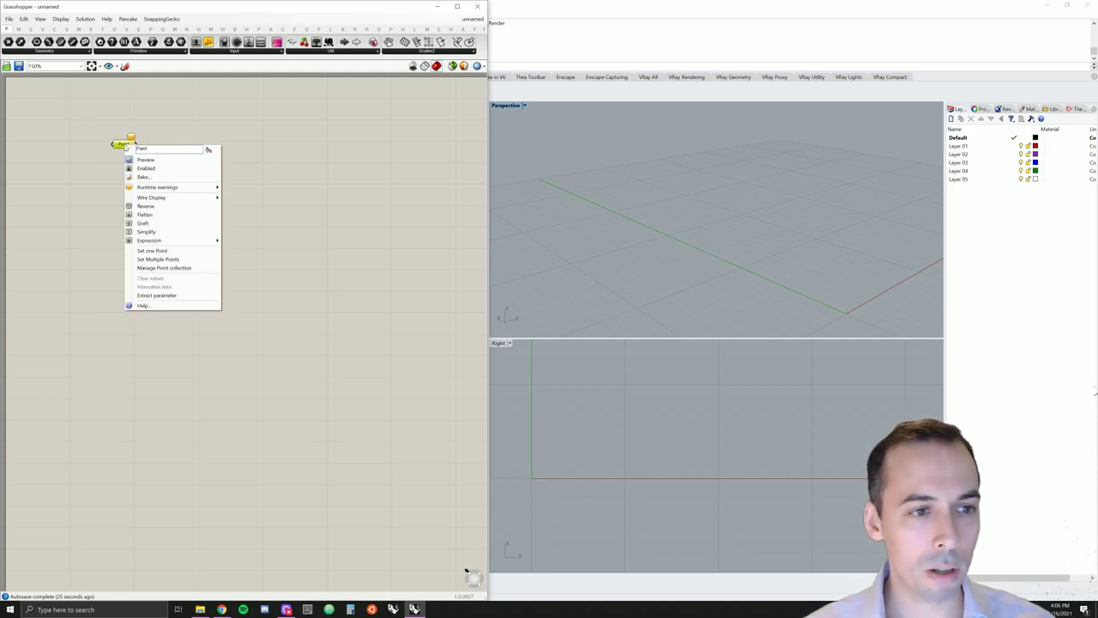
pyautogui.click(199, 252)
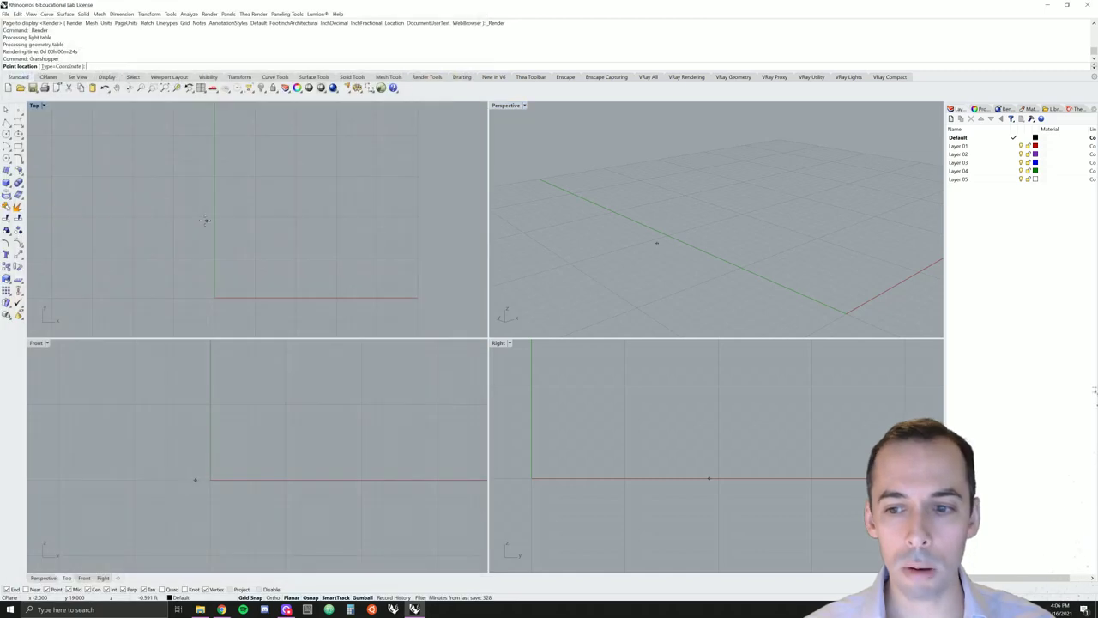
pyautogui.click(843, 313)
pyautogui.moveTo(846, 277); pyautogui.dragTo(767, 255, button='right')
# - Duplicate the Point parameter into a vertical column of six Point parameters
pyautogui.click(86, 177)
pyautogui.moveTo(107, 172); pyautogui.dragTo(123, 190)
pyautogui.click(169, 163)
# - Select the second Point parameter and check the Gumballs display option in Grasshopper
pyautogui.click(125, 153)
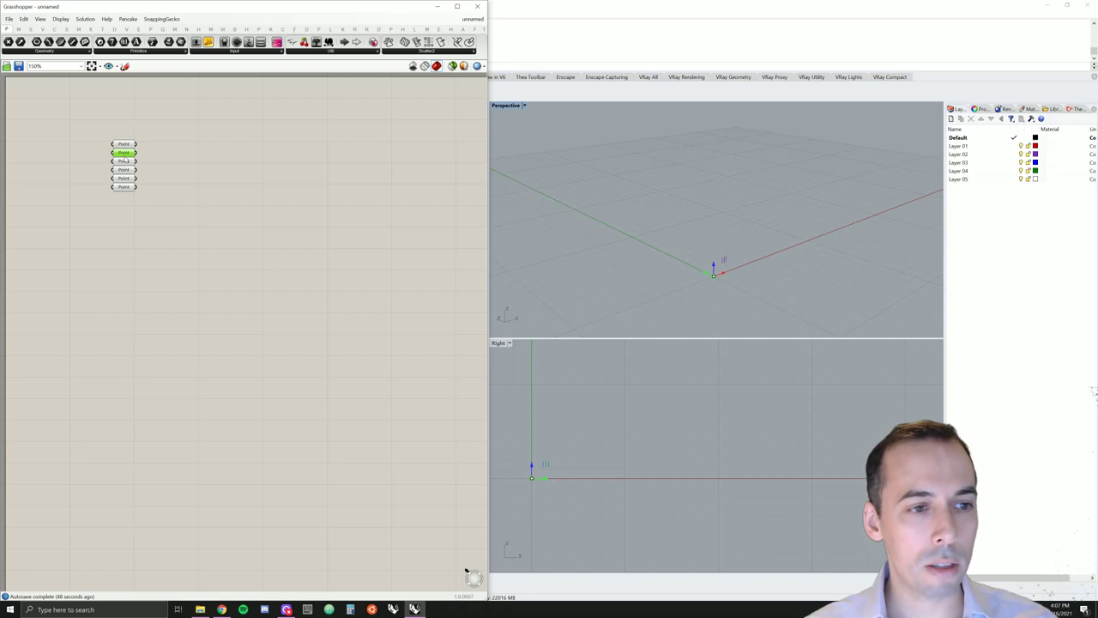
pyautogui.click(60, 19)
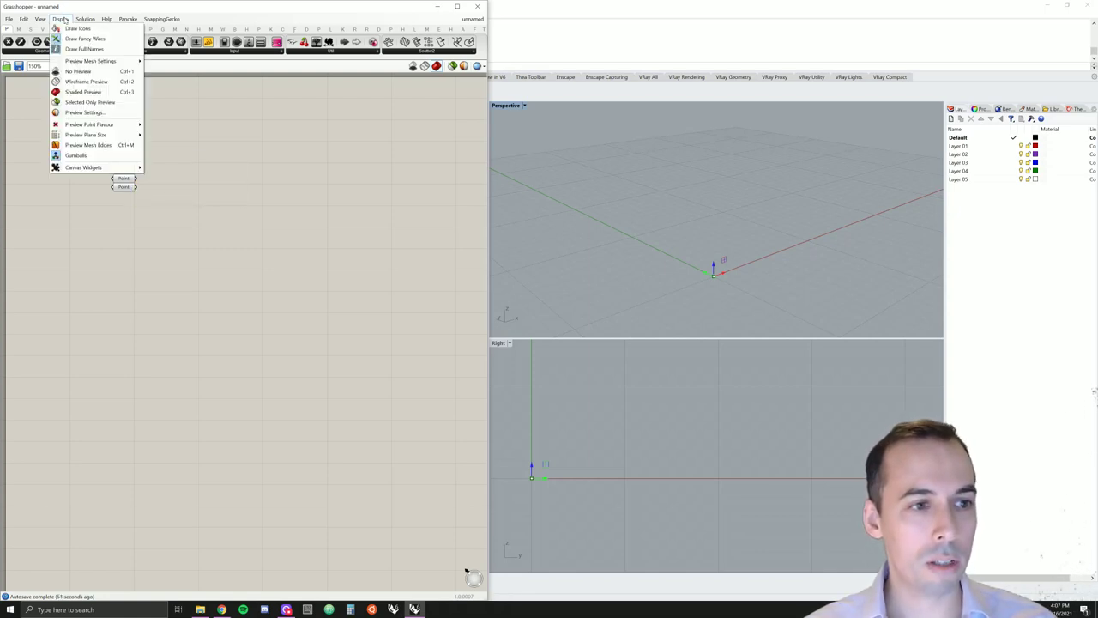
pyautogui.click(103, 157)
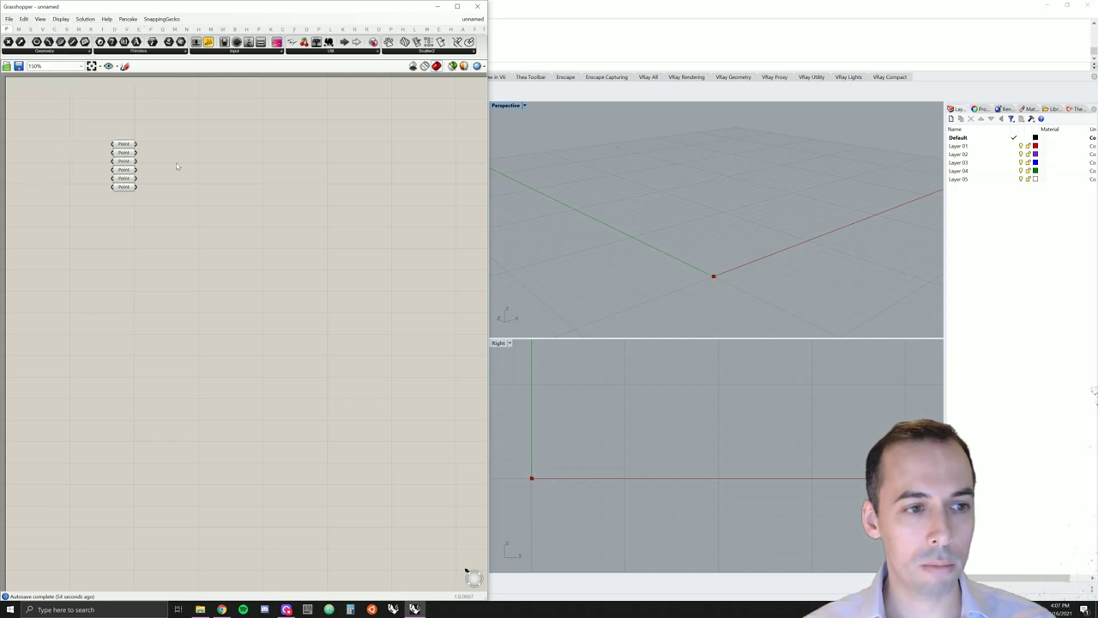
# - Shift the second point a short distance along the X axis and raise it above the ground plane with its gumball
pyautogui.click(123, 154)
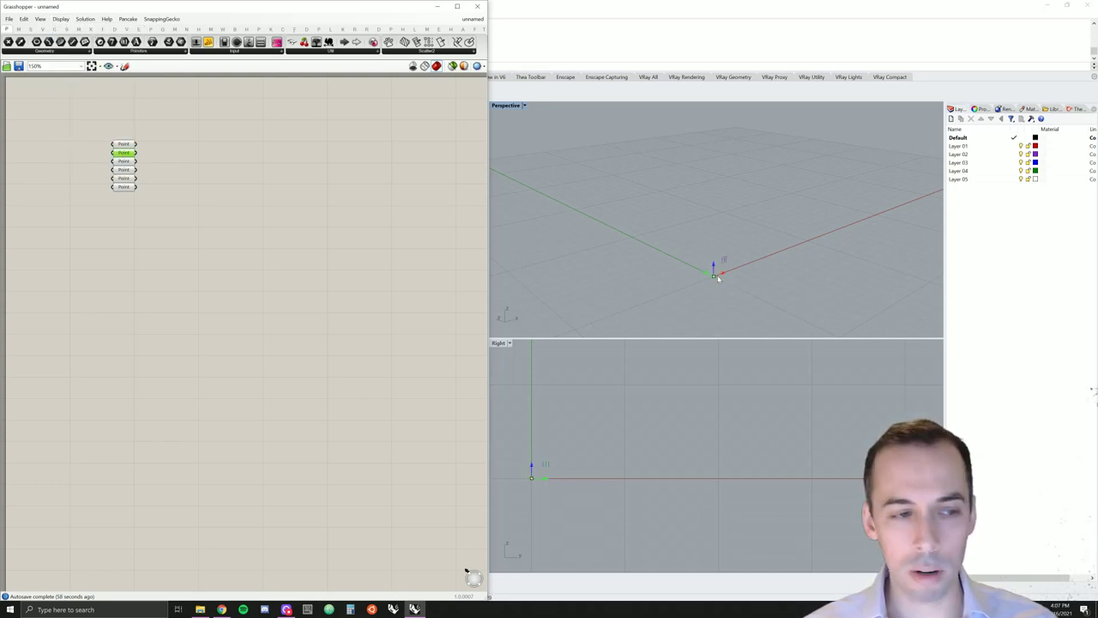
pyautogui.moveTo(723, 274); pyautogui.dragTo(748, 266)
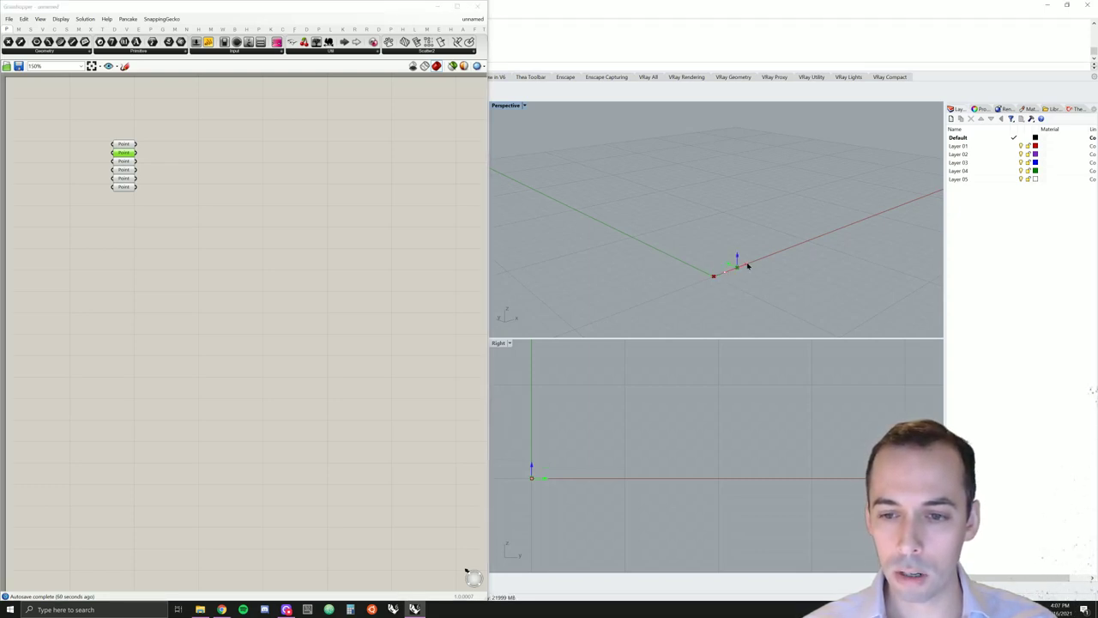
pyautogui.moveTo(747, 266); pyautogui.dragTo(750, 266)
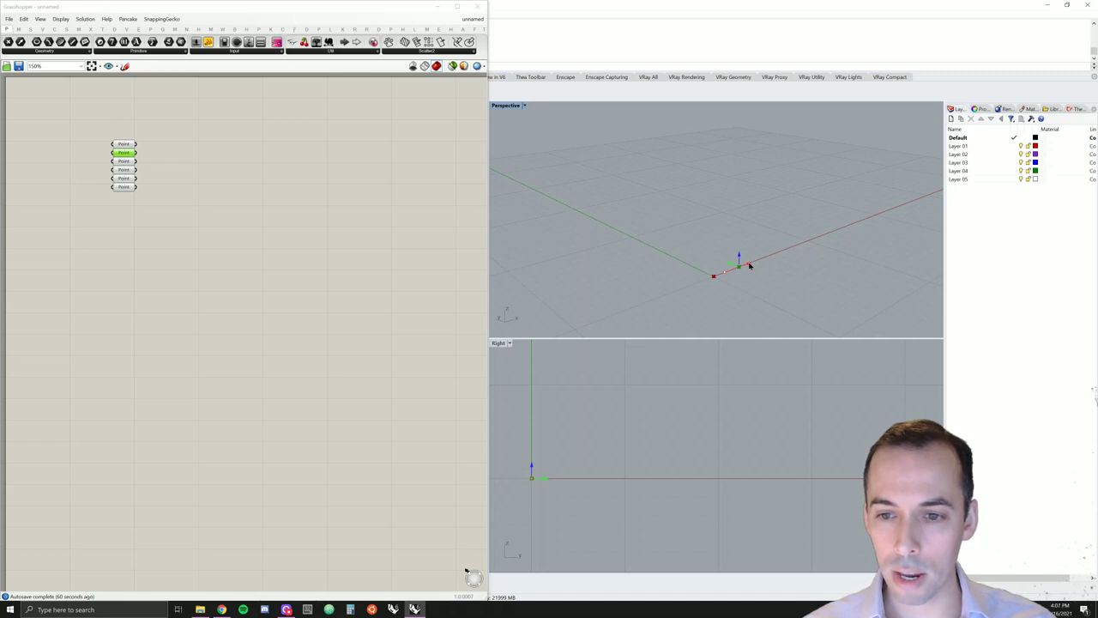
pyautogui.moveTo(755, 269); pyautogui.dragTo(798, 282, button='right')
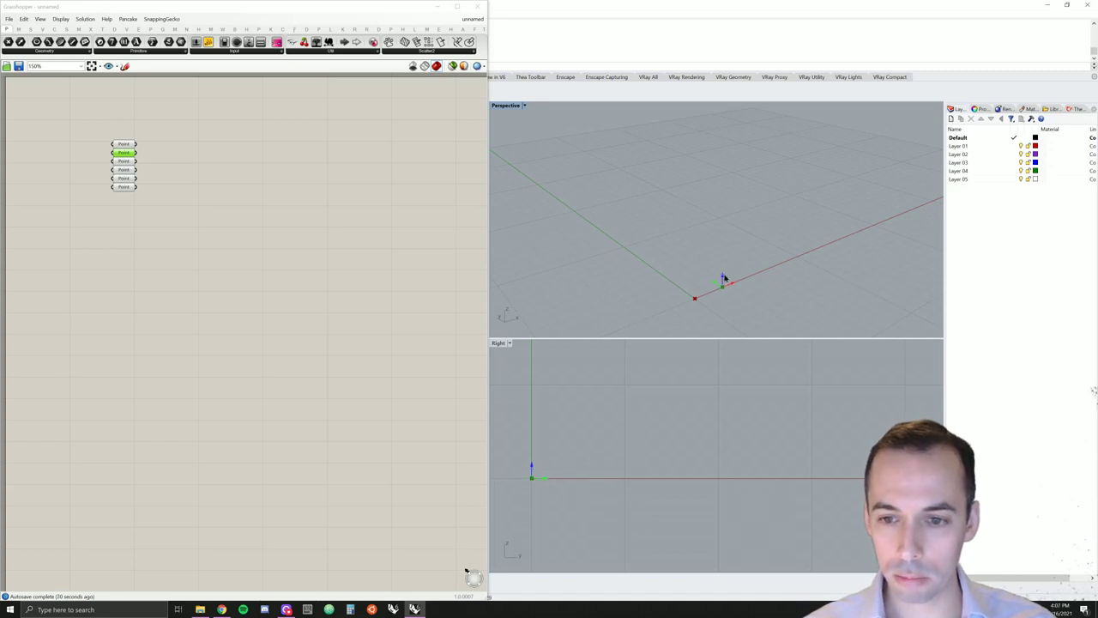
pyautogui.moveTo(724, 277); pyautogui.dragTo(724, 258)
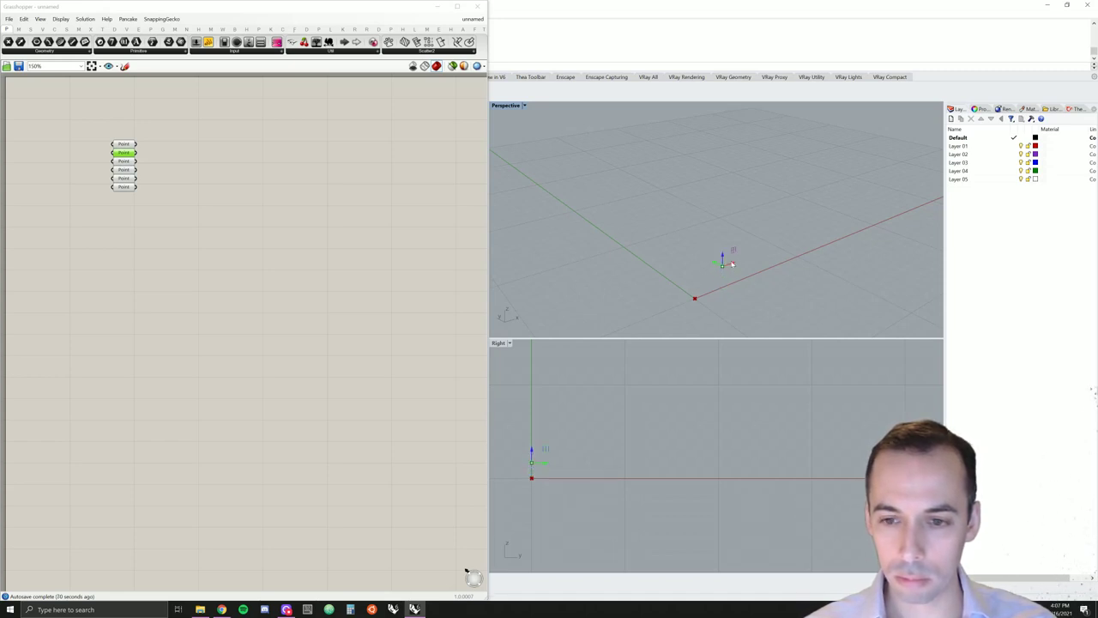
# - Move the third point along the X axis past the second one and raise it slightly
pyautogui.click(125, 162)
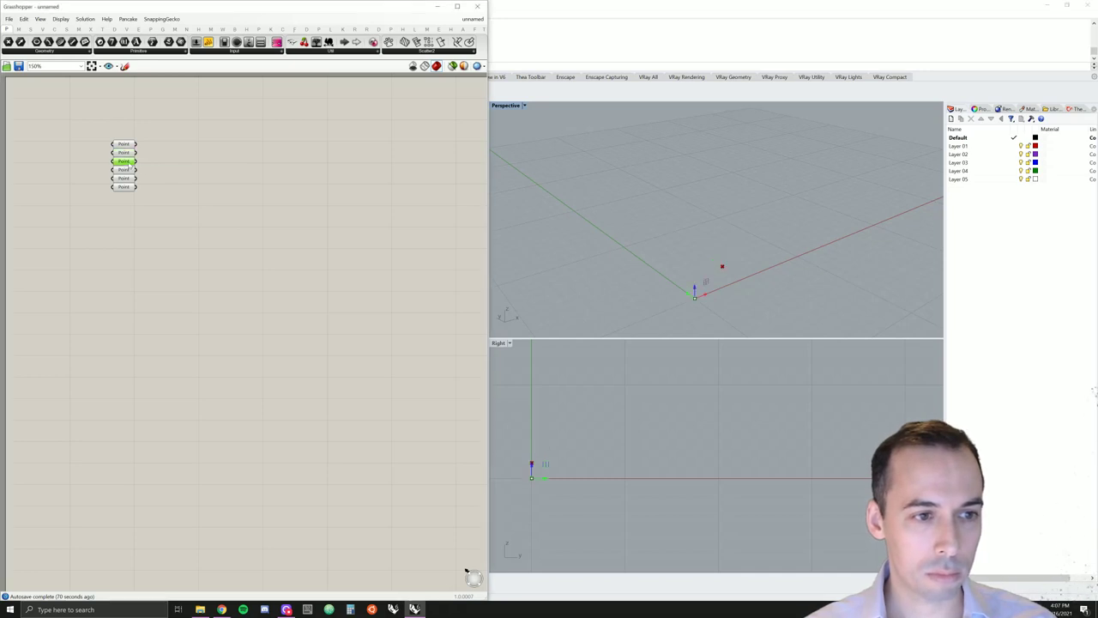
pyautogui.moveTo(705, 296); pyautogui.dragTo(775, 268)
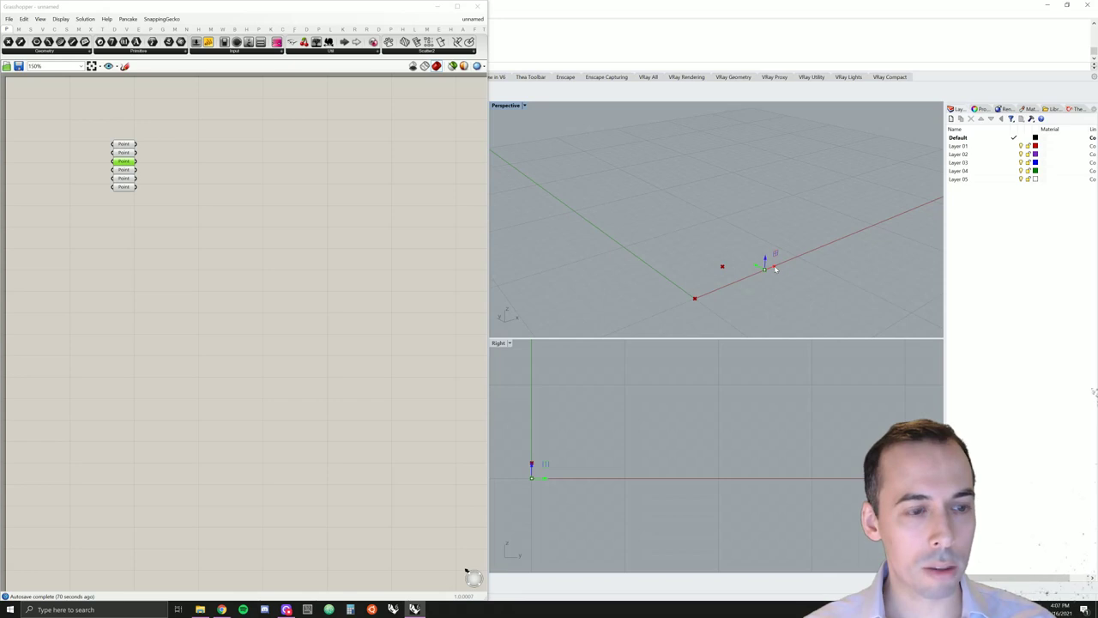
pyautogui.moveTo(769, 255)
pyautogui.mouseDown()
pyautogui.moveTo(772, 268)
pyautogui.moveTo(770, 255)
pyautogui.mouseUp()
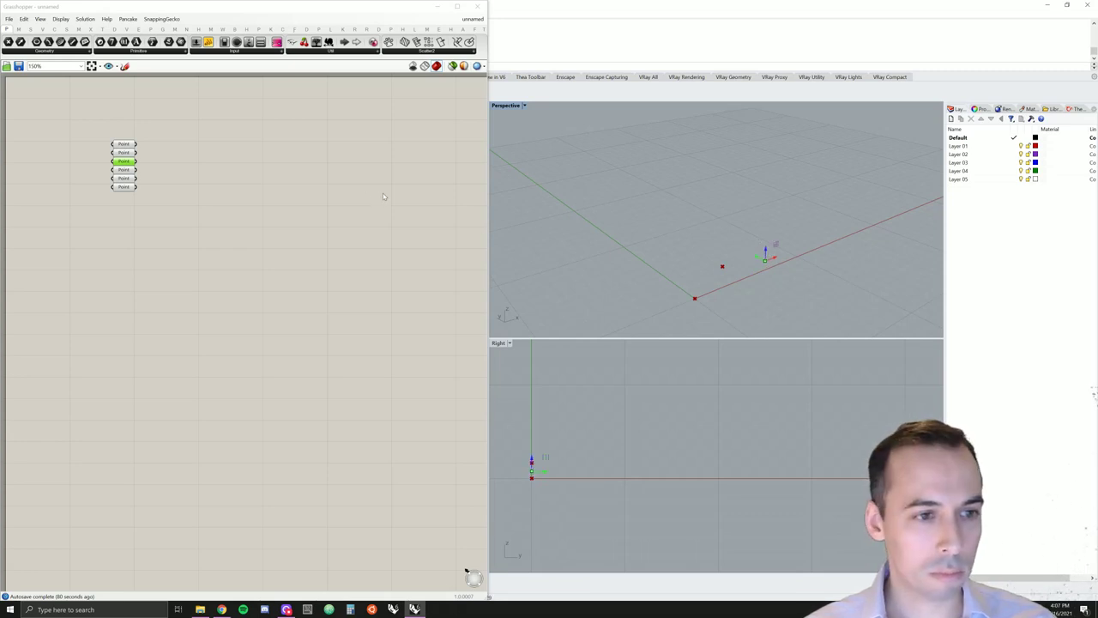
# - Spread the fourth, fifth and sixth points successively farther along the X axis, keeping them on the ground plane
pyautogui.click(123, 170)
pyautogui.moveTo(639, 247); pyautogui.dragTo(661, 262, button='right')
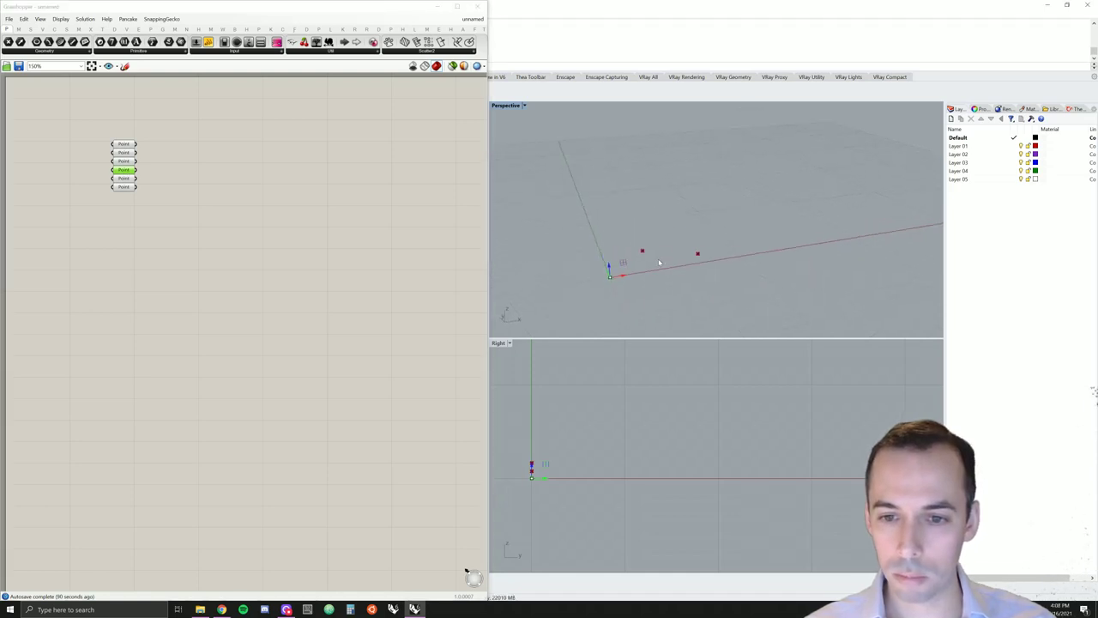
pyautogui.moveTo(623, 276); pyautogui.dragTo(752, 248)
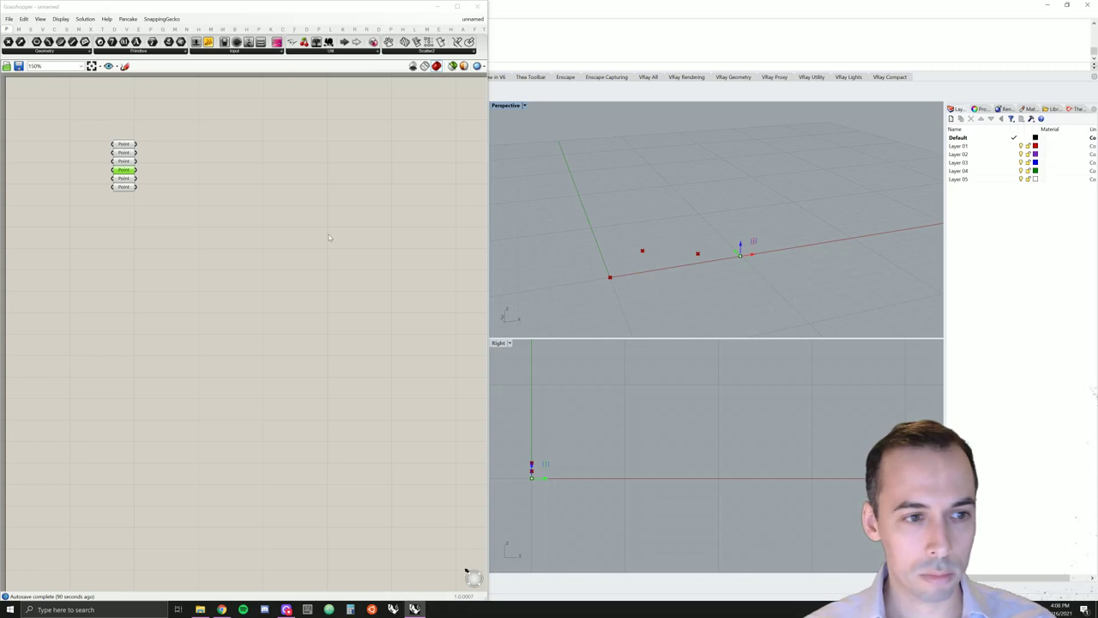
pyautogui.moveTo(127, 181)
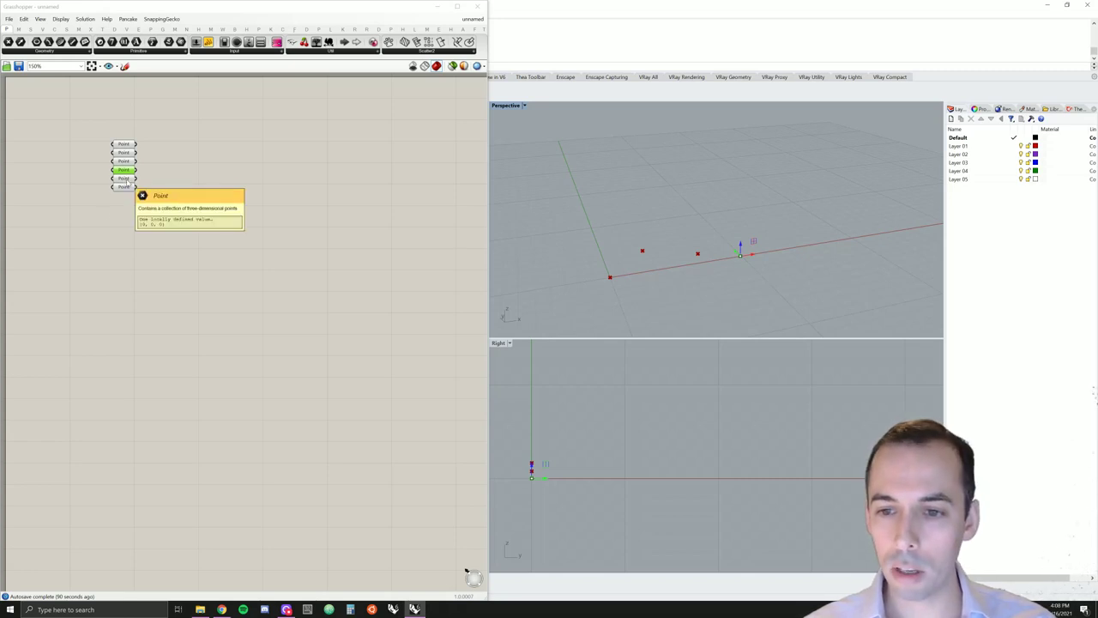
pyautogui.click(127, 179)
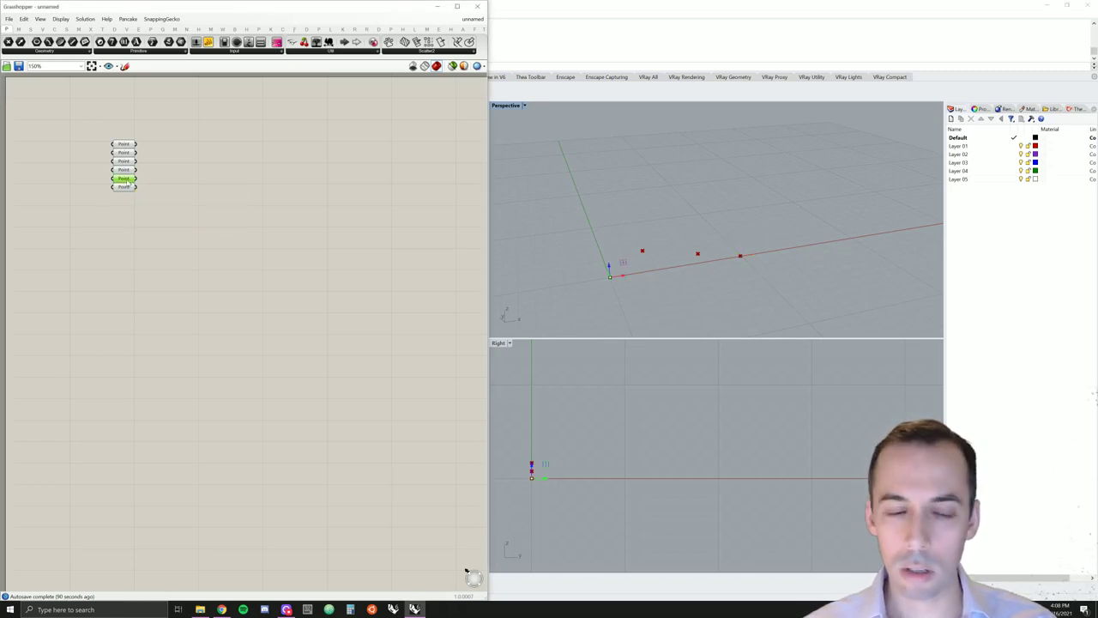
pyautogui.moveTo(625, 275); pyautogui.dragTo(796, 244)
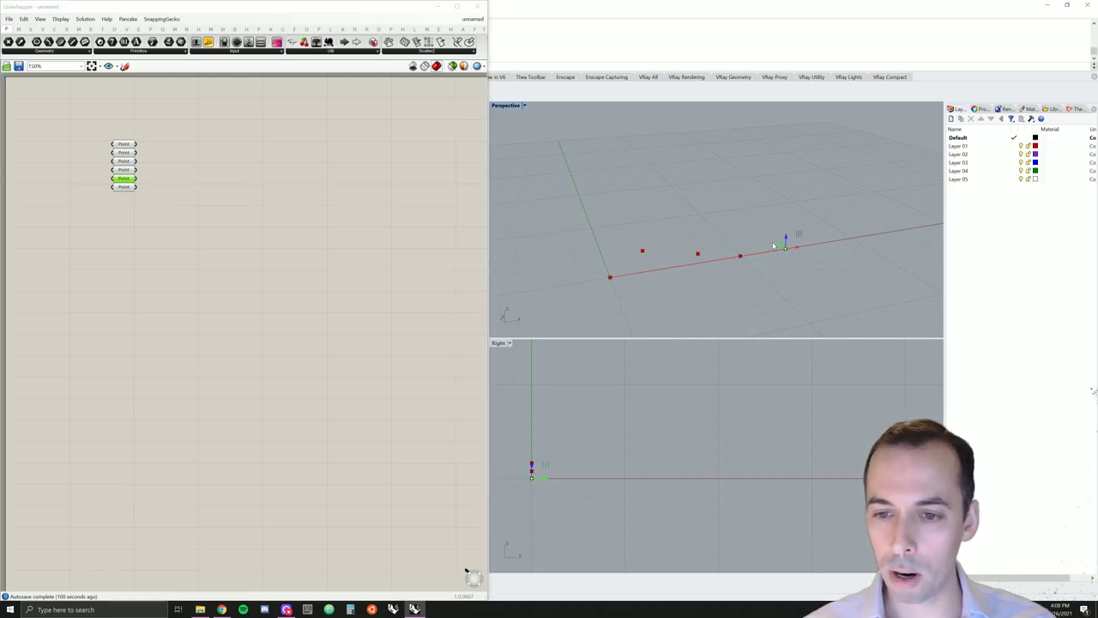
pyautogui.click(123, 188)
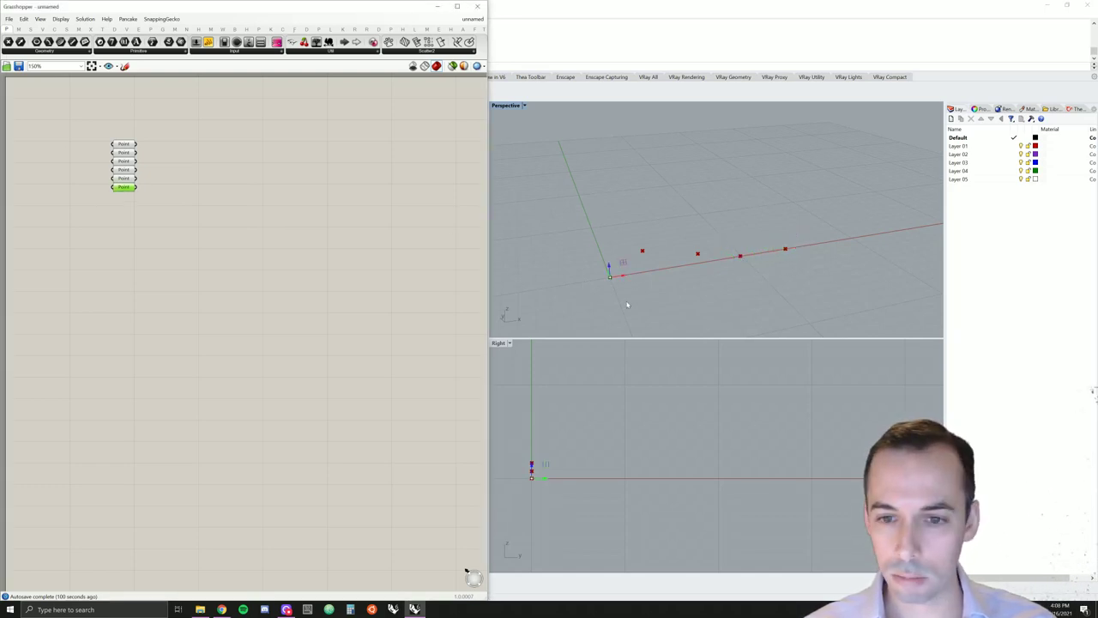
pyautogui.moveTo(621, 275); pyautogui.dragTo(857, 238)
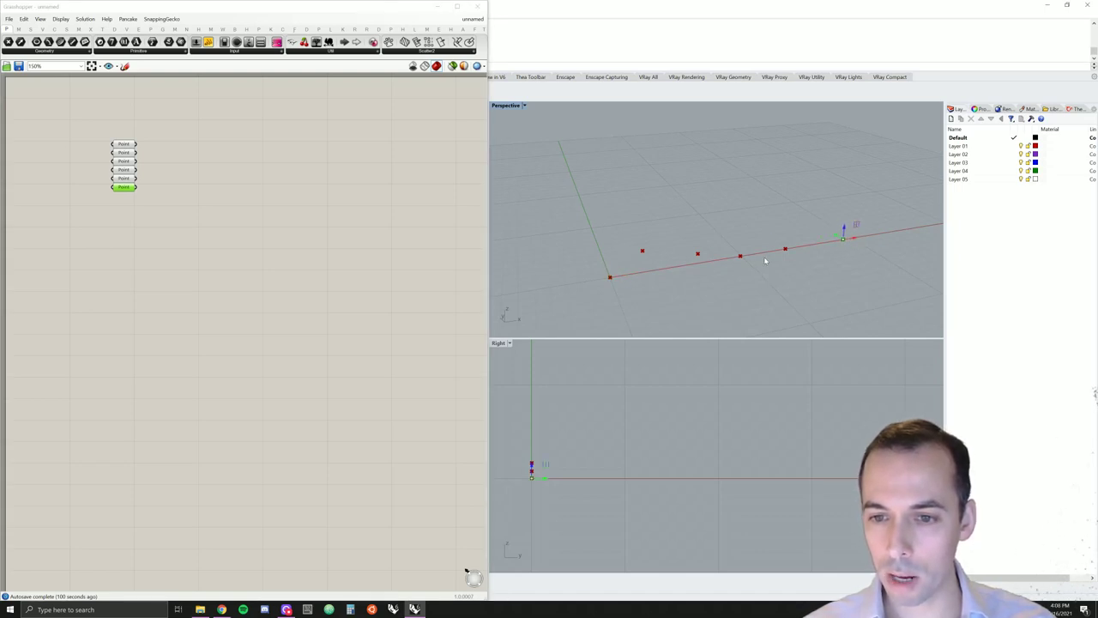
# - Lower the second point partway toward the ground plane and drop the third point below it
pyautogui.moveTo(684, 283); pyautogui.dragTo(781, 267, button='right')
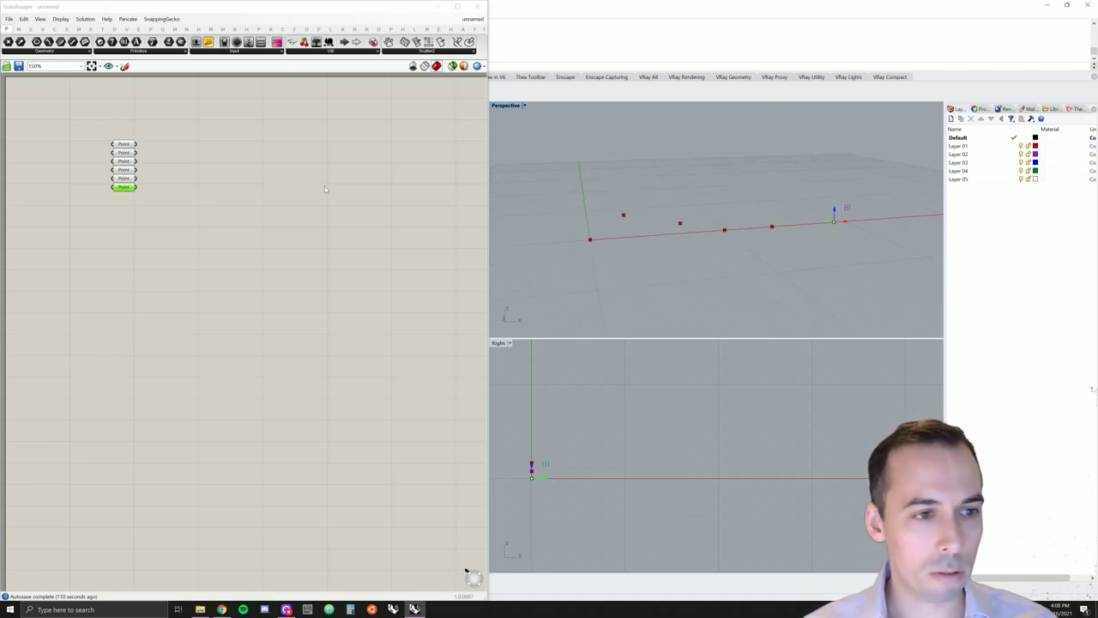
pyautogui.click(123, 152)
pyautogui.moveTo(622, 207); pyautogui.dragTo(588, 247)
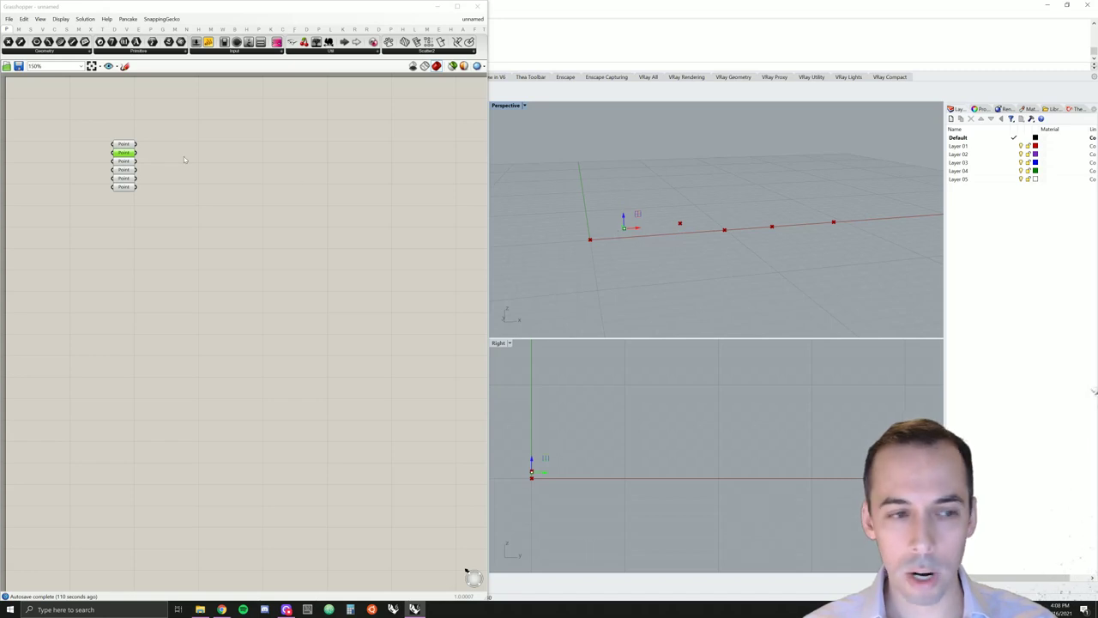
pyautogui.click(123, 162)
pyautogui.moveTo(680, 211); pyautogui.dragTo(682, 242)
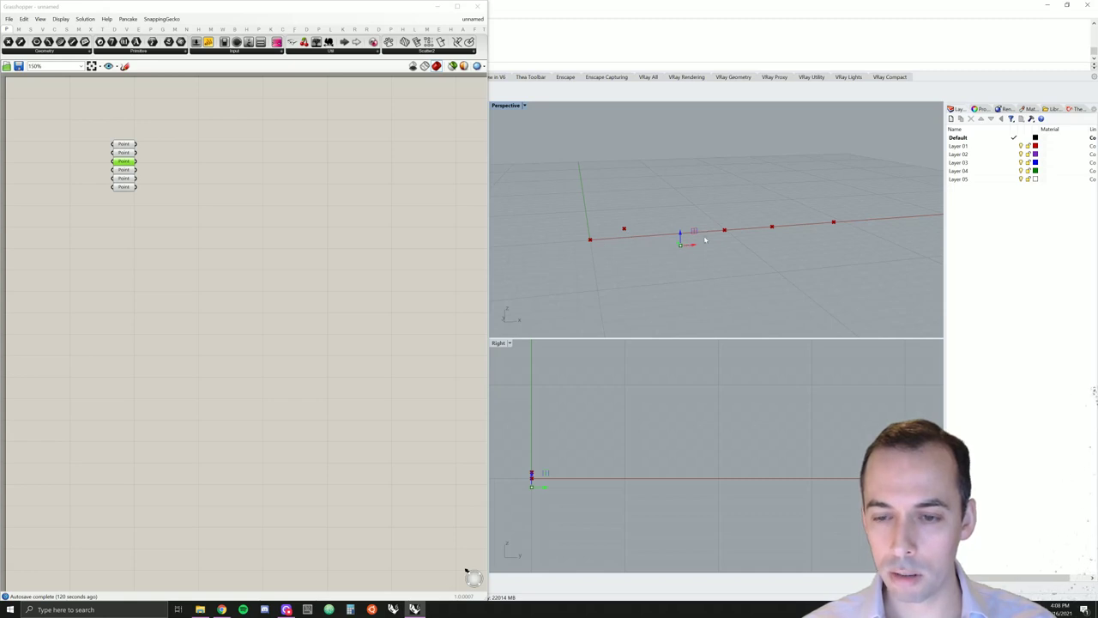
# - Place an Interpolate (t) curve component on the canvas beside the column of Point parameters
pyautogui.doubleClick(195, 174)
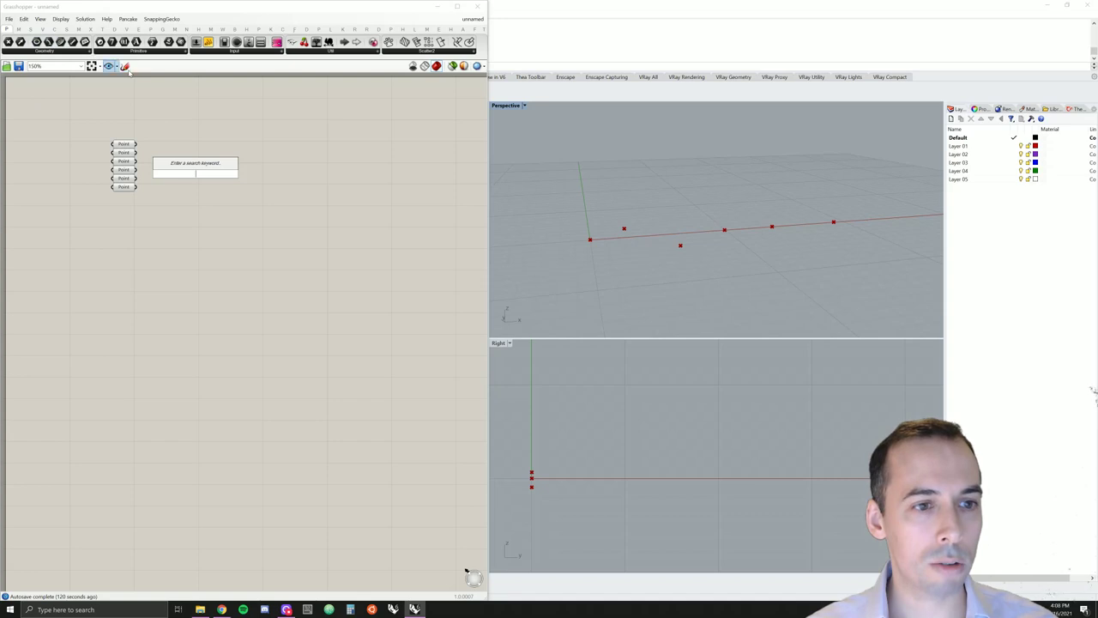
pyautogui.click(55, 30)
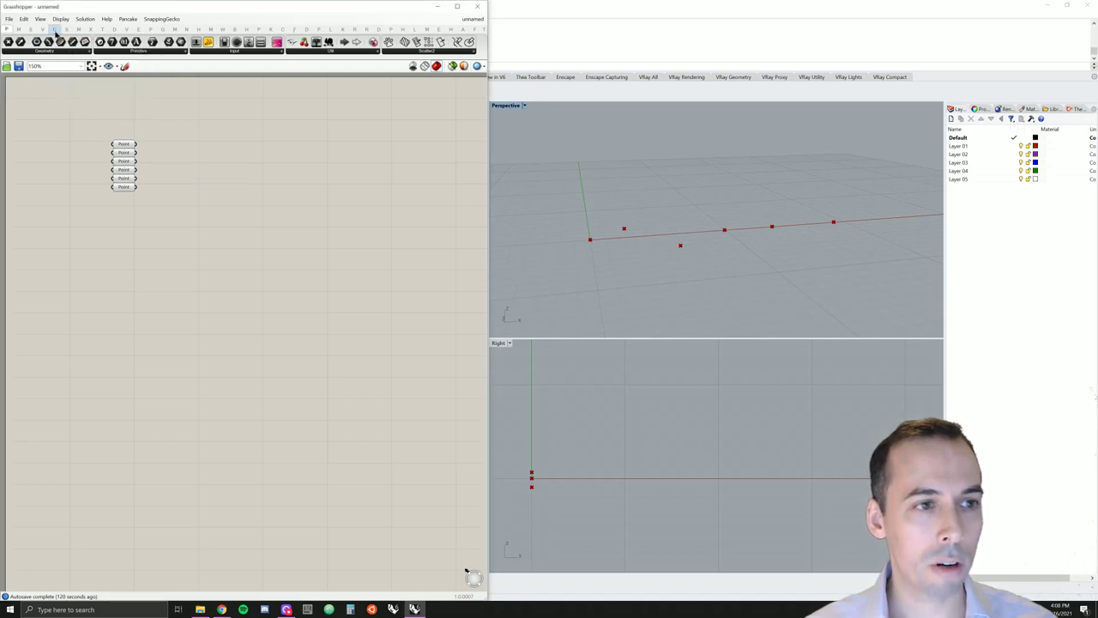
pyautogui.click(310, 51)
pyautogui.moveTo(304, 78); pyautogui.dragTo(214, 164)
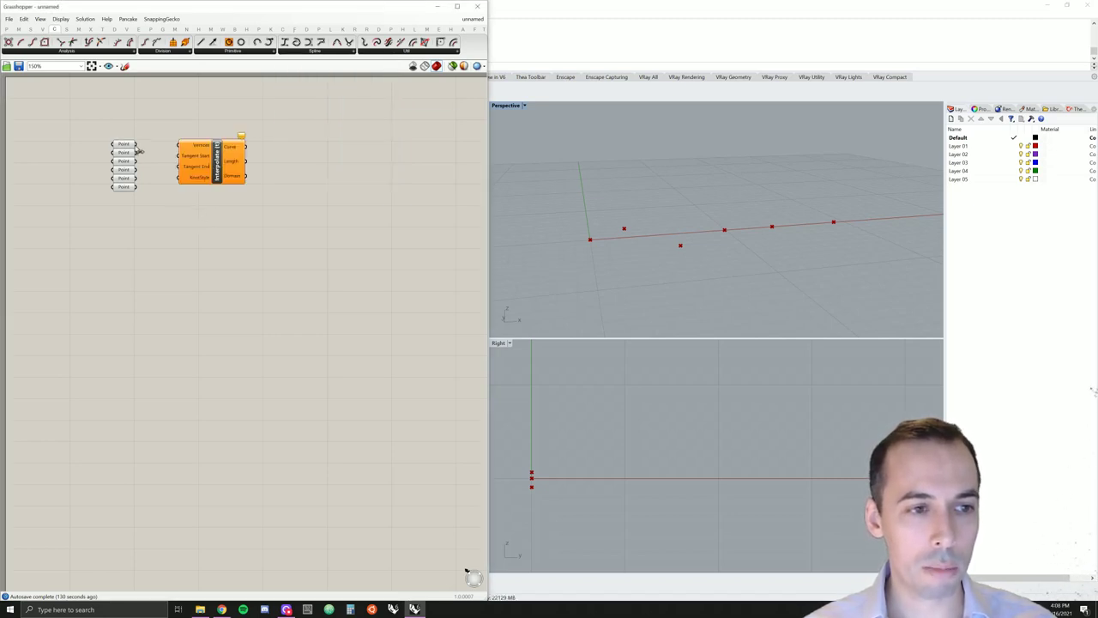
# - Connect the six Point parameters in order to the Vertices input of the Interpolate (t) component
pyautogui.moveTo(135, 144); pyautogui.dragTo(196, 159)
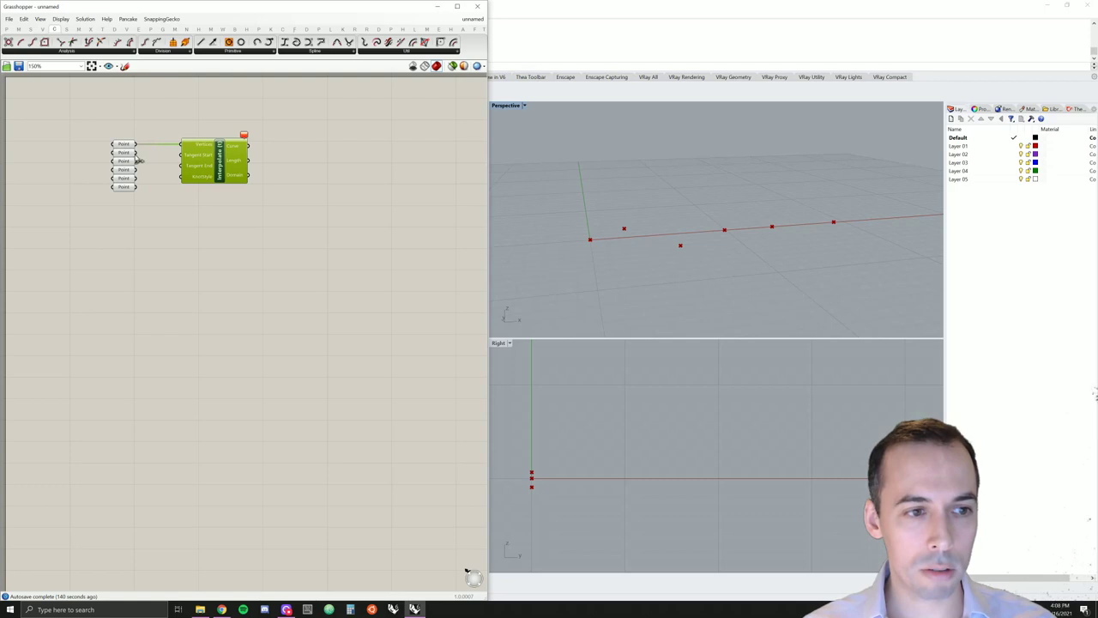
pyautogui.keyDown('shift'); pyautogui.moveTo(136, 153); pyautogui.dragTo(190, 146); pyautogui.keyUp('shift')
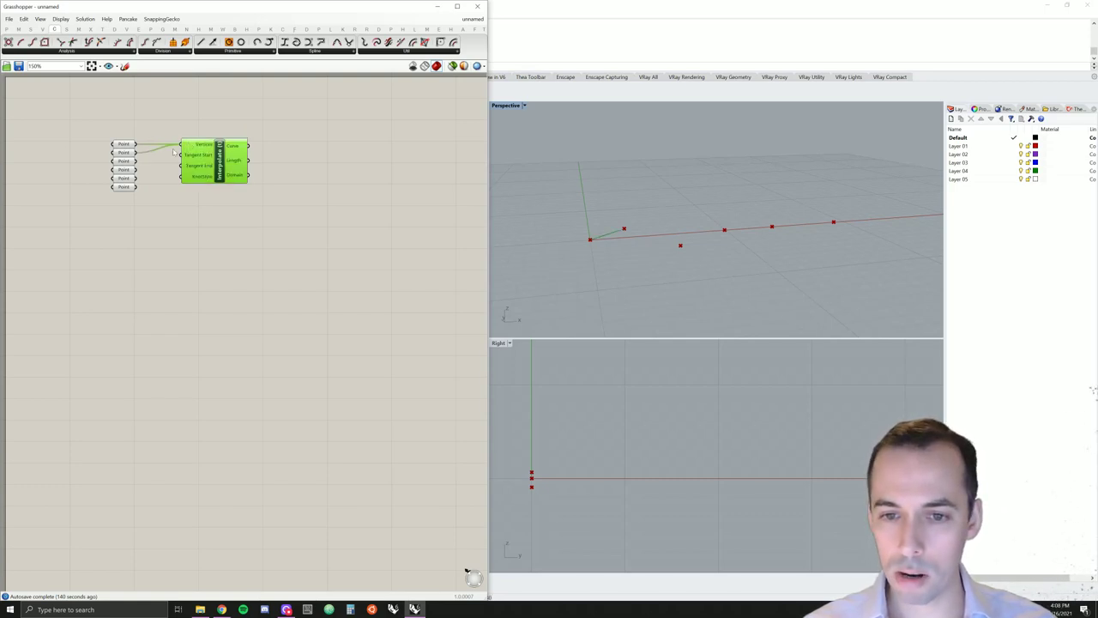
pyautogui.keyDown('shift'); pyautogui.moveTo(137, 161); pyautogui.dragTo(184, 146); pyautogui.keyUp('shift')
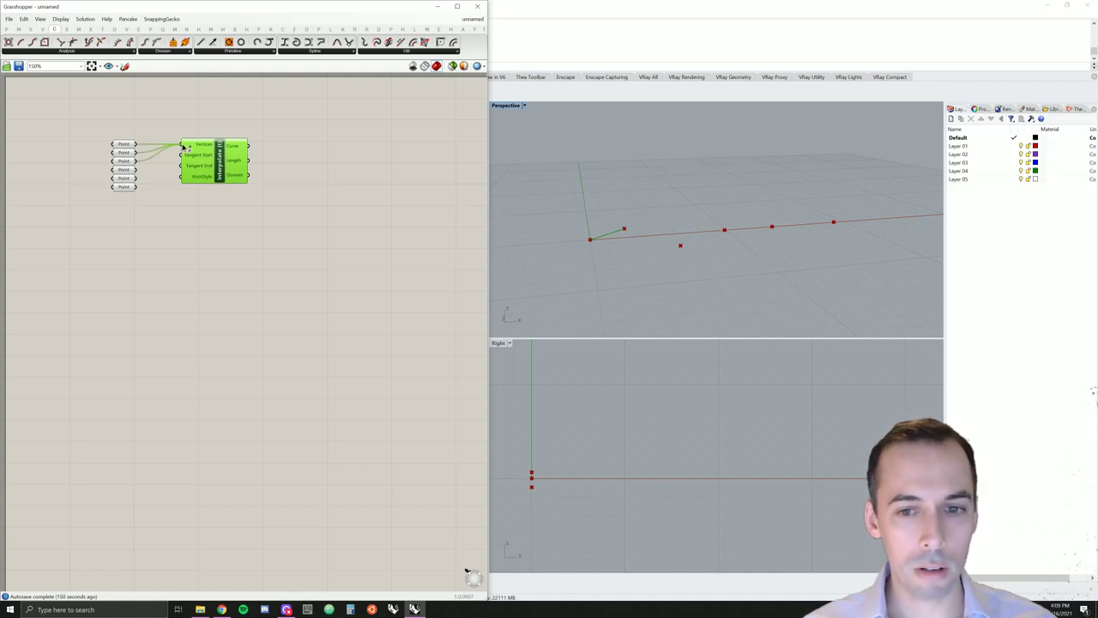
pyautogui.keyDown('shift'); pyautogui.moveTo(137, 170); pyautogui.dragTo(183, 146); pyautogui.keyUp('shift')
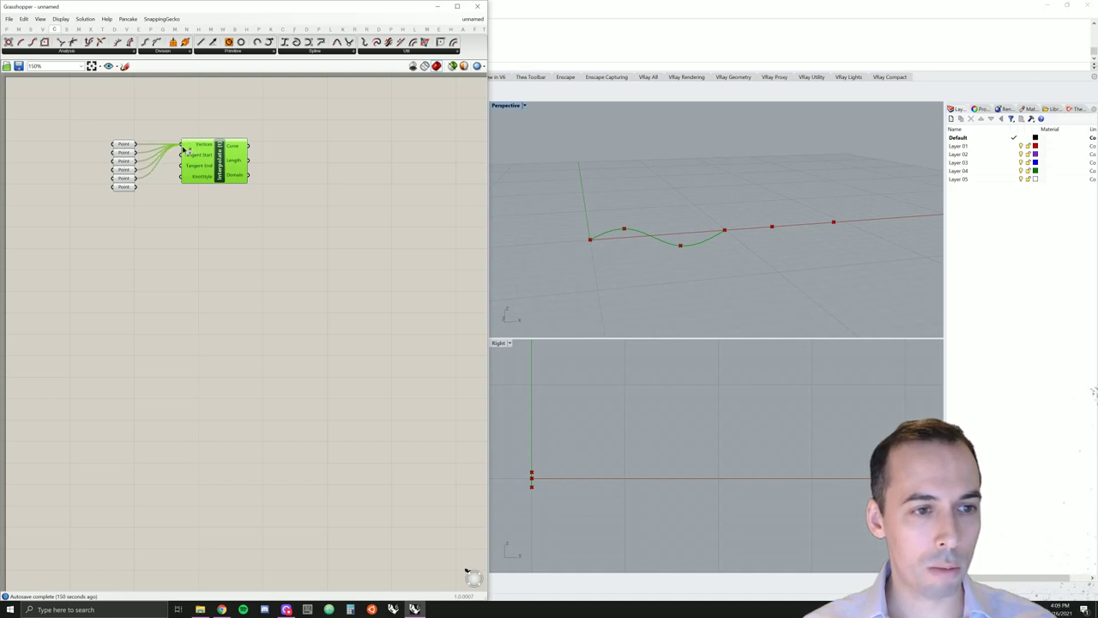
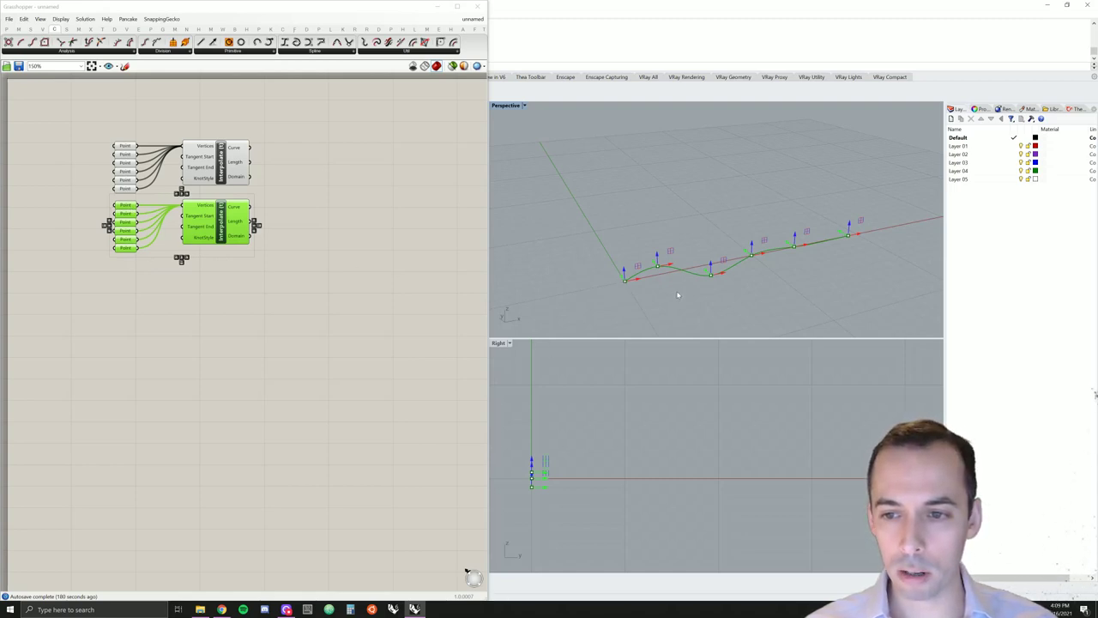
# - Move the first, second and third points of the duplicated curve along the Y axis, offsetting the third one farthest
pyautogui.moveTo(678, 295); pyautogui.dragTo(589, 275, button='right')
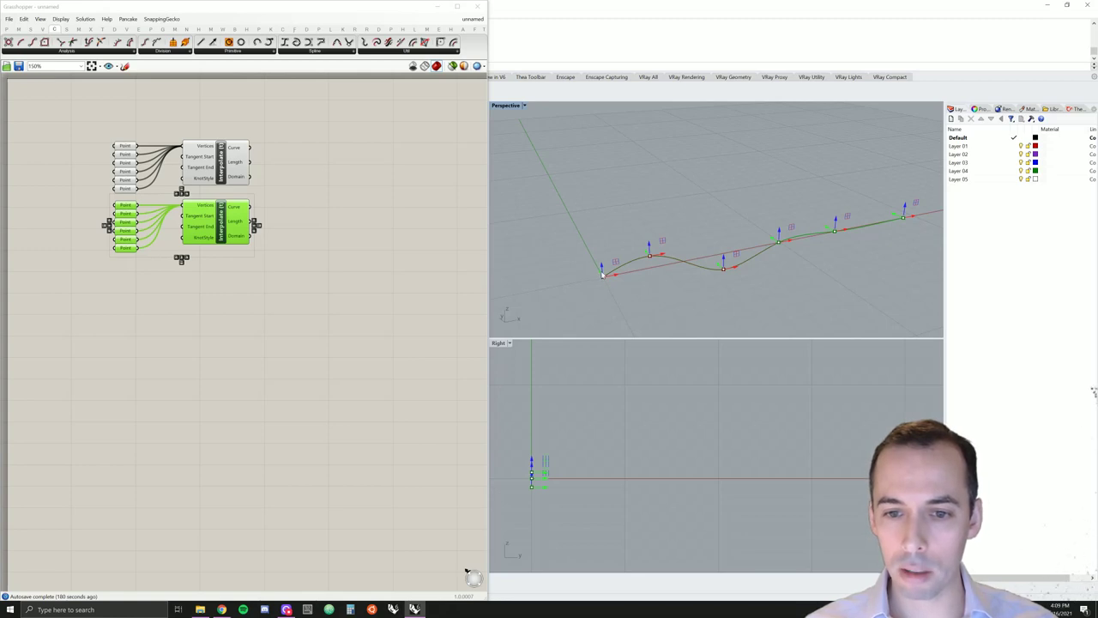
pyautogui.moveTo(602, 275); pyautogui.dragTo(591, 240)
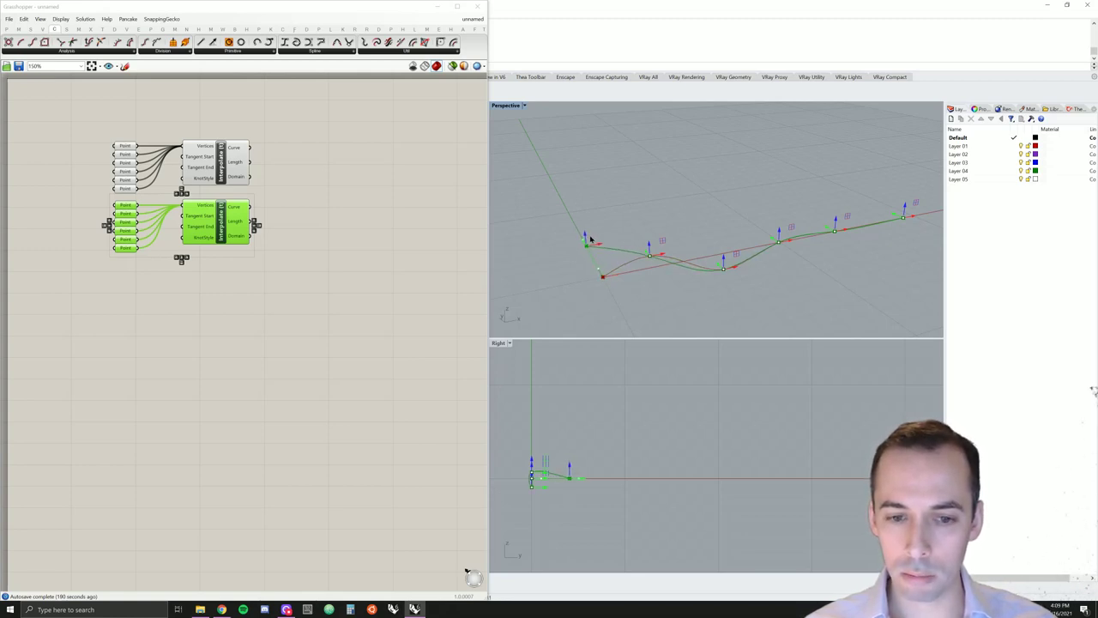
pyautogui.moveTo(668, 256); pyautogui.dragTo(726, 288, button='right')
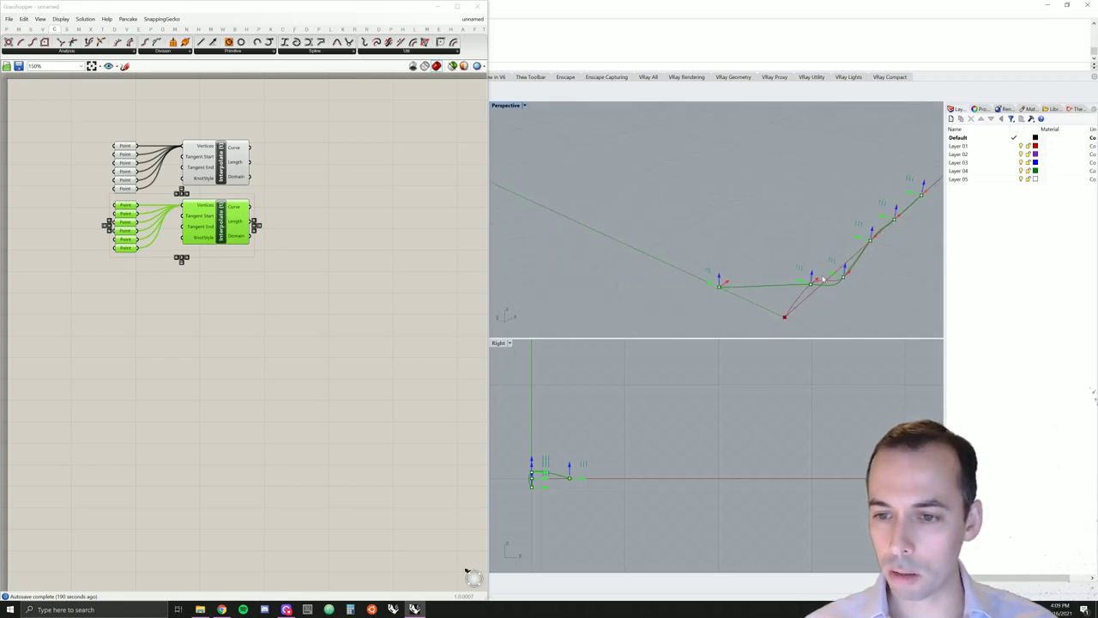
pyautogui.moveTo(801, 281); pyautogui.dragTo(746, 256)
pyautogui.moveTo(830, 274); pyautogui.dragTo(738, 257)
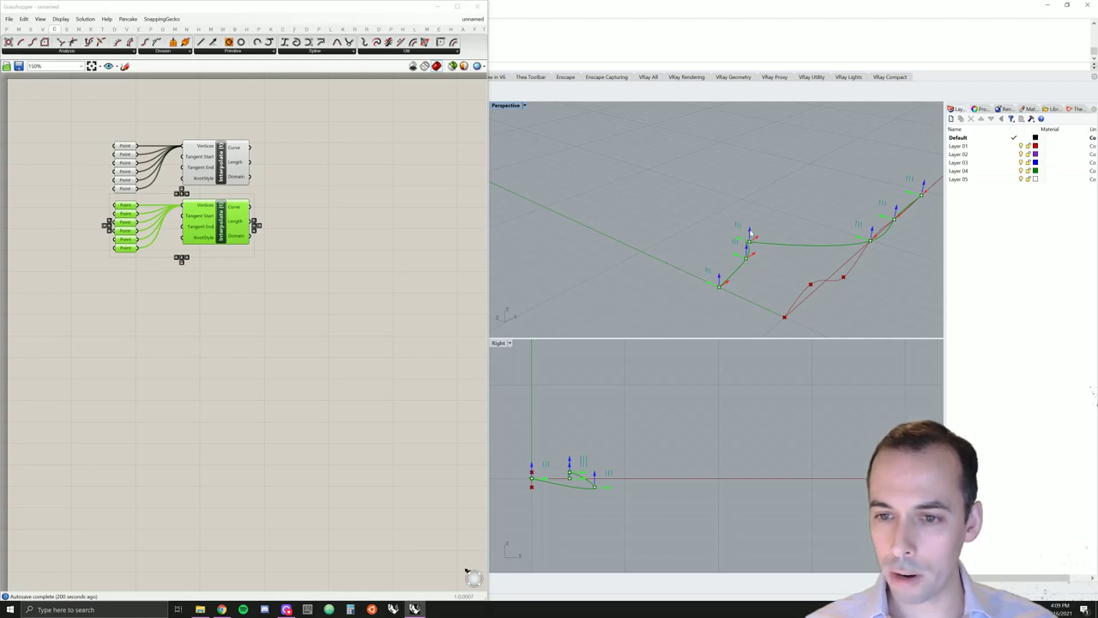
# - Raise the duplicated curve's third point well above the ground plane and pull it slightly back toward the X axis
pyautogui.moveTo(749, 231); pyautogui.dragTo(762, 181)
pyautogui.moveTo(762, 181); pyautogui.dragTo(809, 242, button='right')
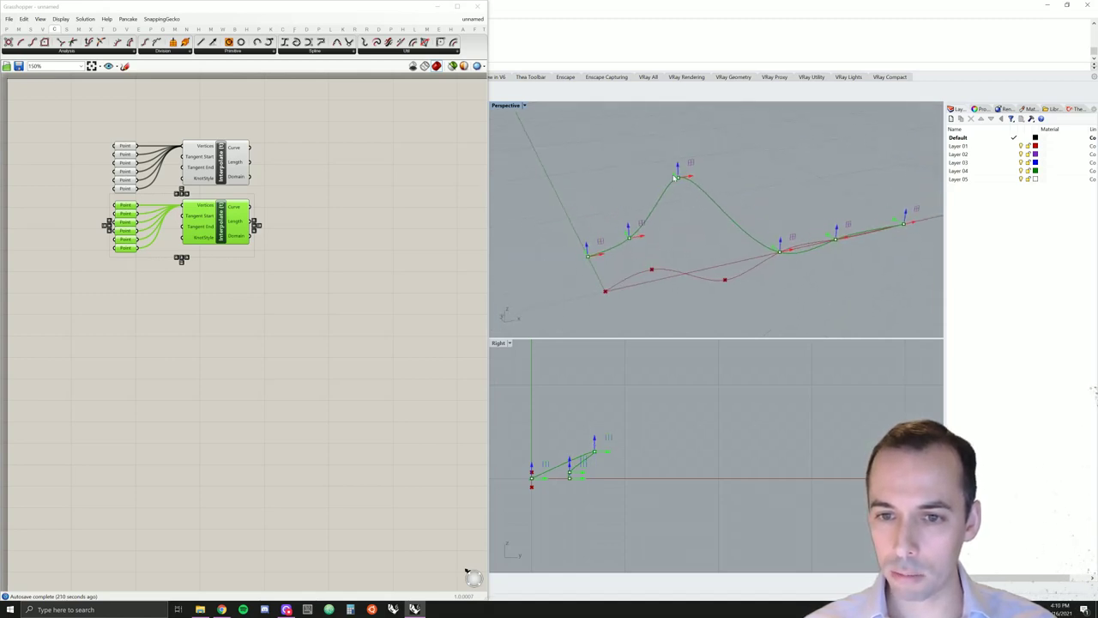
pyautogui.moveTo(676, 177); pyautogui.dragTo(691, 184)
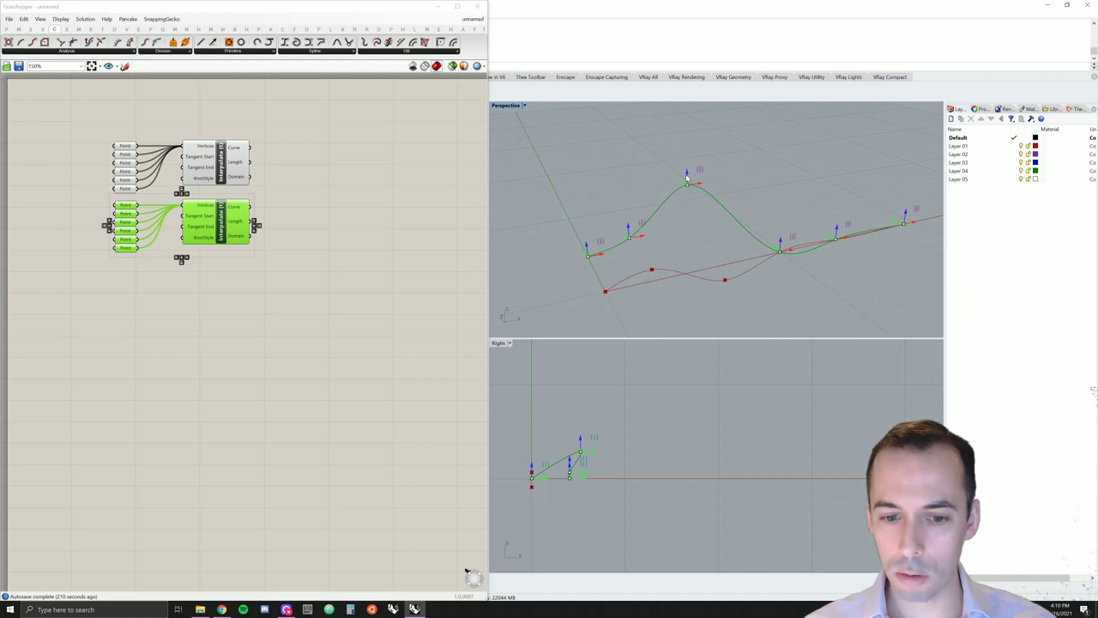
# - Offset the duplicated curve's fourth point along the Y axis and raise it slightly, and shift its first point slightly back toward the X axis
pyautogui.moveTo(689, 181); pyautogui.dragTo(776, 266, button='right')
pyautogui.moveTo(751, 259); pyautogui.dragTo(725, 222)
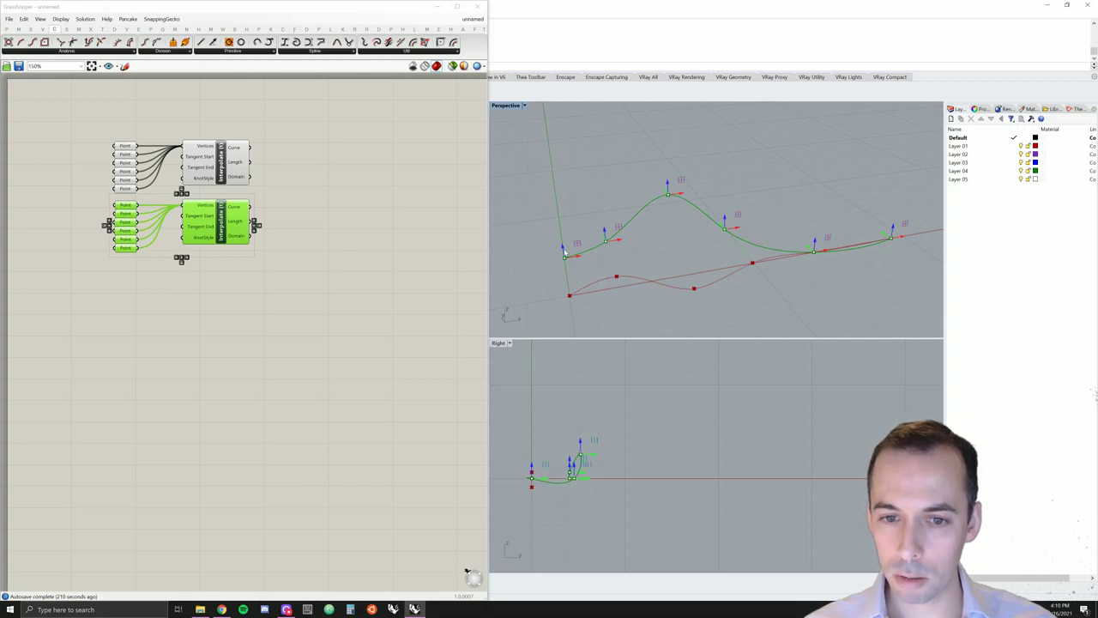
pyautogui.moveTo(565, 254); pyautogui.dragTo(610, 271, button='right')
pyautogui.moveTo(622, 278); pyautogui.dragTo(627, 275)
pyautogui.moveTo(748, 238); pyautogui.dragTo(788, 249, button='right')
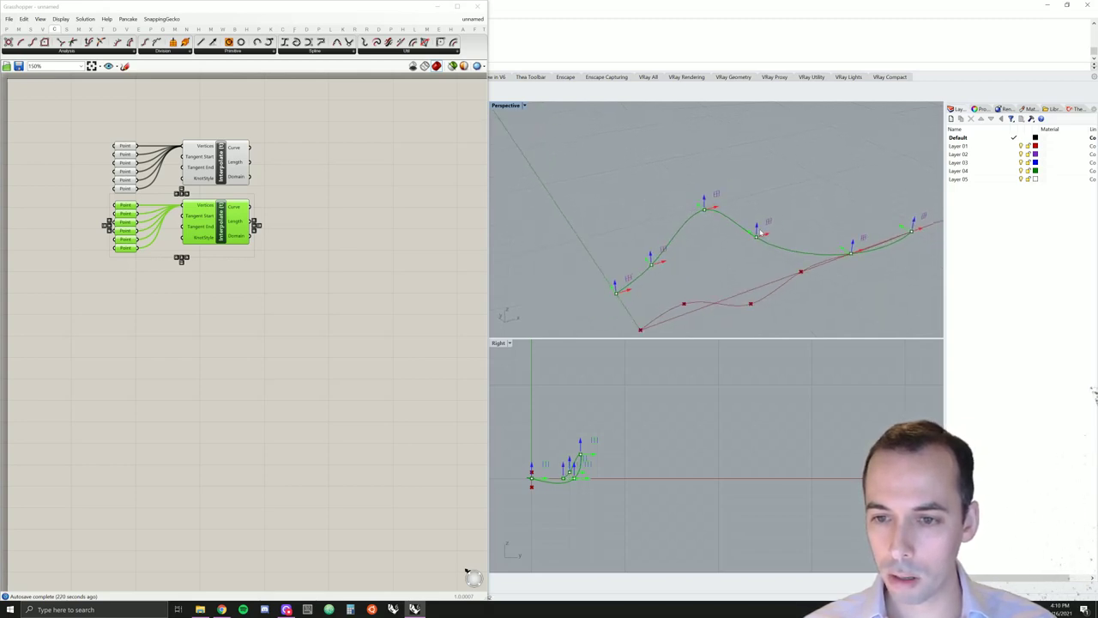
pyautogui.moveTo(756, 227); pyautogui.dragTo(761, 217)
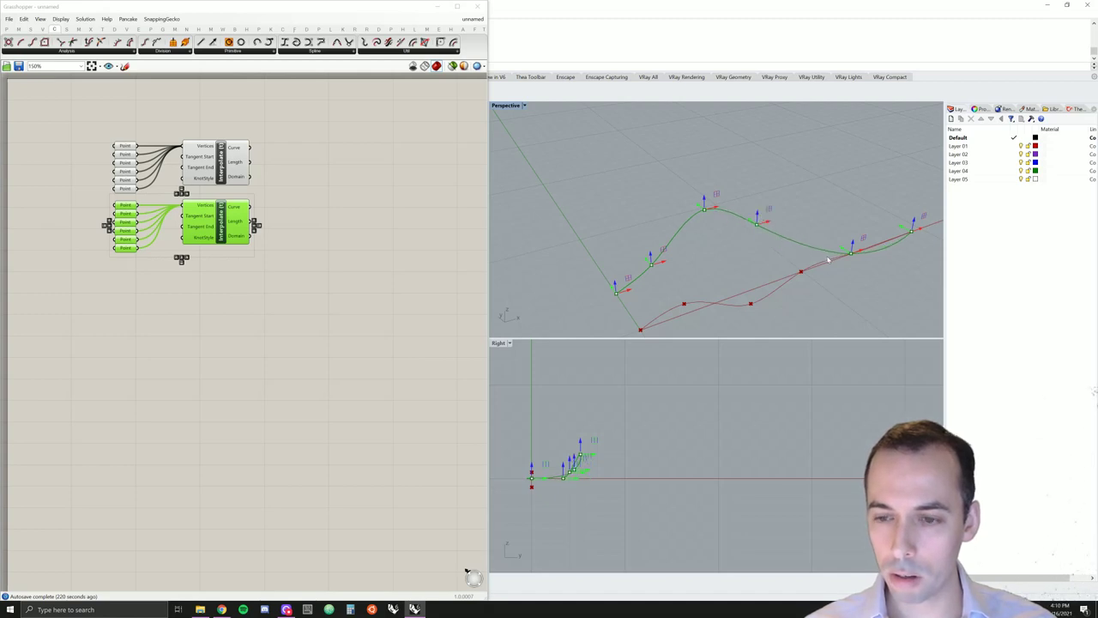
# - Offset the duplicated curve's fifth and sixth points along the Y axis so the whole curve runs clear of the first one
pyautogui.moveTo(828, 260); pyautogui.dragTo(815, 264, button='right')
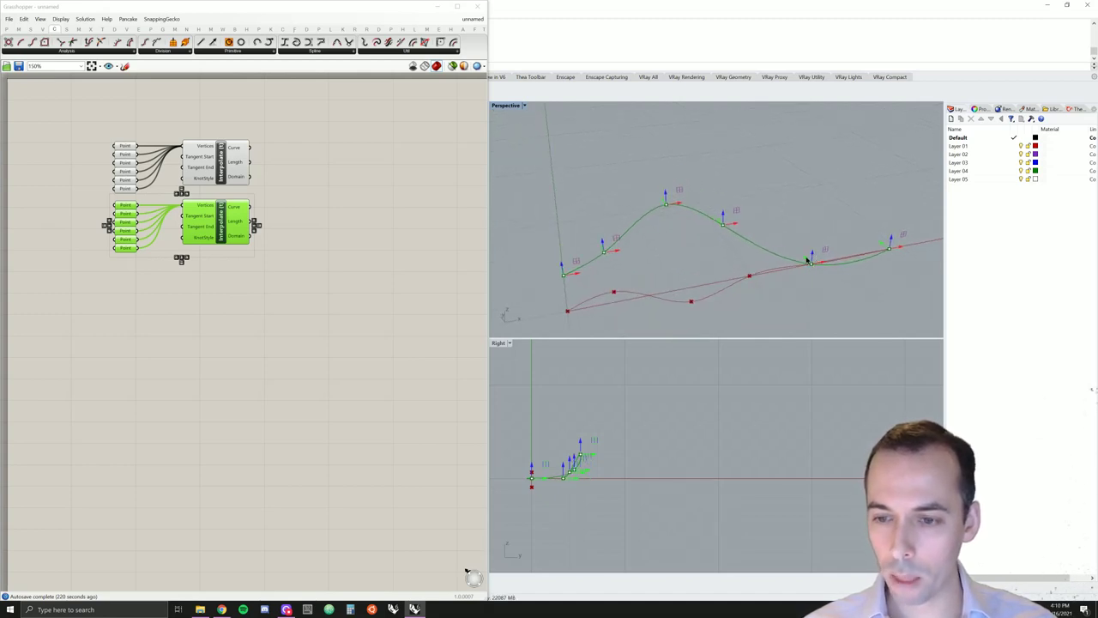
pyautogui.moveTo(807, 260); pyautogui.dragTo(790, 235)
pyautogui.moveTo(884, 246); pyautogui.dragTo(870, 223)
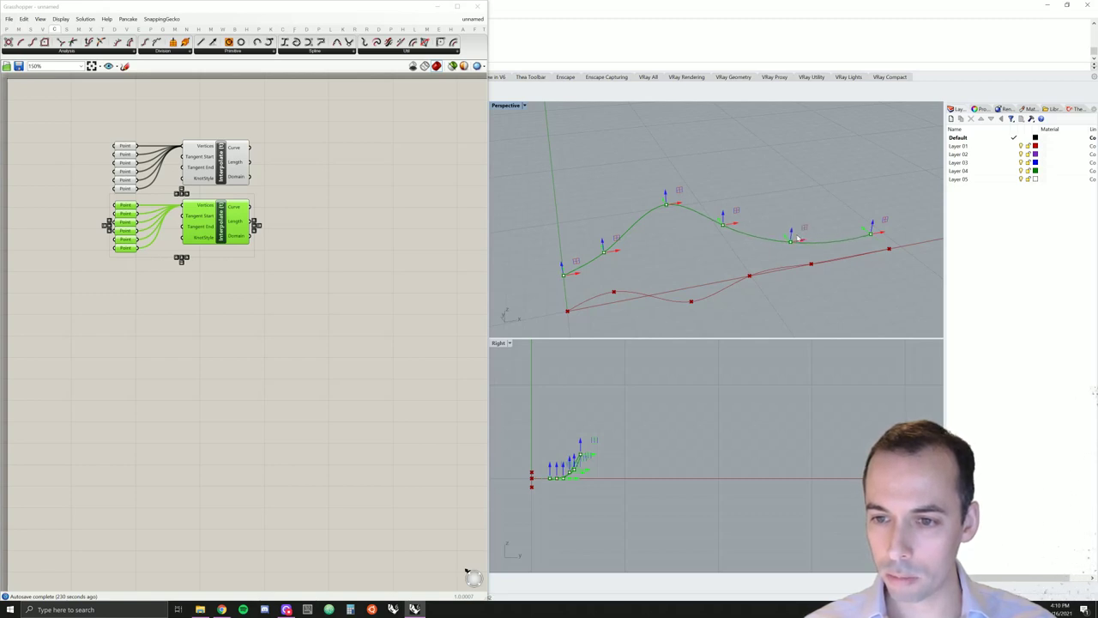
pyautogui.moveTo(798, 239); pyautogui.dragTo(782, 230)
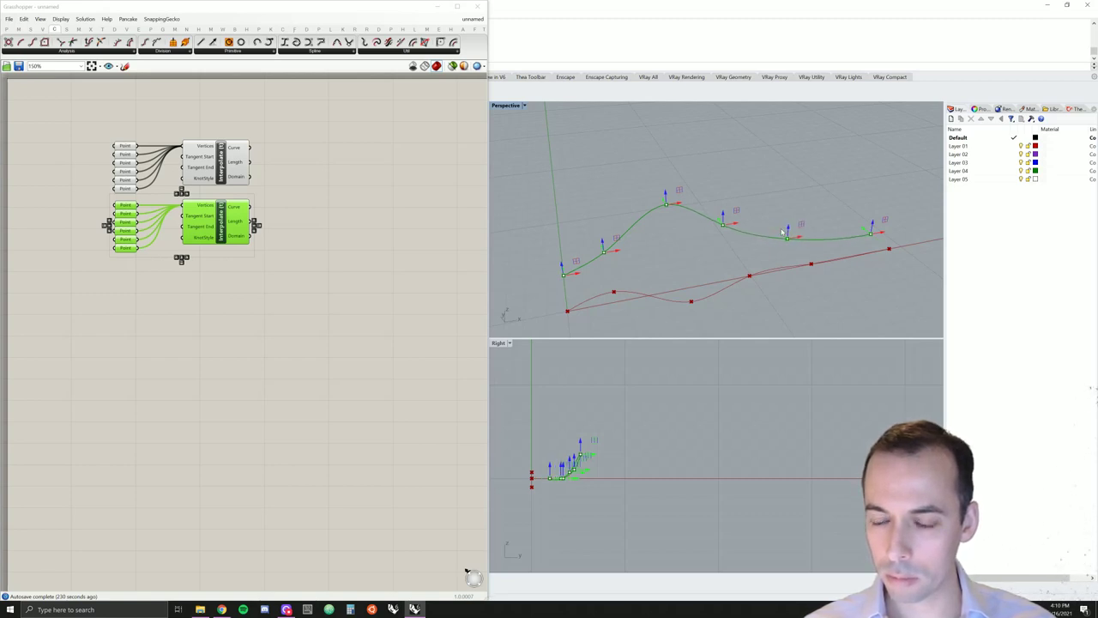
pyautogui.press('Up')
pyautogui.press('Up')
pyautogui.press('Up')
pyautogui.press('Up')
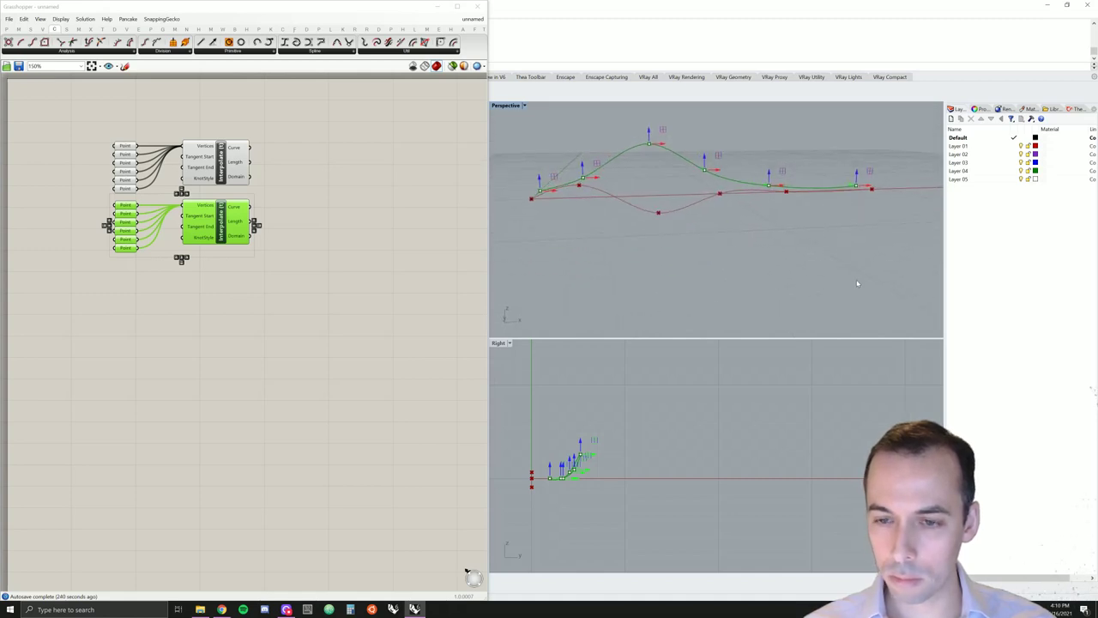
pyautogui.scroll(1, 578, 500)
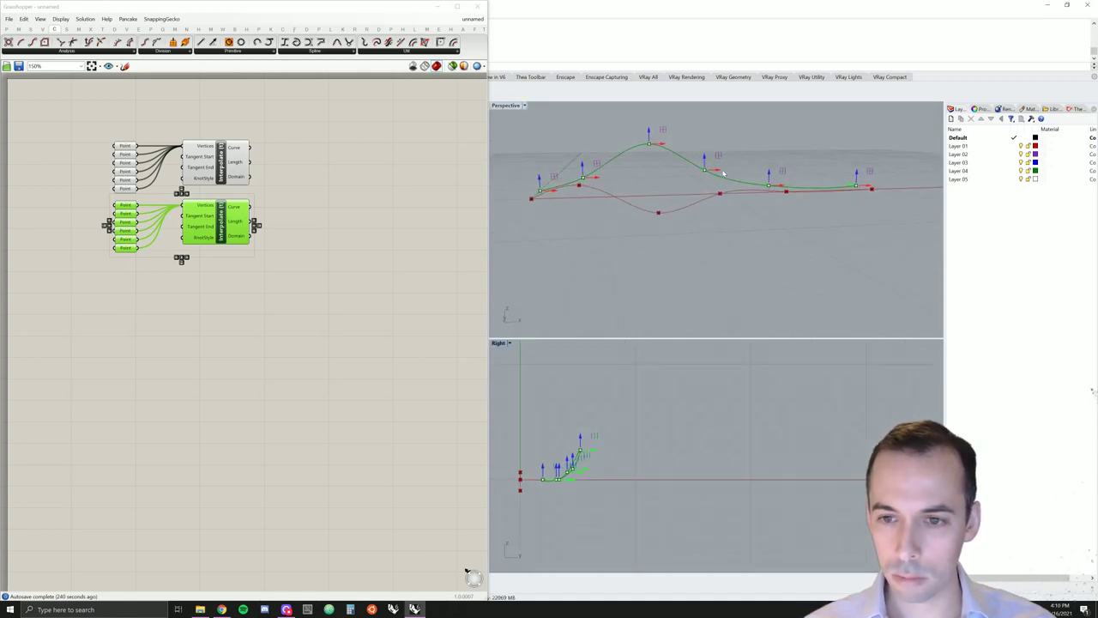
pyautogui.moveTo(723, 174); pyautogui.dragTo(709, 292, button='right')
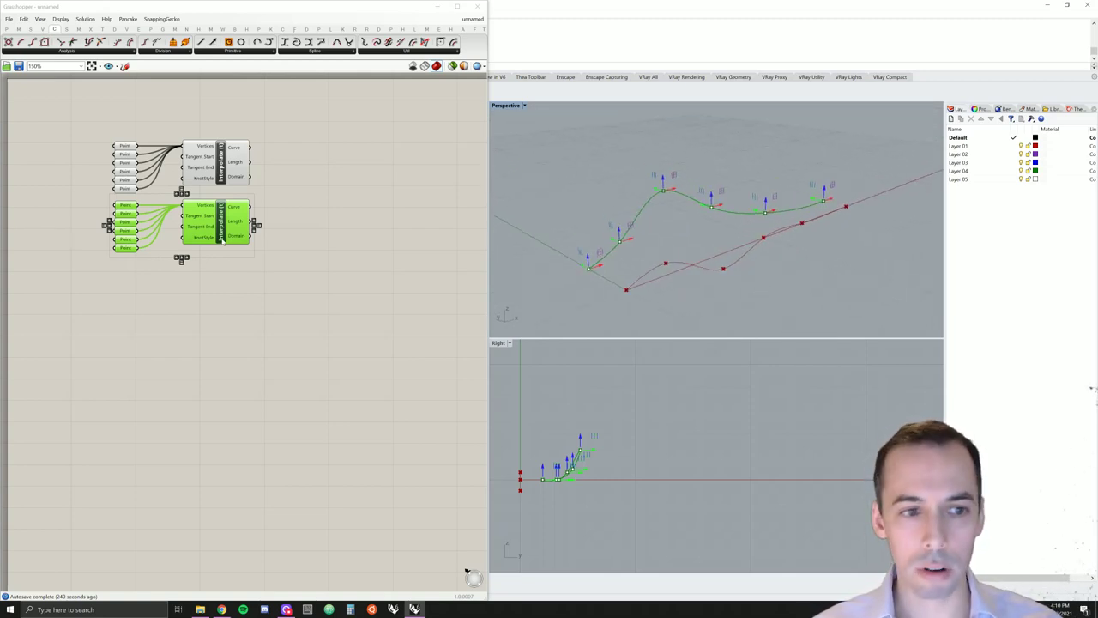
pyautogui.click(282, 201)
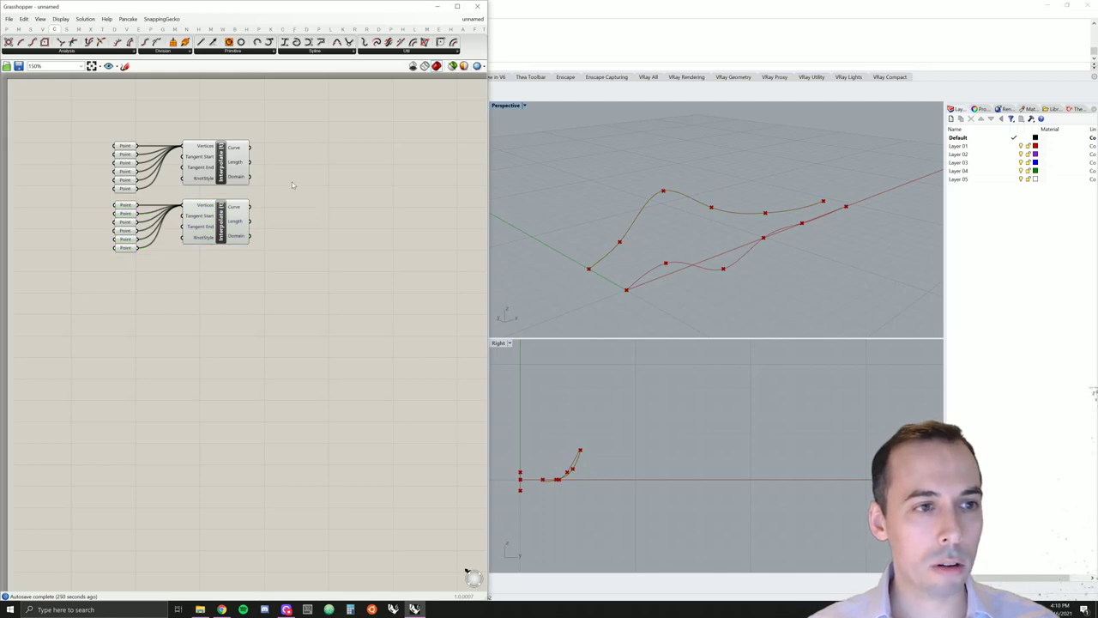
# - Add a Ruled Surface component and connect the first interpolated curve to Curve A and the second to Curve B
pyautogui.click(68, 29)
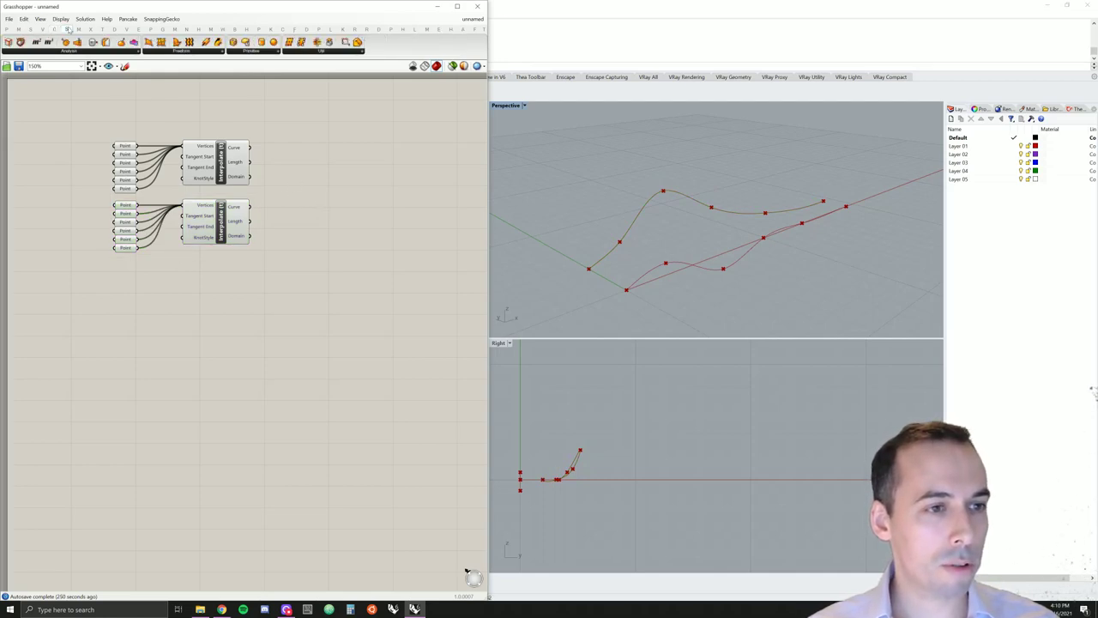
pyautogui.click(198, 51)
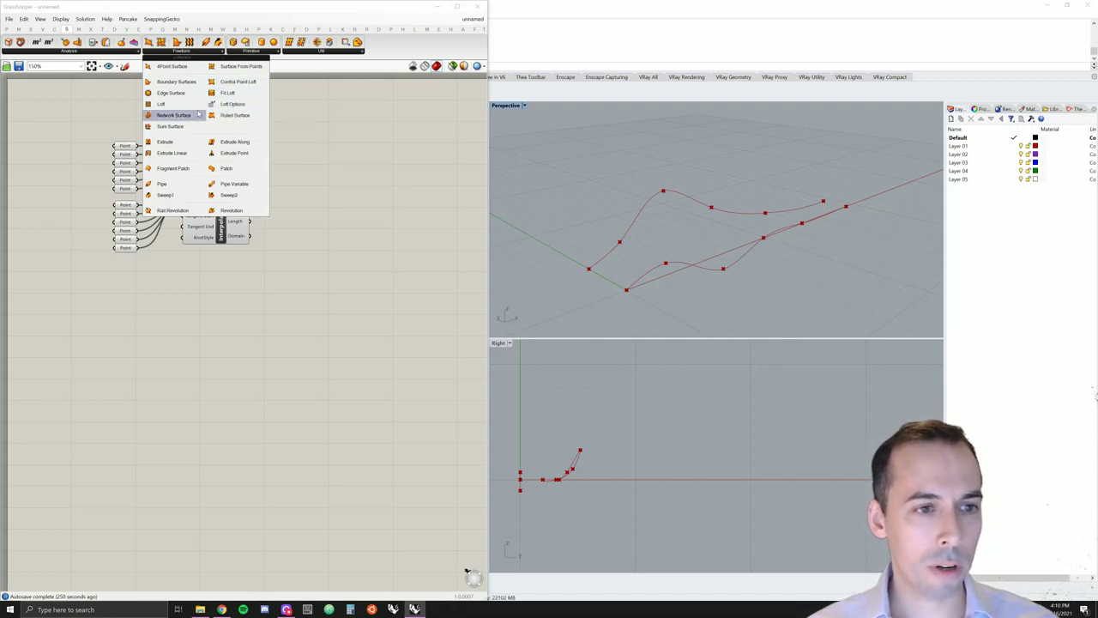
pyautogui.click(232, 115)
pyautogui.moveTo(250, 149); pyautogui.dragTo(302, 174)
pyautogui.moveTo(251, 149); pyautogui.dragTo(288, 174)
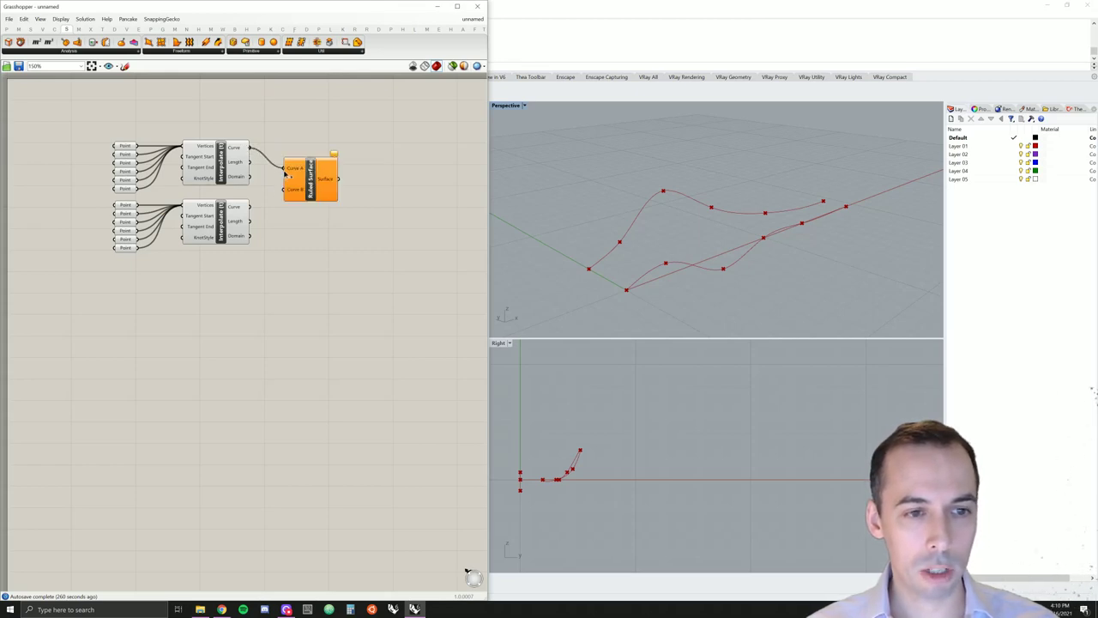
pyautogui.moveTo(250, 207); pyautogui.dragTo(326, 167)
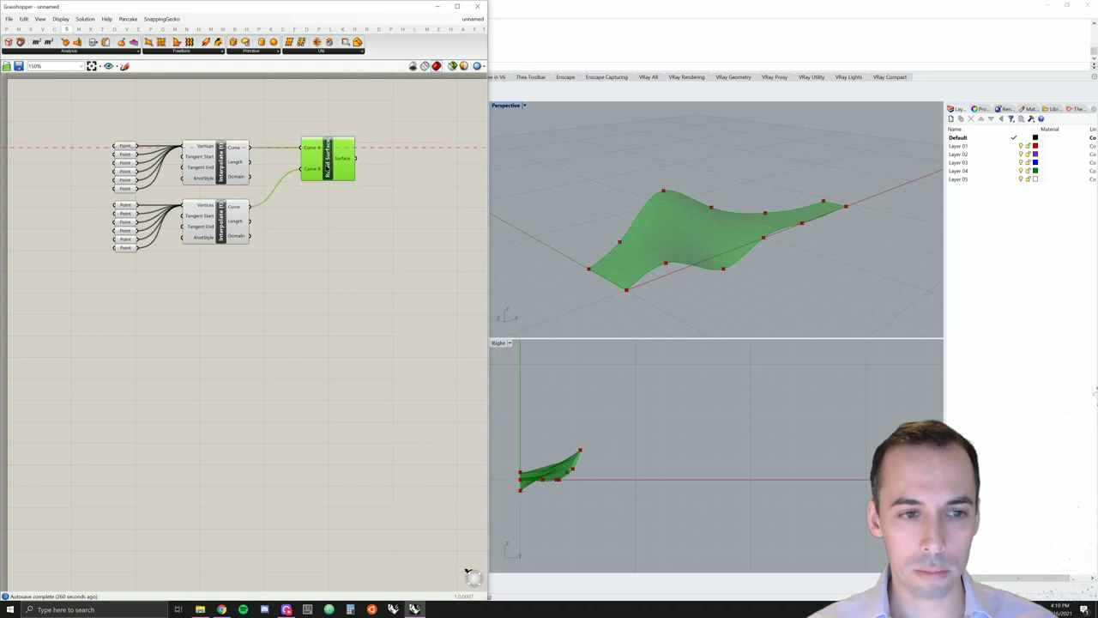
pyautogui.click(404, 283)
# - Lower the third point of the second curve a little and nudge its fourth point slightly down to soften the surface's hump
pyautogui.moveTo(652, 257); pyautogui.dragTo(759, 251, button='right')
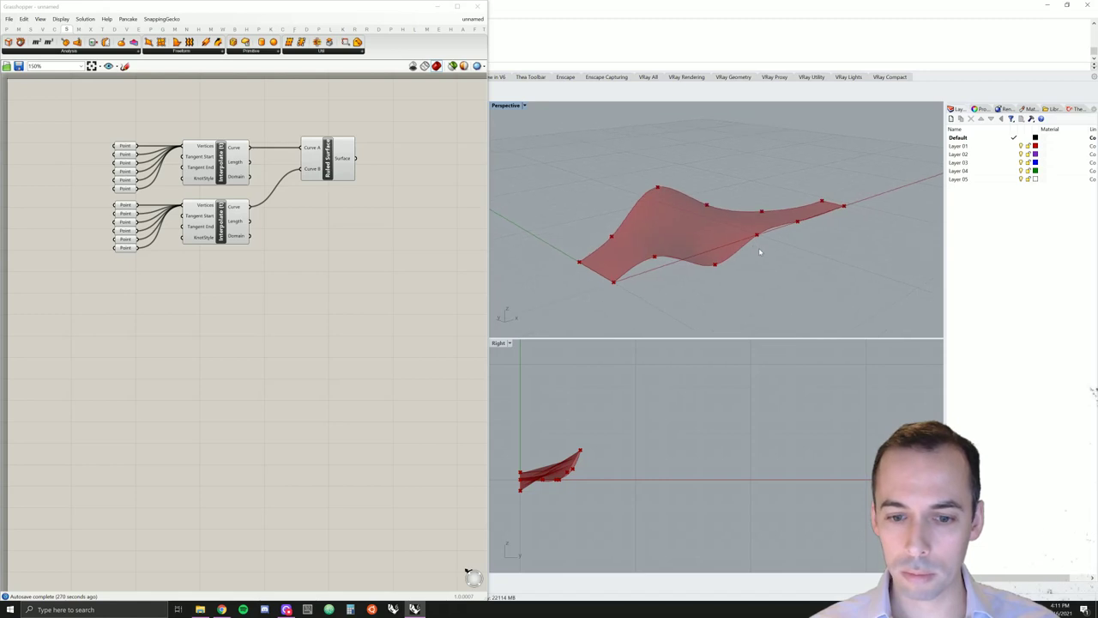
pyautogui.click(125, 222)
pyautogui.click(658, 186)
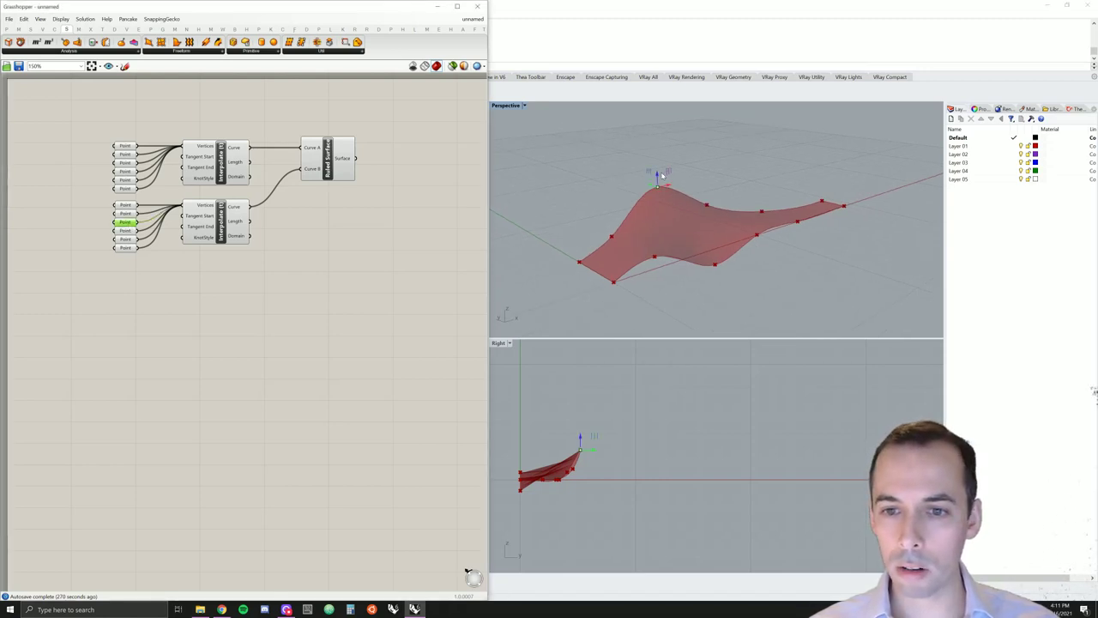
pyautogui.moveTo(658, 177); pyautogui.dragTo(658, 187)
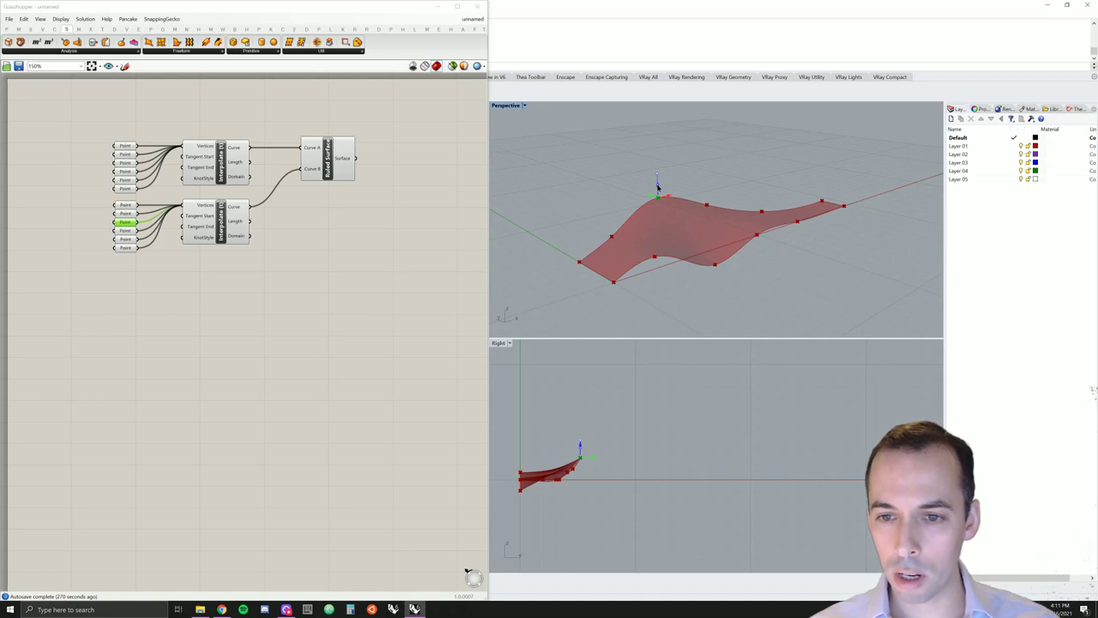
pyautogui.moveTo(657, 187); pyautogui.dragTo(614, 175, button='right')
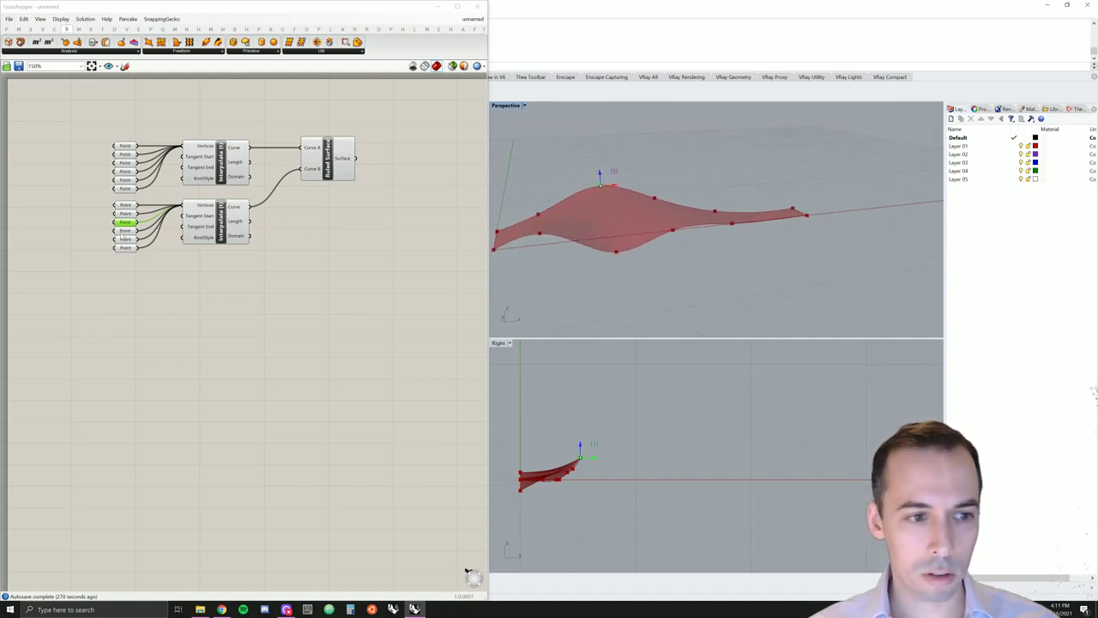
pyautogui.click(655, 198)
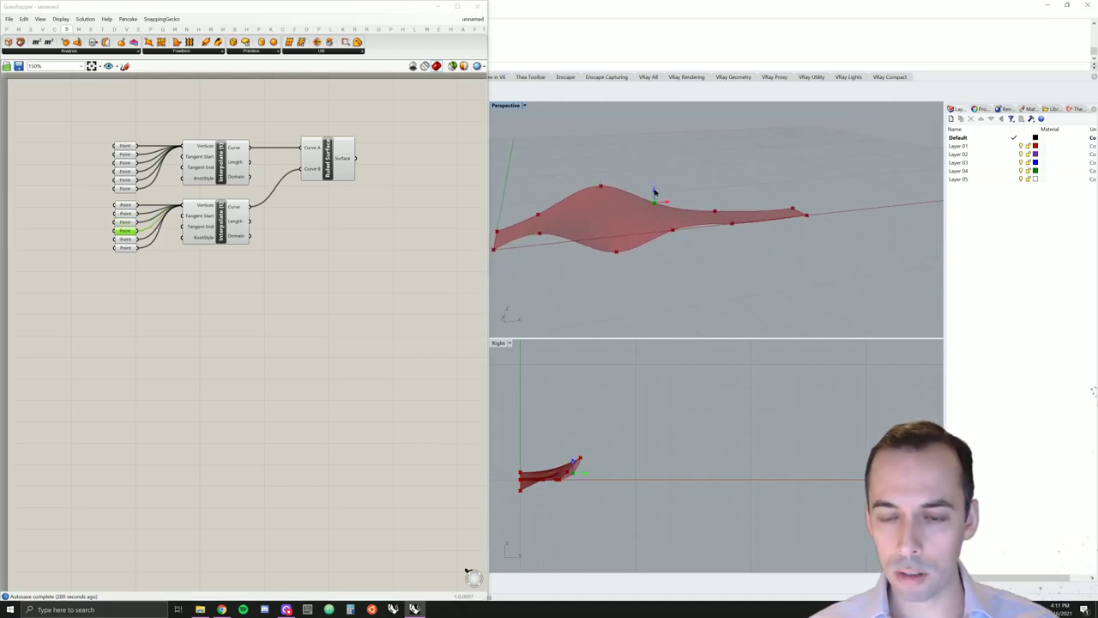
pyautogui.moveTo(654, 191); pyautogui.dragTo(658, 189)
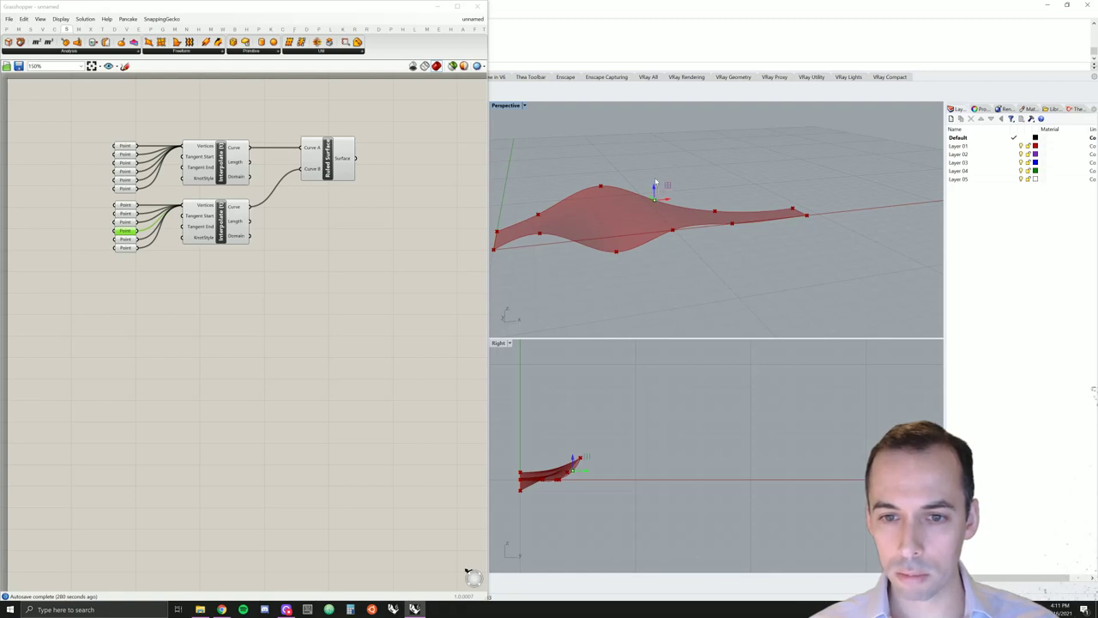
# - Move the sixth points of both curves farther out along the X axis to lengthen the surface's narrow end
pyautogui.moveTo(655, 184); pyautogui.dragTo(648, 279, button='right')
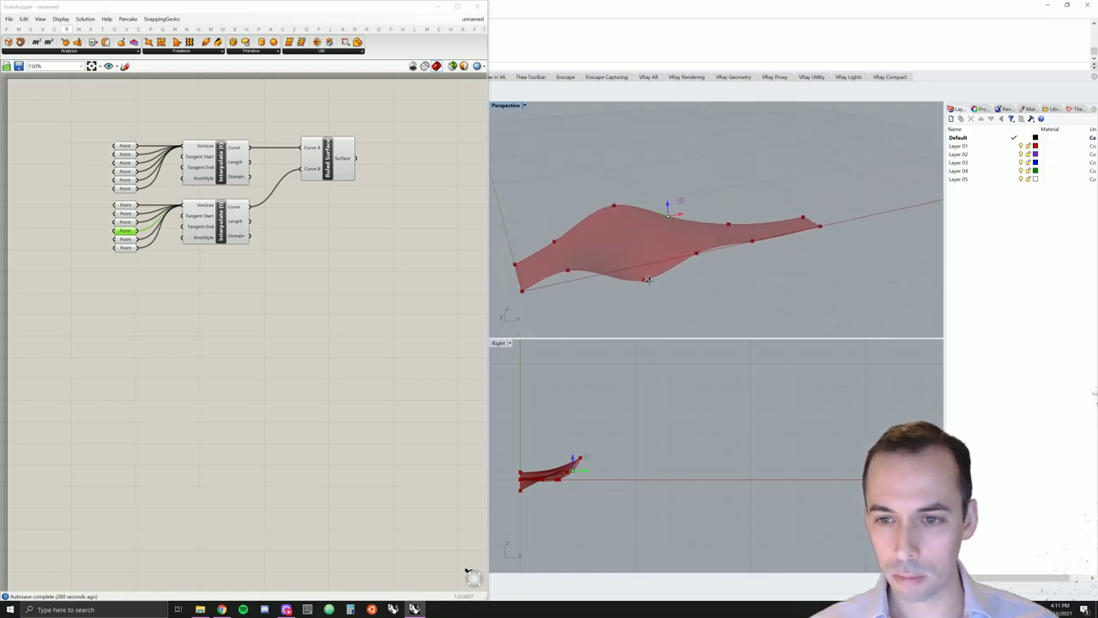
pyautogui.click(124, 187)
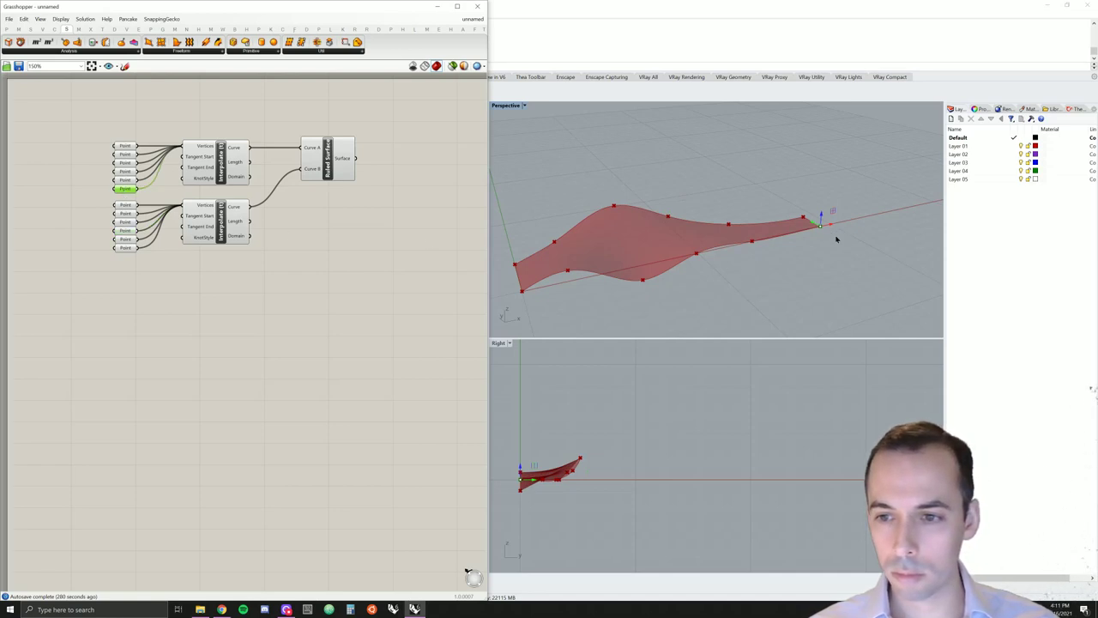
pyautogui.moveTo(837, 239); pyautogui.dragTo(717, 287, button='right')
pyautogui.moveTo(745, 232); pyautogui.dragTo(825, 219)
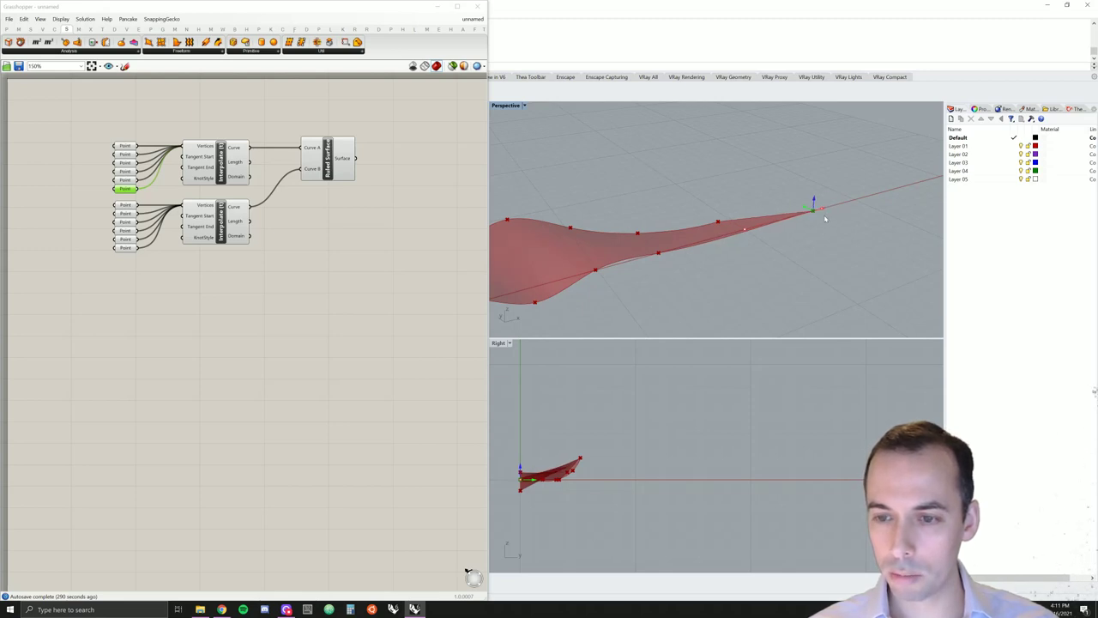
pyautogui.click(125, 248)
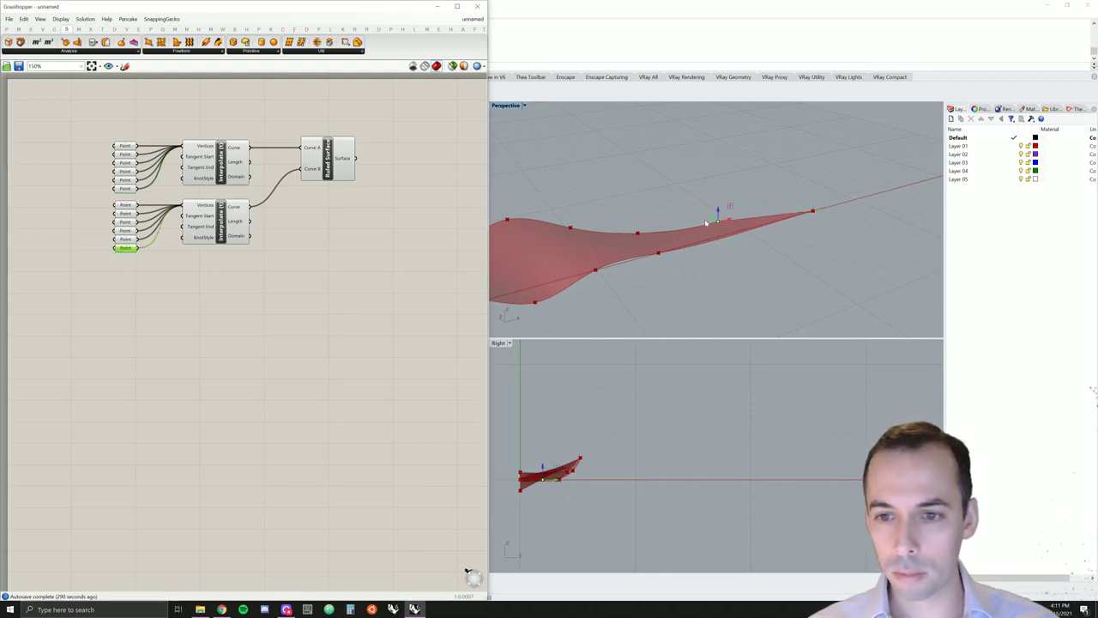
pyautogui.moveTo(731, 221); pyautogui.dragTo(808, 206)
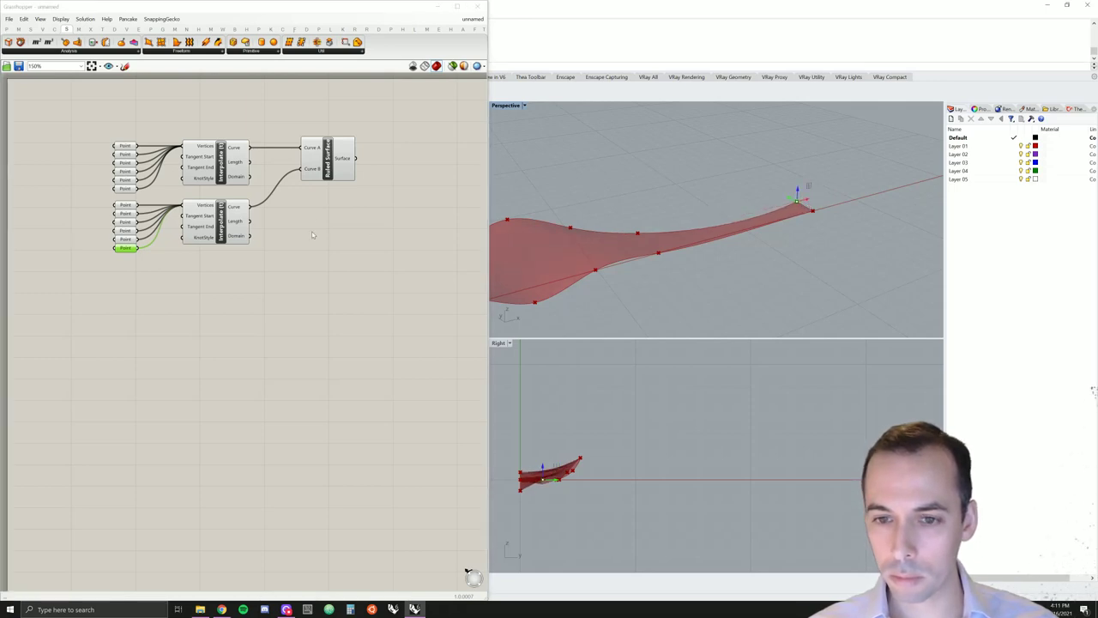
# - Shift the second curve's fifth point farther out along the Y axis and raise the first curve's fifth point slightly
pyautogui.click(125, 240)
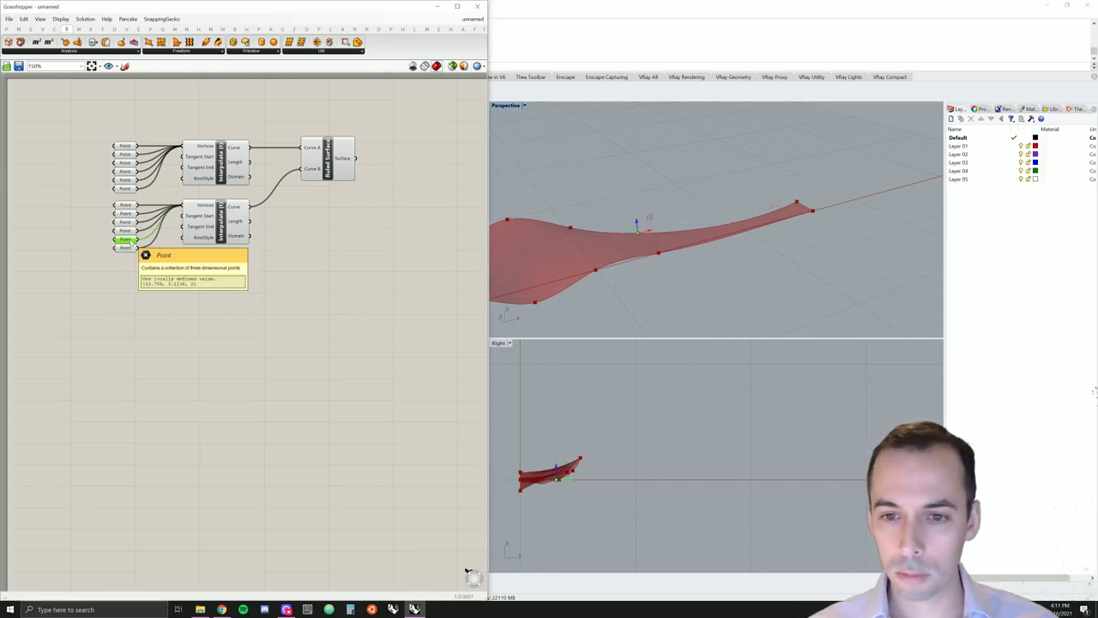
pyautogui.moveTo(635, 230); pyautogui.dragTo(629, 226)
pyautogui.moveTo(633, 218); pyautogui.dragTo(576, 224, button='right')
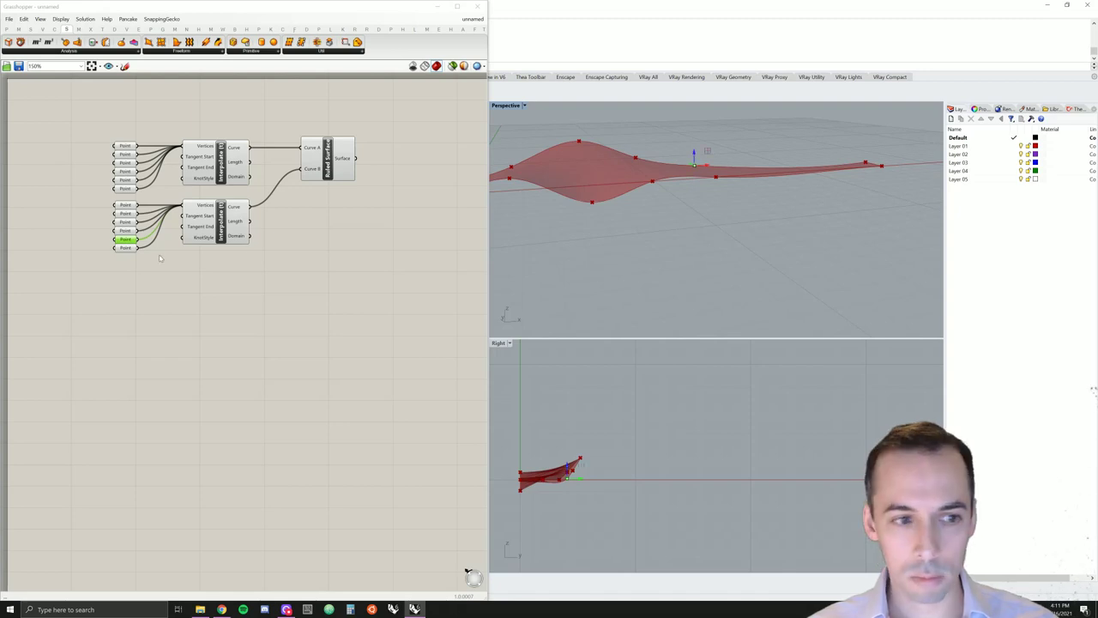
pyautogui.click(715, 175)
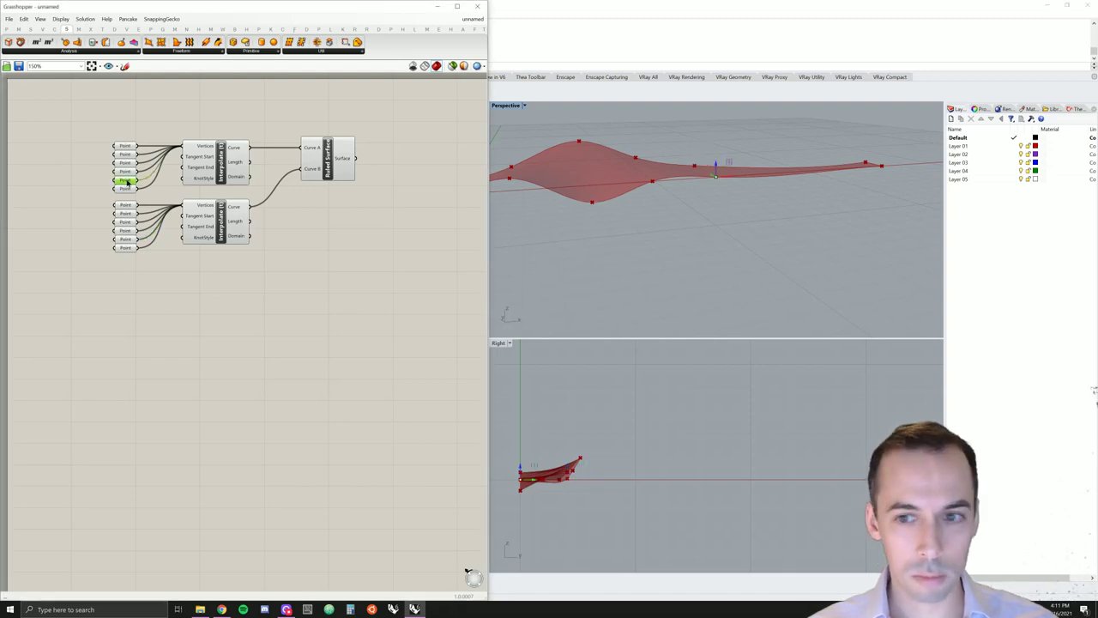
pyautogui.click(717, 163)
pyautogui.moveTo(716, 163); pyautogui.dragTo(695, 185, button='right')
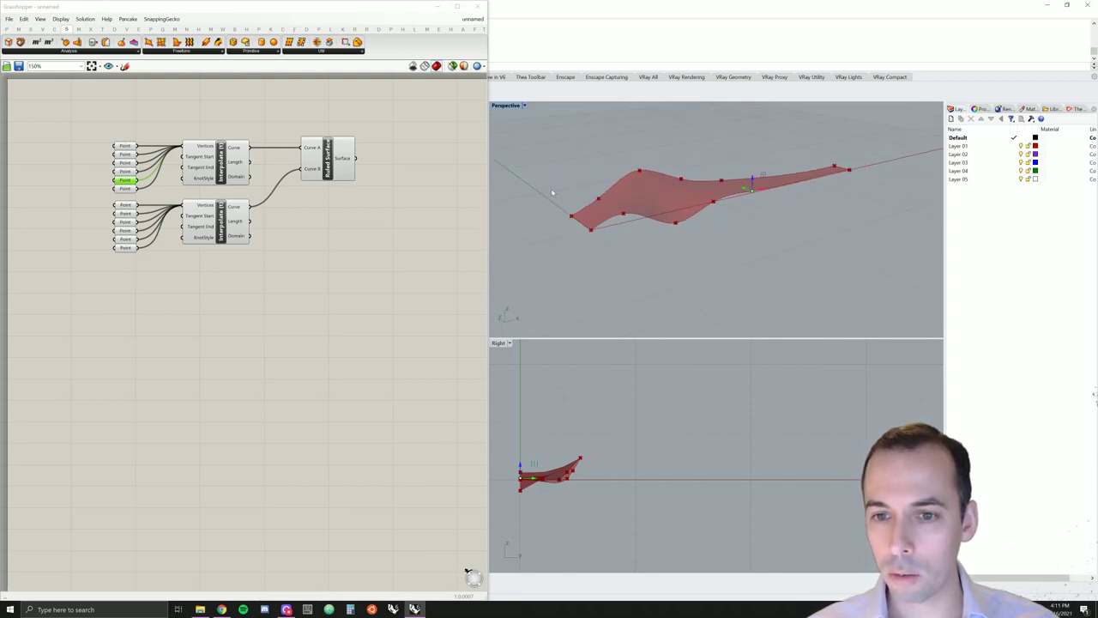
pyautogui.moveTo(553, 192); pyautogui.dragTo(606, 223, button='right')
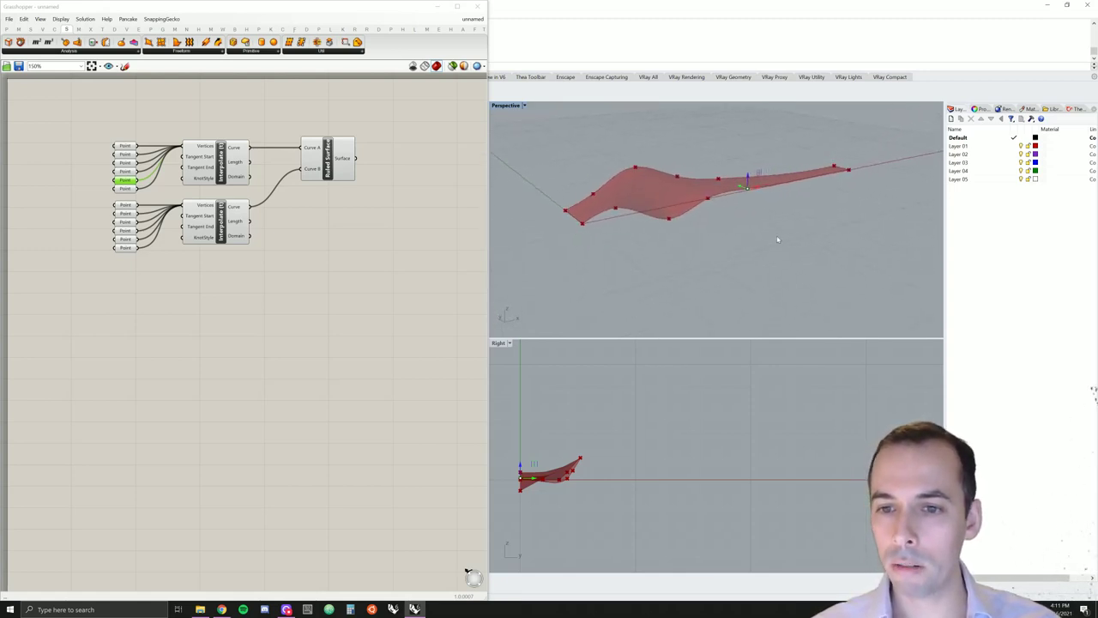
pyautogui.moveTo(778, 240); pyautogui.dragTo(805, 228, button='right')
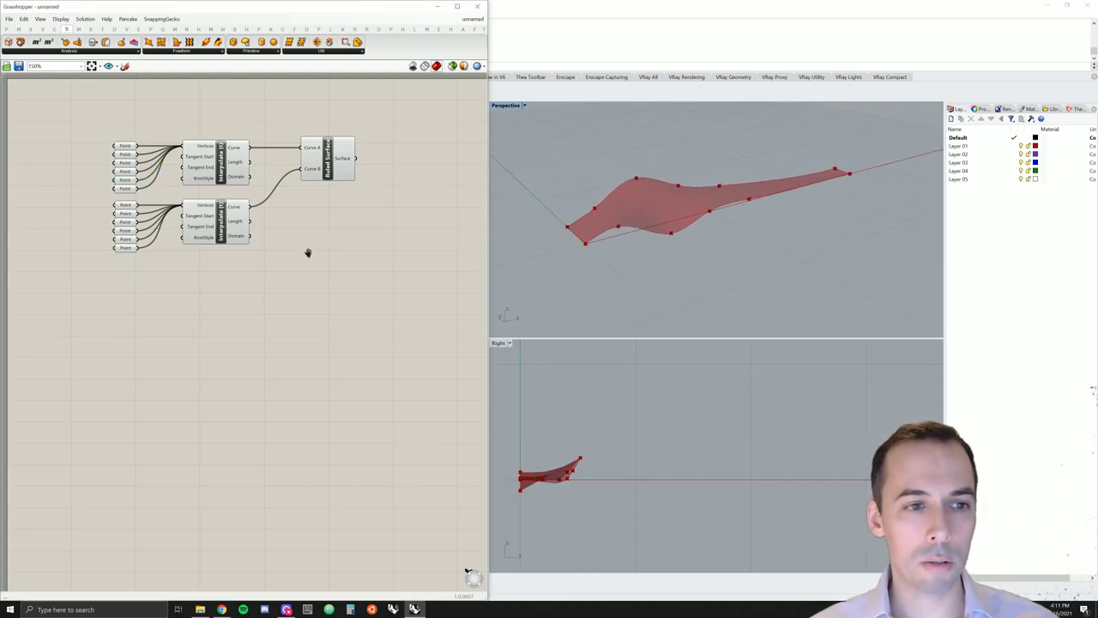
# - Group all the Point, Interpolate and Ruled Surface components together
pyautogui.moveTo(306, 248); pyautogui.dragTo(340, 310, button='right')
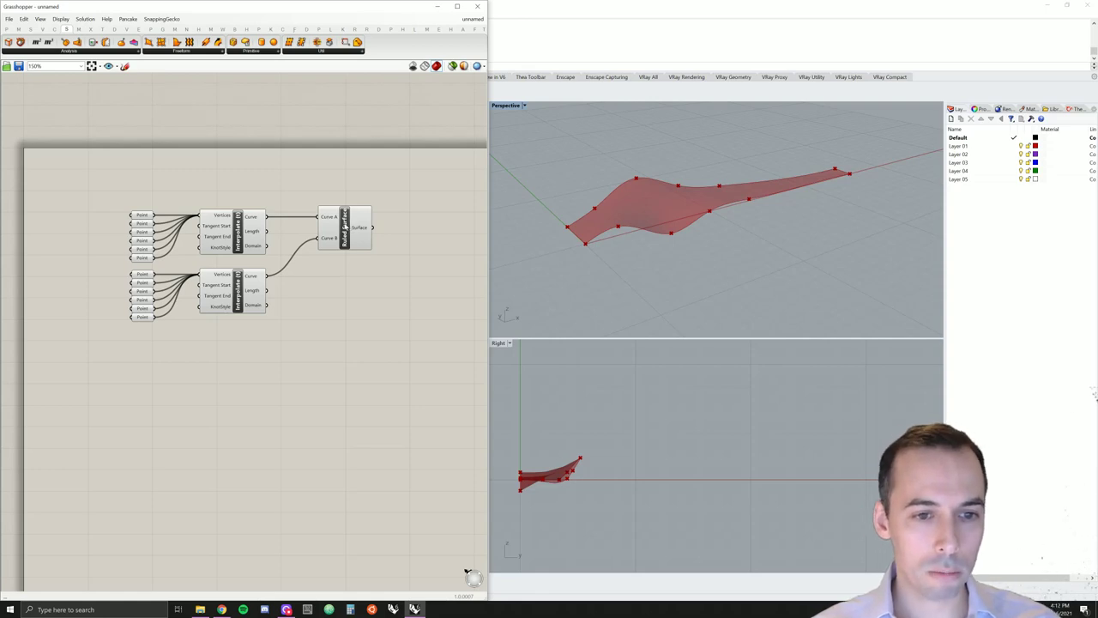
pyautogui.moveTo(408, 180); pyautogui.dragTo(397, 290)
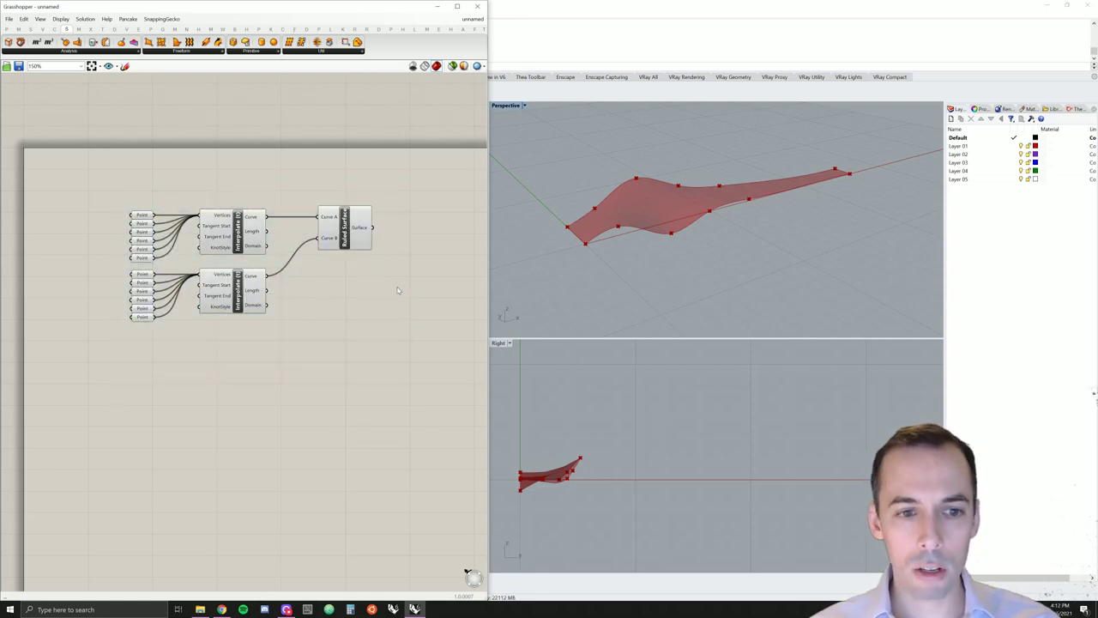
pyautogui.moveTo(416, 196); pyautogui.dragTo(111, 387)
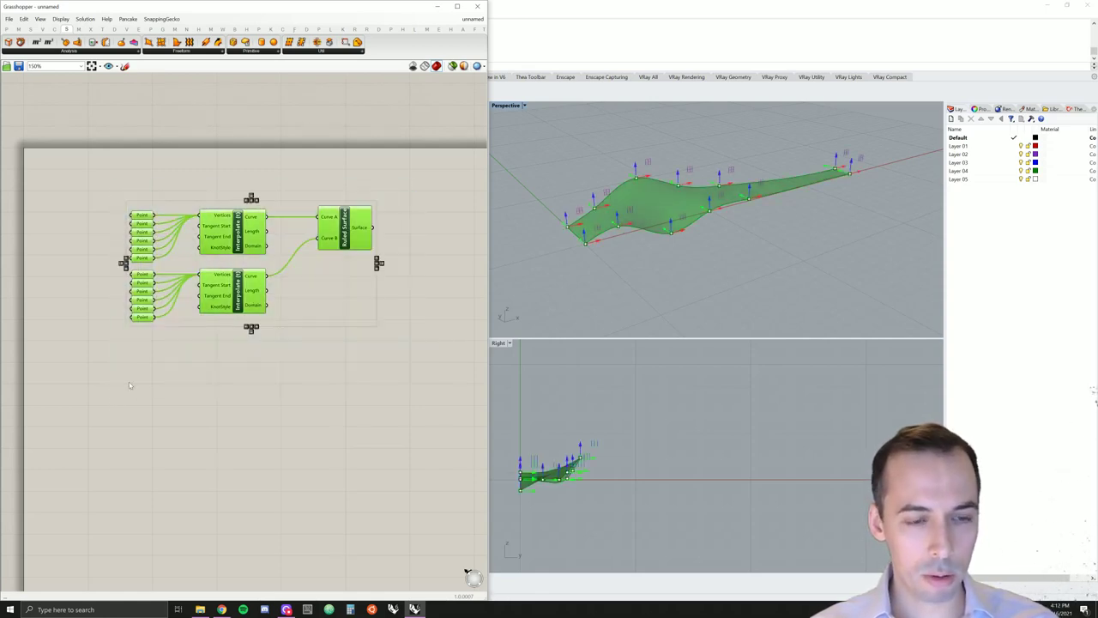
pyautogui.hotkey('ctrl', 'g')
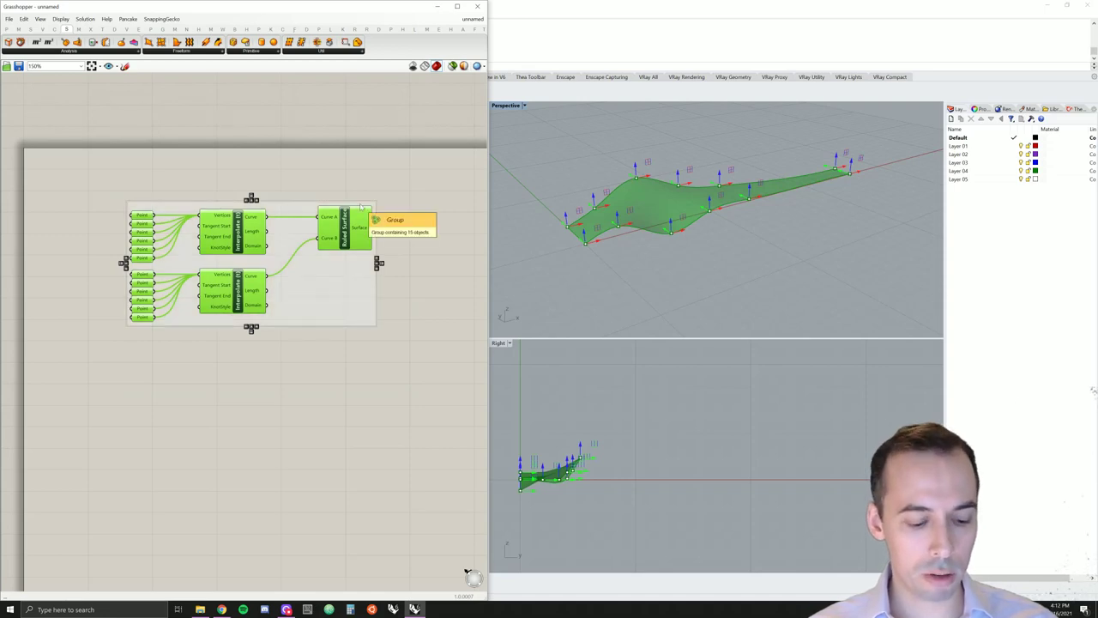
pyautogui.click(417, 212)
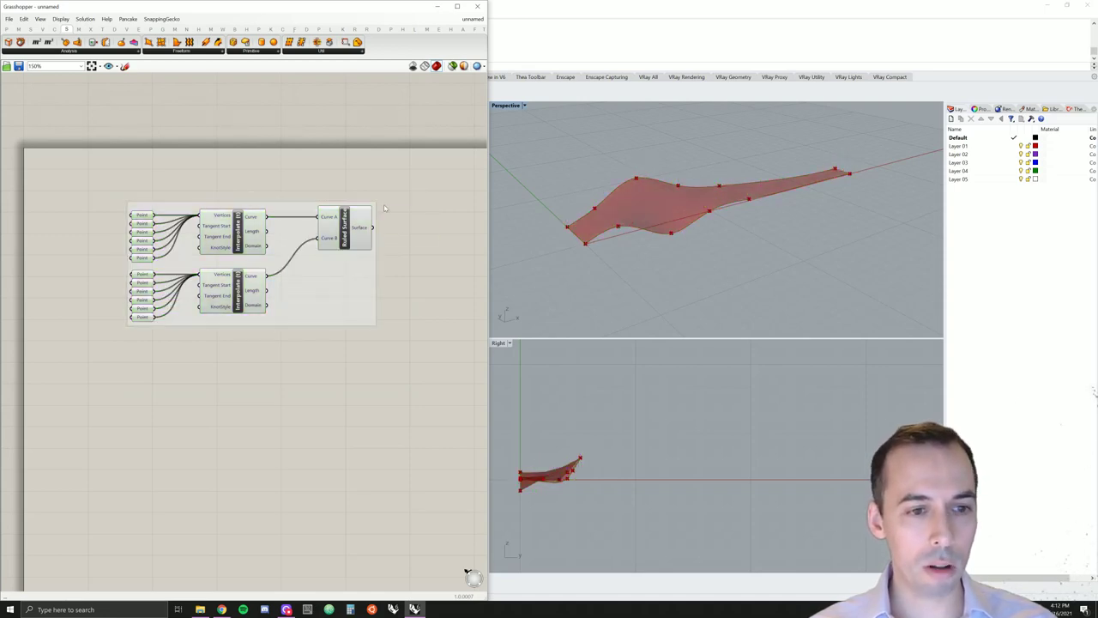
# - Name the group "surface"
pyautogui.moveTo(400, 184); pyautogui.dragTo(115, 354)
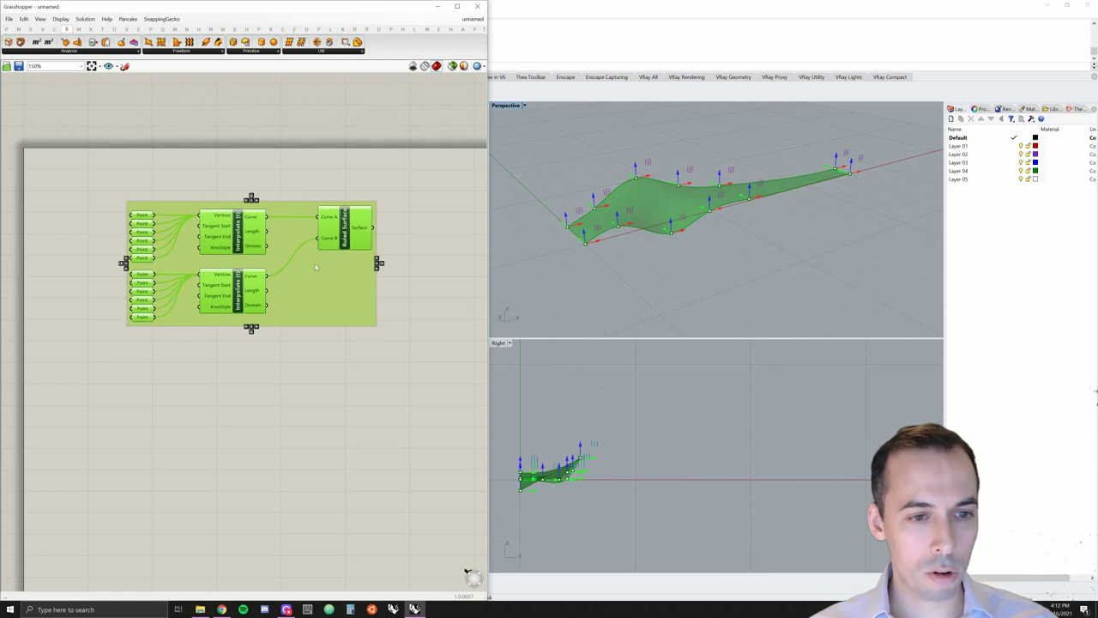
pyautogui.click(320, 273)
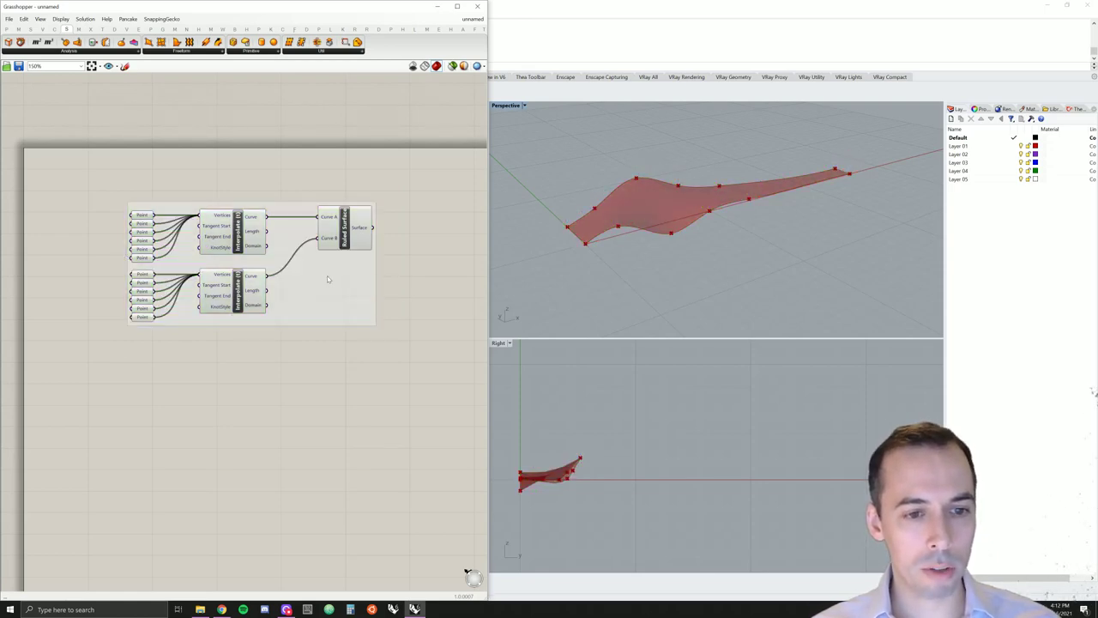
pyautogui.rightClick(327, 277)
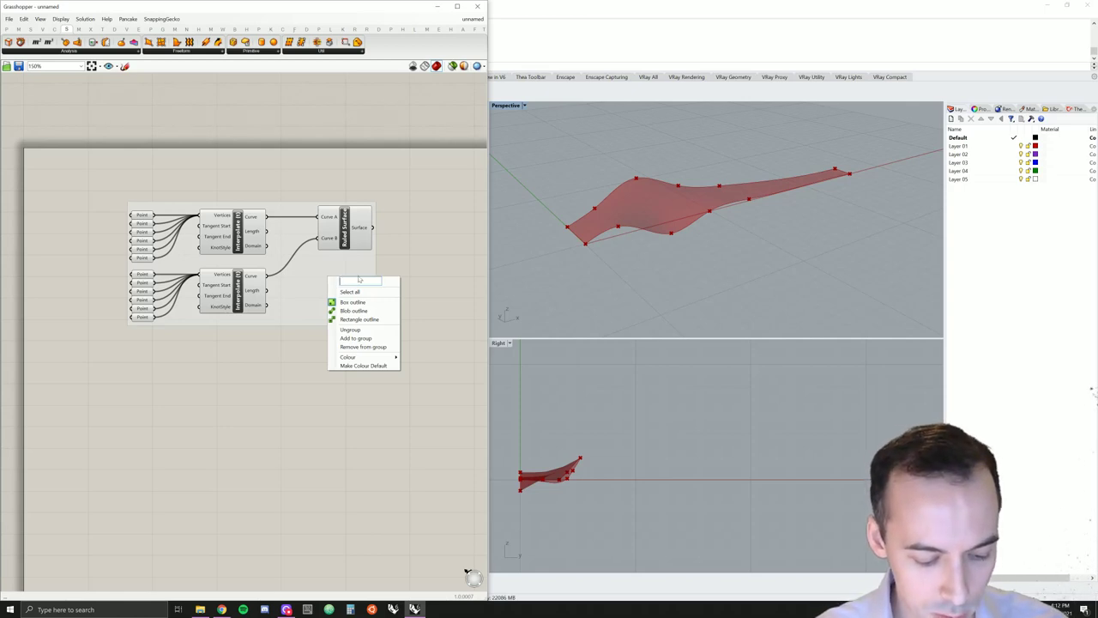
pyautogui.write('surface')
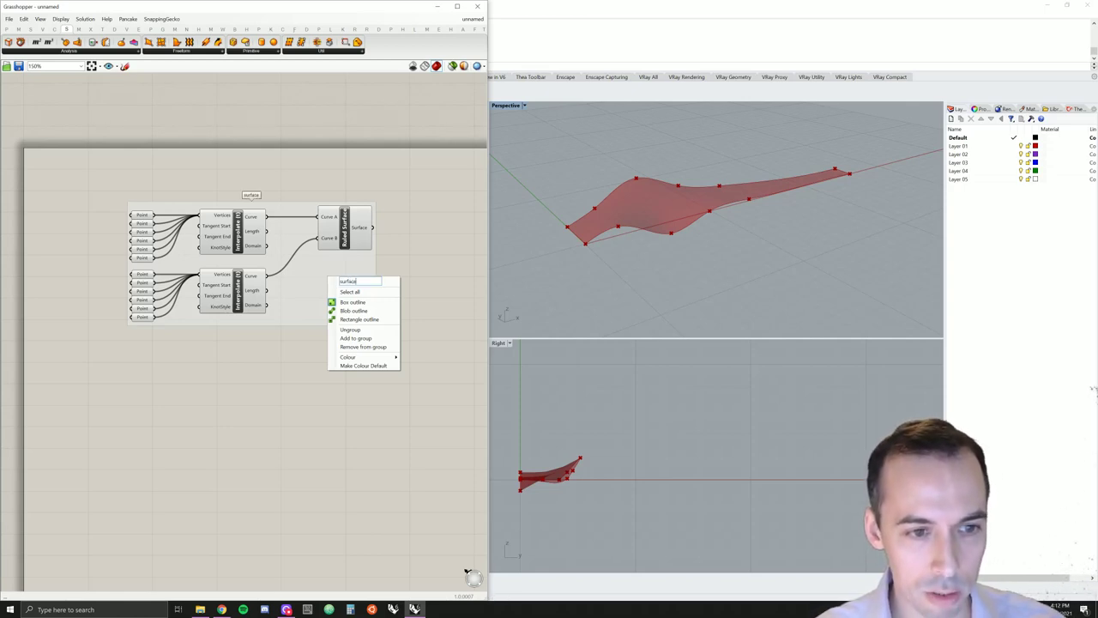
pyautogui.click(274, 388)
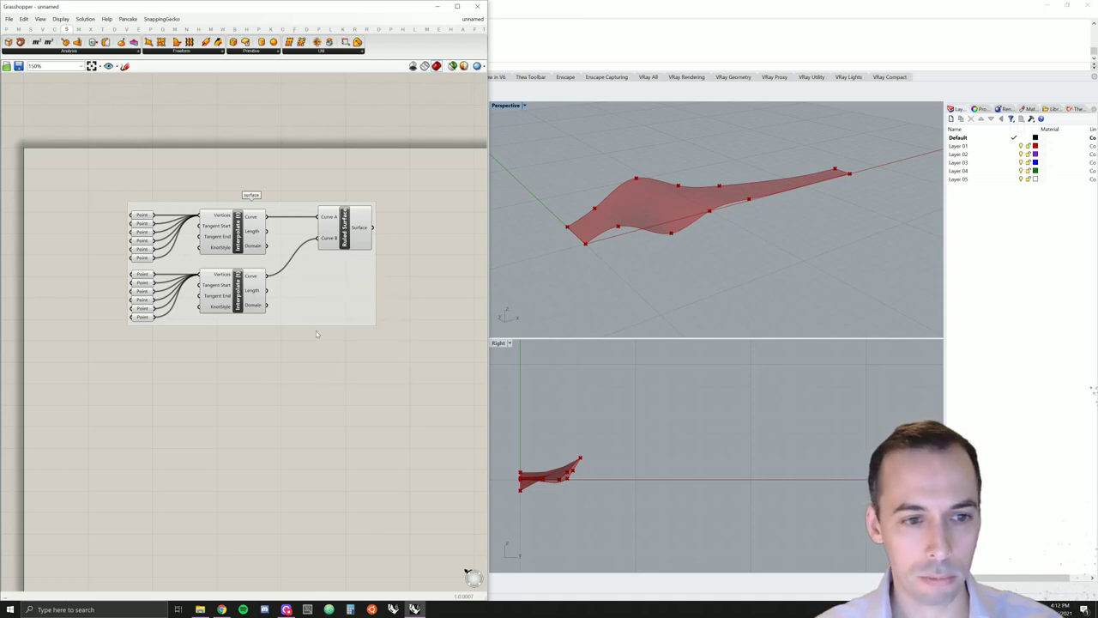
# - Try the blob outline on the surface group and switch it back to the box outline
pyautogui.rightClick(316, 280)
pyautogui.click(343, 313)
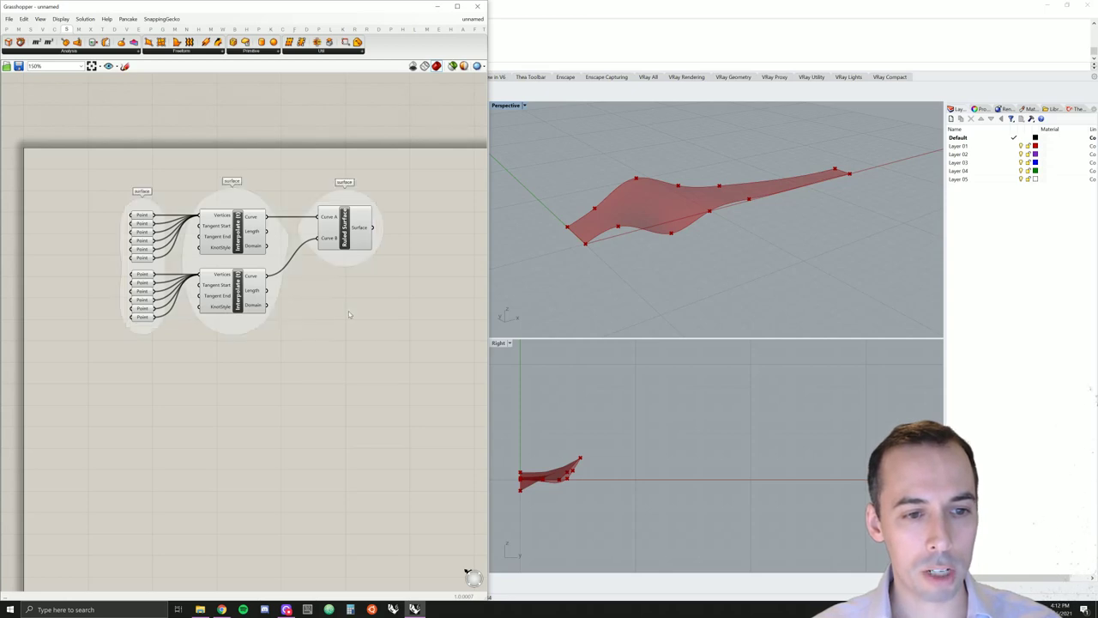
pyautogui.rightClick(341, 257)
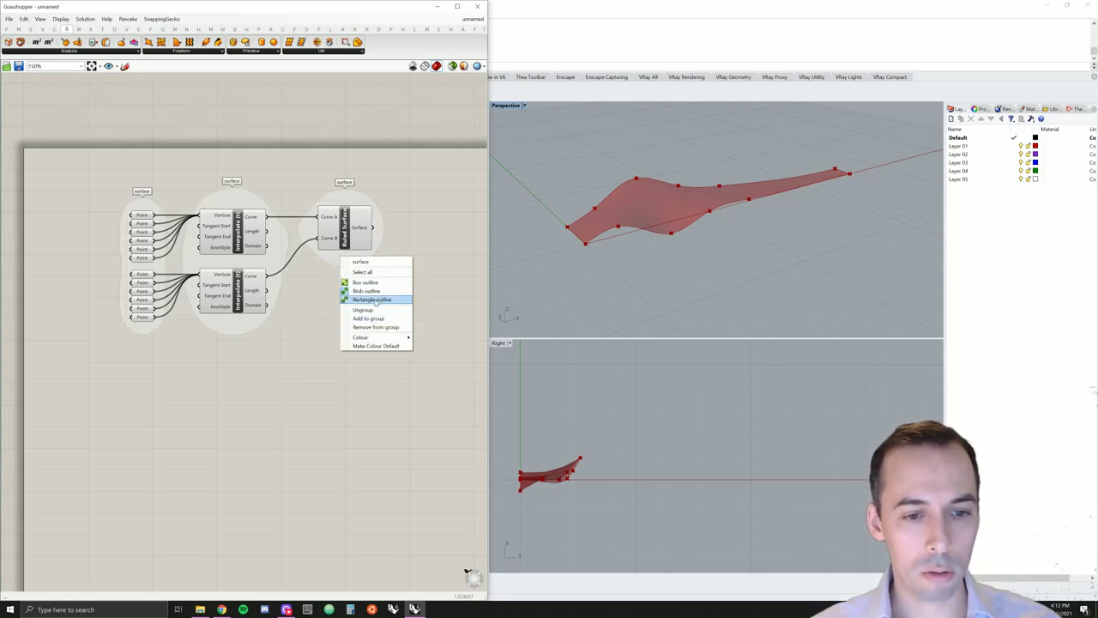
pyautogui.click(374, 283)
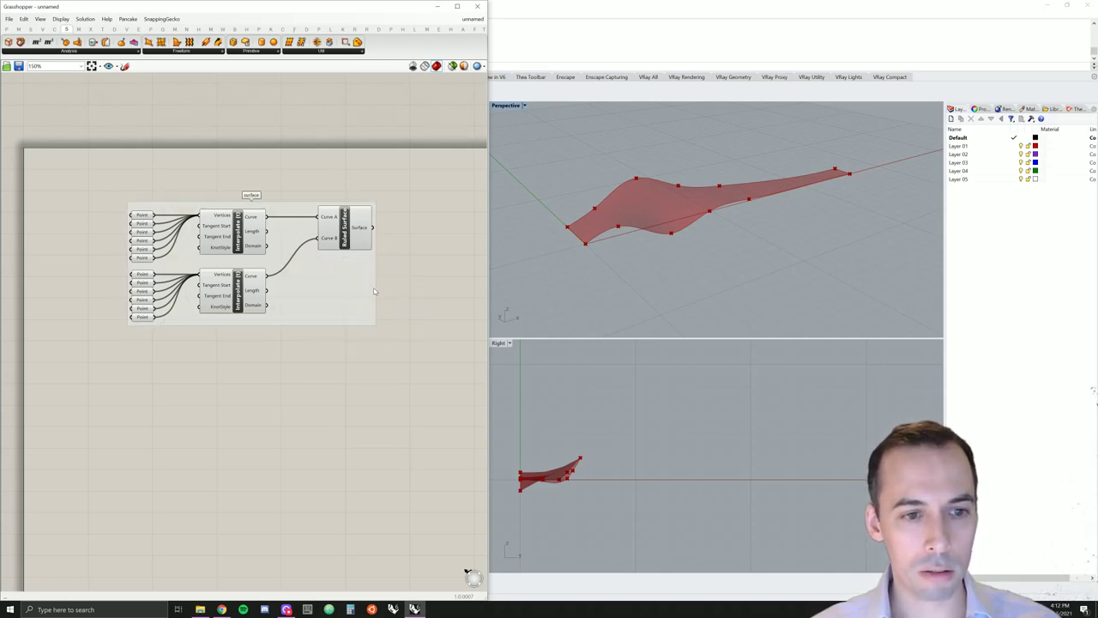
pyautogui.rightClick(350, 298)
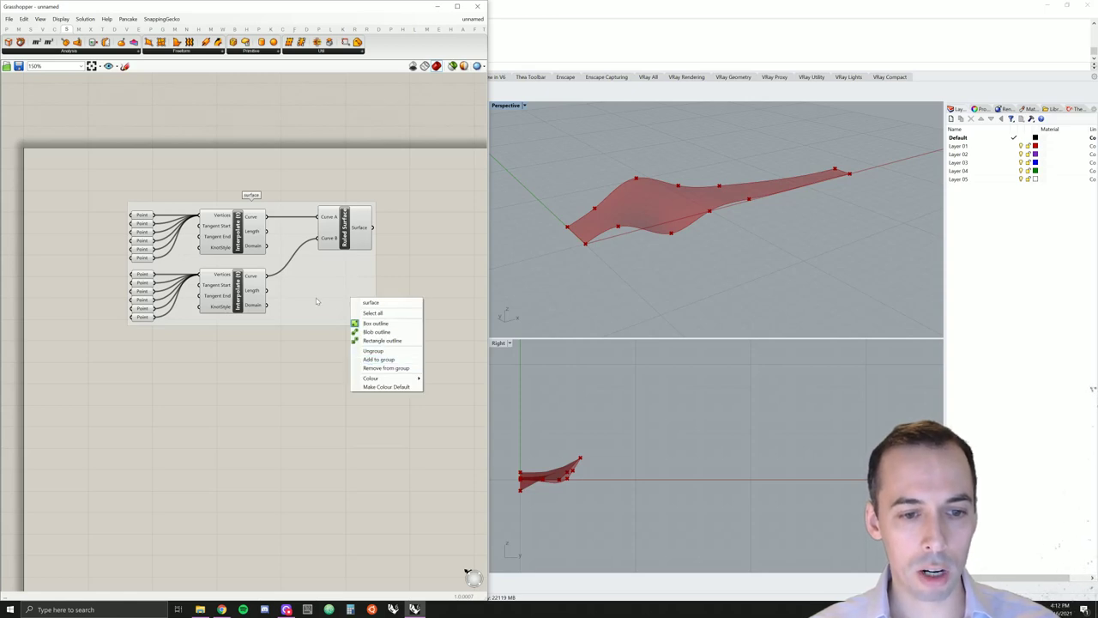
pyautogui.moveTo(387, 383)
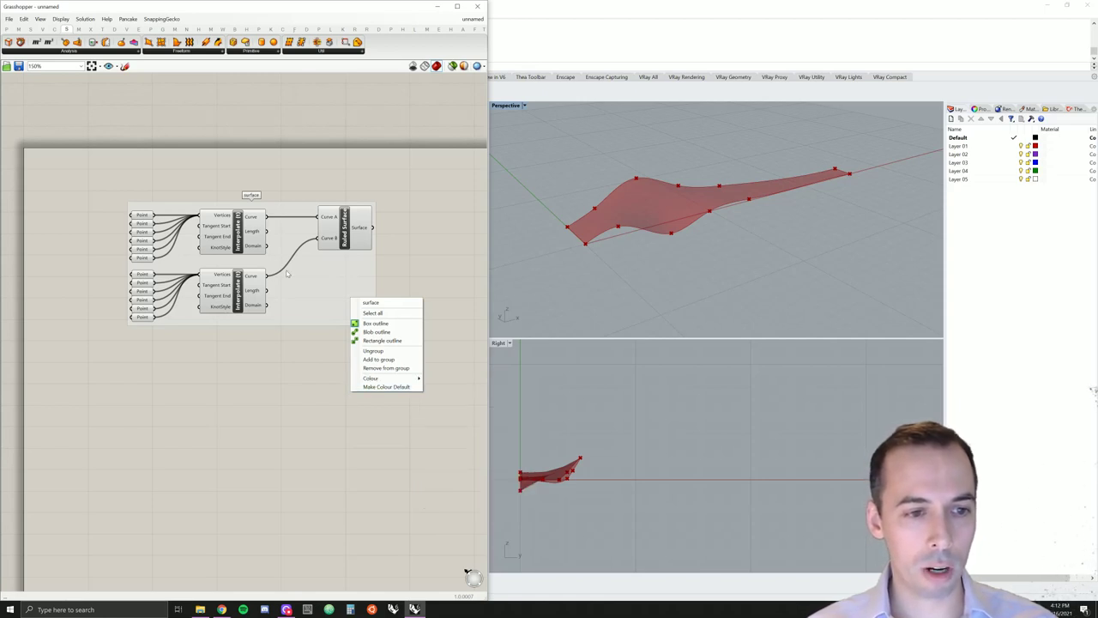
pyautogui.click(302, 353)
pyautogui.moveTo(302, 353); pyautogui.dragTo(363, 345, button='right')
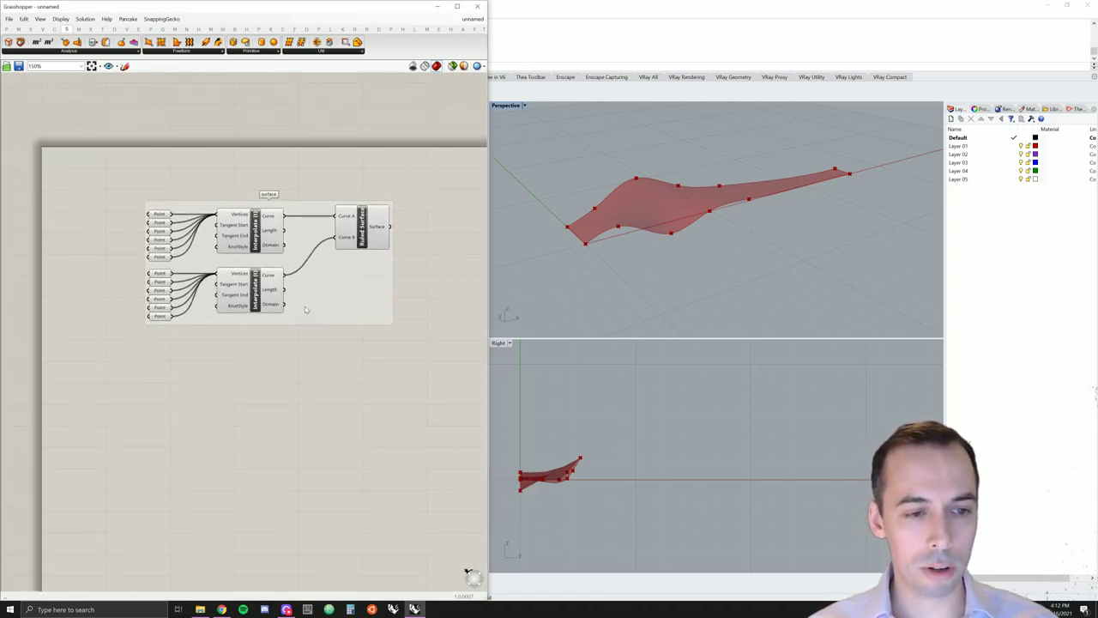
pyautogui.moveTo(422, 321); pyautogui.dragTo(292, 319, button='right')
pyautogui.moveTo(351, 282); pyautogui.dragTo(358, 309, button='right')
pyautogui.moveTo(747, 200); pyautogui.dragTo(807, 231, button='right')
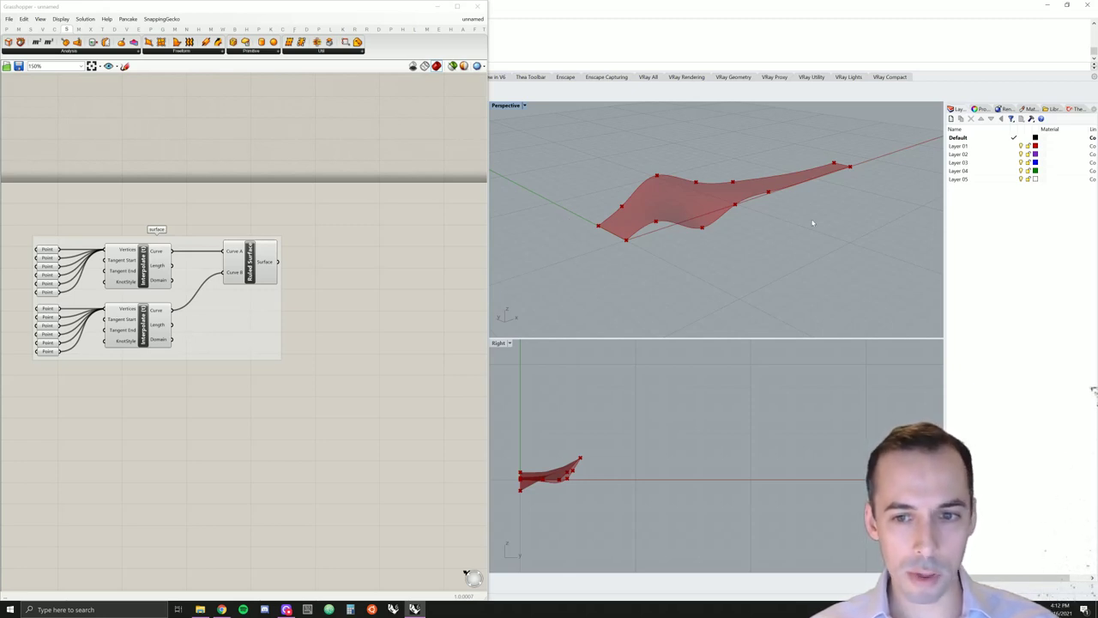
pyautogui.moveTo(812, 223); pyautogui.dragTo(843, 221, button='right')
# - Add an Extrude component beside the surface group and connect the ruled surface's output to its Base input
pyautogui.moveTo(438, 259); pyautogui.dragTo(399, 249, button='right')
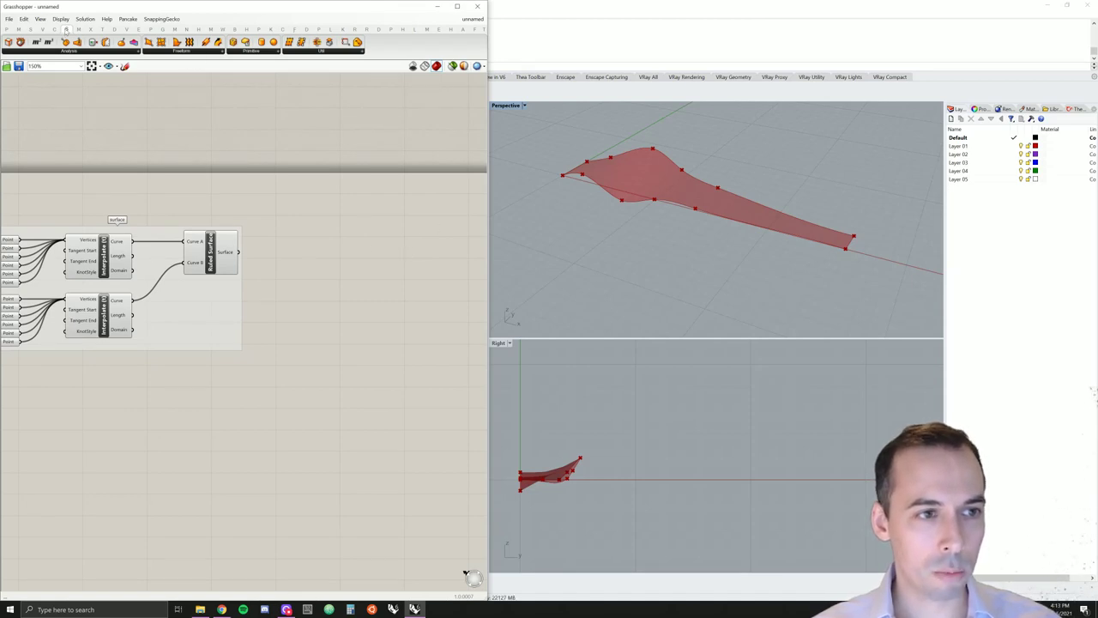
pyautogui.click(173, 53)
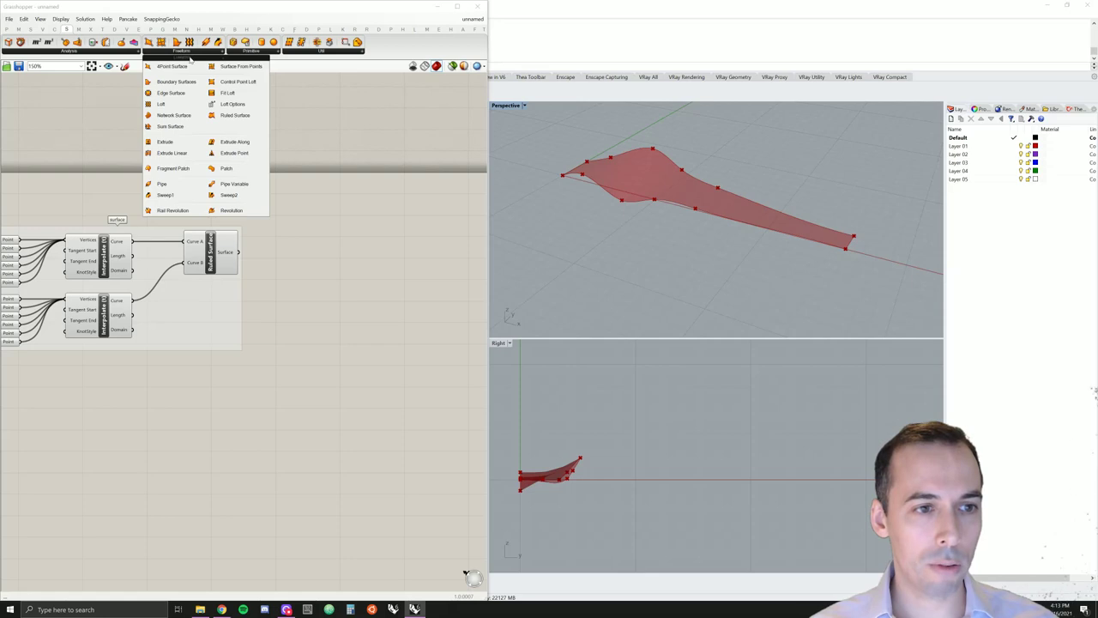
pyautogui.click(180, 142)
pyautogui.click(403, 249)
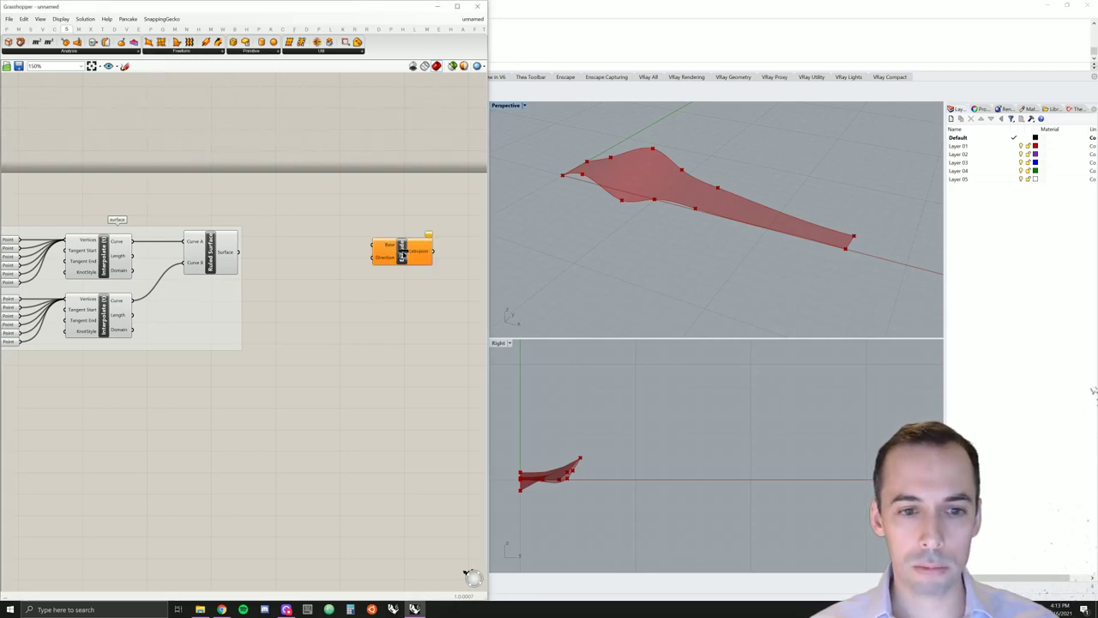
pyautogui.moveTo(403, 249); pyautogui.dragTo(373, 257)
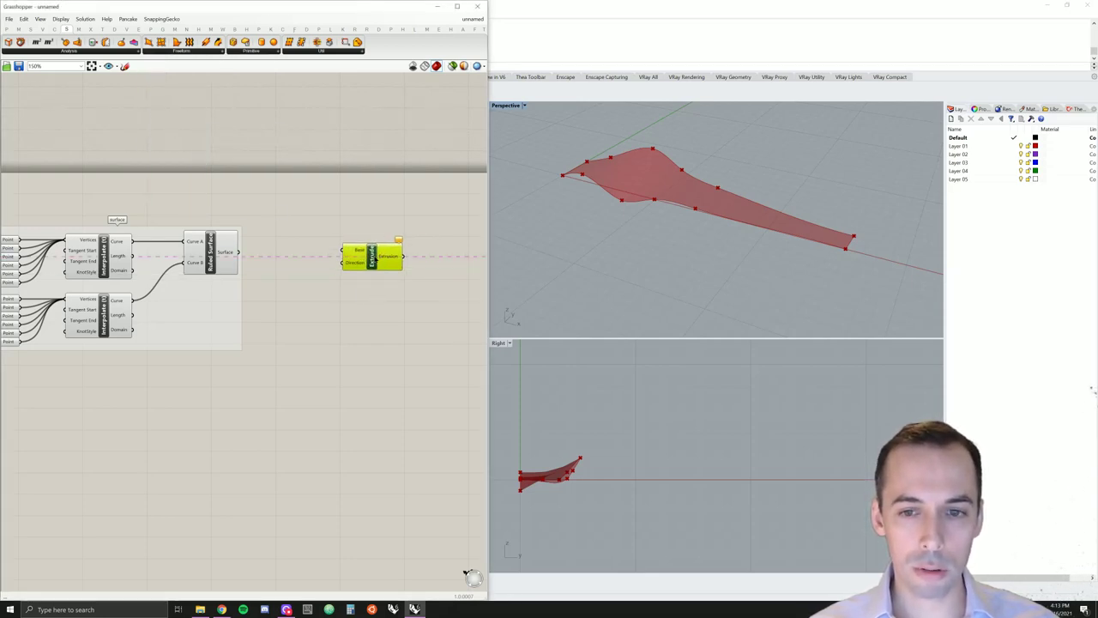
pyautogui.click(293, 246)
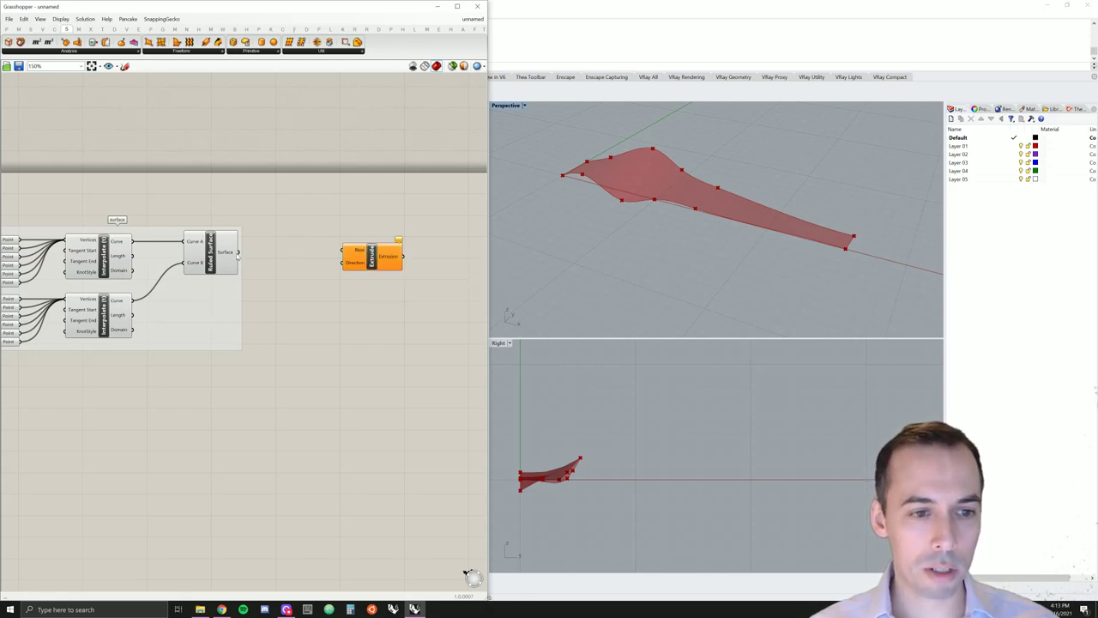
pyautogui.moveTo(240, 253); pyautogui.dragTo(351, 254)
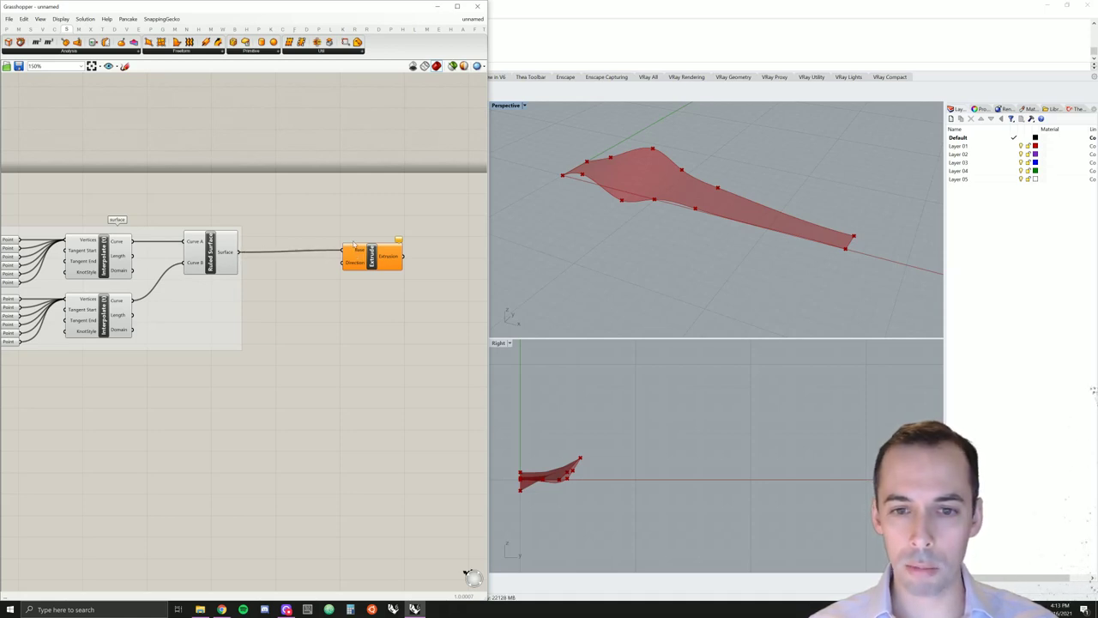
pyautogui.moveTo(376, 259); pyautogui.dragTo(412, 261)
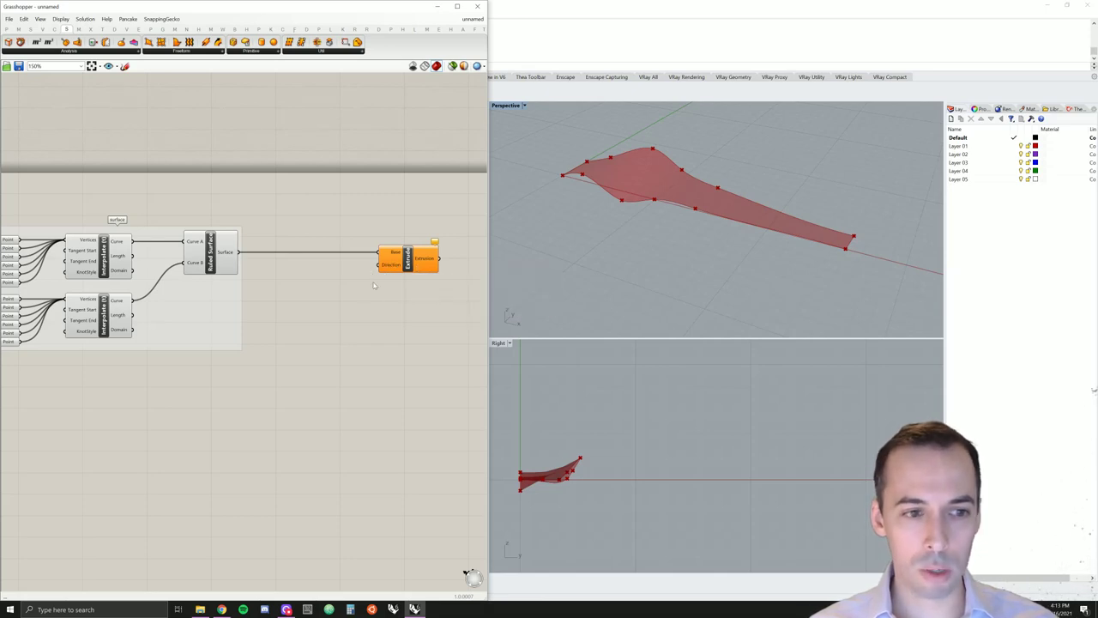
# - Move the Extrude component farther away from the surface group to make room before it
pyautogui.moveTo(373, 284); pyautogui.dragTo(353, 280, button='right')
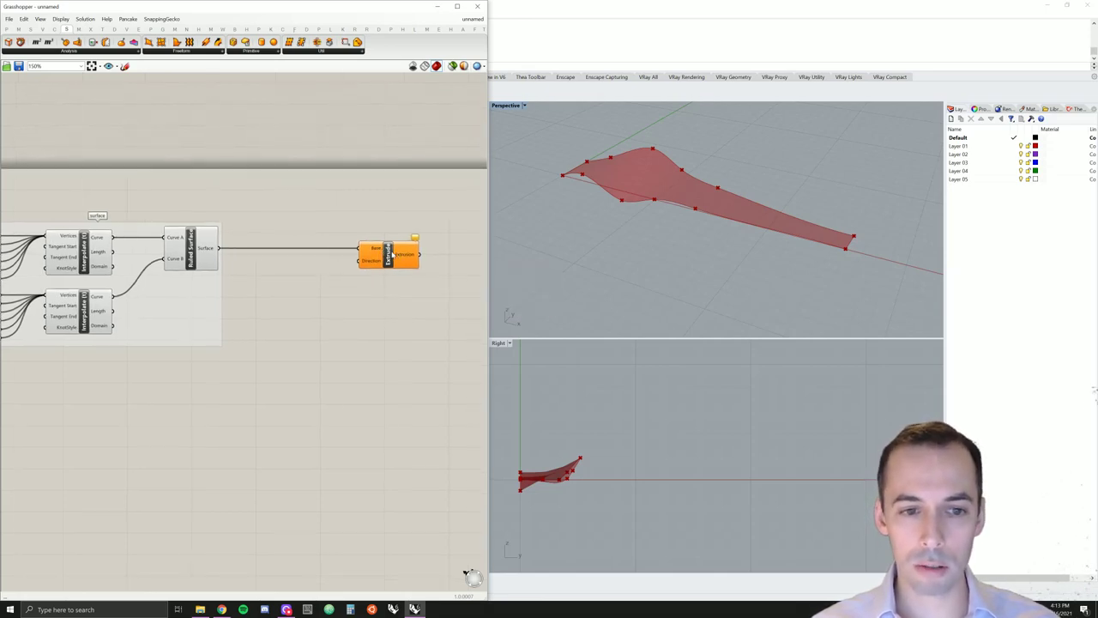
pyautogui.moveTo(391, 254); pyautogui.dragTo(444, 270)
pyautogui.moveTo(446, 257); pyautogui.dragTo(356, 237, button='right')
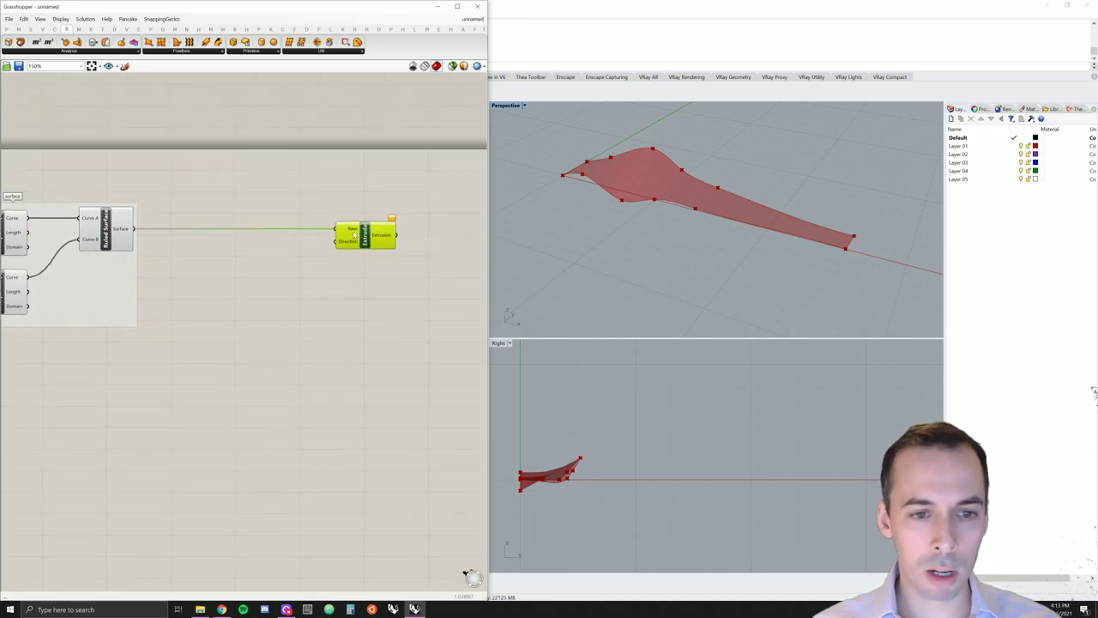
# - Add a Unit Z vector component before the Extrude component and connect its Unit vector output to the Direction input
pyautogui.doubleClick(310, 249)
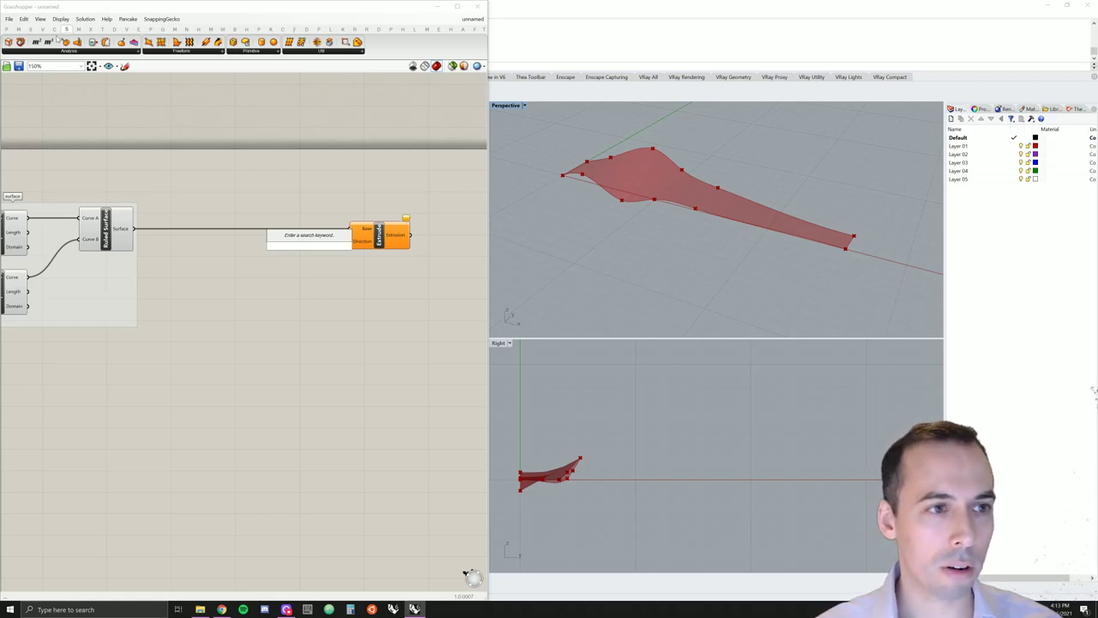
pyautogui.click(44, 31)
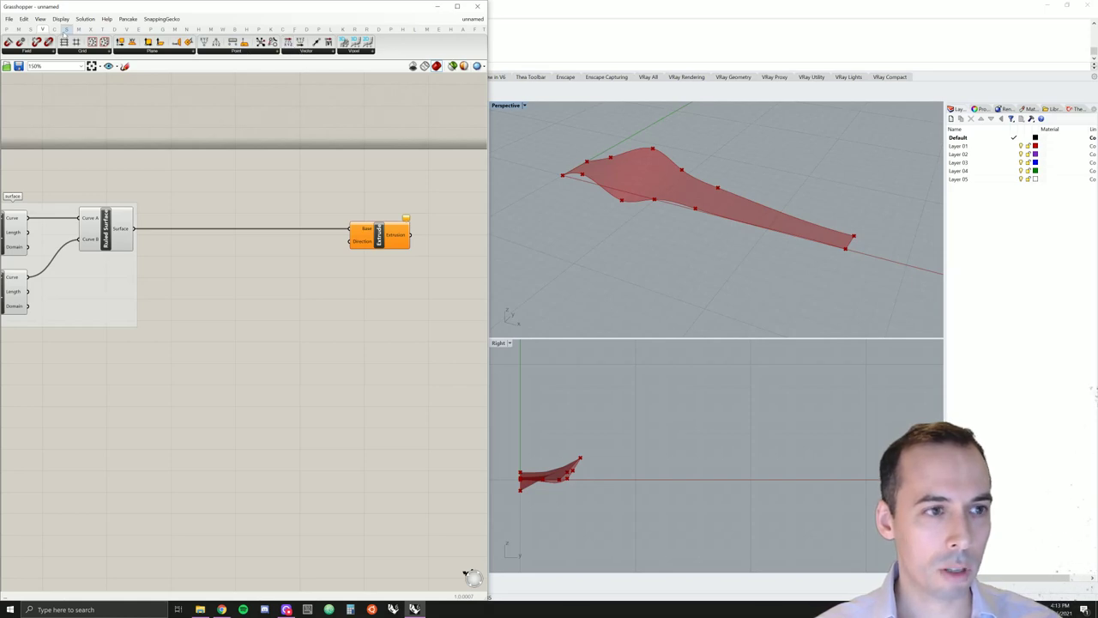
pyautogui.click(323, 51)
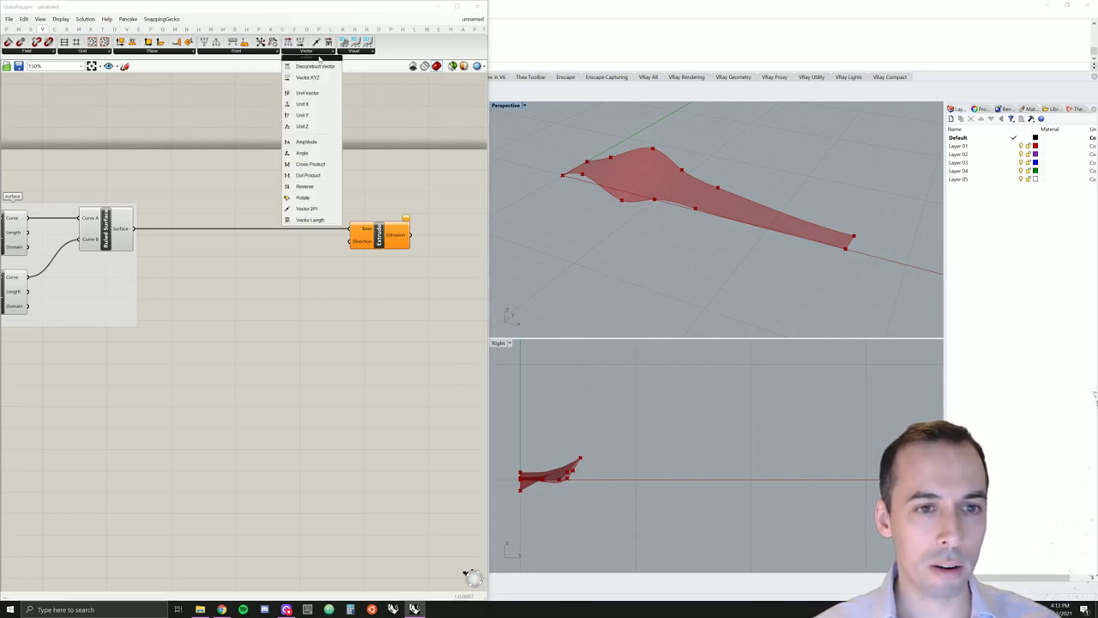
pyautogui.click(314, 127)
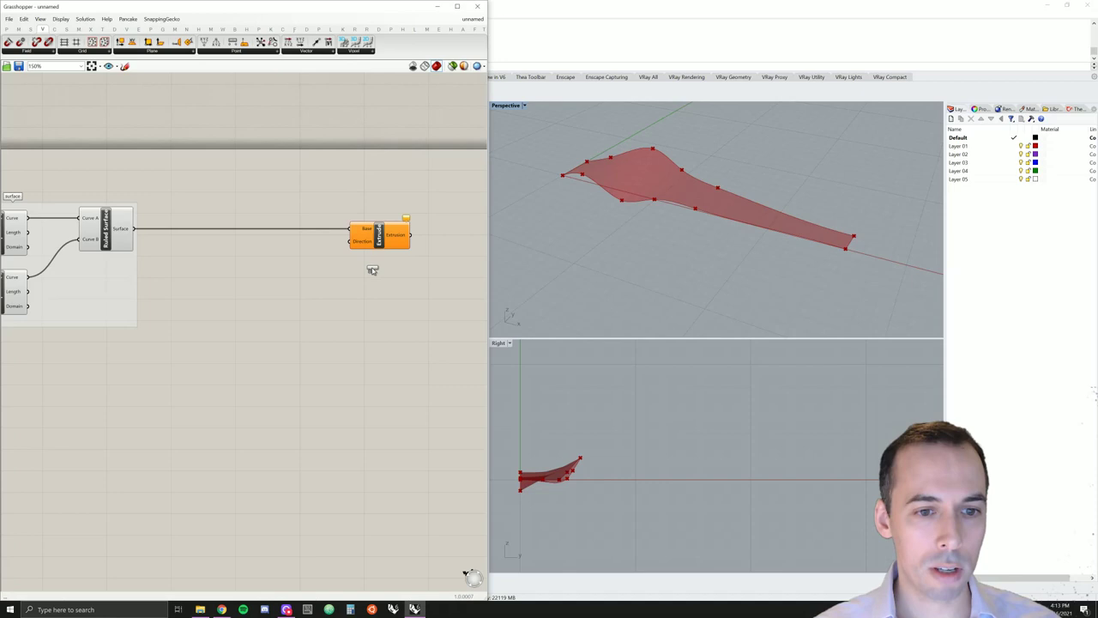
pyautogui.click(305, 252)
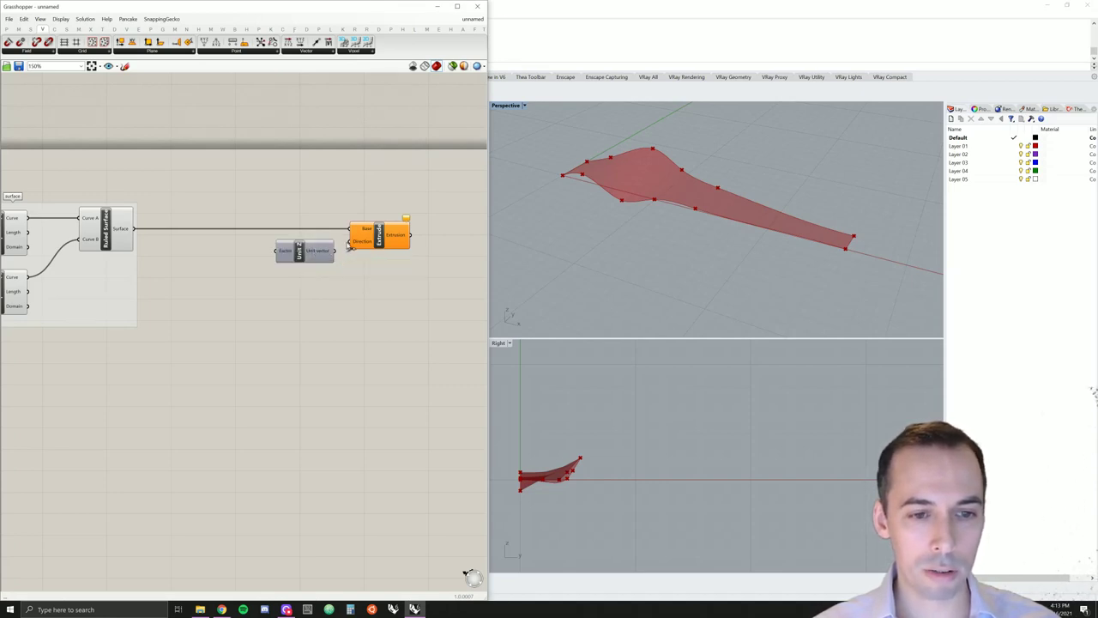
pyautogui.moveTo(334, 250); pyautogui.dragTo(358, 243)
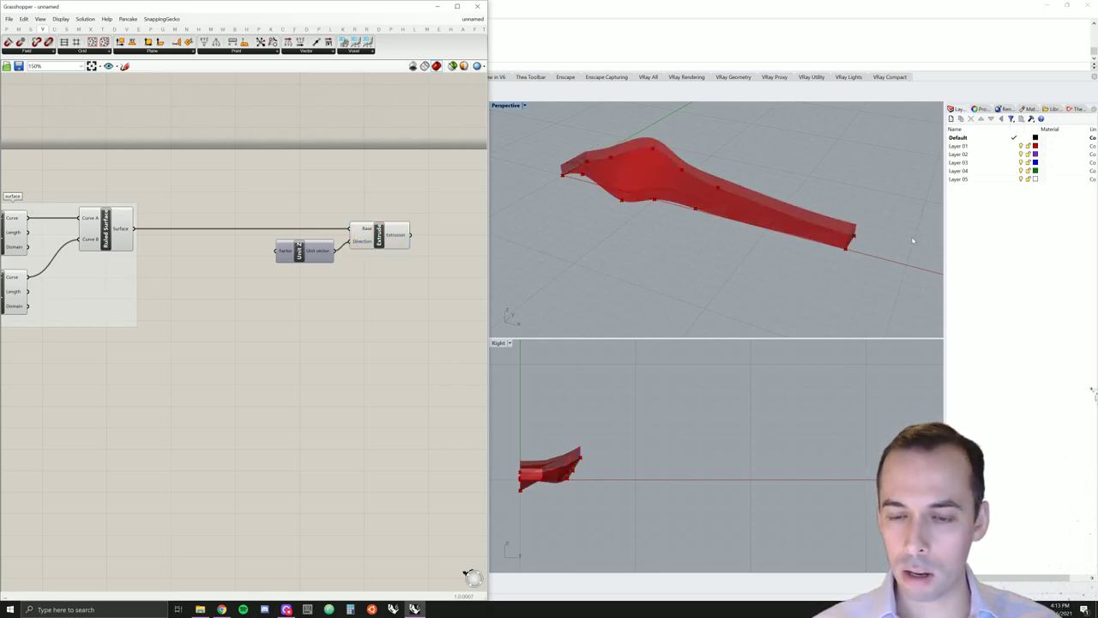
pyautogui.moveTo(911, 236); pyautogui.dragTo(588, 145, button='right')
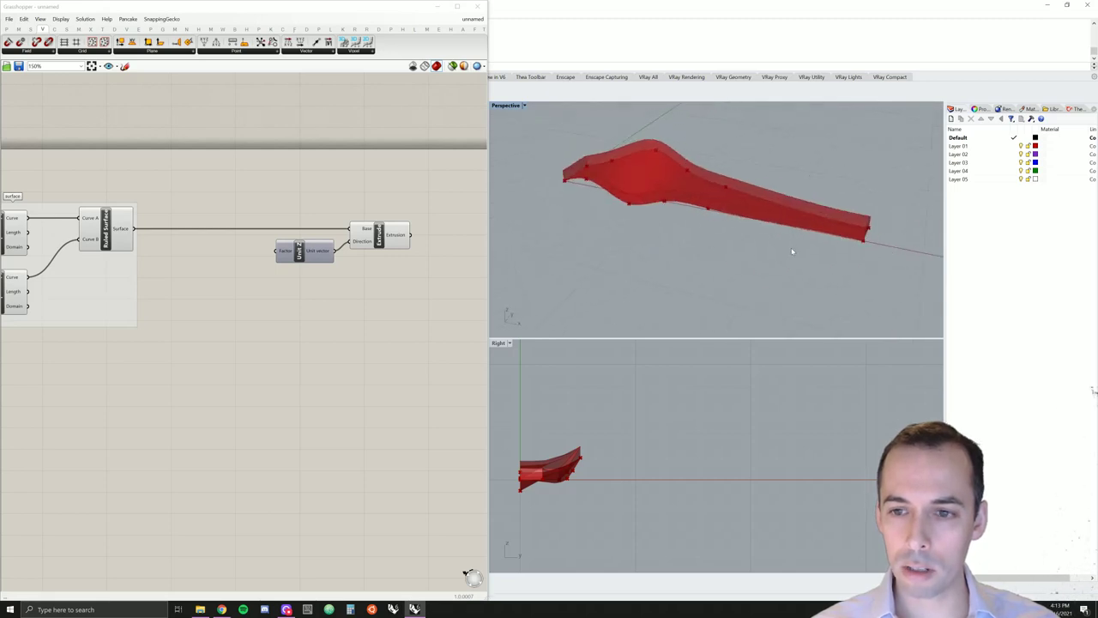
pyautogui.moveTo(792, 251)
pyautogui.mouseDown(button='right')
pyautogui.moveTo(779, 271)
pyautogui.moveTo(782, 241)
pyautogui.moveTo(784, 249)
pyautogui.mouseUp(button='right')
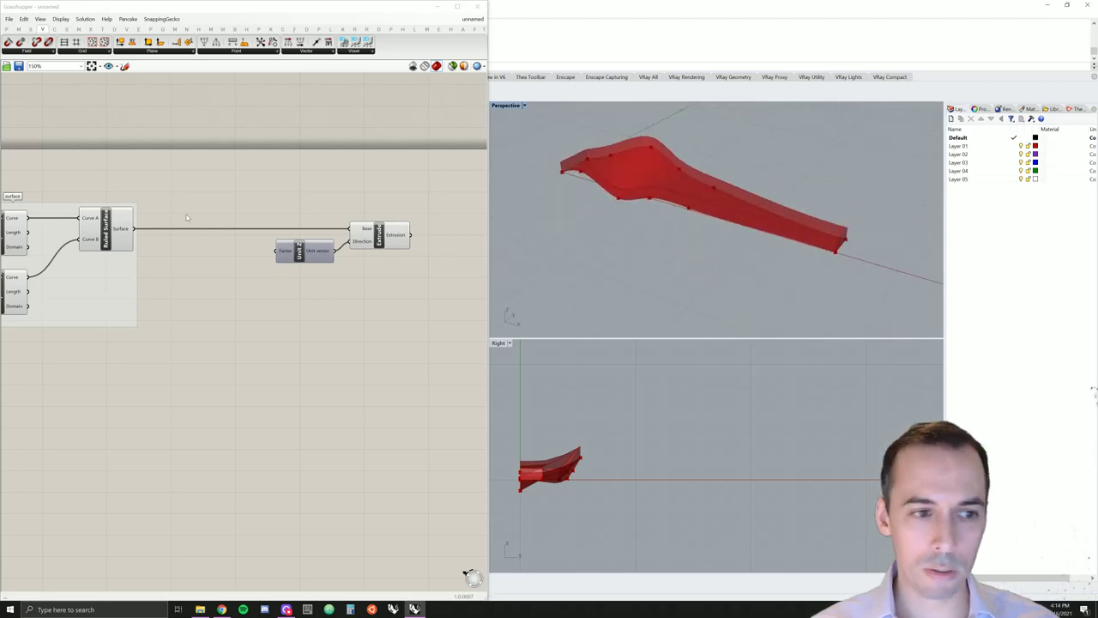
# - Turn off the preview of all components in the surface group, leaving the Extrude preview on
pyautogui.scroll(-4, 203, 279)
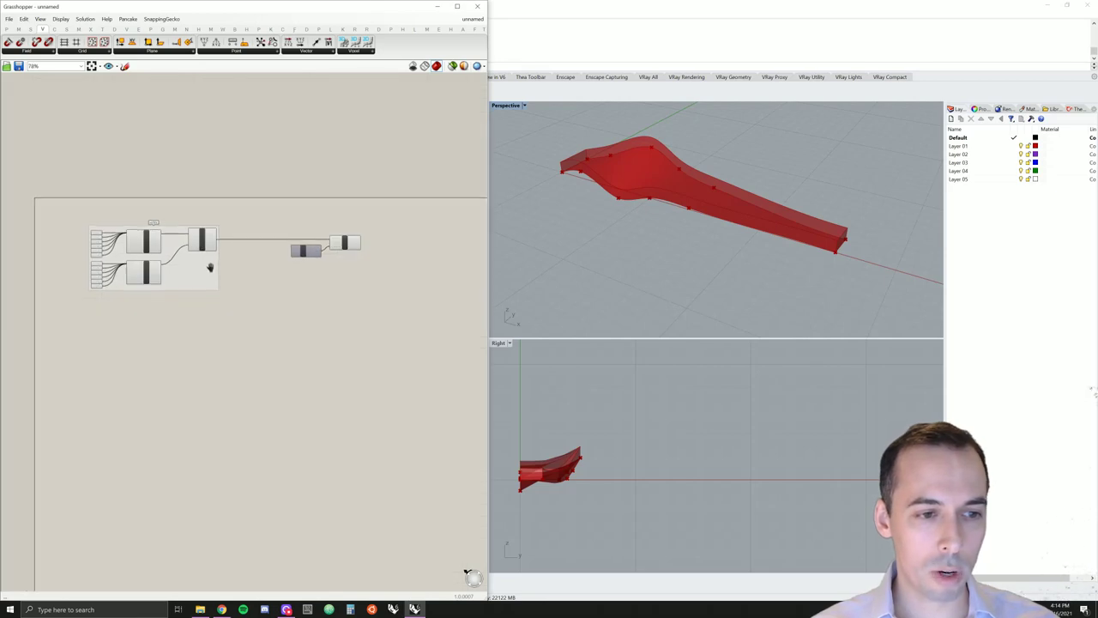
pyautogui.moveTo(255, 318); pyautogui.dragTo(80, 201)
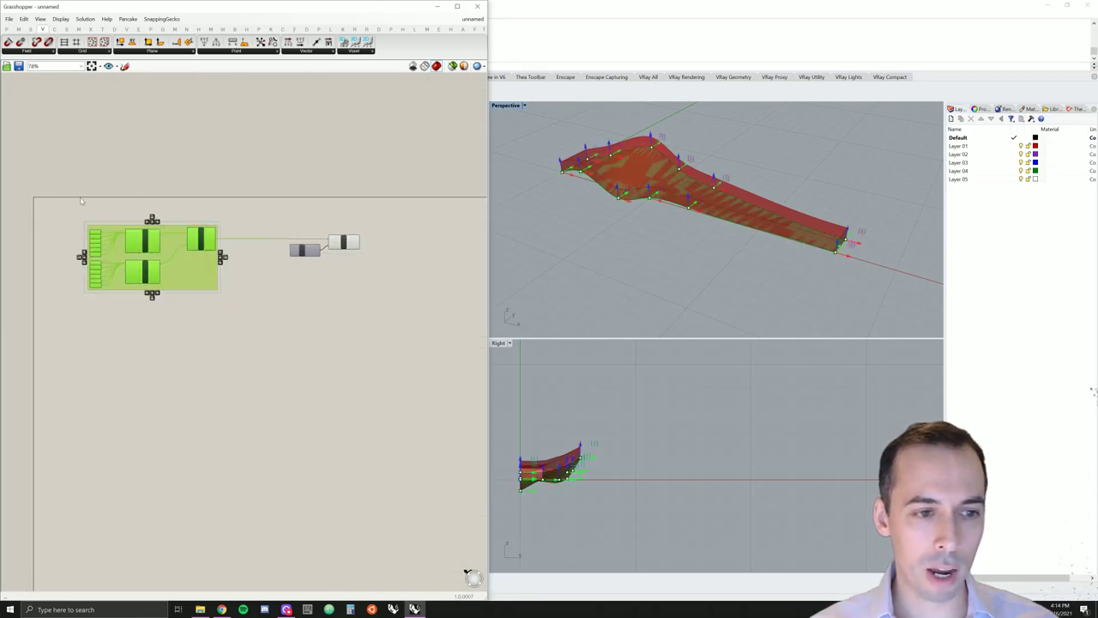
pyautogui.middleClick(201, 243)
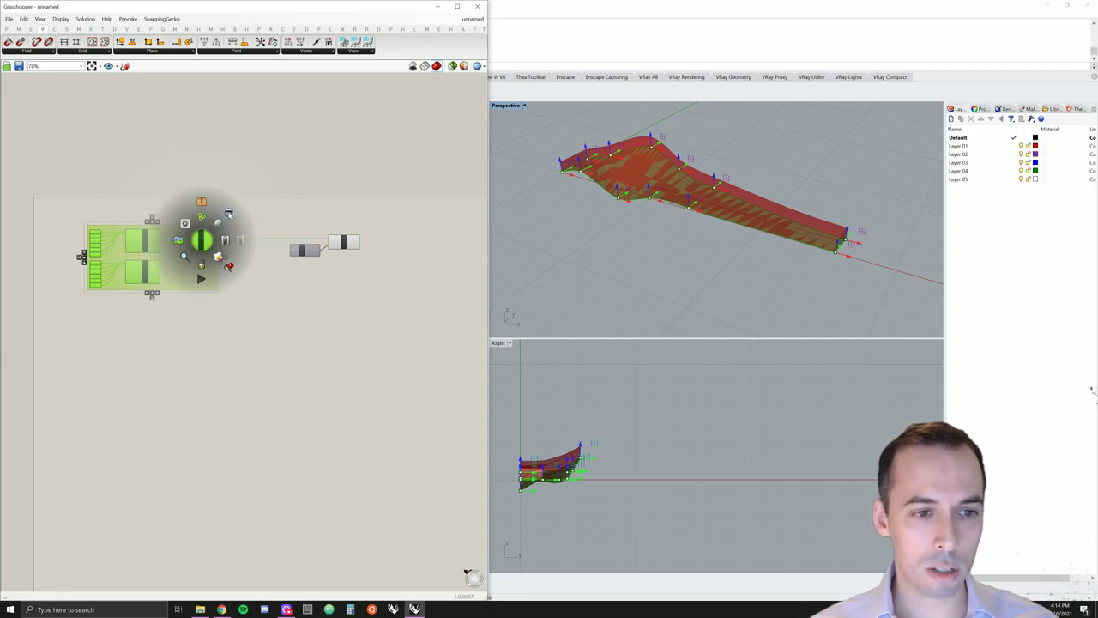
pyautogui.click(229, 213)
pyautogui.scroll(5, 316, 290)
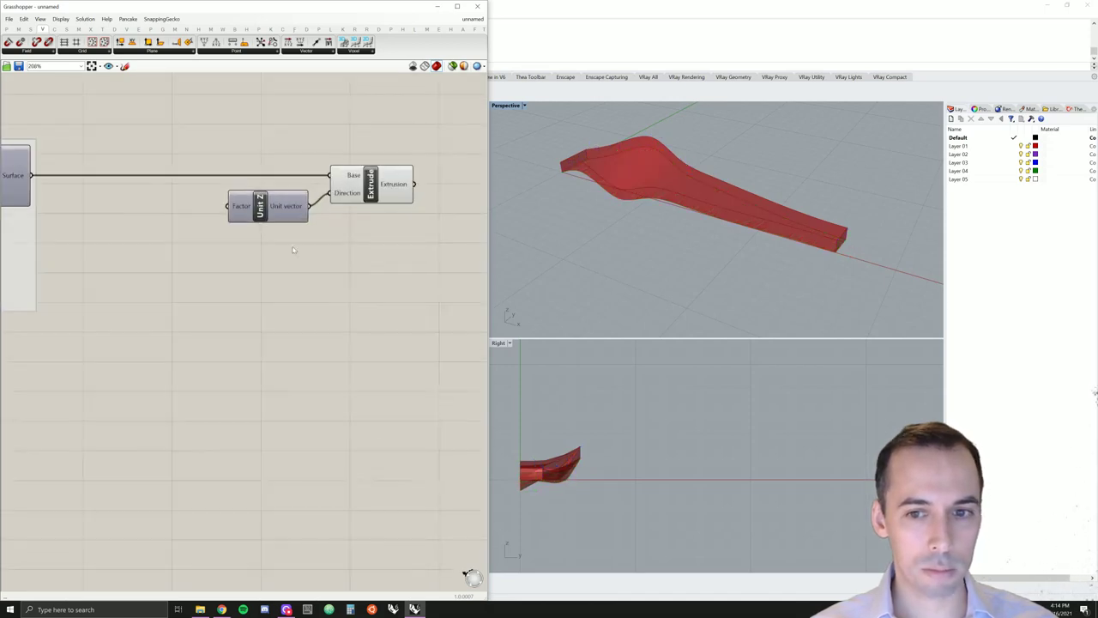
pyautogui.click(371, 223)
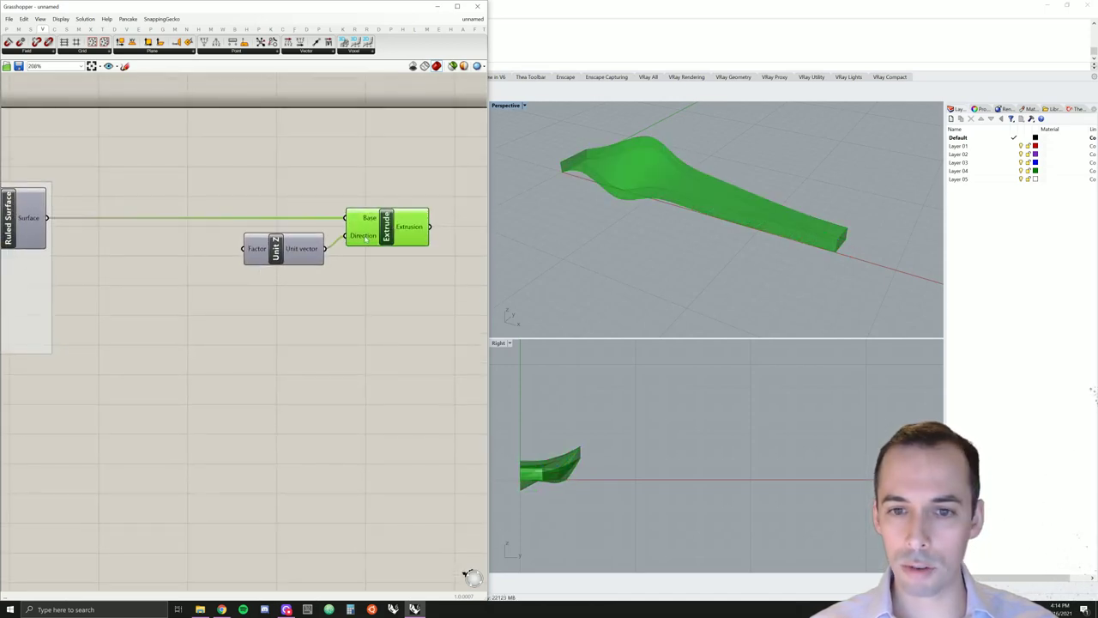
pyautogui.click(387, 200)
pyautogui.moveTo(592, 184)
pyautogui.mouseDown(button='right')
pyautogui.moveTo(616, 198)
pyautogui.moveTo(614, 161)
pyautogui.moveTo(585, 173)
pyautogui.mouseUp(button='right')
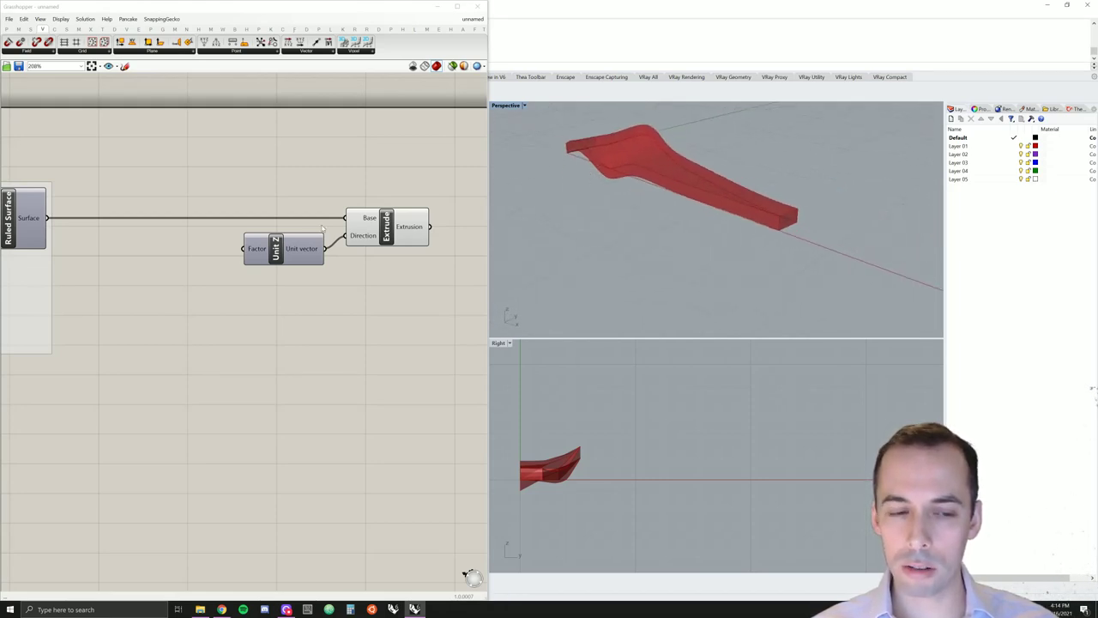
# - Shift the Unit Z and Extrude components away from the surface group and place a number slider of 0.5 before Unit Z
pyautogui.moveTo(323, 228); pyautogui.dragTo(334, 244, button='right')
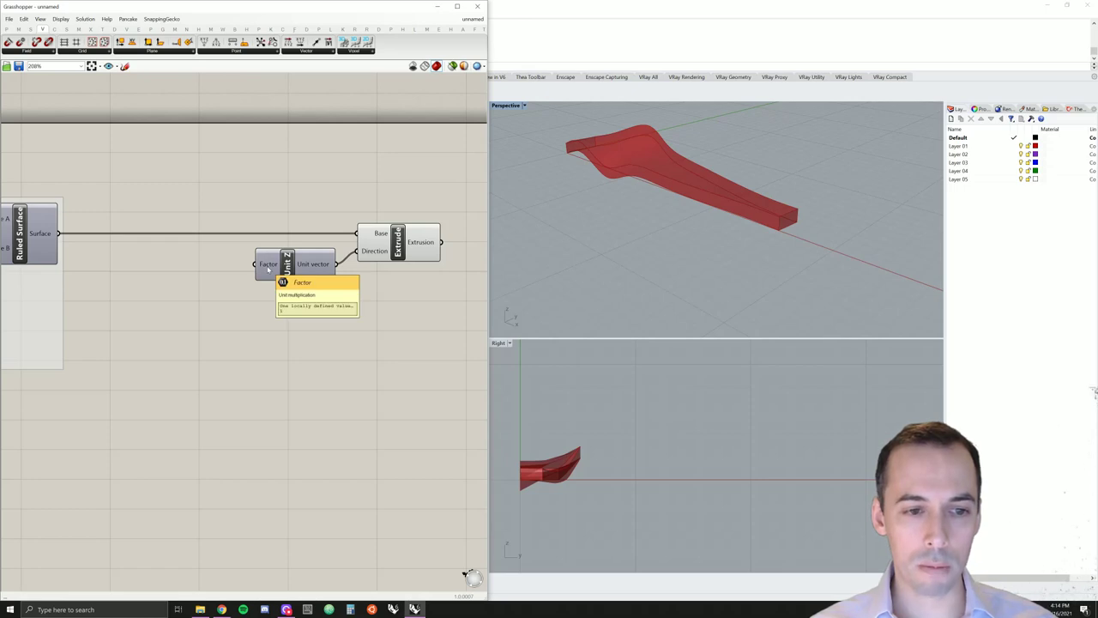
pyautogui.moveTo(427, 196); pyautogui.dragTo(334, 266)
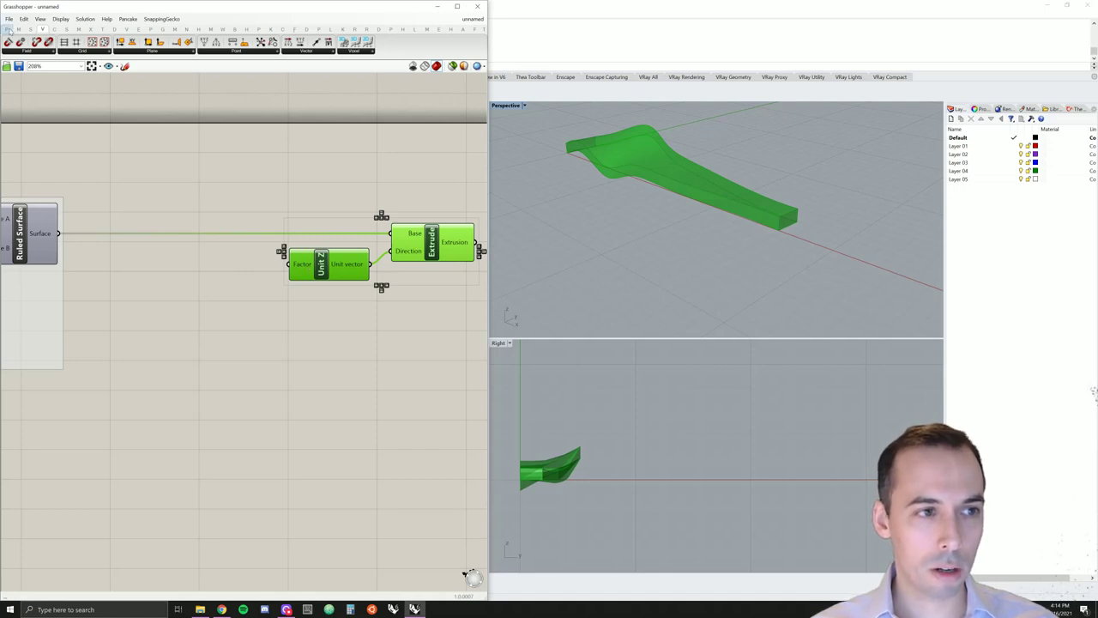
pyautogui.click(7, 29)
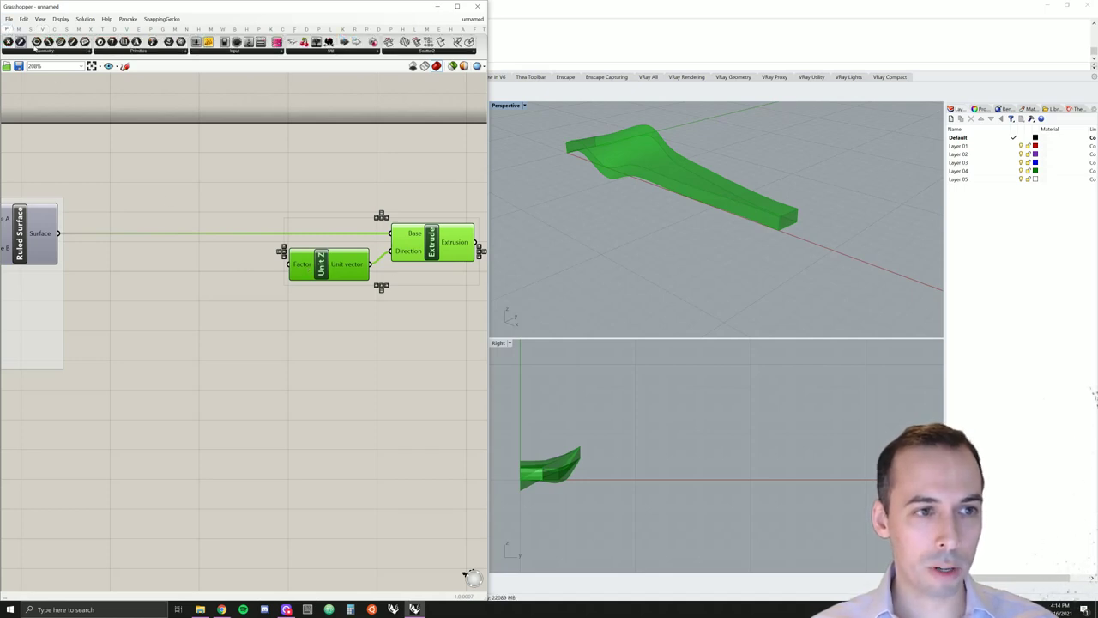
pyautogui.click(214, 53)
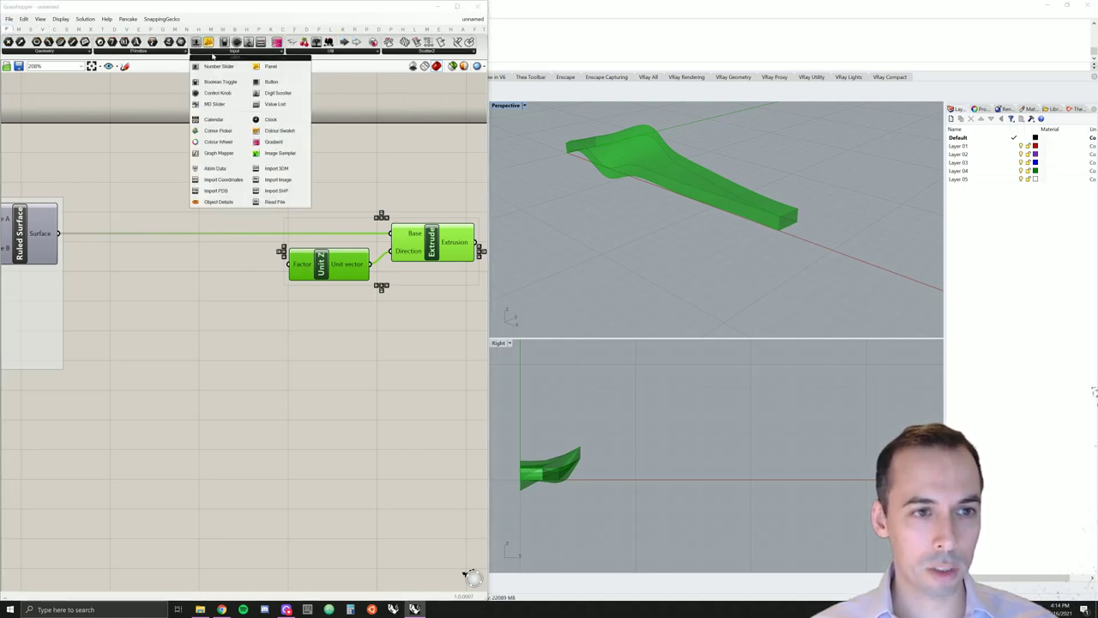
pyautogui.click(219, 271)
pyautogui.doubleClick(218, 269)
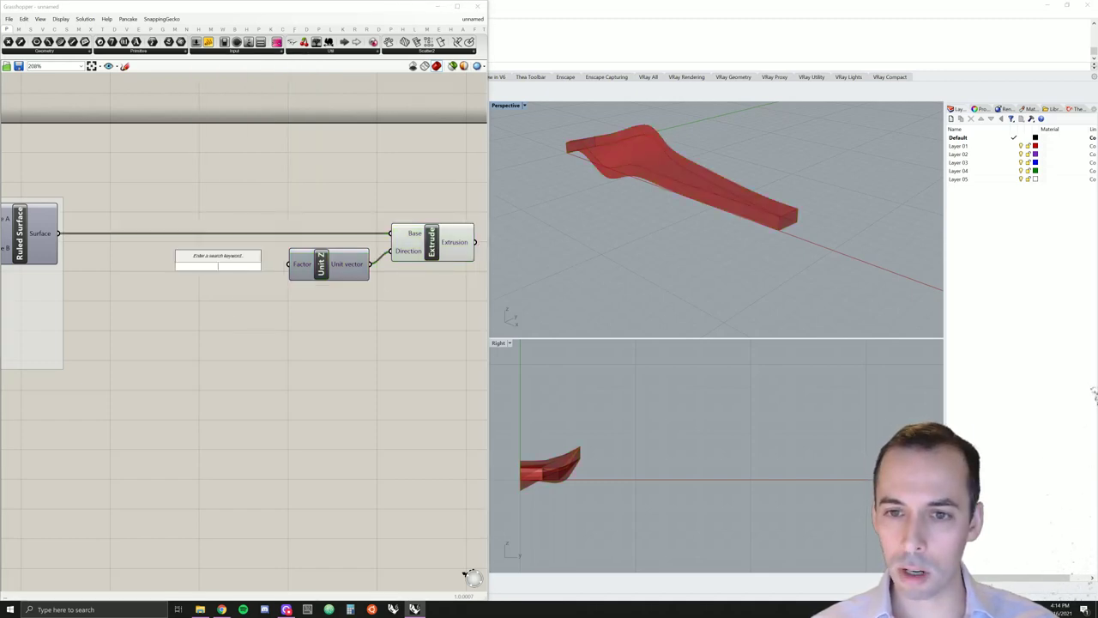
pyautogui.write('0.5')
pyautogui.press('Return')
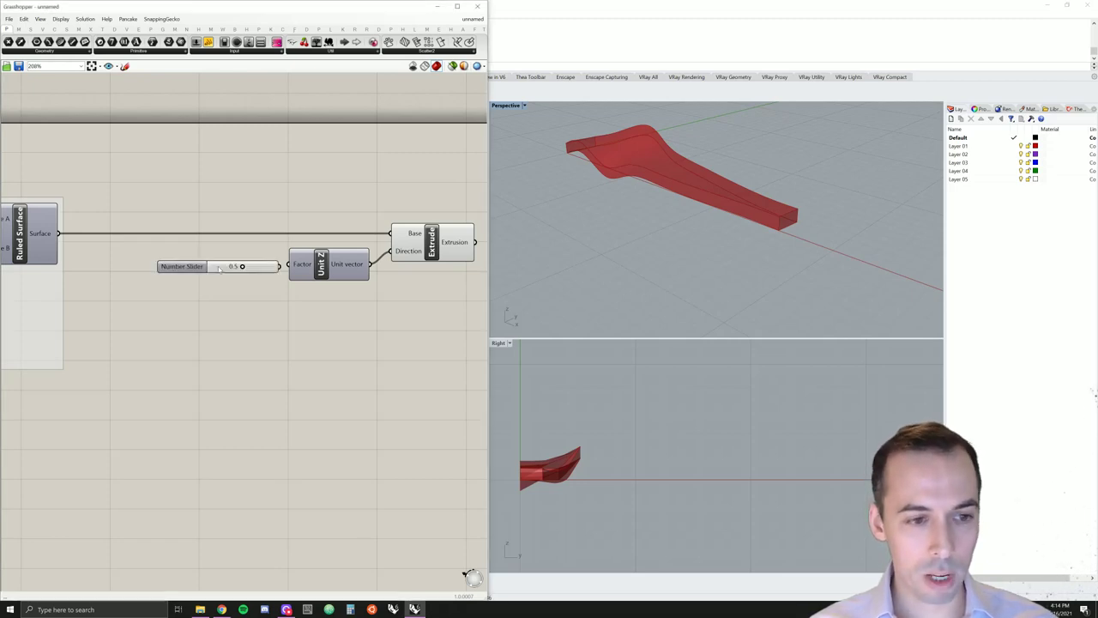
# - Connect the 0.5 number slider to the Factor input of the Unit Z component
pyautogui.scroll(2, 213, 268)
pyautogui.scroll(-2, 213, 268)
pyautogui.scroll(-1, 213, 268)
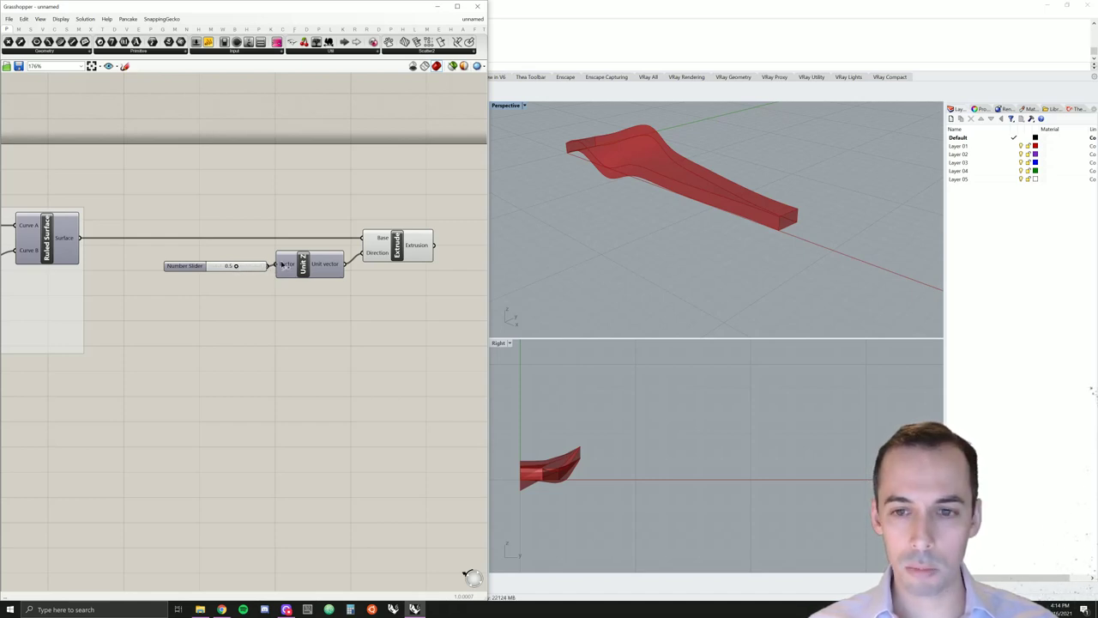
pyautogui.moveTo(281, 264); pyautogui.dragTo(283, 264)
pyautogui.moveTo(617, 152); pyautogui.dragTo(659, 214, button='right')
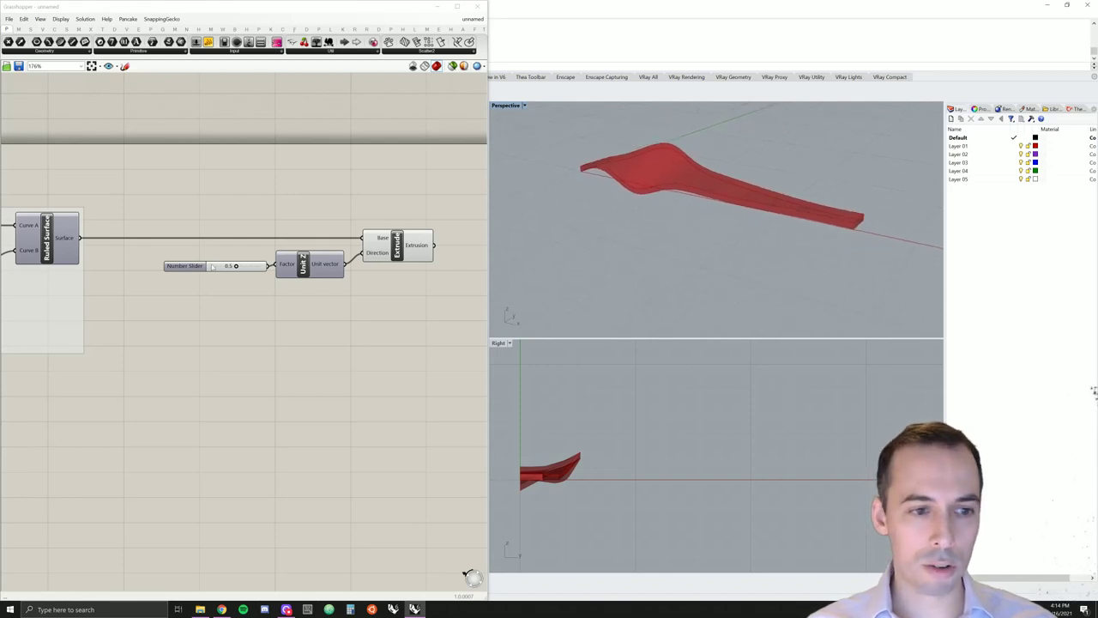
# - Nudge the number slider away from Unit Z and rename it "Thickness"
pyautogui.moveTo(212, 266); pyautogui.dragTo(178, 265)
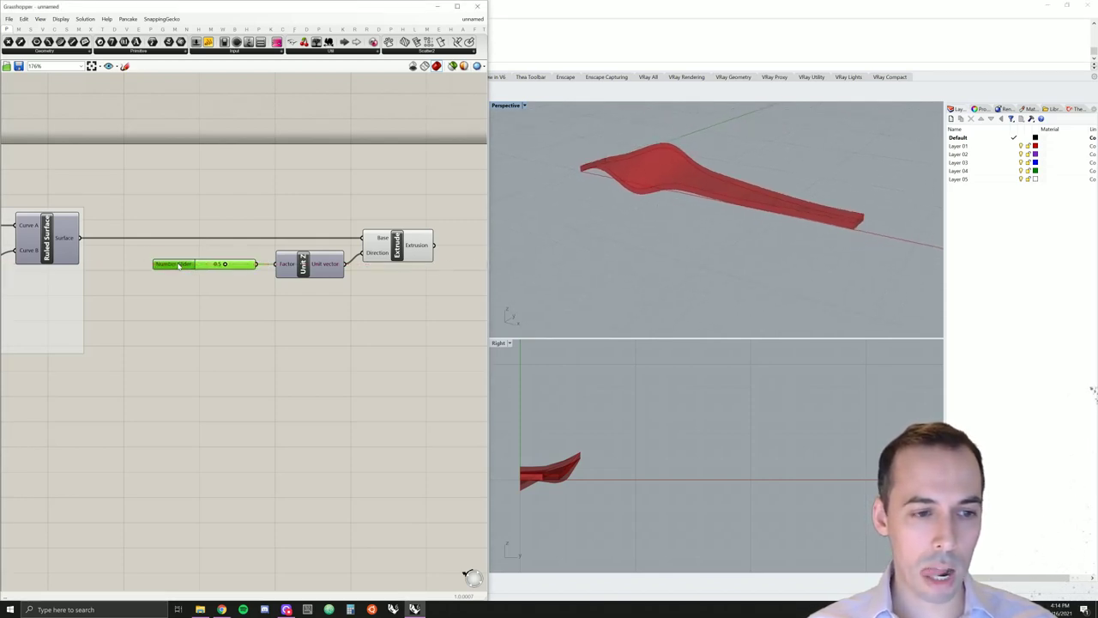
pyautogui.rightClick(178, 265)
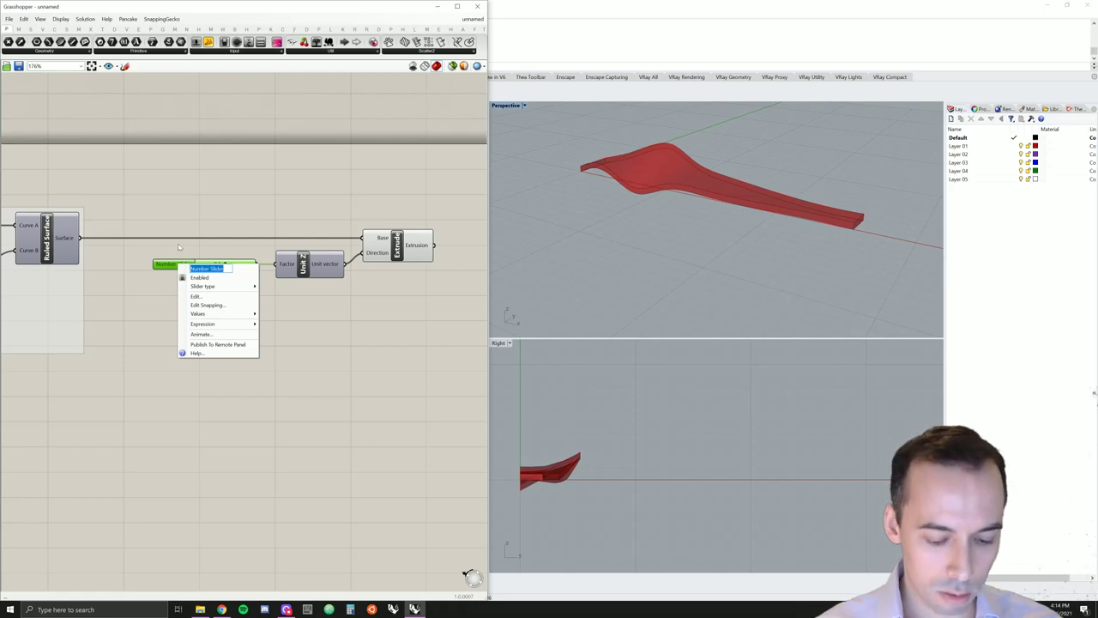
pyautogui.write('Thickness')
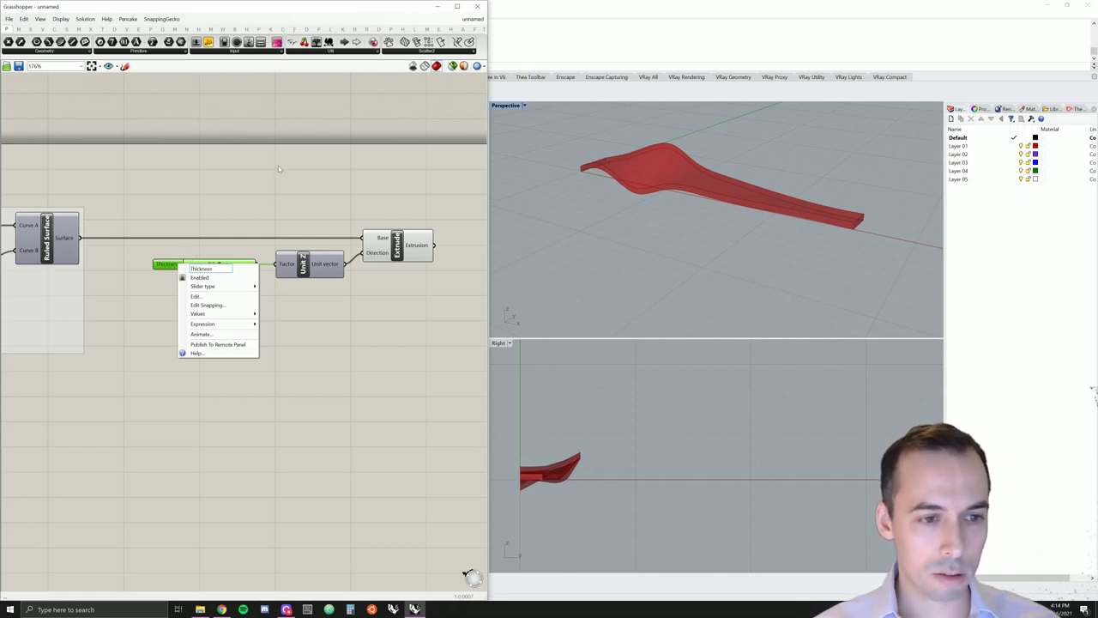
pyautogui.click(250, 189)
# - Move the Thickness slider, Unit Z and Extrude components together farther from the surface group
pyautogui.moveTo(152, 191); pyautogui.dragTo(452, 336)
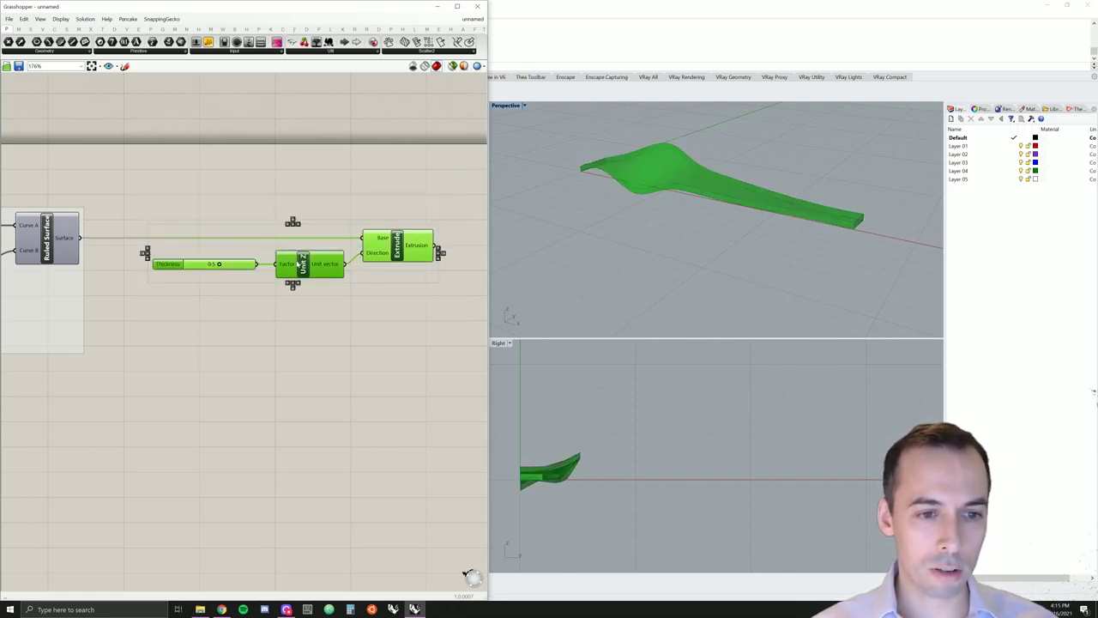
pyautogui.moveTo(300, 266); pyautogui.dragTo(347, 266)
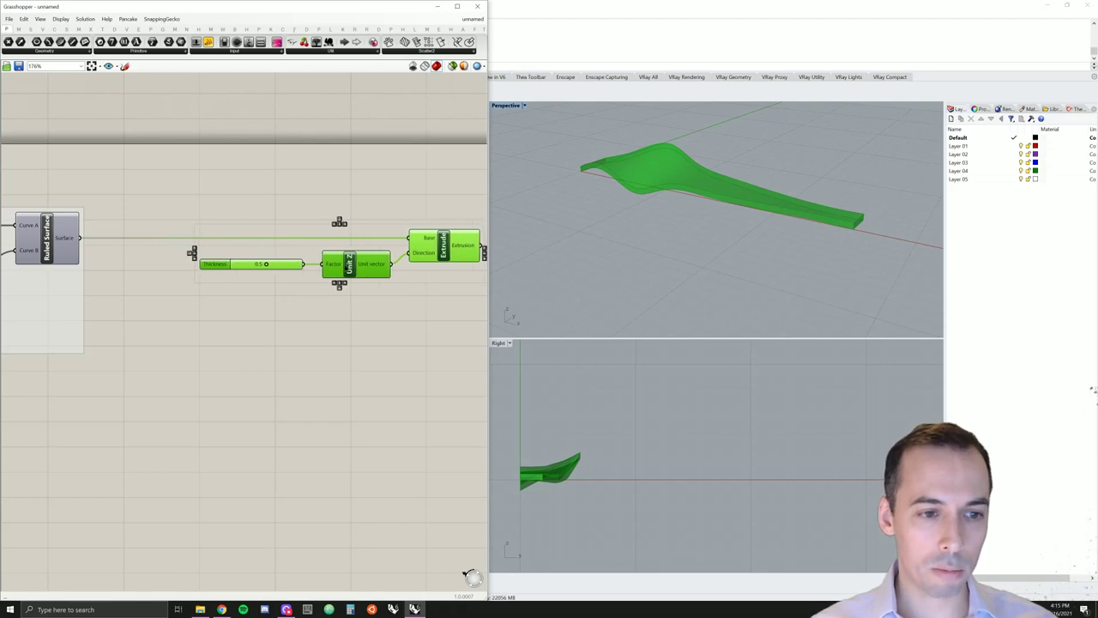
pyautogui.click(343, 188)
pyautogui.scroll(-2, 345, 194)
pyautogui.moveTo(346, 195); pyautogui.dragTo(264, 211, button='right')
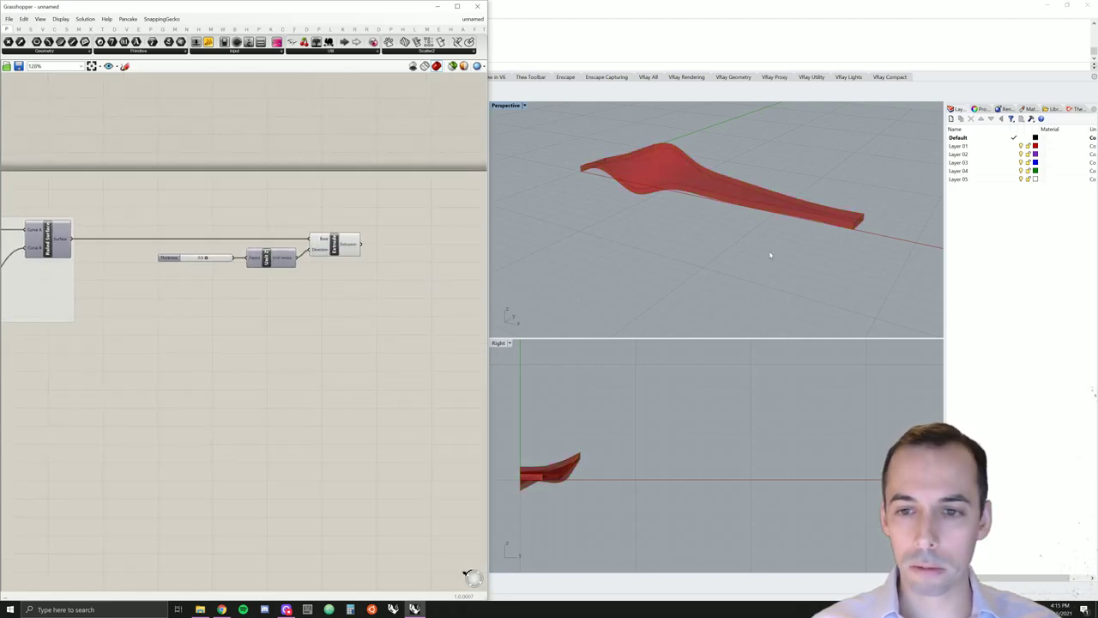
pyautogui.moveTo(770, 253); pyautogui.dragTo(798, 240, button='right')
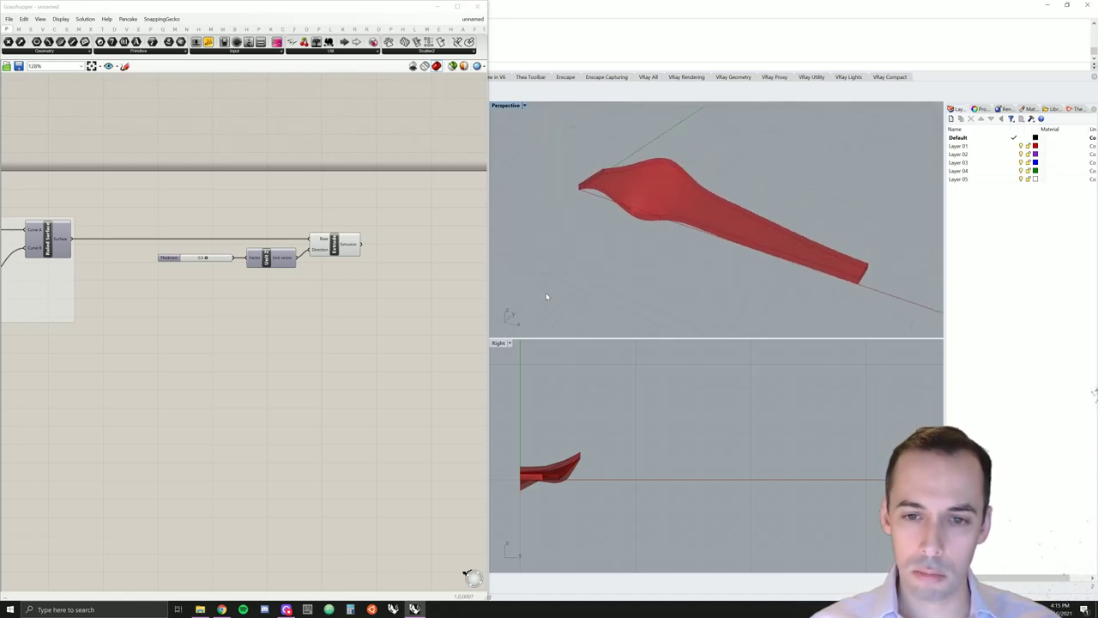
pyautogui.moveTo(269, 274); pyautogui.dragTo(255, 291, button='right')
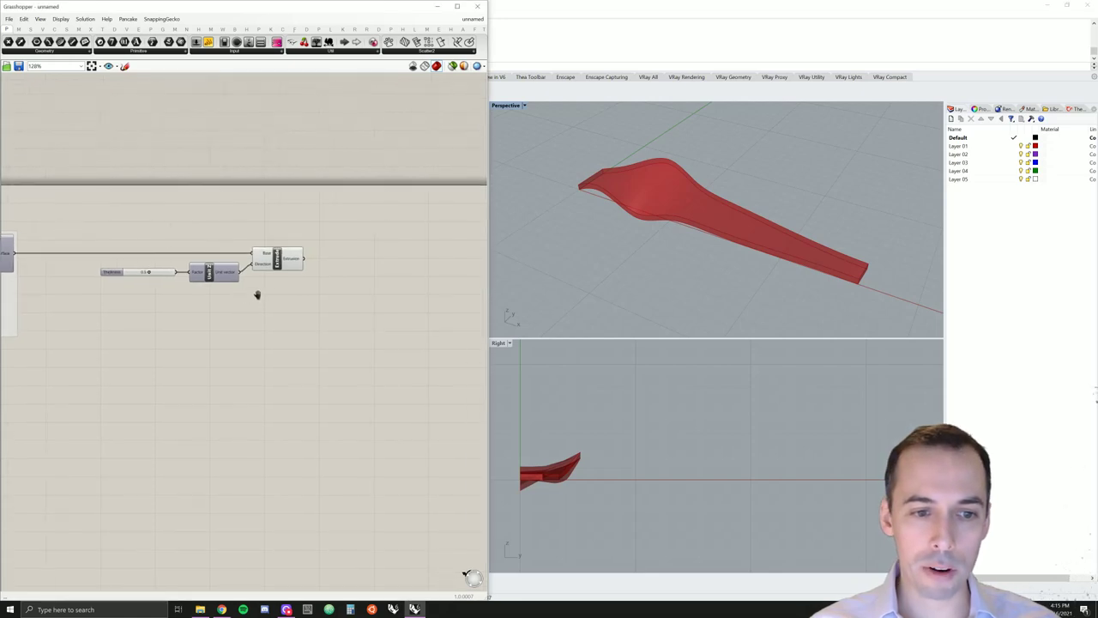
pyautogui.doubleClick(363, 263)
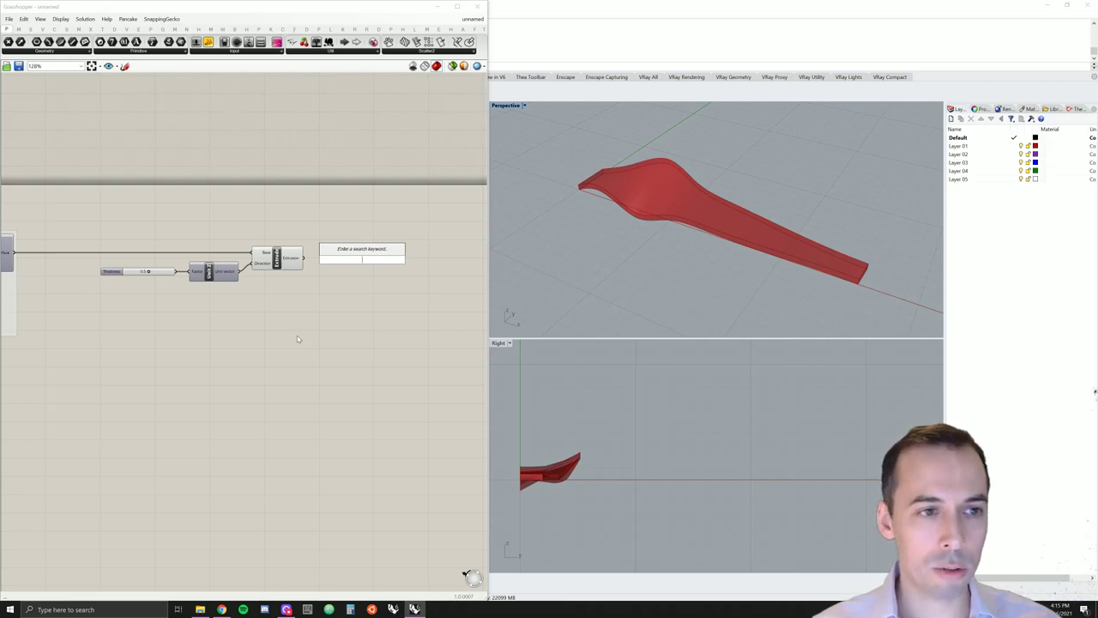
pyautogui.write('move')
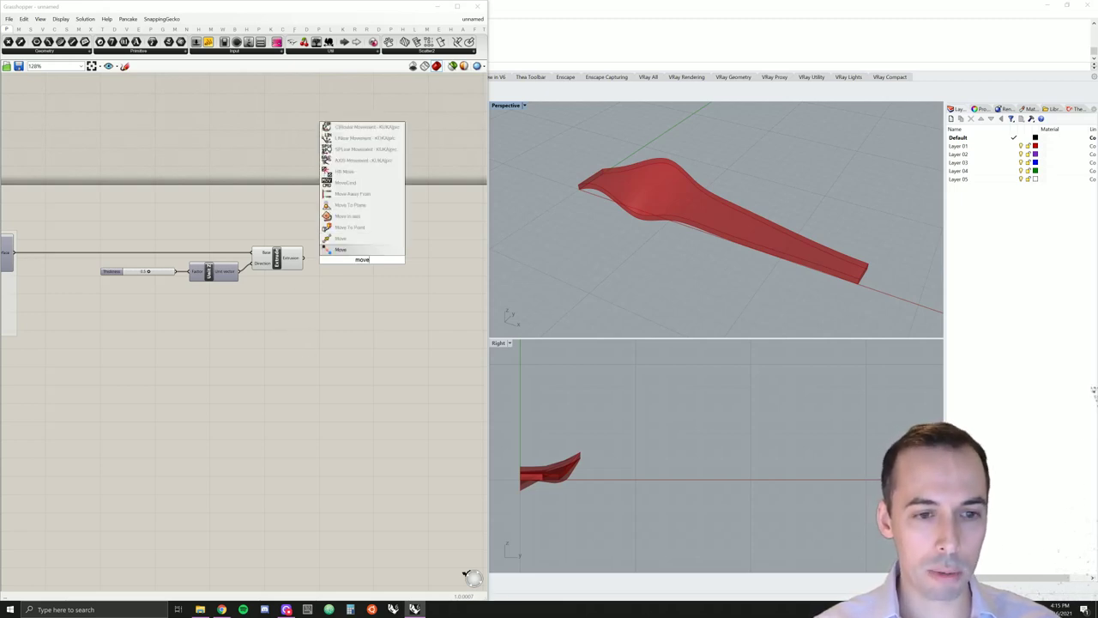
pyautogui.press('Up')
pyautogui.press('Up')
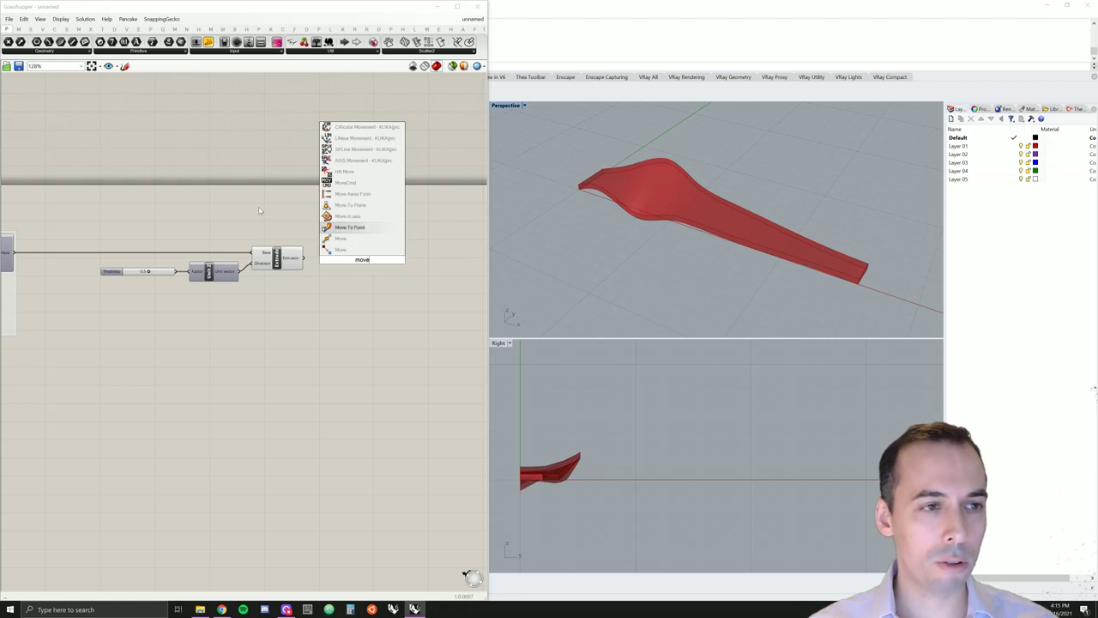
# - Place the Euclidean transform Move component on the canvas just after the Extrude component
pyautogui.click(92, 29)
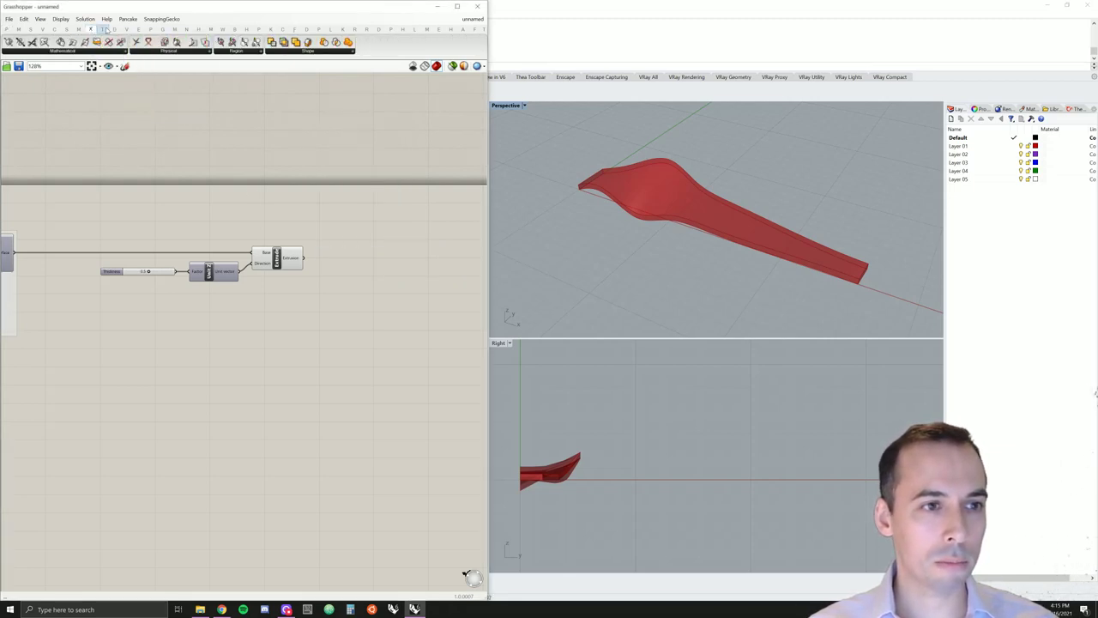
pyautogui.click(106, 30)
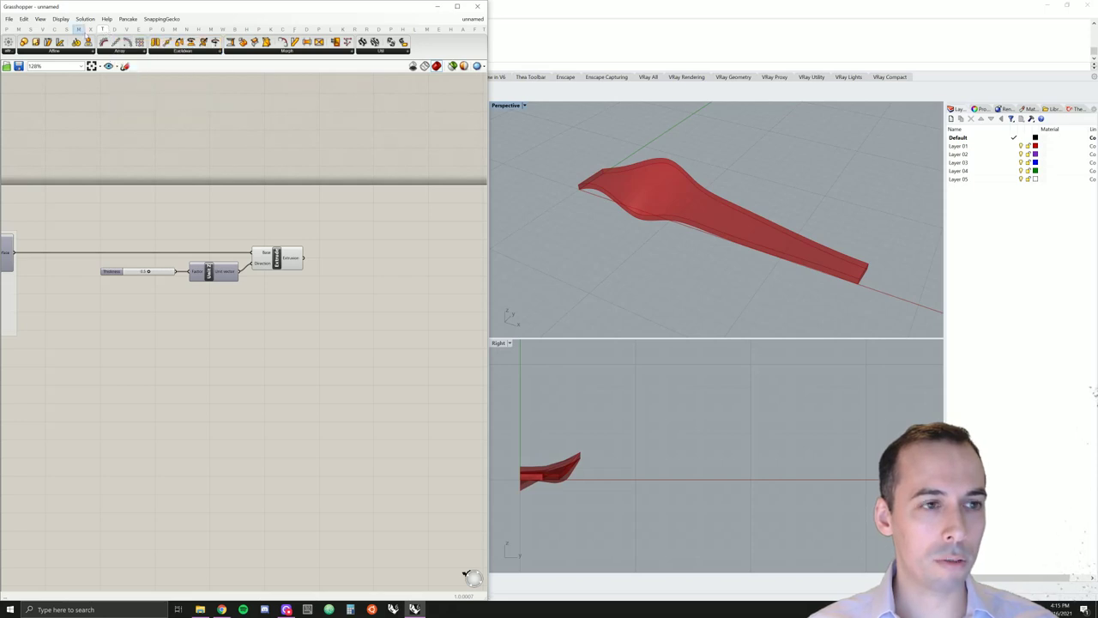
pyautogui.click(204, 52)
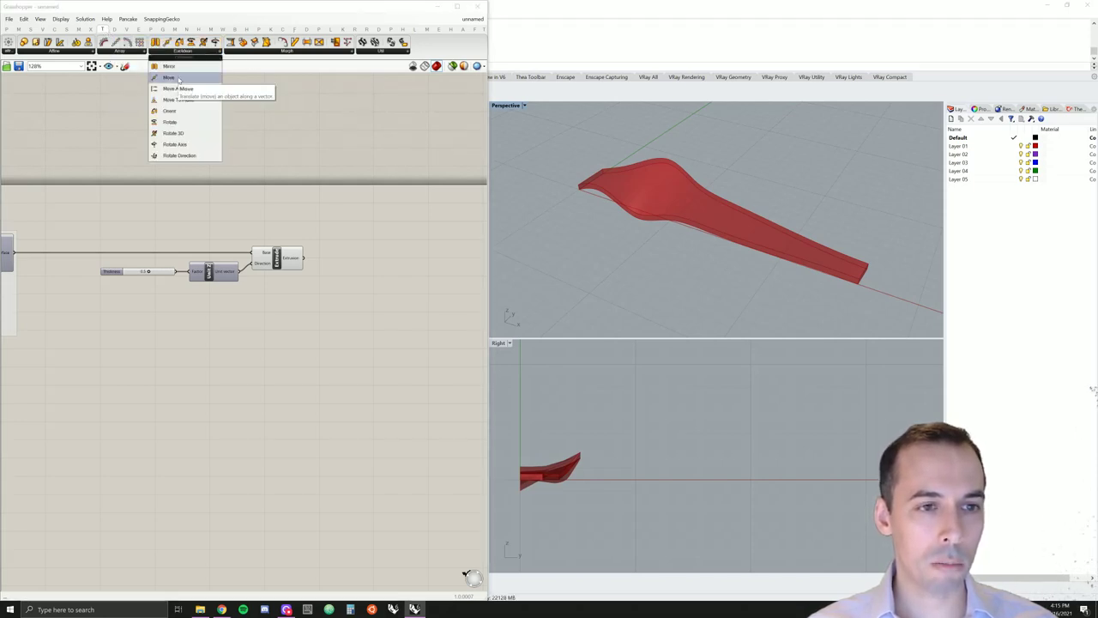
pyautogui.click(178, 78)
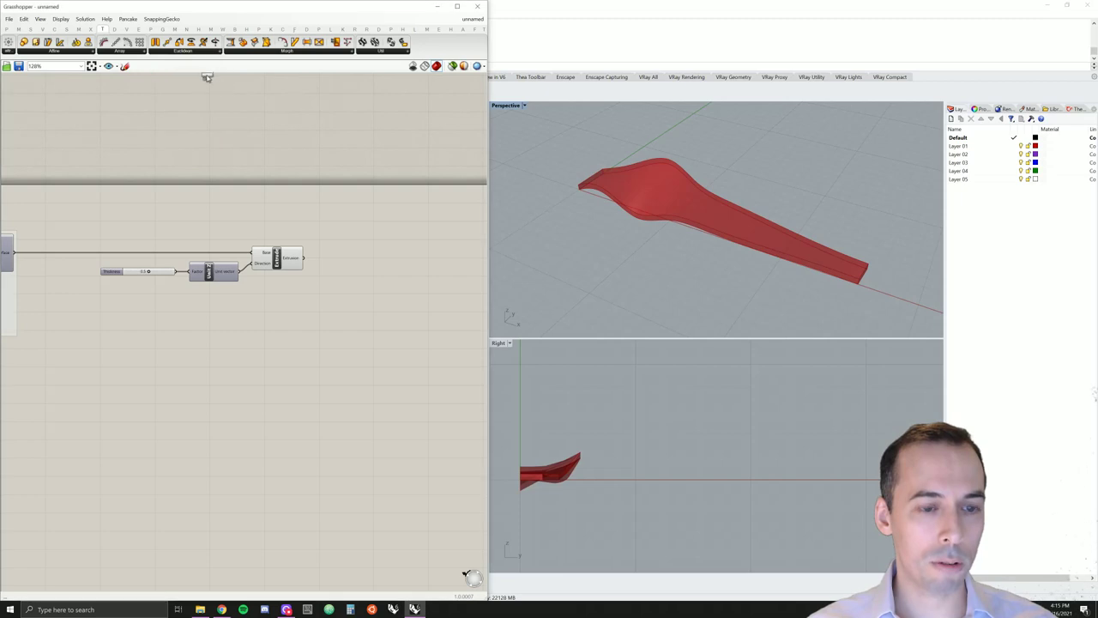
pyautogui.click(345, 263)
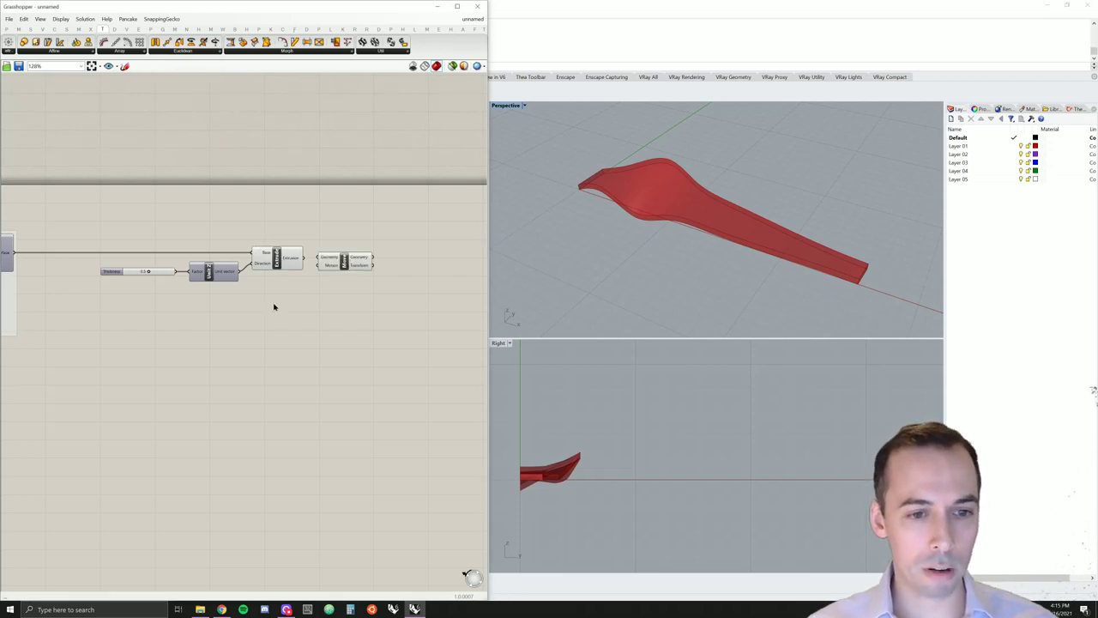
# - Connect the Extrude component's Extrusion output to the Geometry input of Move and shift Move slightly away from Extrude
pyautogui.moveTo(274, 306); pyautogui.dragTo(334, 274, button='right')
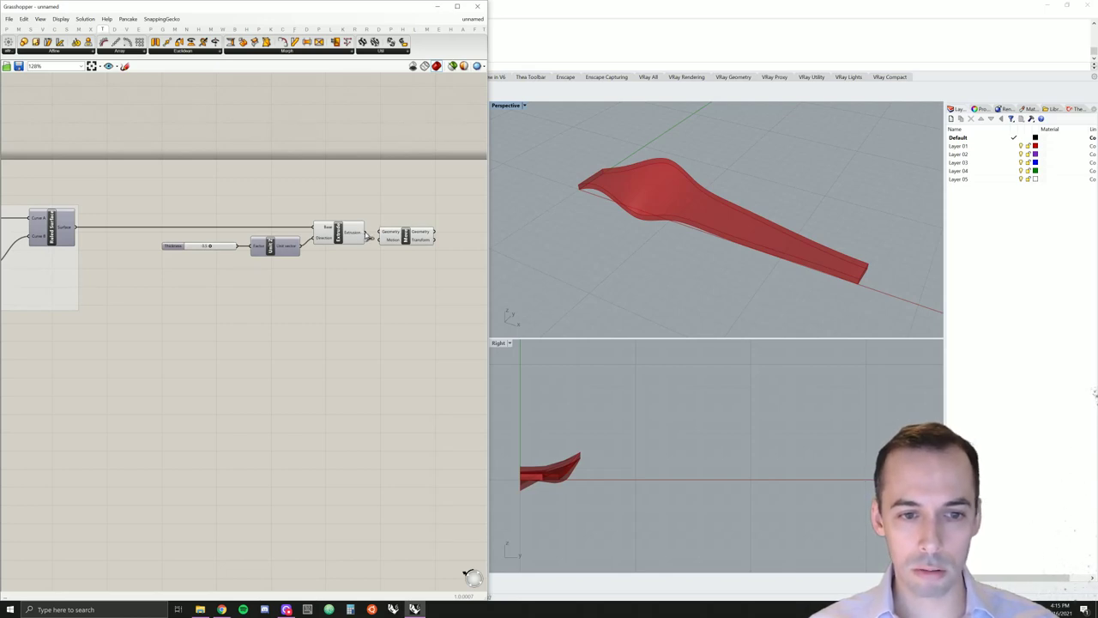
pyautogui.moveTo(367, 237); pyautogui.dragTo(421, 238)
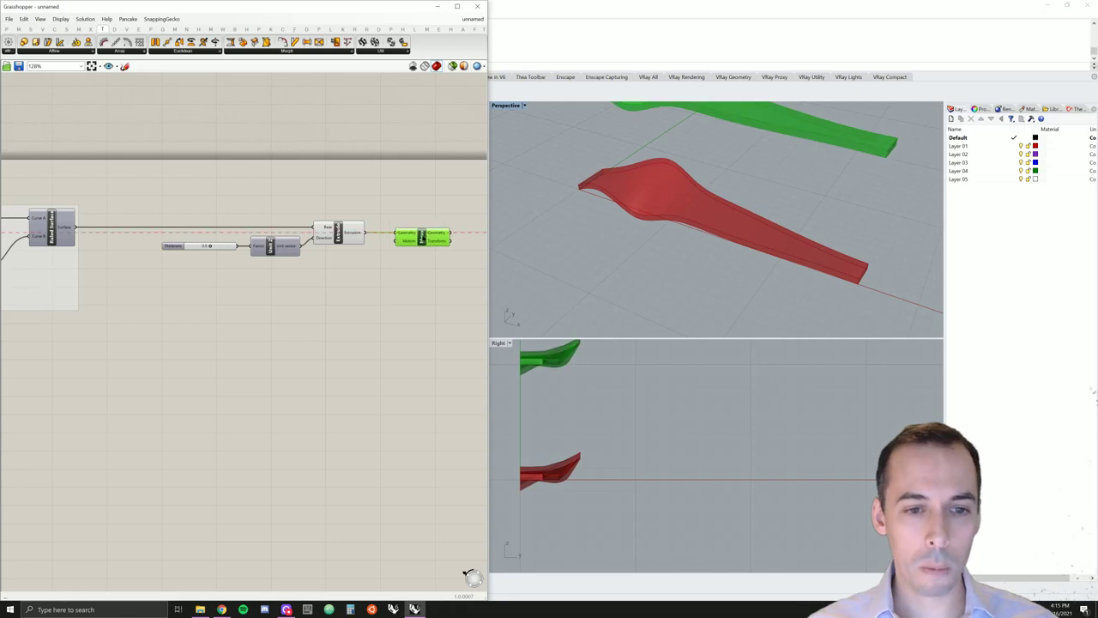
pyautogui.scroll(-2, 858, 172)
pyautogui.moveTo(836, 201); pyautogui.dragTo(680, 232, button='right')
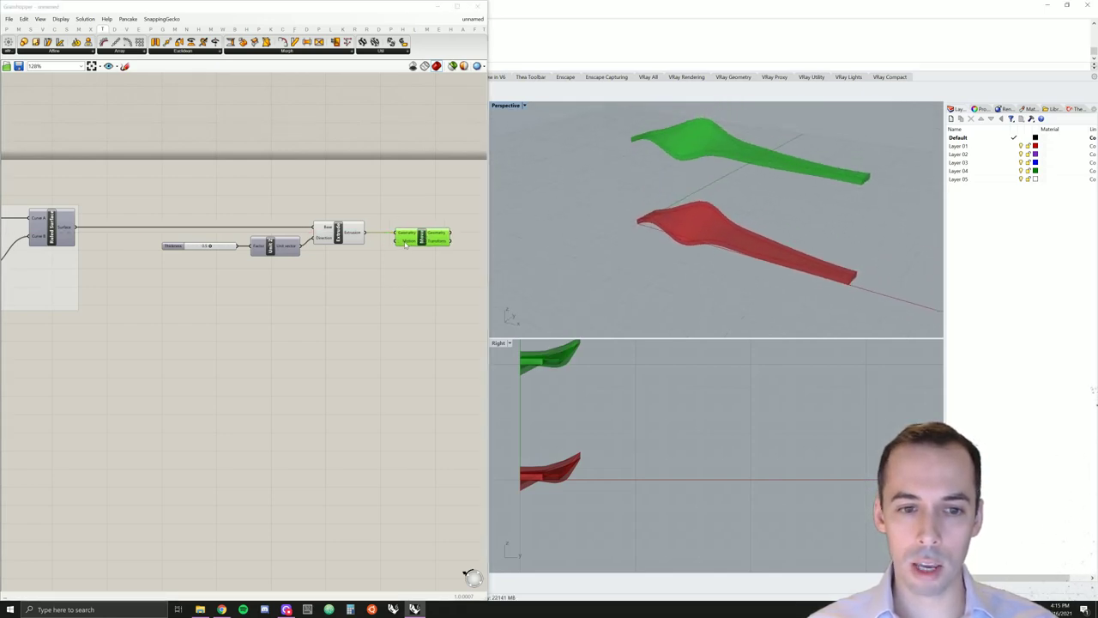
pyautogui.moveTo(407, 242)
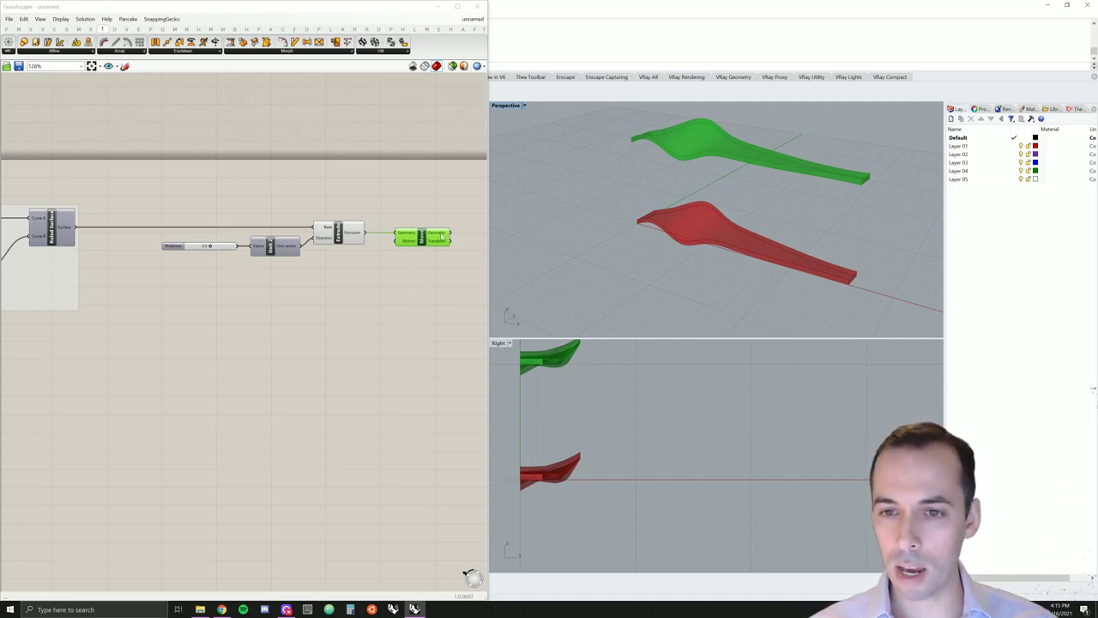
pyautogui.moveTo(755, 215); pyautogui.dragTo(793, 217, button='right')
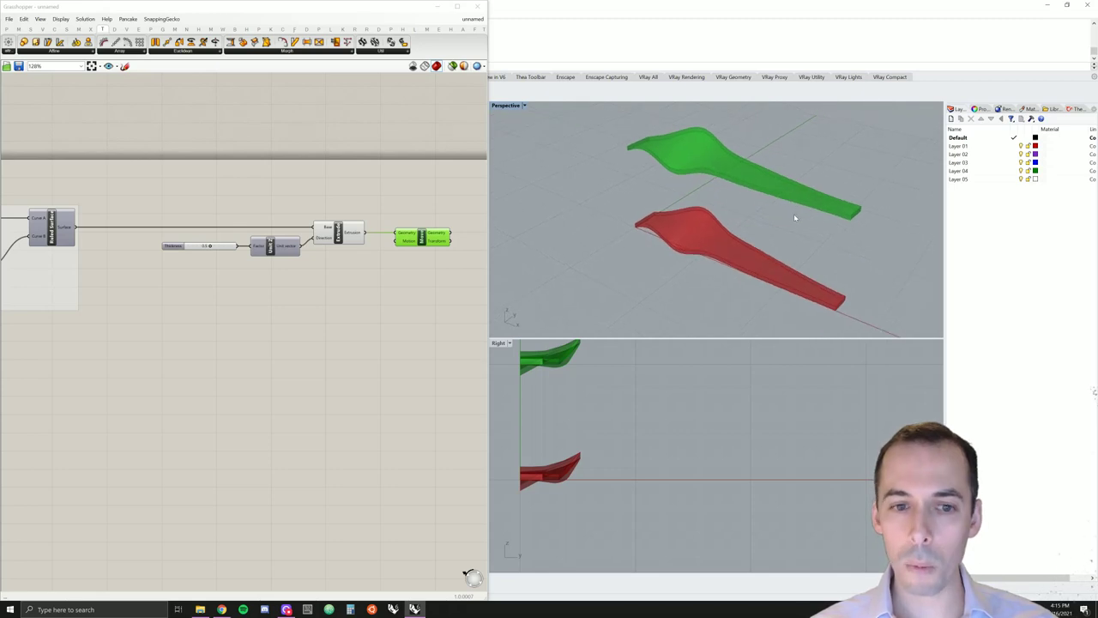
# - Add a second Unit Z component below Extrude and connect its Unit vector output to the Motion input of Move
pyautogui.doubleClick(351, 266)
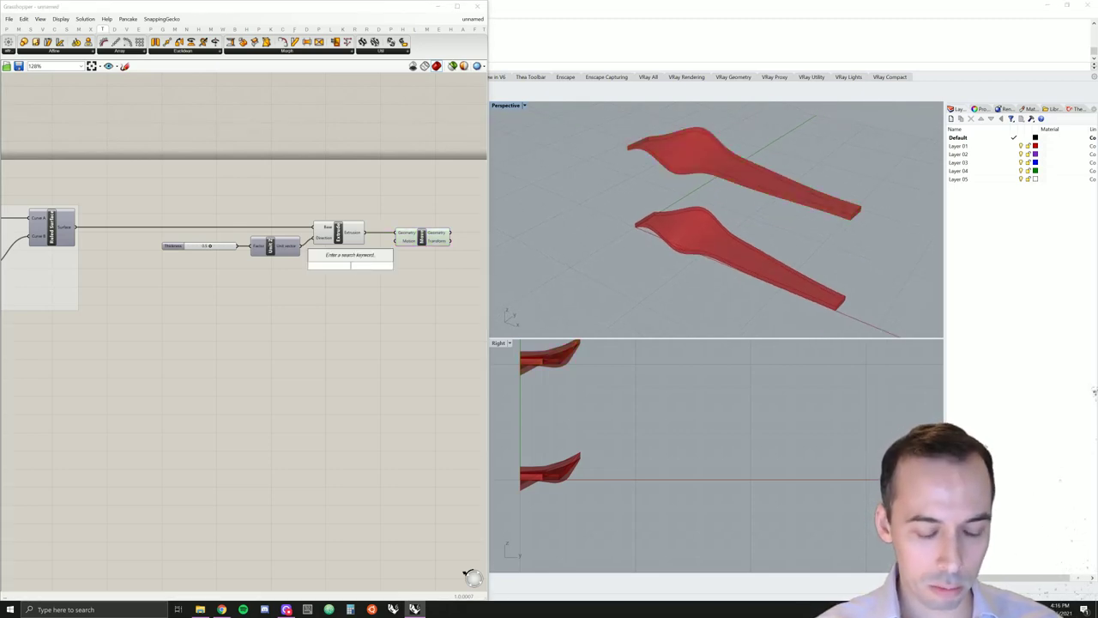
pyautogui.write('unit z')
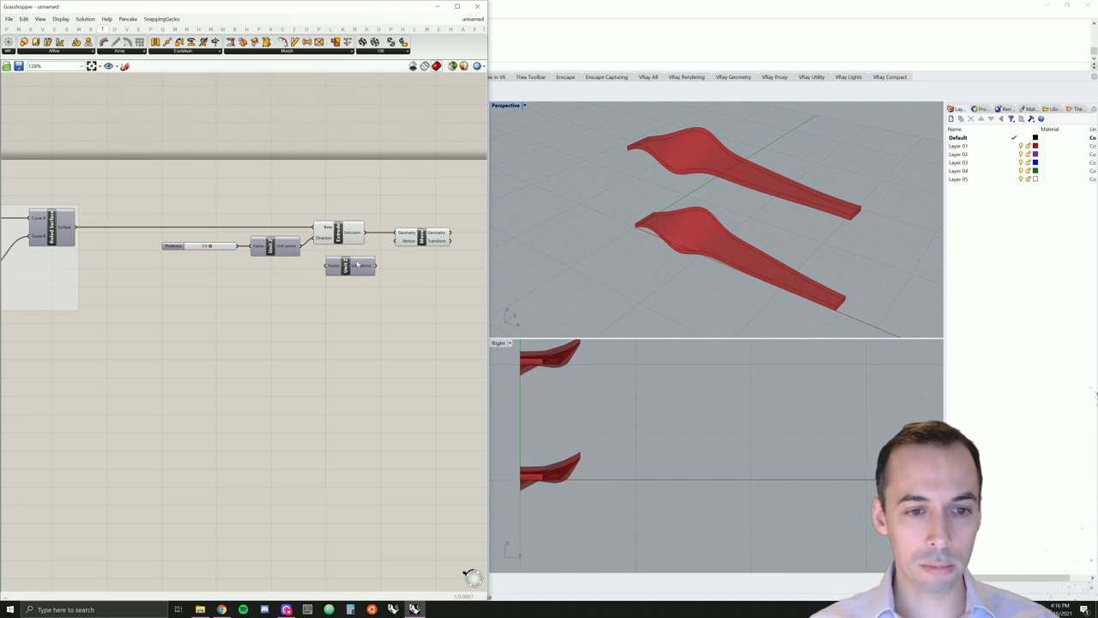
pyautogui.moveTo(357, 265); pyautogui.dragTo(395, 243)
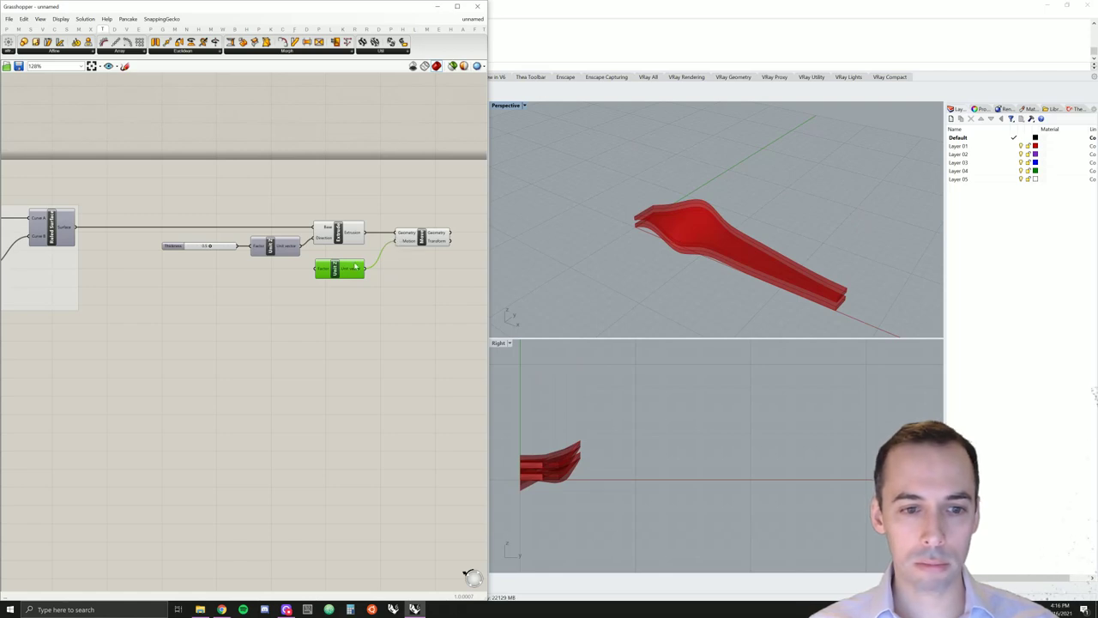
# - Add a number slider of 3 below the Thickness slider and connect it to the new Unit Z component's Factor input
pyautogui.click(236, 272)
pyautogui.doubleClick(280, 269)
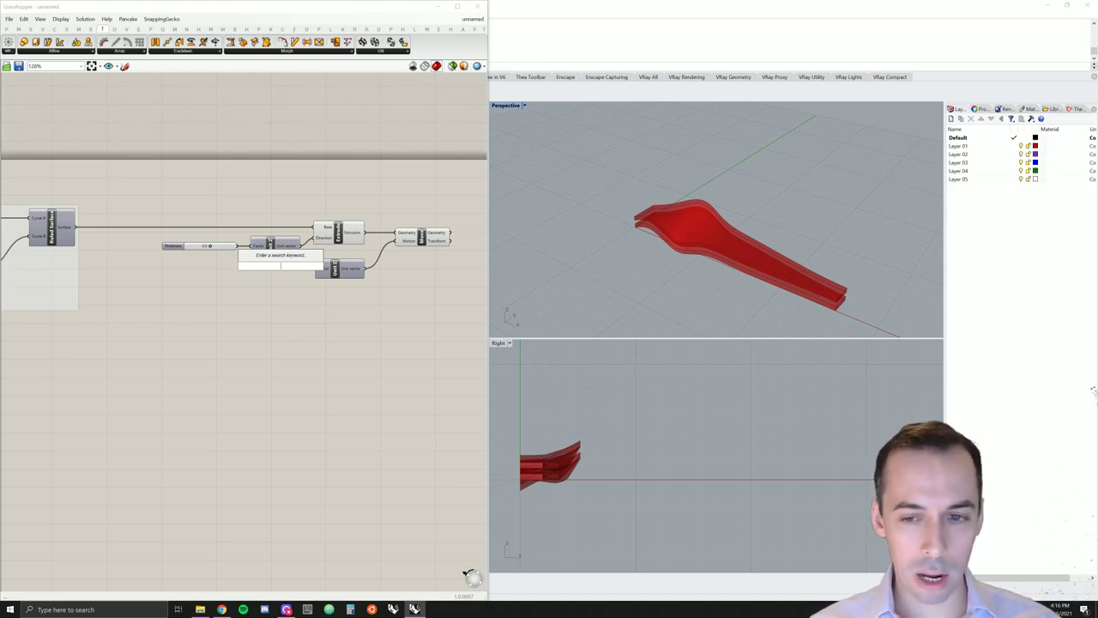
pyautogui.write('3')
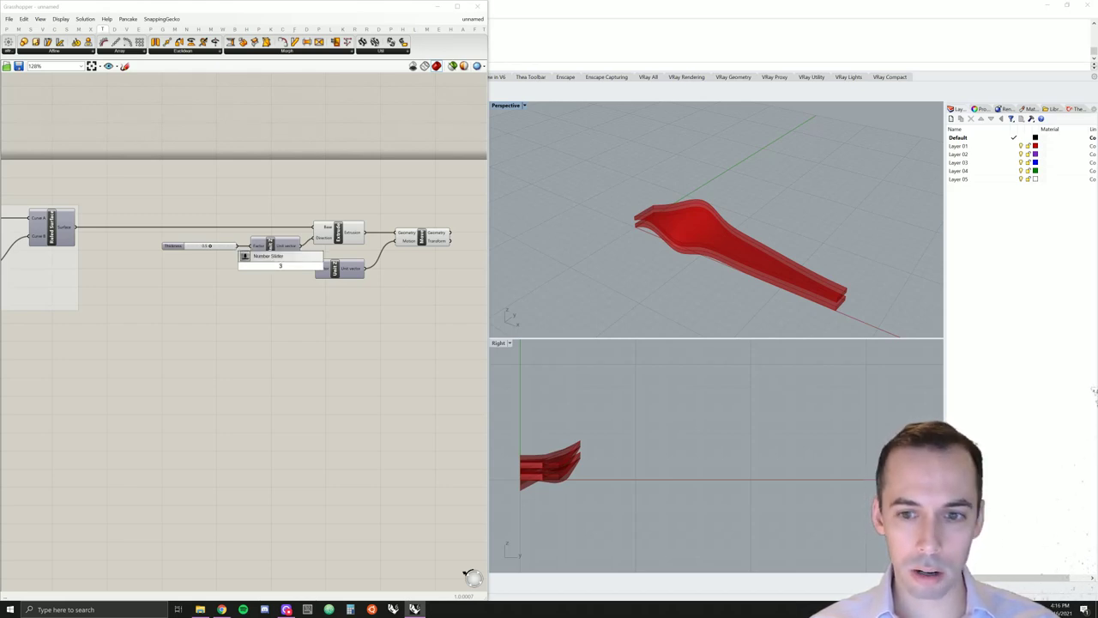
pyautogui.press('Return')
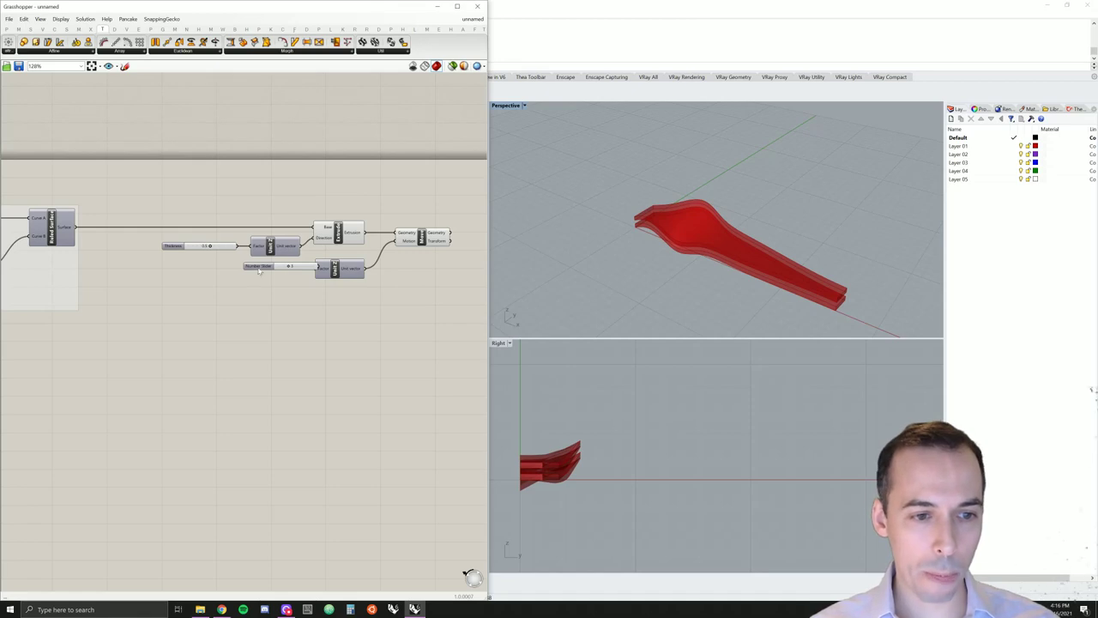
pyautogui.moveTo(259, 272); pyautogui.dragTo(318, 271)
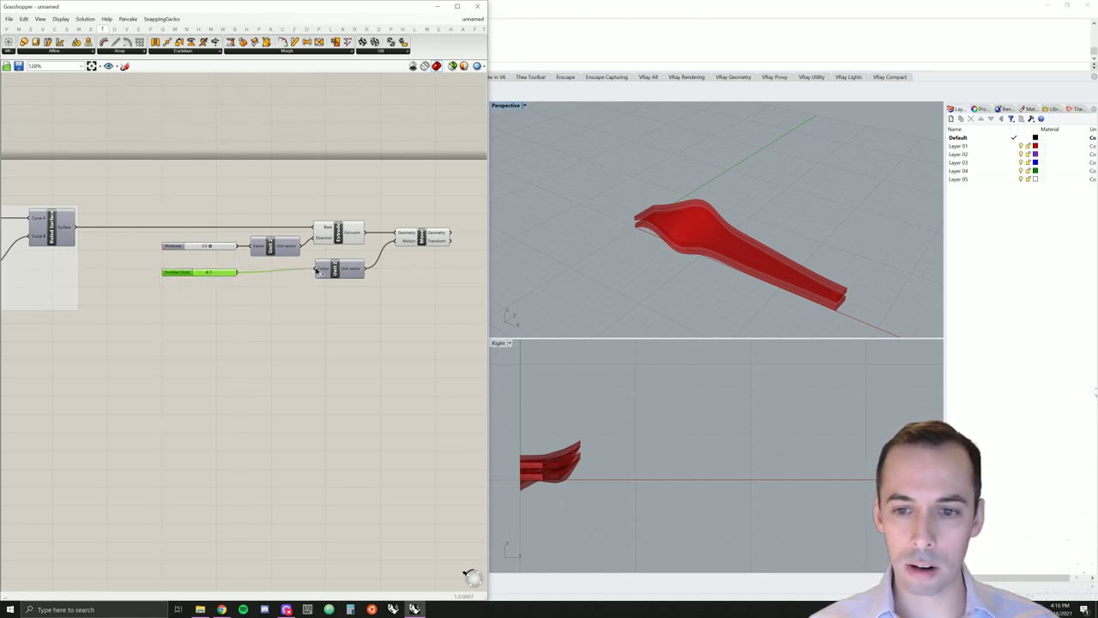
# - Align the new number slider with its Unit Z component and rename it "Height"
pyautogui.moveTo(175, 276); pyautogui.dragTo(175, 271)
pyautogui.rightClick(176, 269)
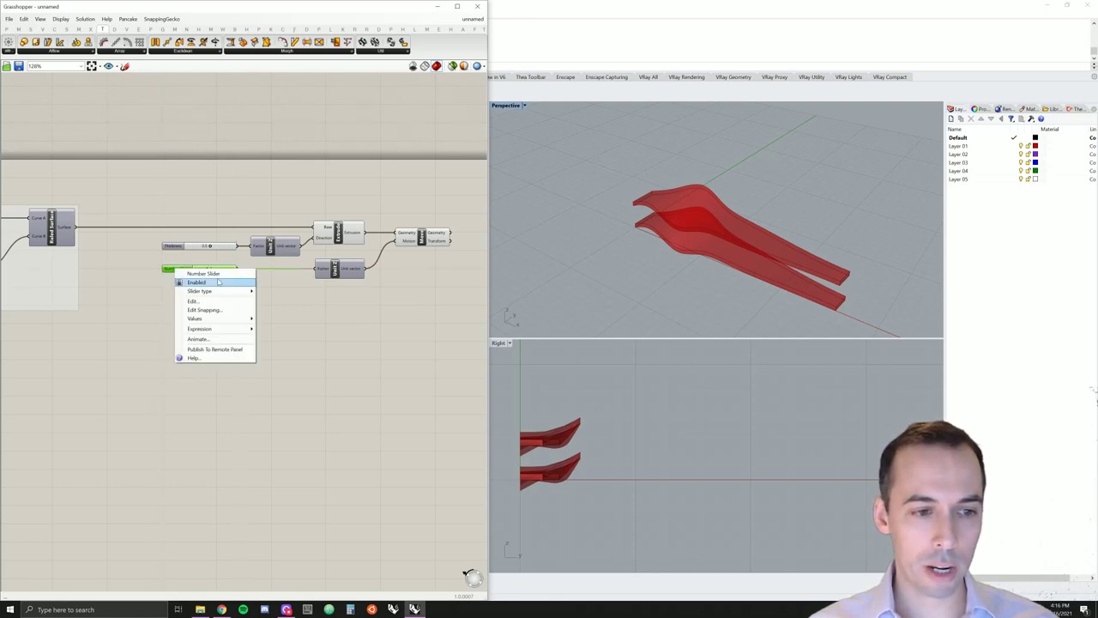
pyautogui.write('Hiegh')
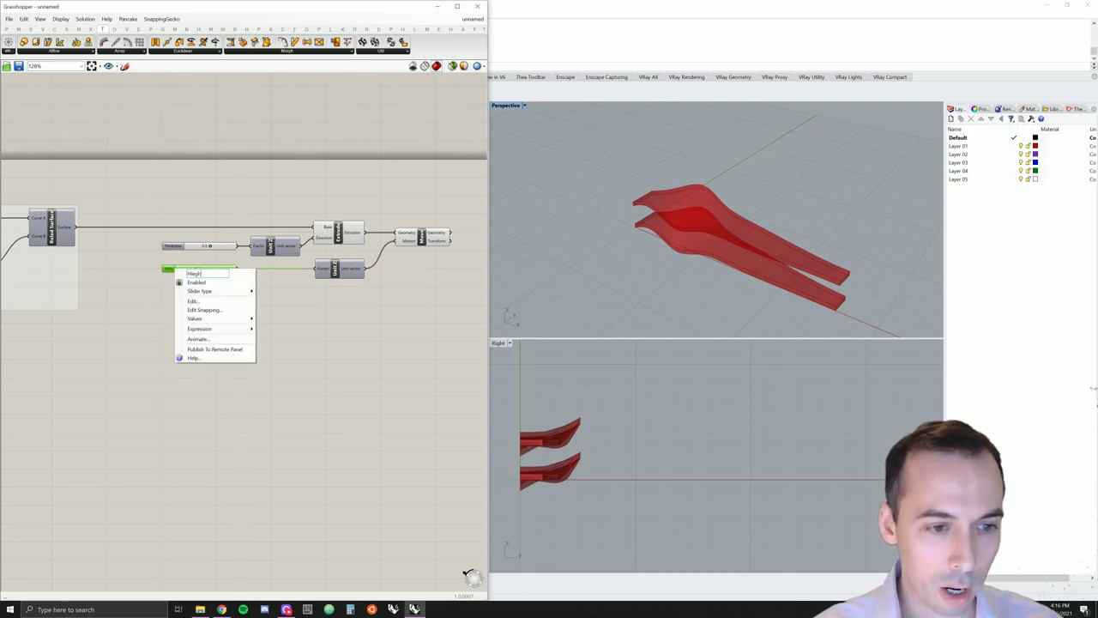
pyautogui.write('t')
pyautogui.press('BackSpace')
pyautogui.press('BackSpace')
pyautogui.press('BackSpace')
pyautogui.press('BackSpace')
pyautogui.press('BackSpace')
pyautogui.write('eight')
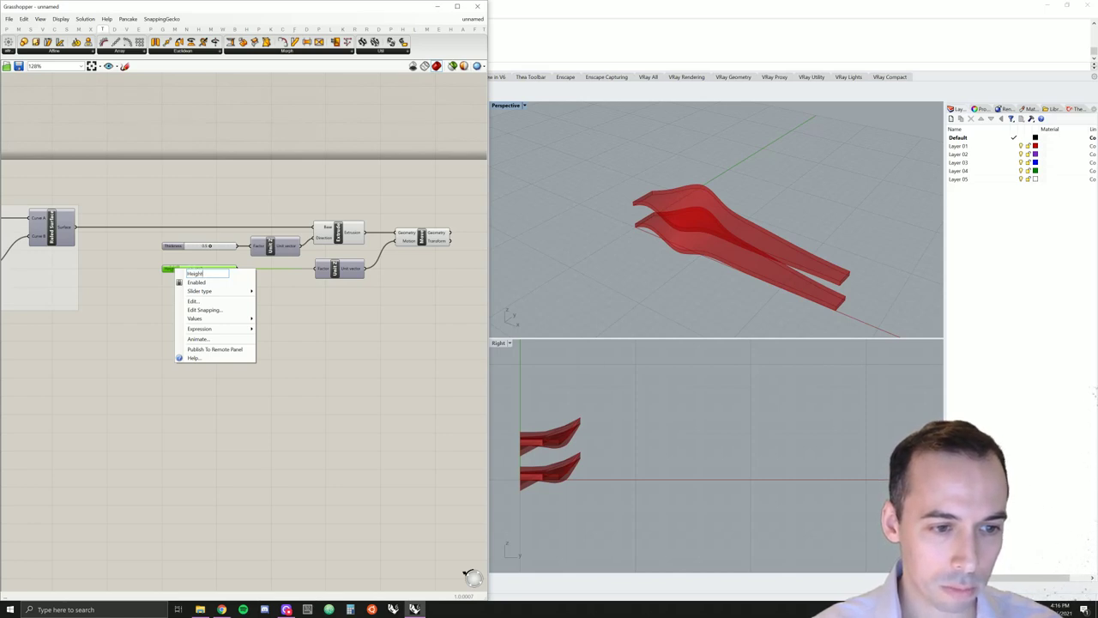
pyautogui.press('Return')
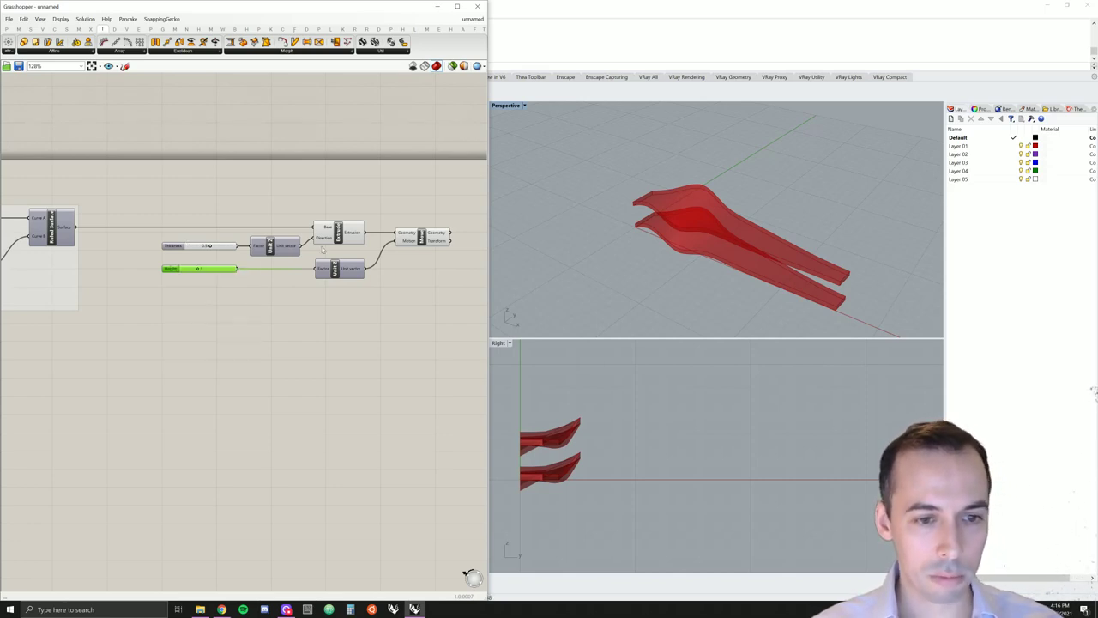
# - Turn off the preview of the Extrude component so only the moved geometry is displayed
pyautogui.moveTo(663, 255); pyautogui.dragTo(698, 241, button='right')
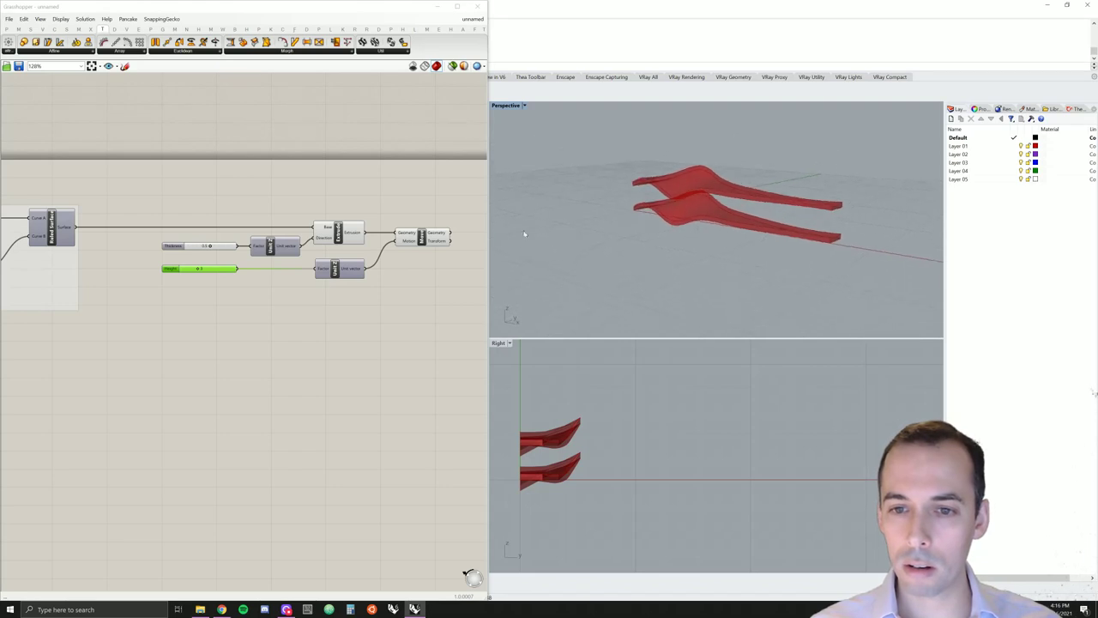
pyautogui.rightClick(338, 231)
pyautogui.click(365, 247)
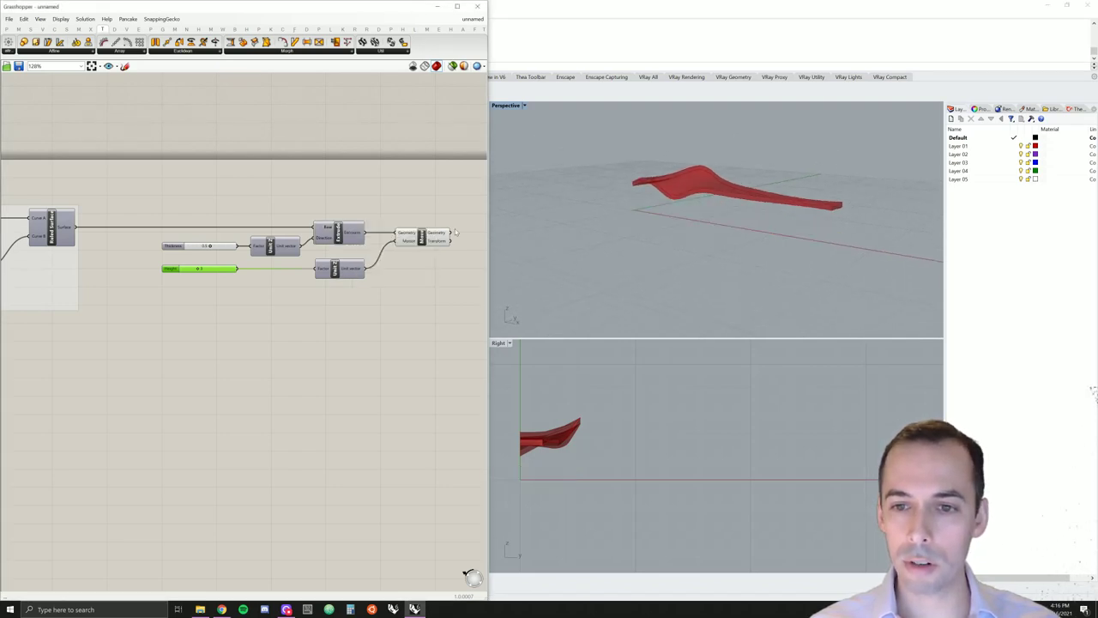
pyautogui.moveTo(677, 192)
pyautogui.mouseDown(button='right')
pyautogui.moveTo(740, 223)
pyautogui.moveTo(675, 198)
pyautogui.mouseUp(button='right')
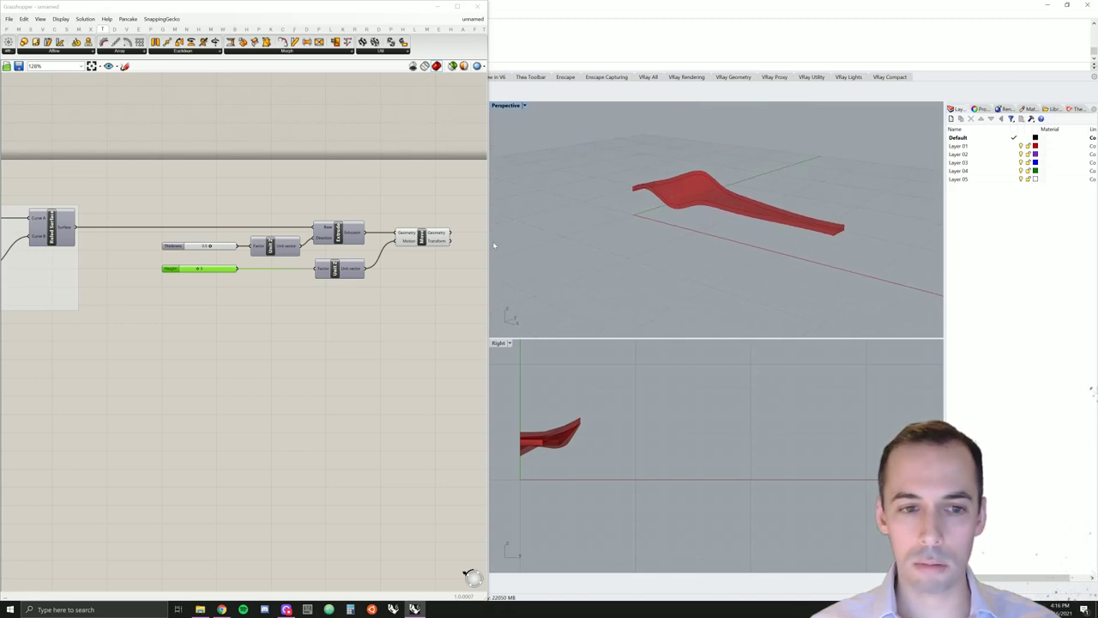
pyautogui.click(415, 283)
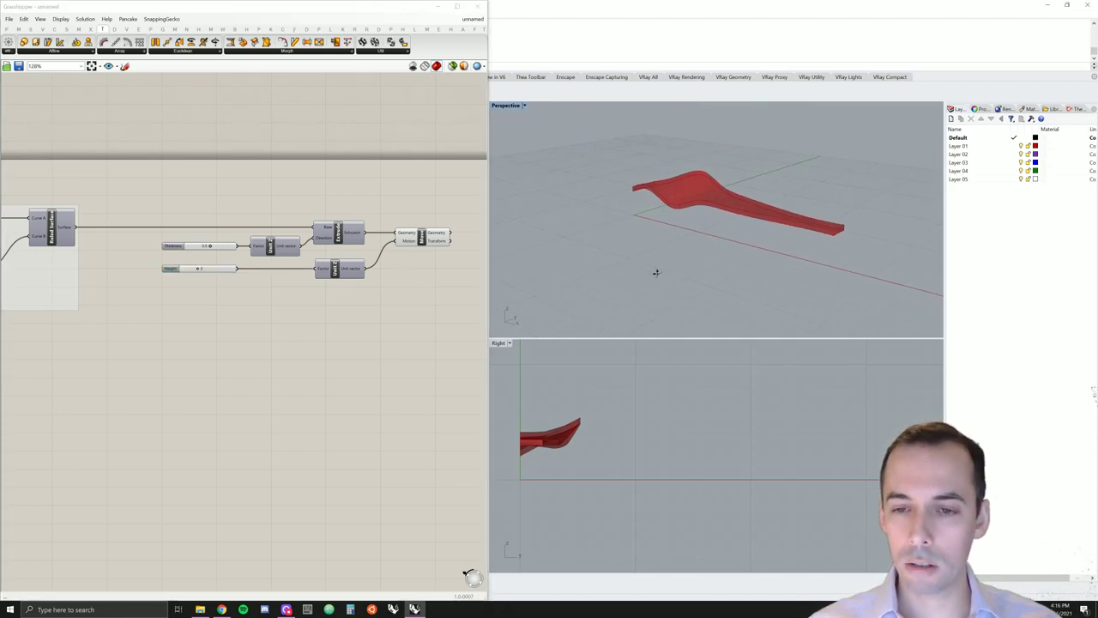
pyautogui.moveTo(654, 269)
pyautogui.mouseDown(button='right')
pyautogui.moveTo(613, 269)
pyautogui.moveTo(672, 258)
pyautogui.moveTo(661, 245)
pyautogui.moveTo(674, 265)
pyautogui.moveTo(648, 273)
pyautogui.mouseUp(button='right')
# - Group the Thickness and Height sliders with the Unit Z, Extrude and Move components and name the group "seat"
pyautogui.moveTo(462, 307); pyautogui.dragTo(116, 194)
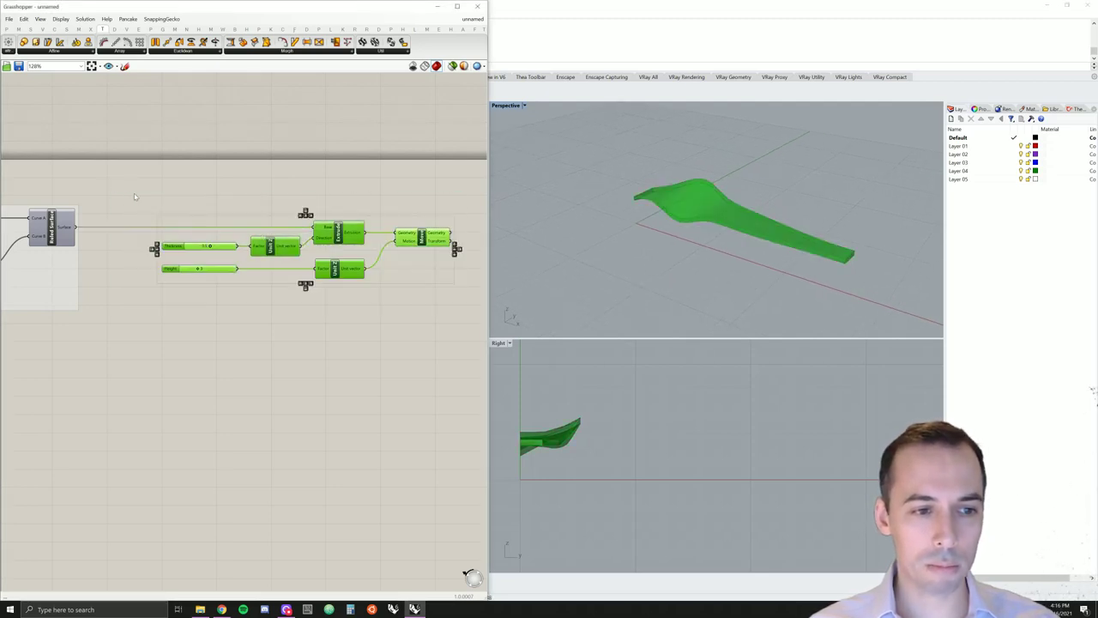
pyautogui.hotkey('ctrl', 'g')
pyautogui.rightClick(255, 224)
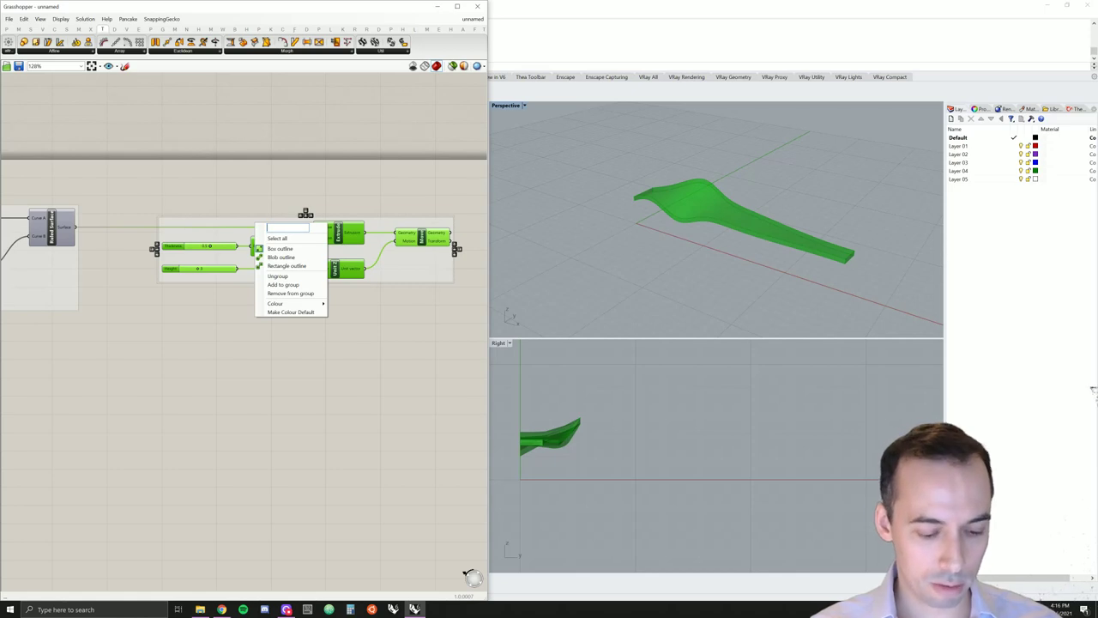
pyautogui.write('test')
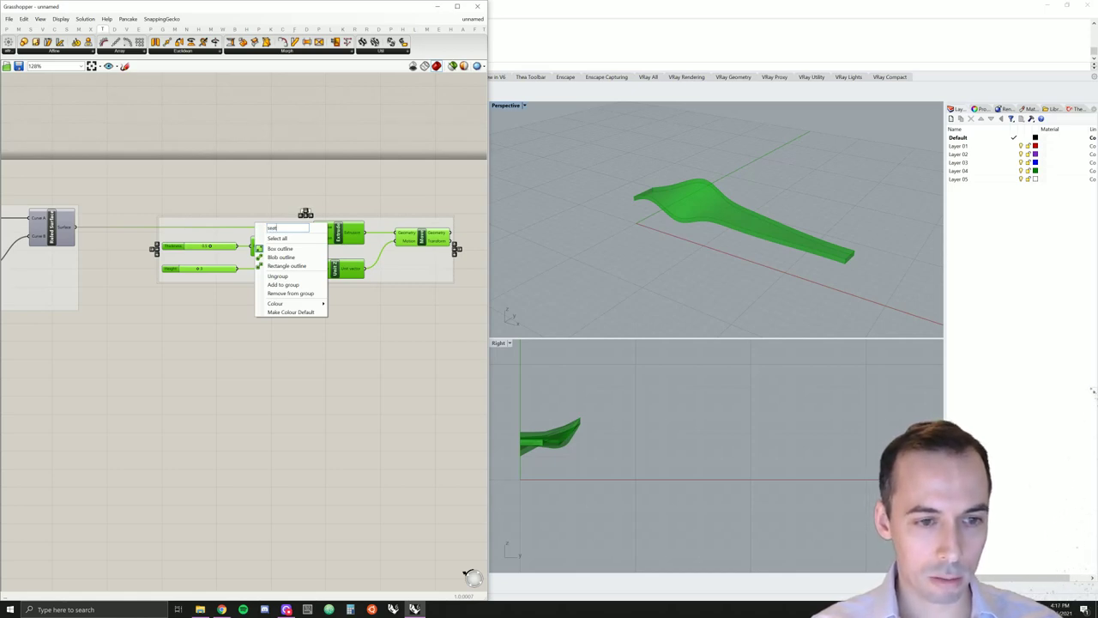
pyautogui.click(324, 348)
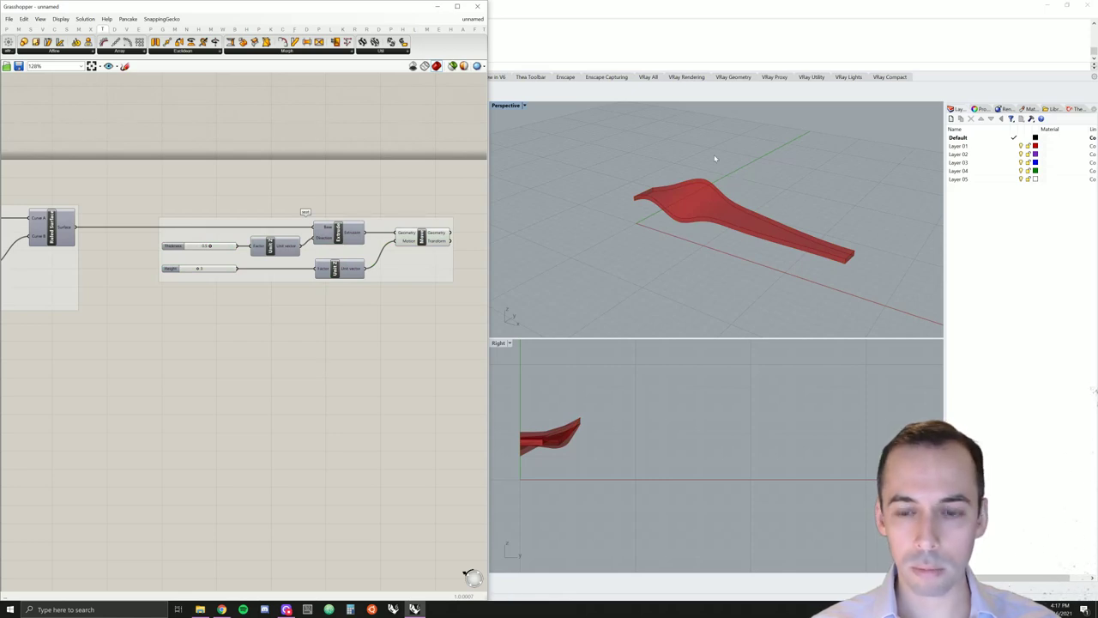
pyautogui.moveTo(714, 158); pyautogui.dragTo(861, 282, button='right')
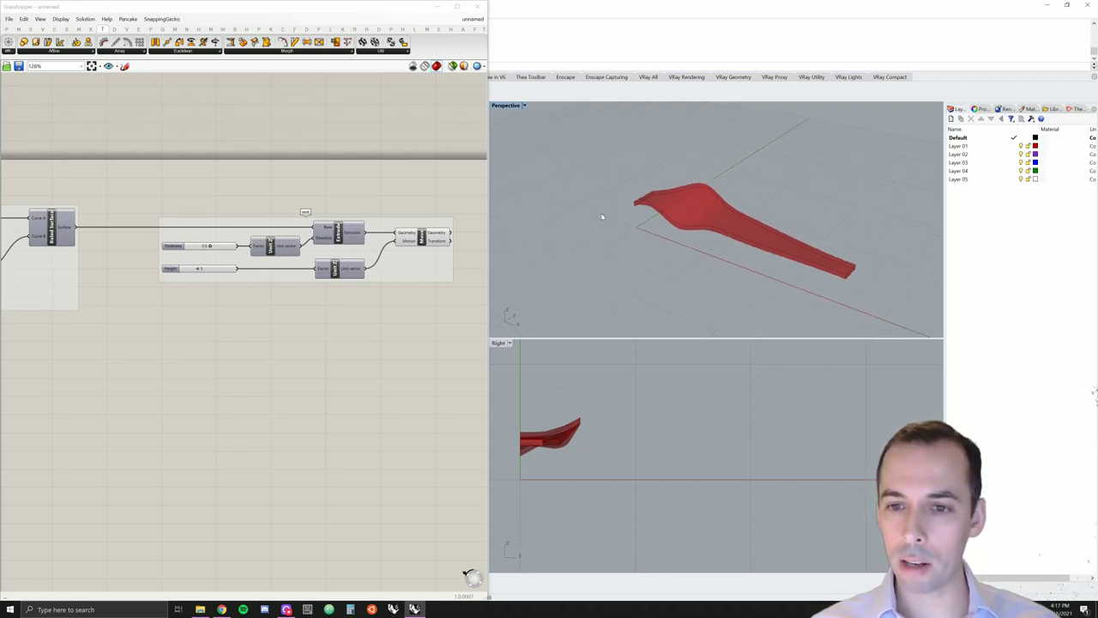
pyautogui.moveTo(602, 217); pyautogui.dragTo(707, 280, button='right')
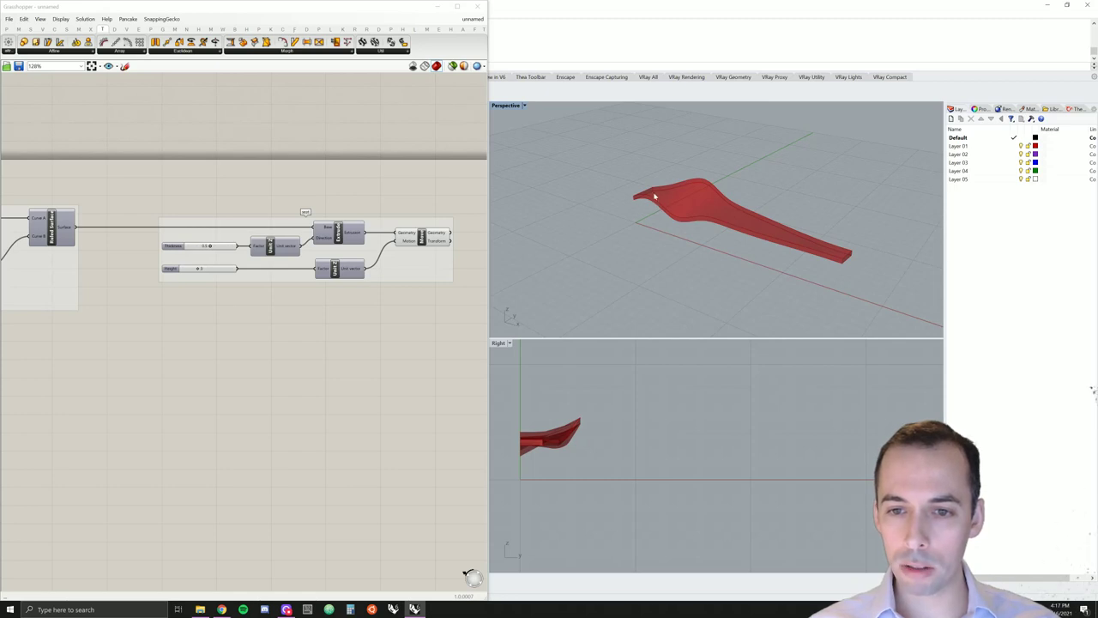
# - Add a Point parameter below the seat group and connect the first point of the upper Interpolate curve to it
pyautogui.scroll(-2, 329, 304)
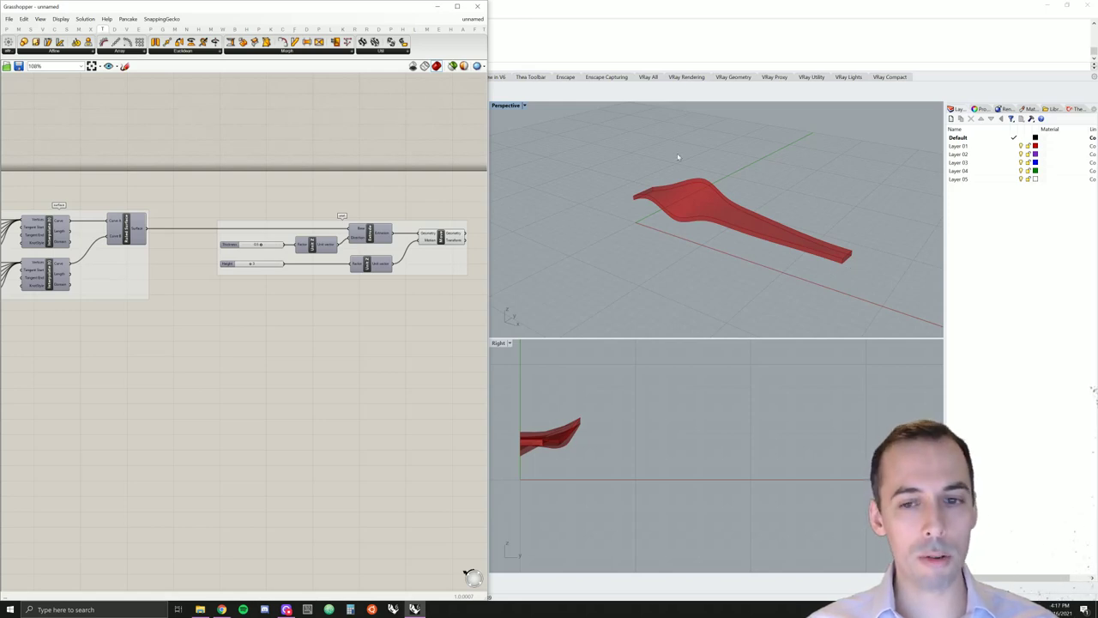
pyautogui.moveTo(125, 324); pyautogui.dragTo(162, 333, button='right')
pyautogui.scroll(2, 185, 327)
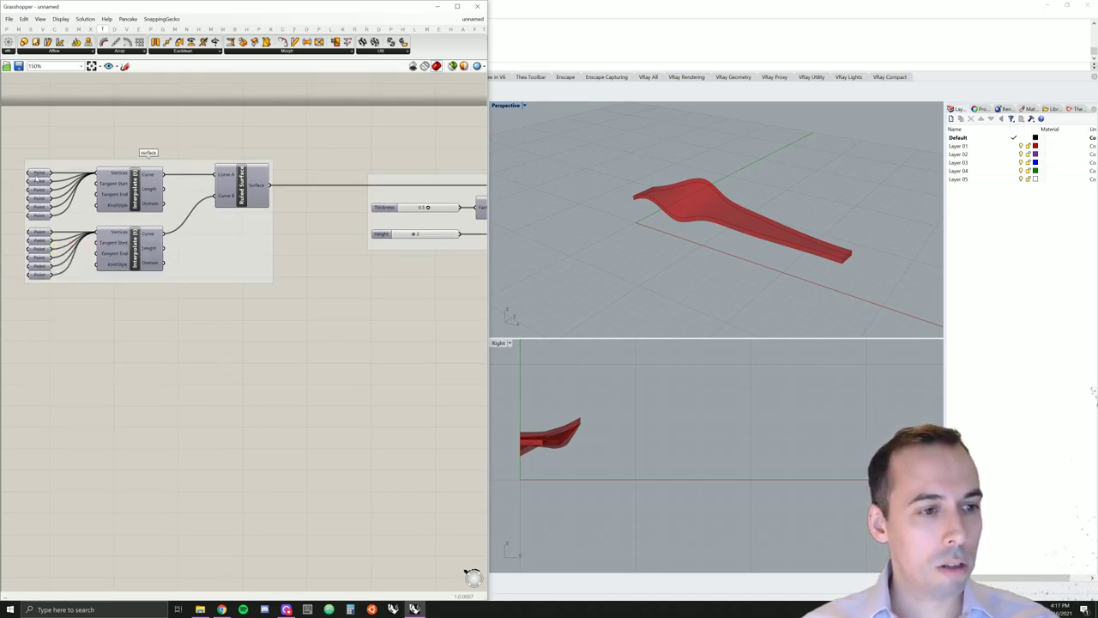
pyautogui.moveTo(375, 285); pyautogui.dragTo(351, 285, button='right')
pyautogui.doubleClick(365, 295)
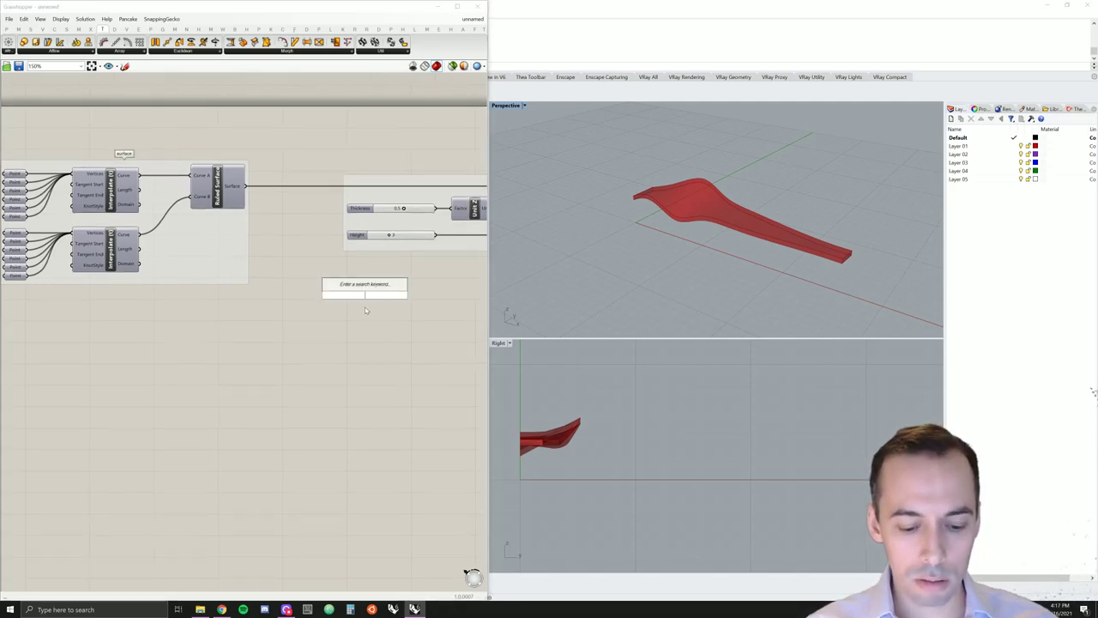
pyautogui.write('point')
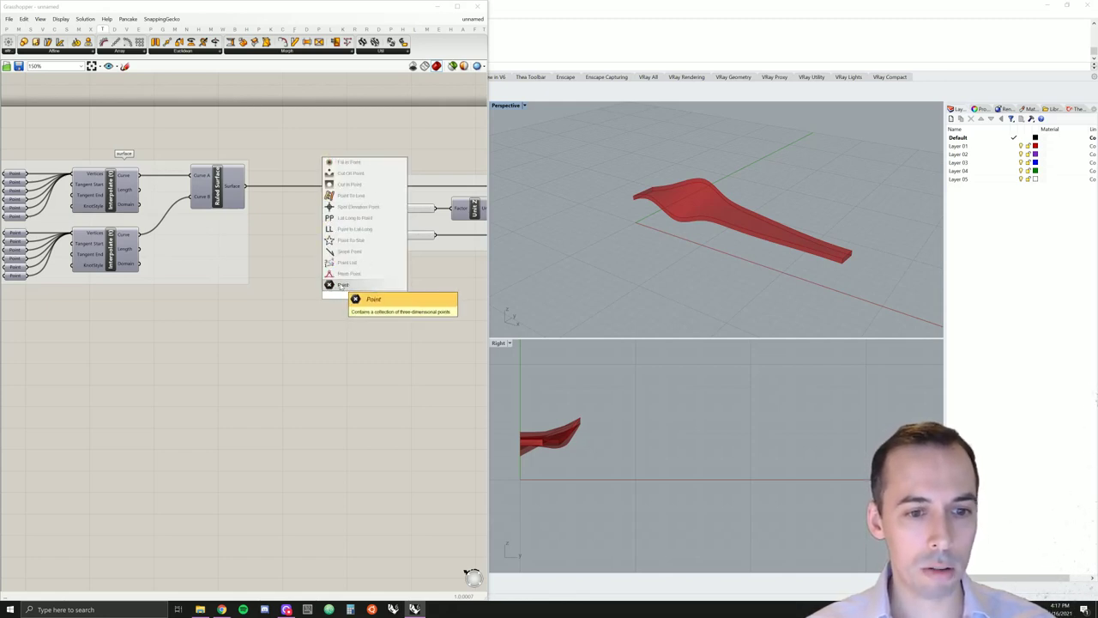
pyautogui.click(342, 286)
pyautogui.moveTo(361, 295); pyautogui.dragTo(358, 295)
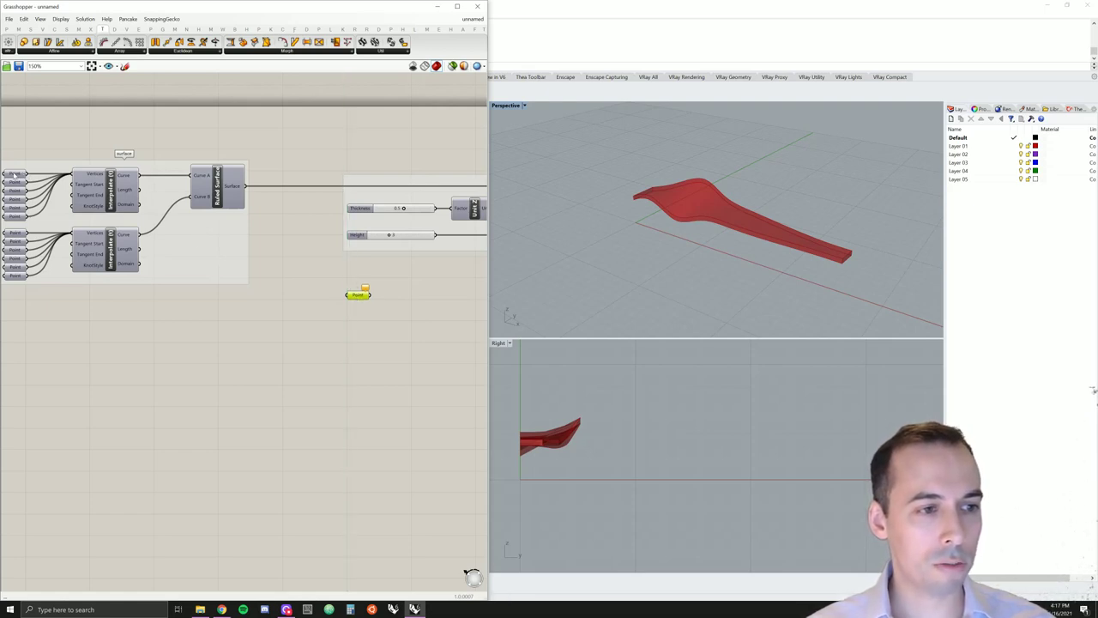
pyautogui.moveTo(27, 174); pyautogui.dragTo(354, 295)
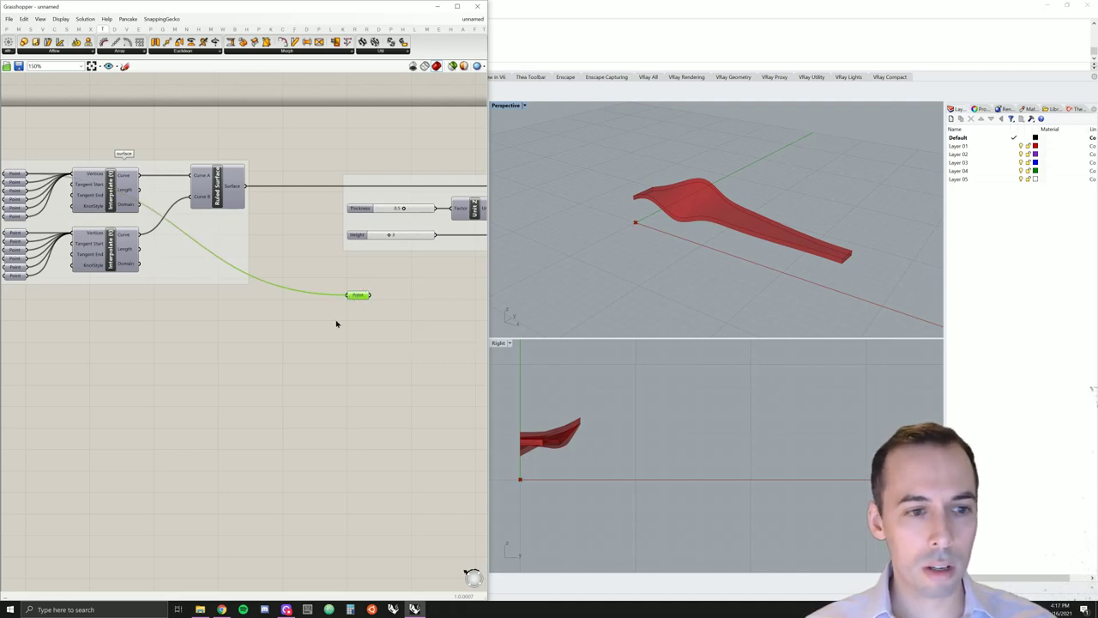
pyautogui.click(338, 323)
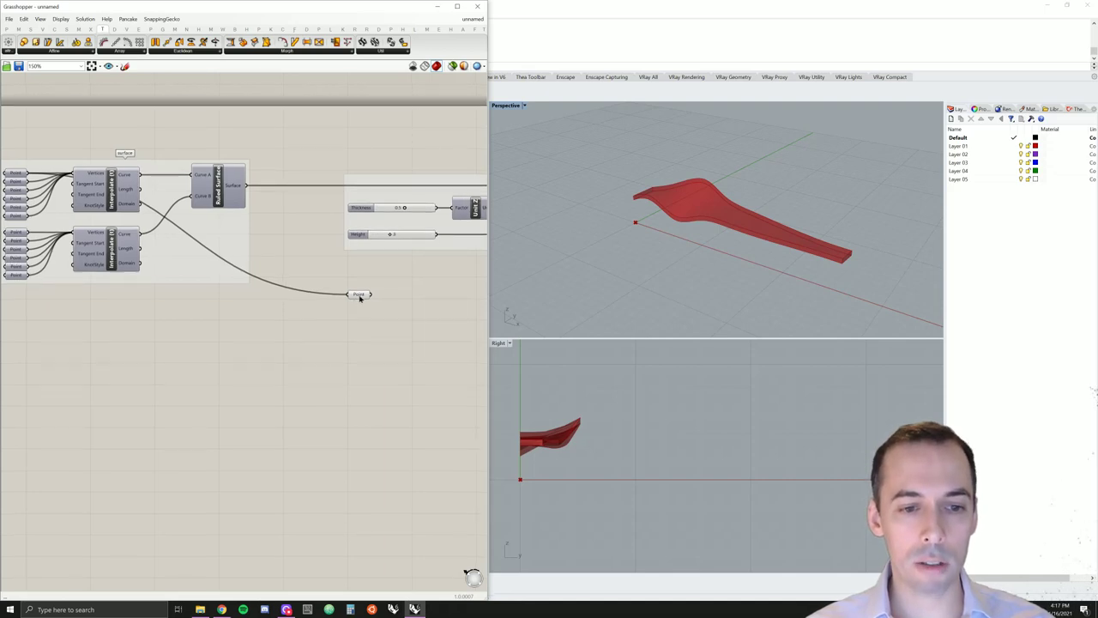
# - Rename the new Point parameter "Start A" and set its wire display to Hidden
pyautogui.rightClick(359, 296)
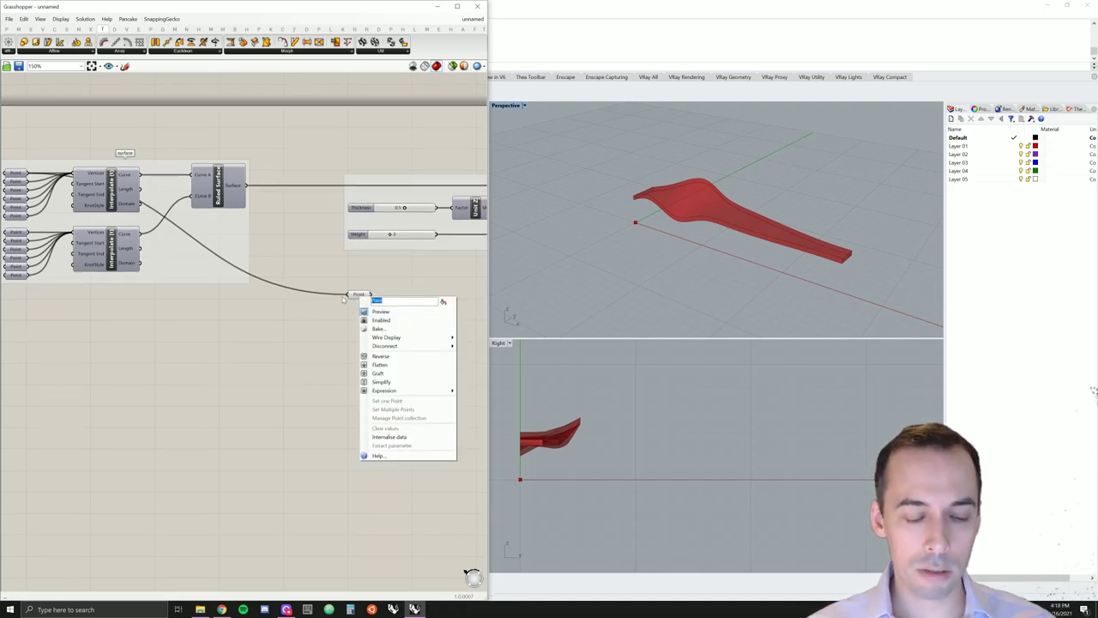
pyautogui.write('art A')
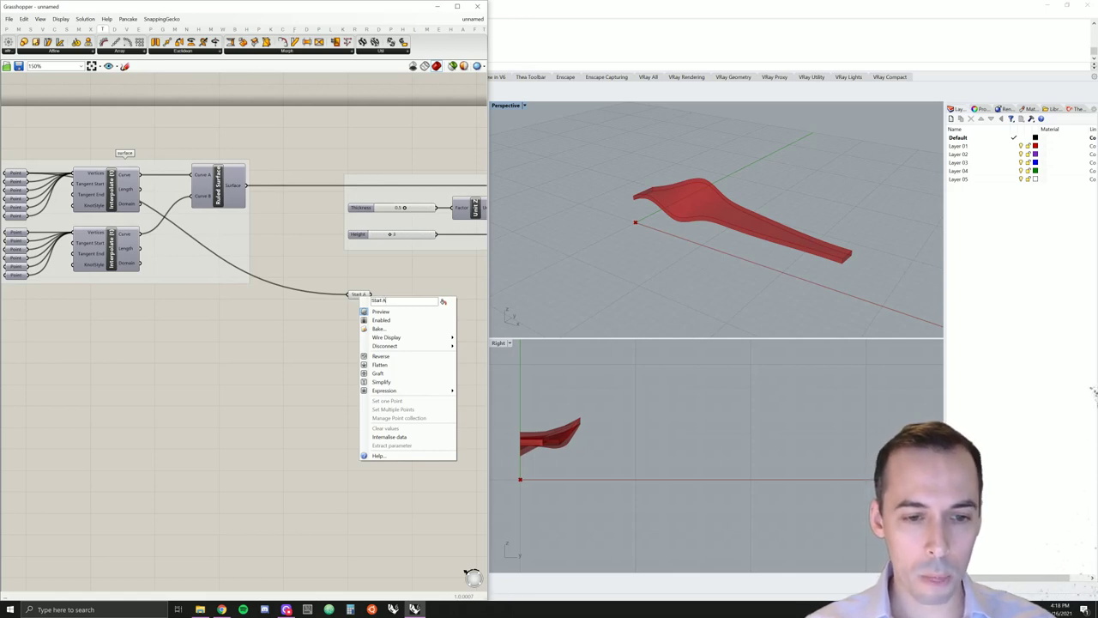
pyautogui.moveTo(391, 339)
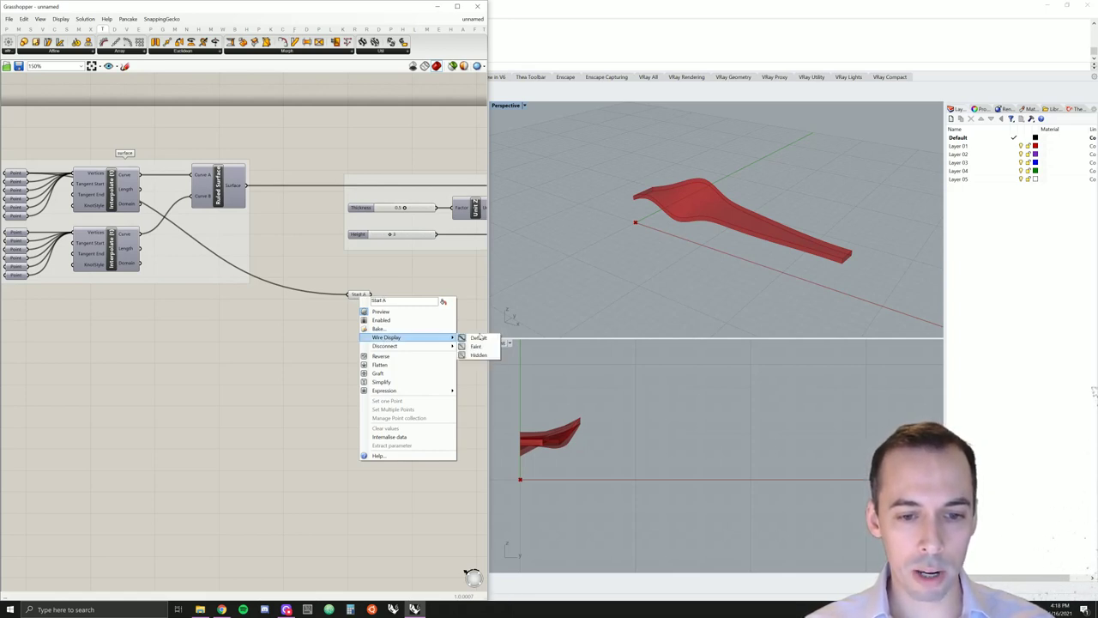
pyautogui.click(480, 355)
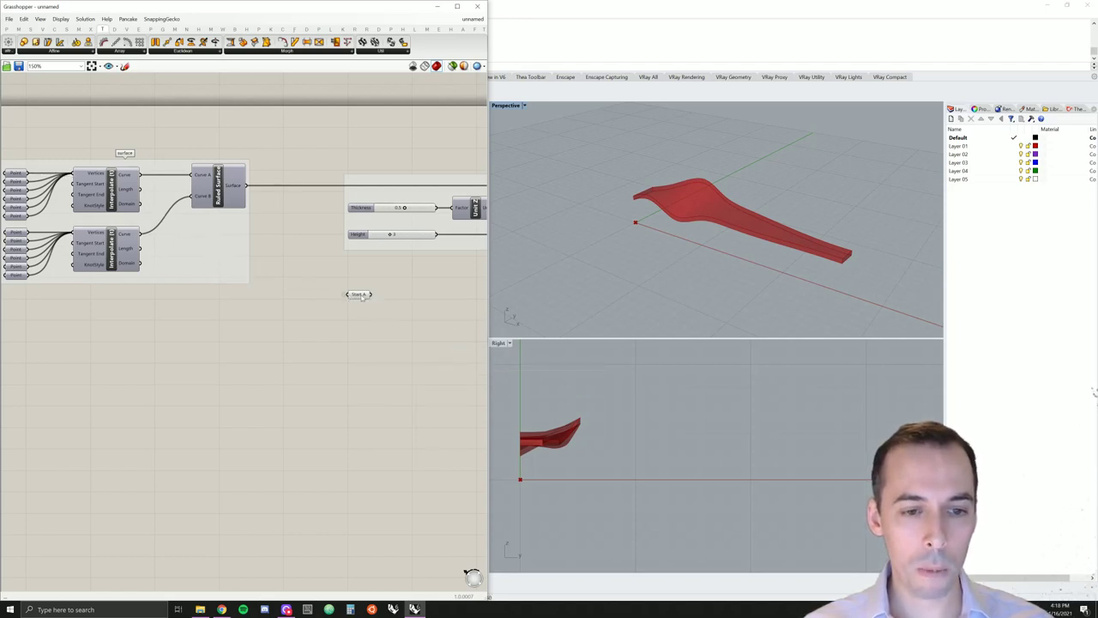
pyautogui.click(358, 295)
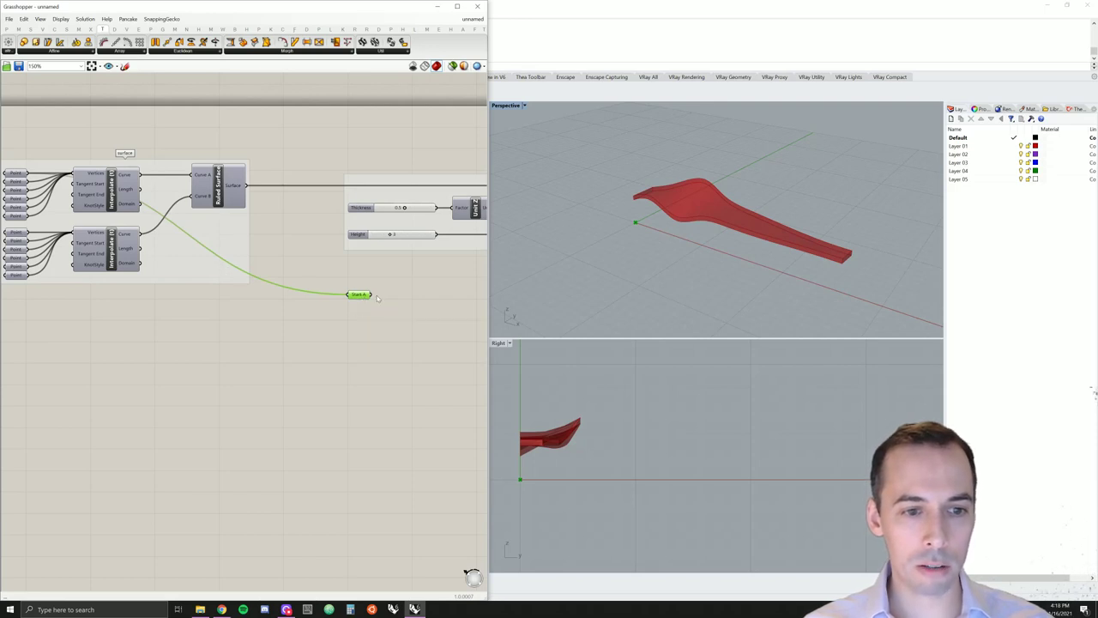
pyautogui.click(364, 316)
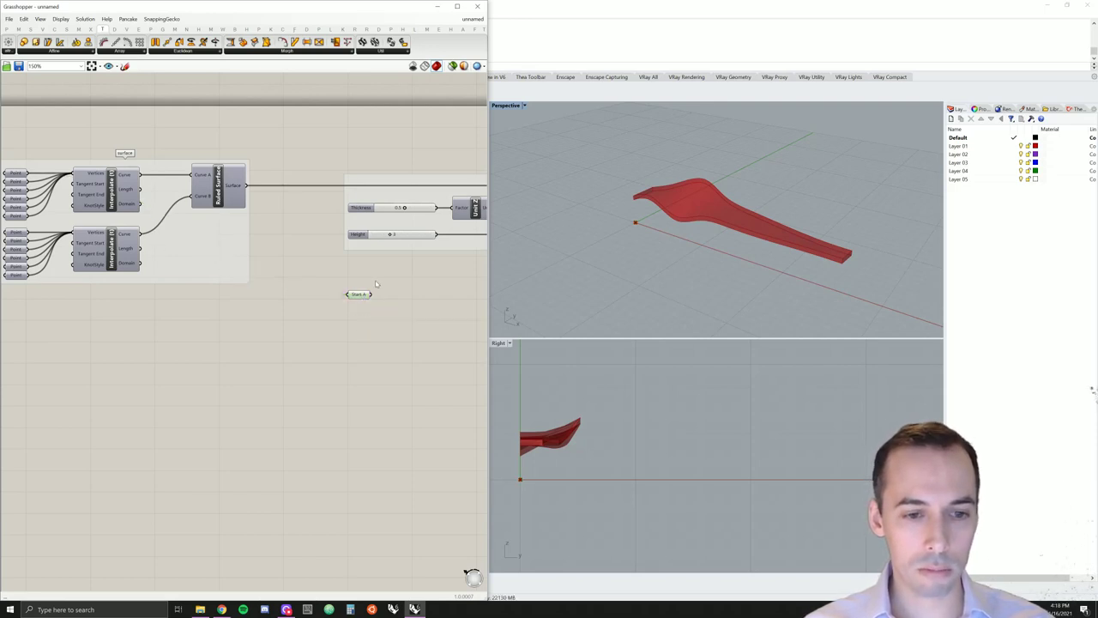
# - Duplicate the Start A parameter directly below itself and rename the copy "End A"
pyautogui.moveTo(376, 280); pyautogui.dragTo(348, 311)
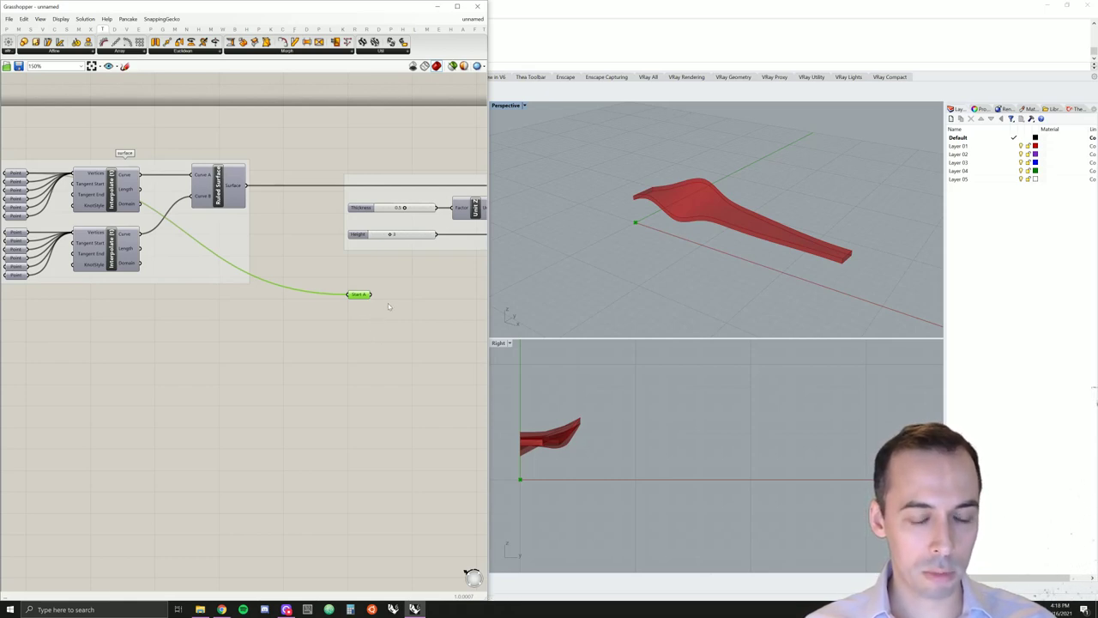
pyautogui.keyDown('alt'); pyautogui.moveTo(359, 297); pyautogui.dragTo(358, 306); pyautogui.keyUp('alt')
pyautogui.rightClick(357, 306)
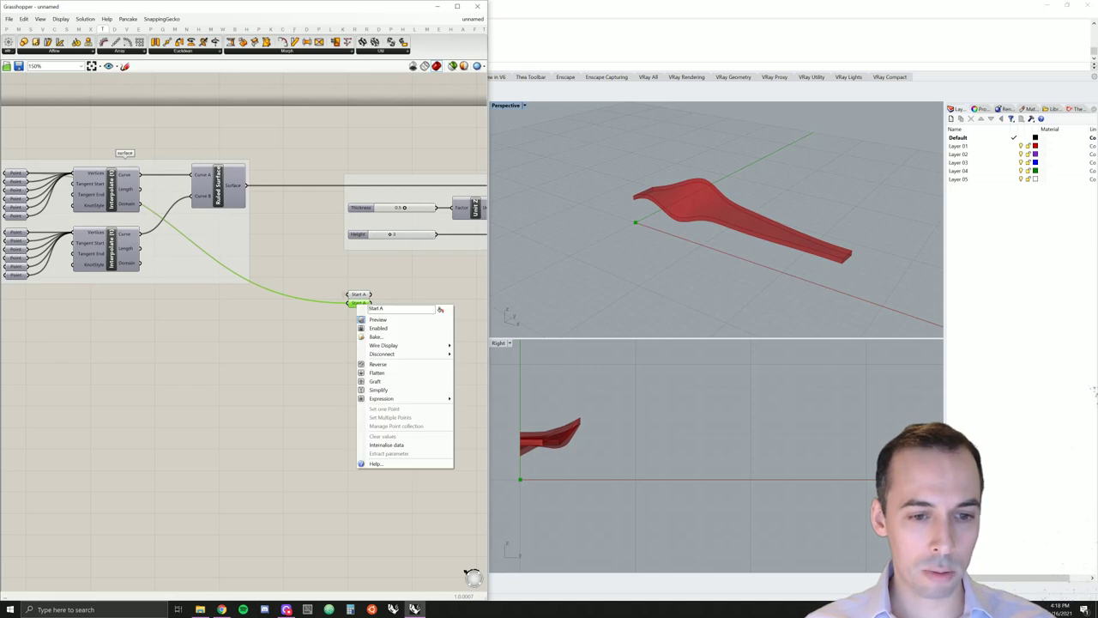
pyautogui.write('St')
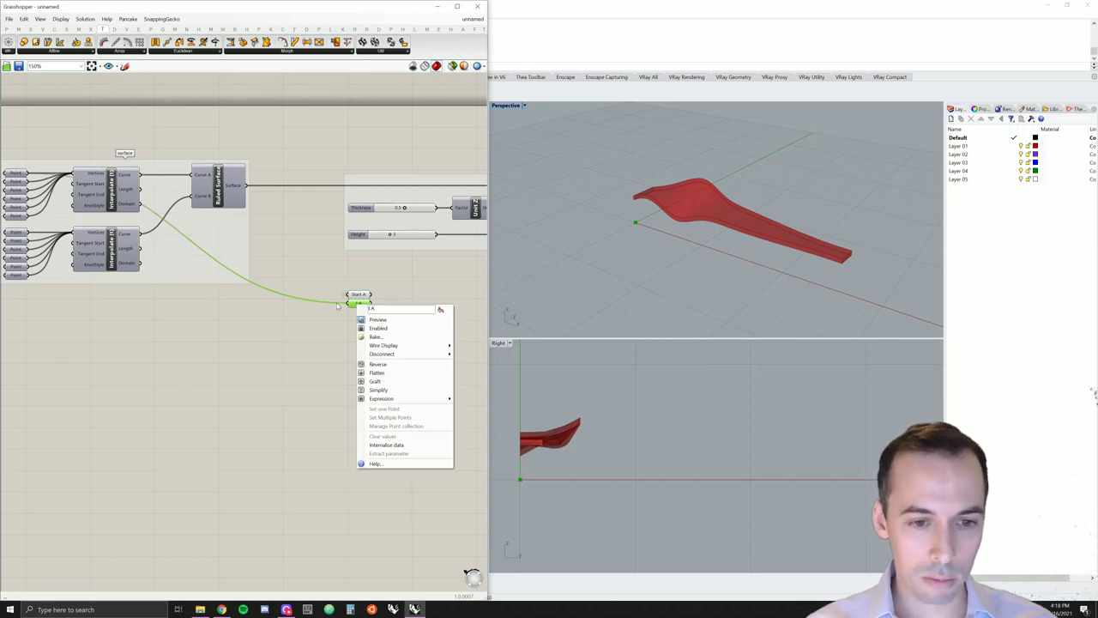
pyautogui.write('nd A')
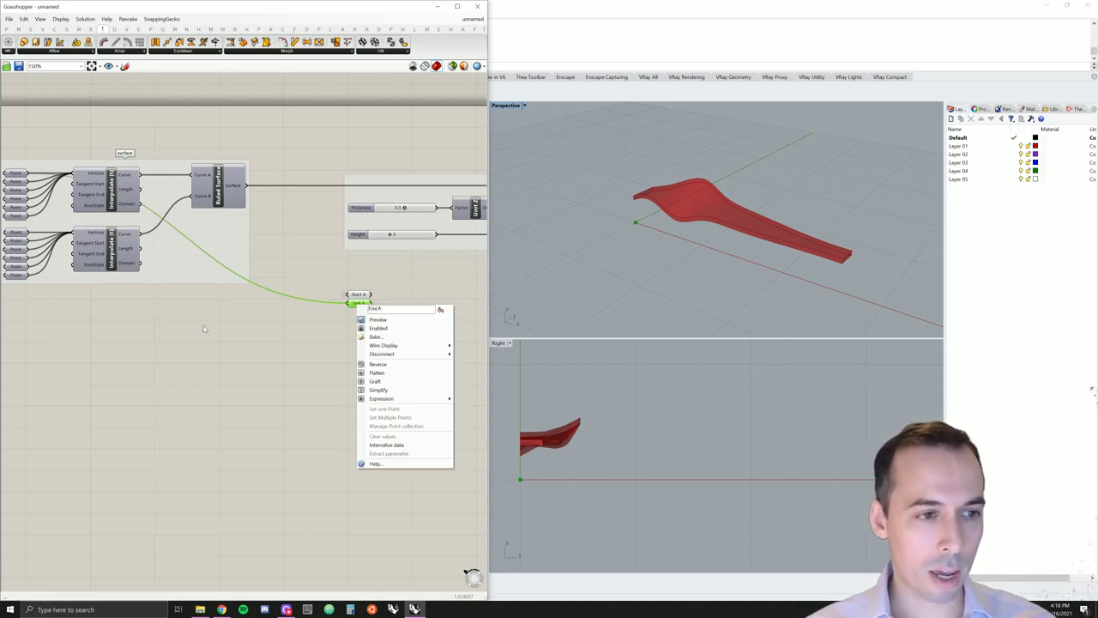
pyautogui.click(204, 328)
# - Connect the last point of the upper curve's point list to the End A parameter
pyautogui.click(14, 217)
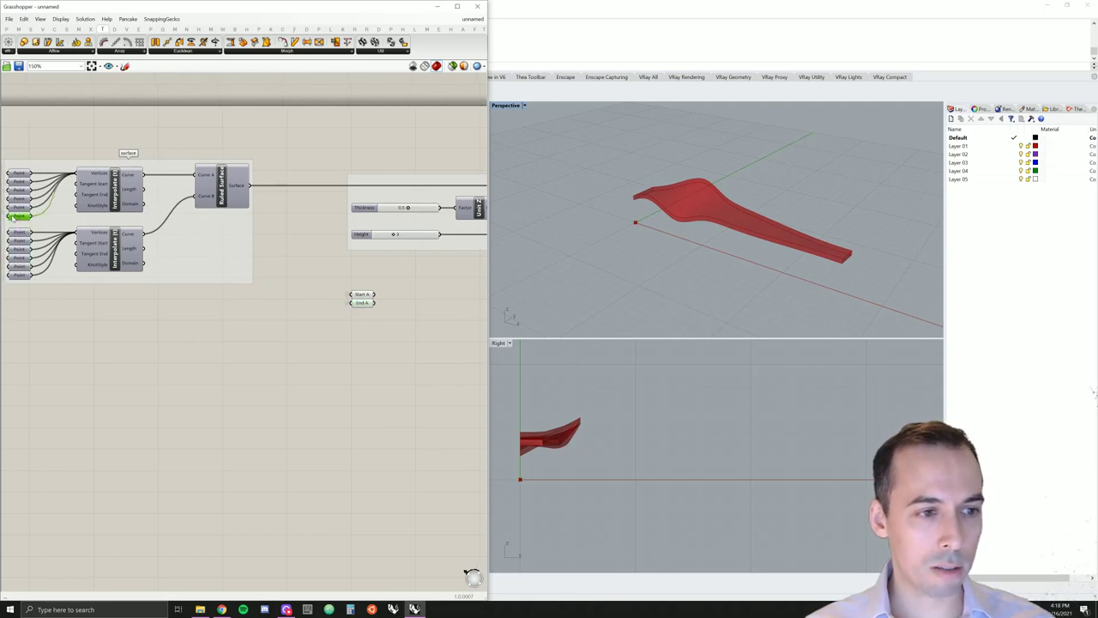
pyautogui.moveTo(33, 216); pyautogui.dragTo(351, 303)
pyautogui.click(387, 334)
# - Duplicate the Start A and End A parameters below the originals and rename the copies "Start B" and "End B"
pyautogui.moveTo(387, 335); pyautogui.dragTo(365, 322)
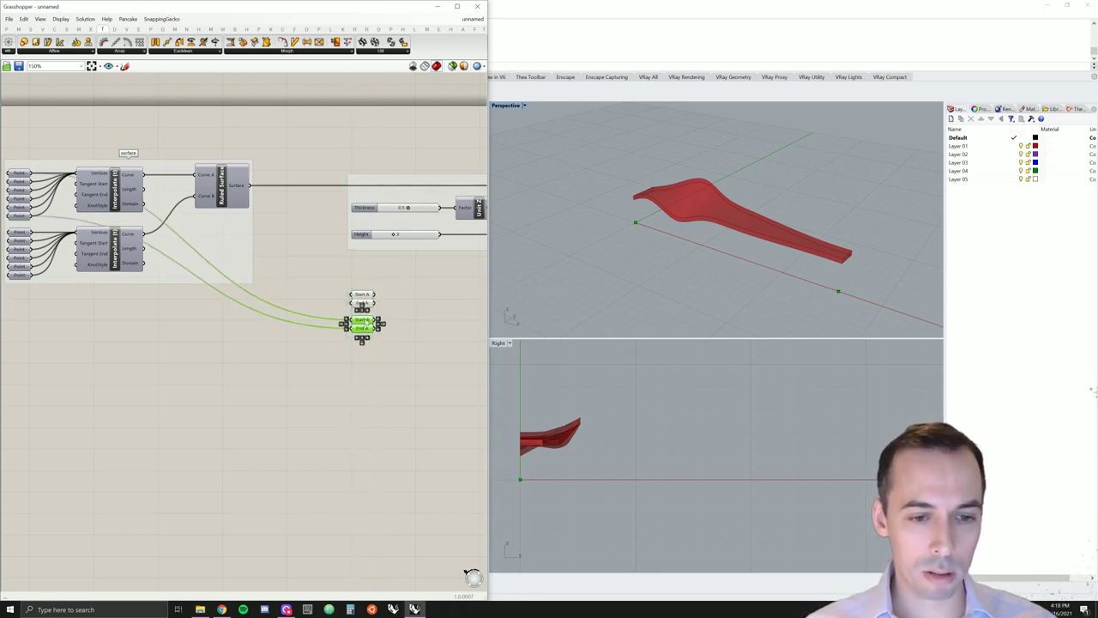
pyautogui.click(377, 319)
pyautogui.rightClick(364, 319)
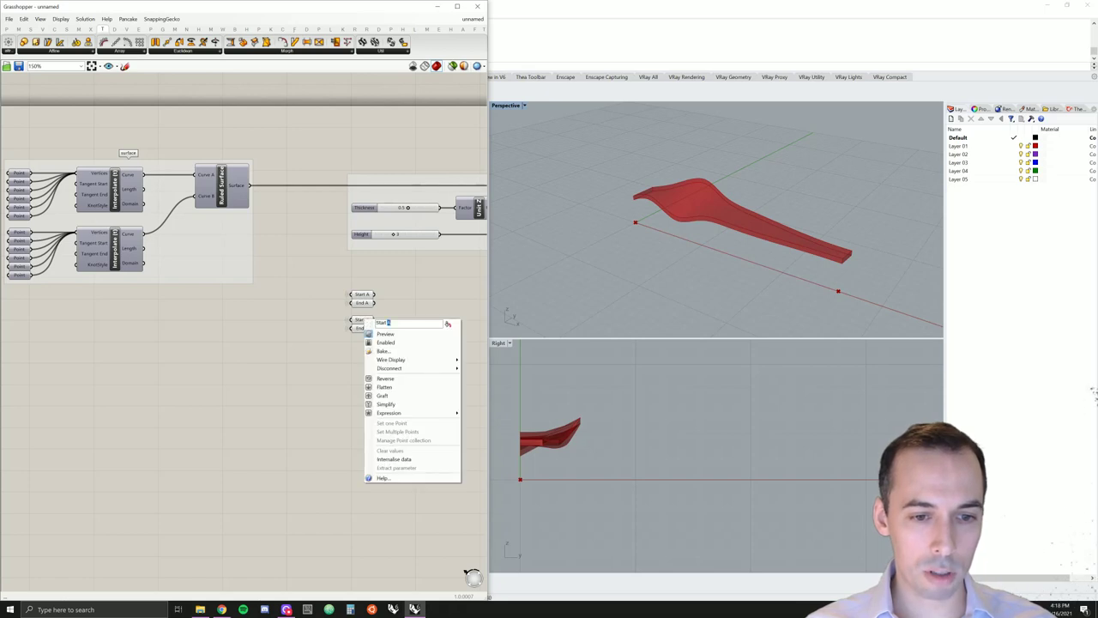
pyautogui.write('B')
pyautogui.press('Return')
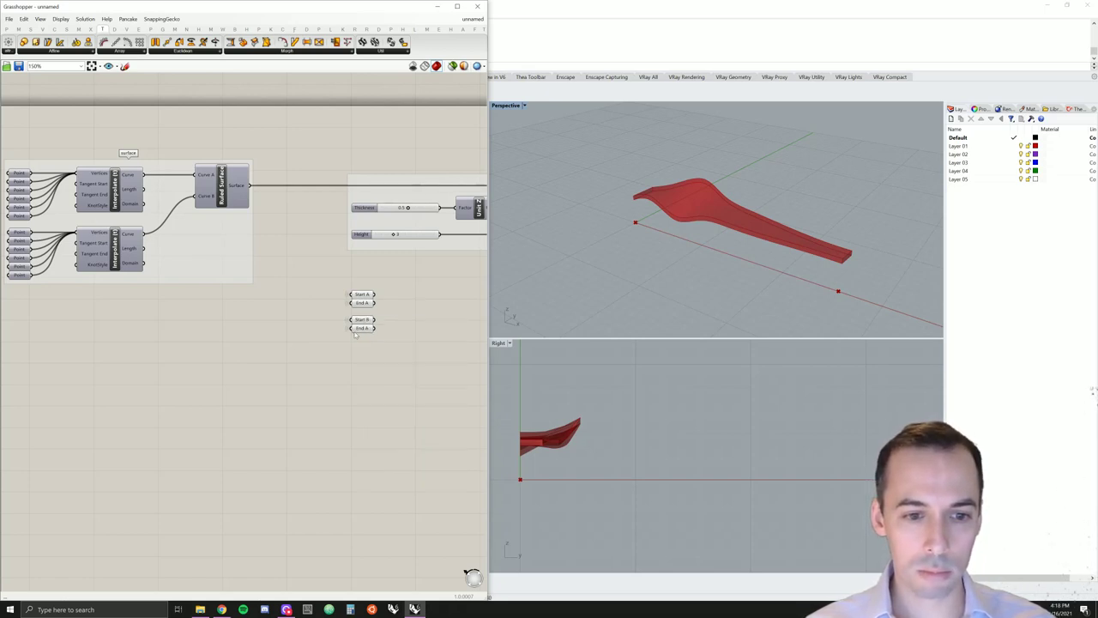
pyautogui.rightClick(360, 329)
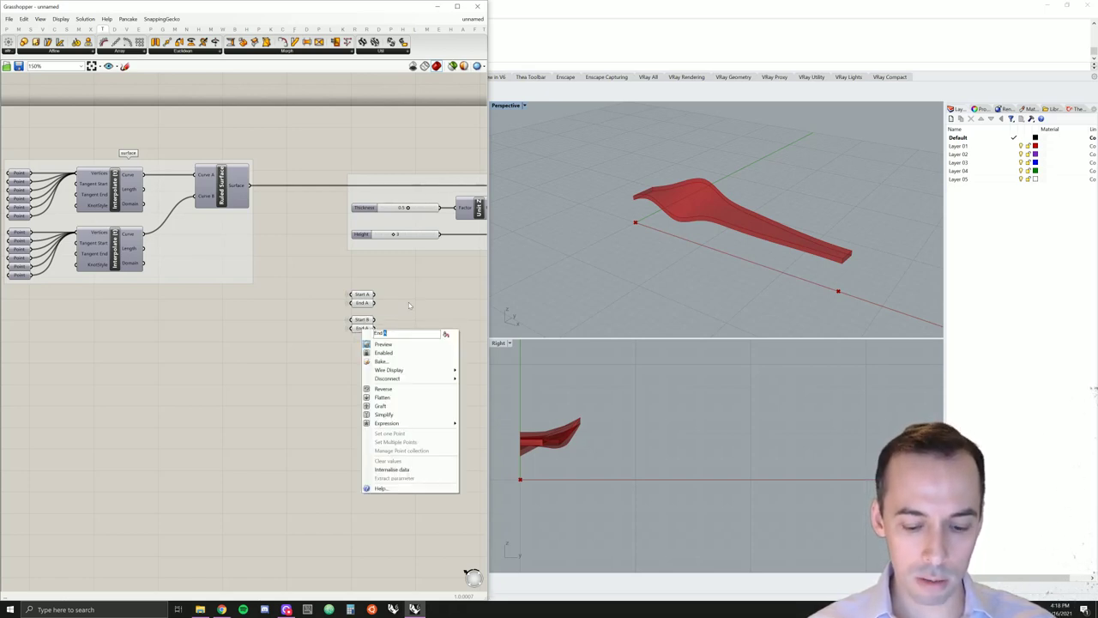
pyautogui.write('B')
pyautogui.press('Return')
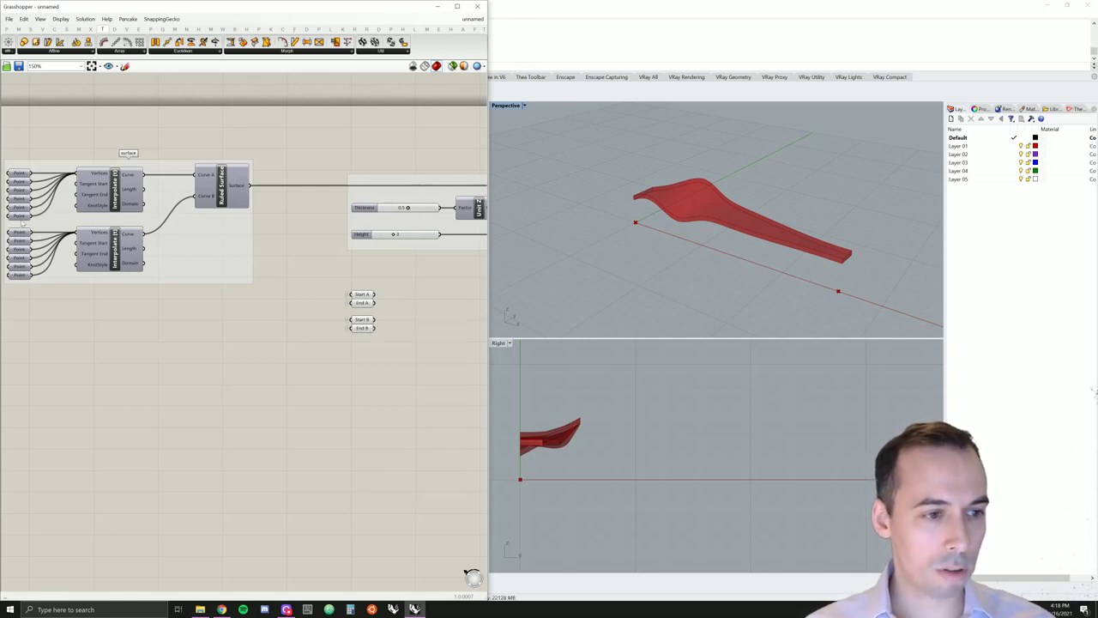
# - Connect the first and last points of the lower curve's point list to Start B and End B, and check both pairs' hidden wires
pyautogui.moveTo(143, 234); pyautogui.dragTo(358, 321)
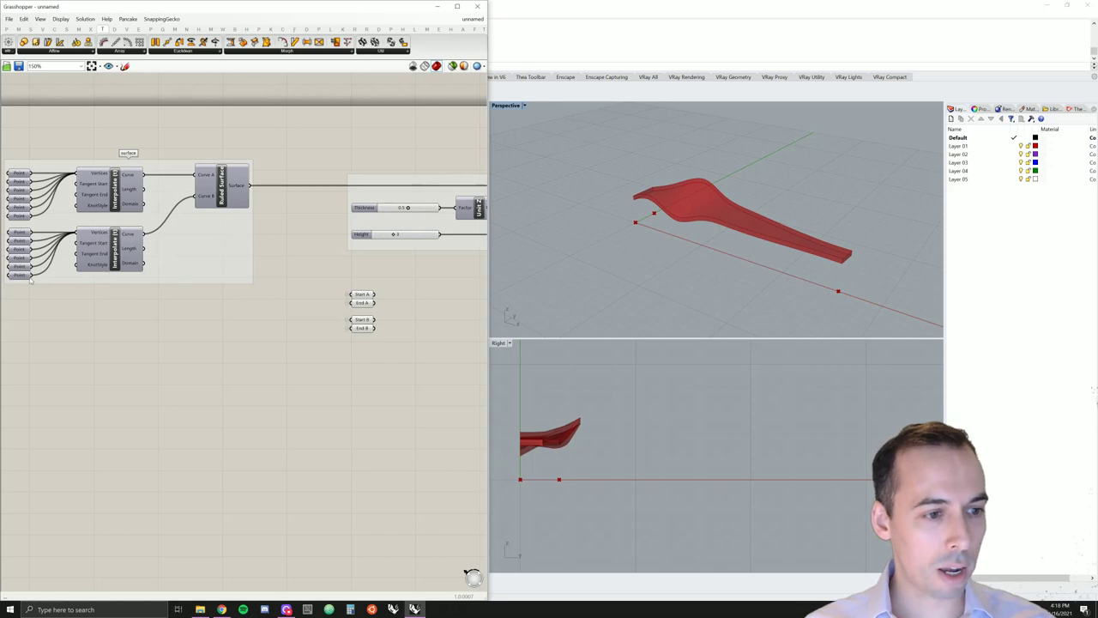
pyautogui.moveTo(30, 276); pyautogui.dragTo(359, 317)
pyautogui.click(1048, 277)
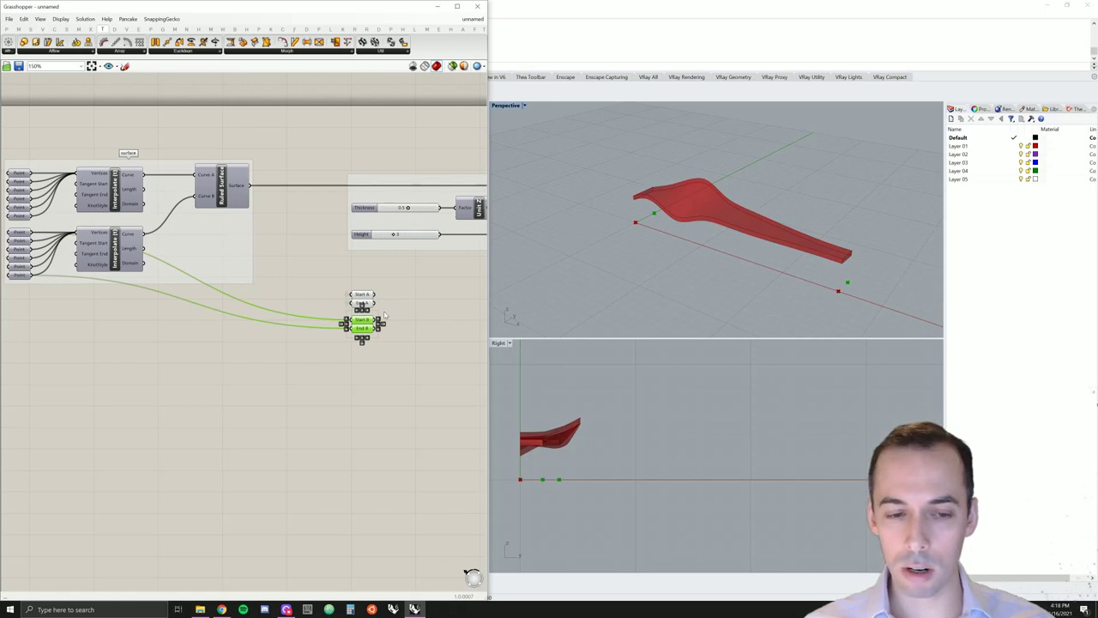
pyautogui.moveTo(384, 313); pyautogui.dragTo(345, 288)
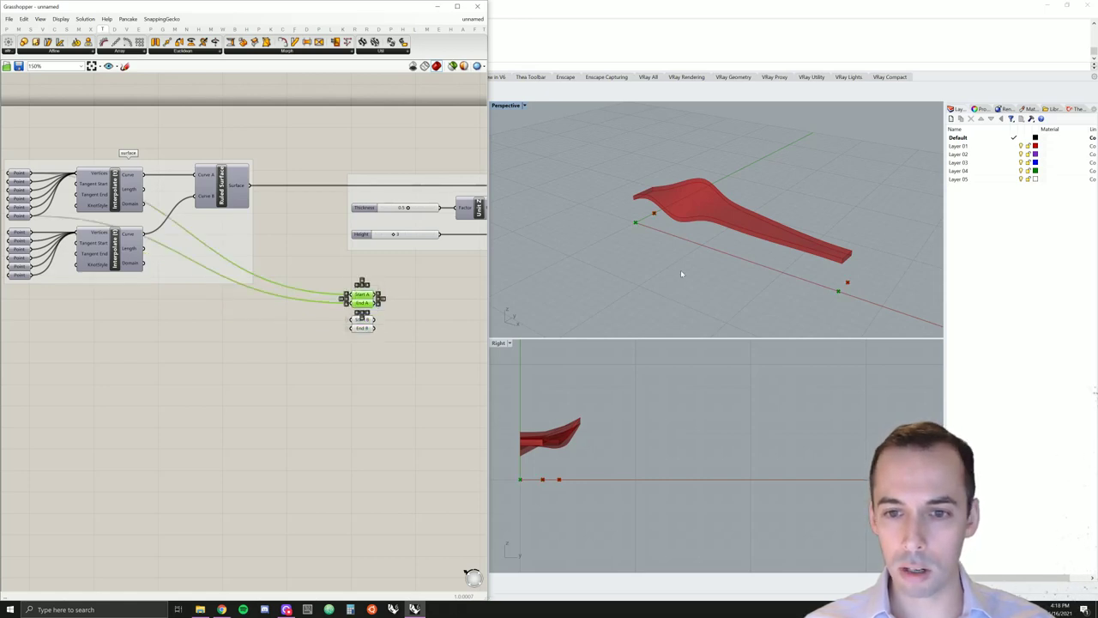
pyautogui.click(419, 344)
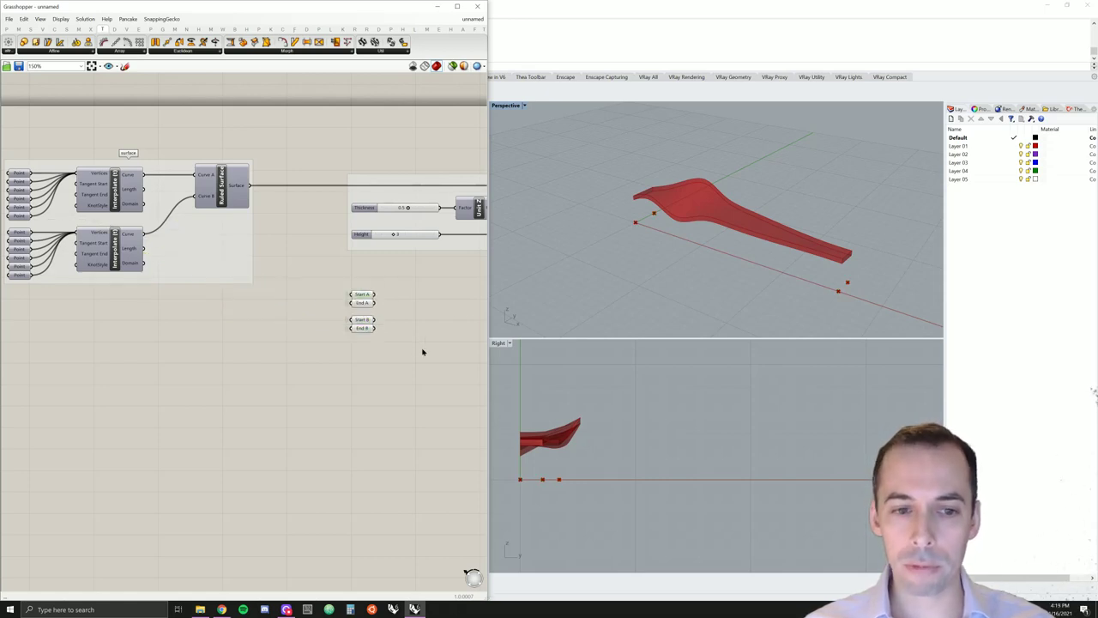
# - Add a two-point Line component beside the Start A and End A parameters and duplicate it beside Start B and End B
pyautogui.moveTo(421, 350); pyautogui.dragTo(284, 314, button='right')
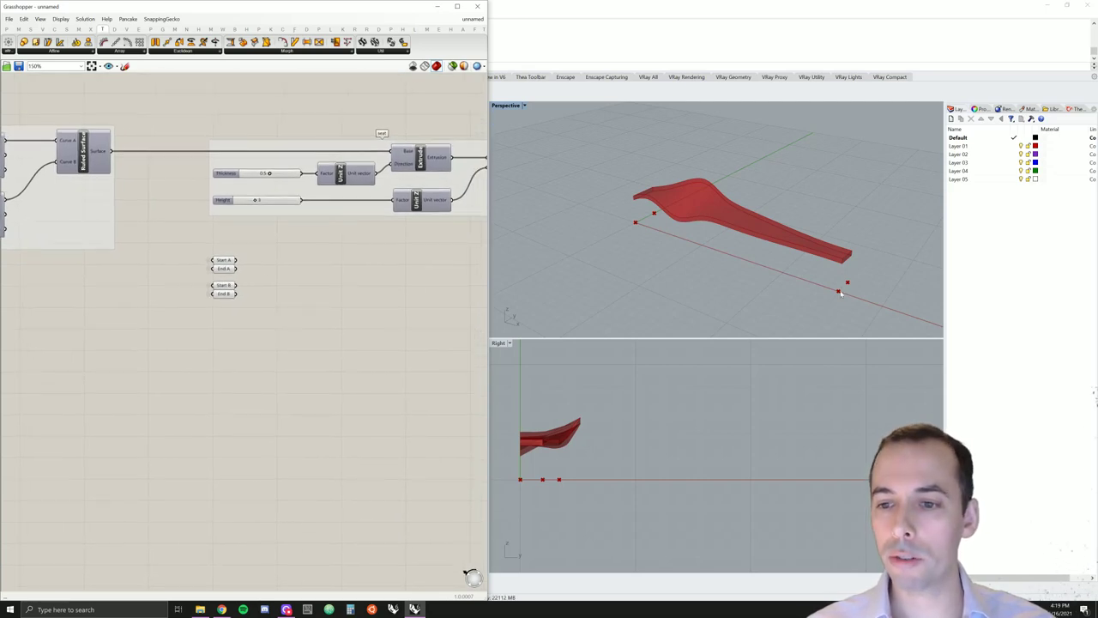
pyautogui.scroll(1, 264, 274)
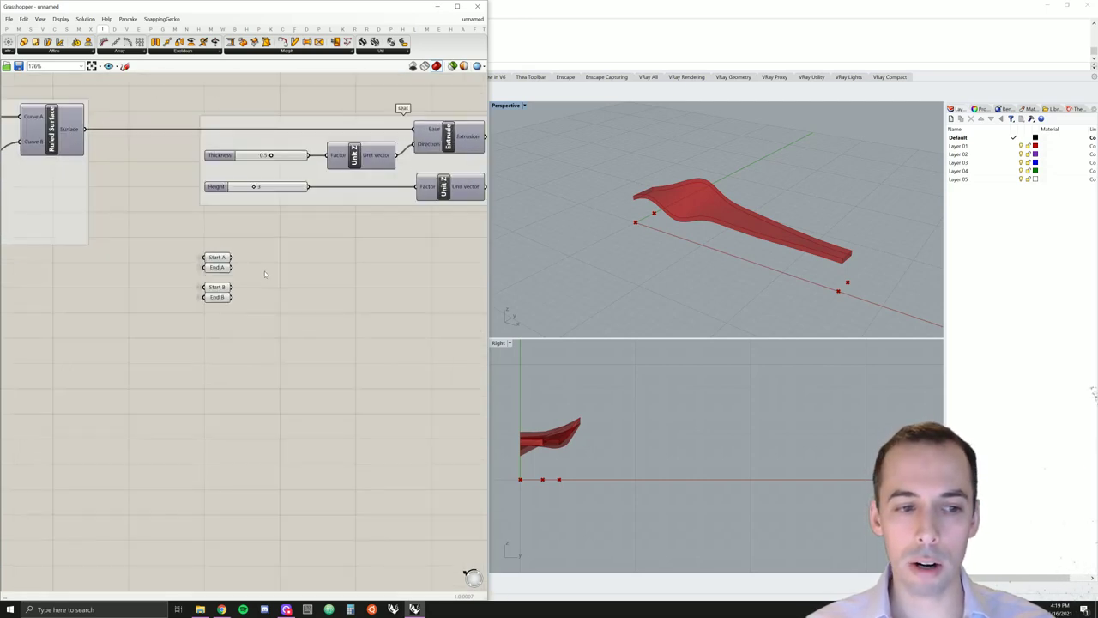
pyautogui.doubleClick(271, 264)
pyautogui.write('line')
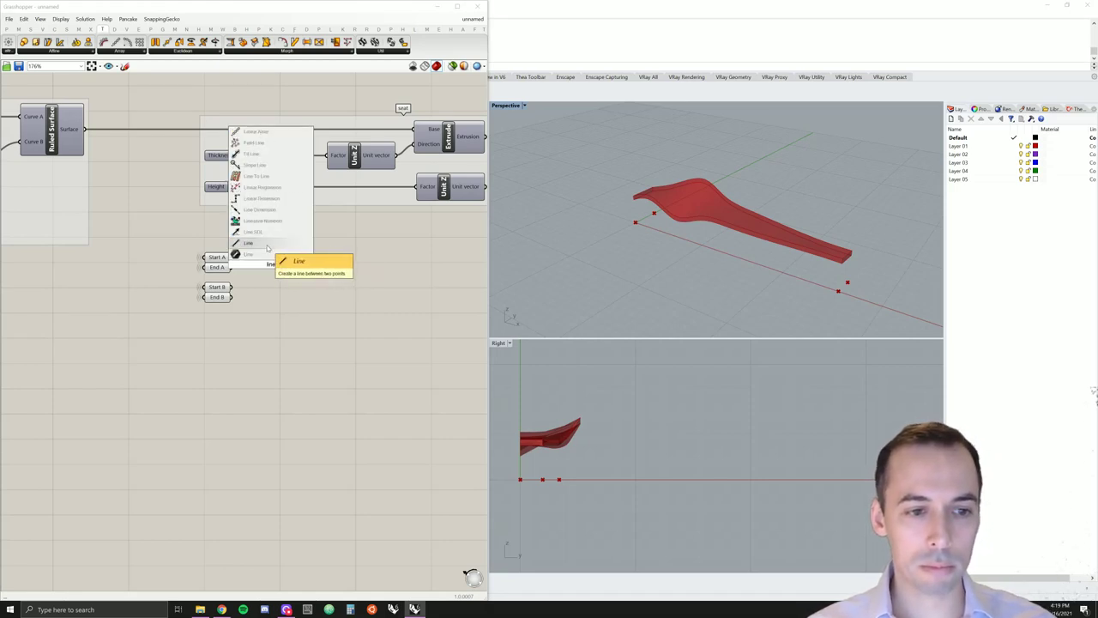
pyautogui.click(53, 30)
pyautogui.click(53, 30)
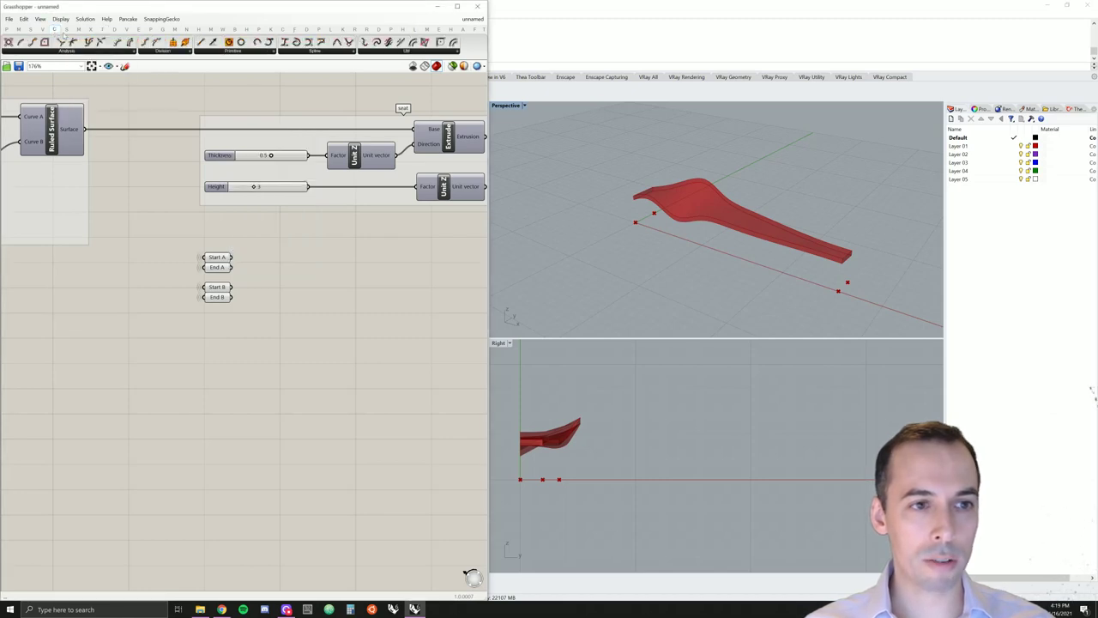
pyautogui.click(224, 51)
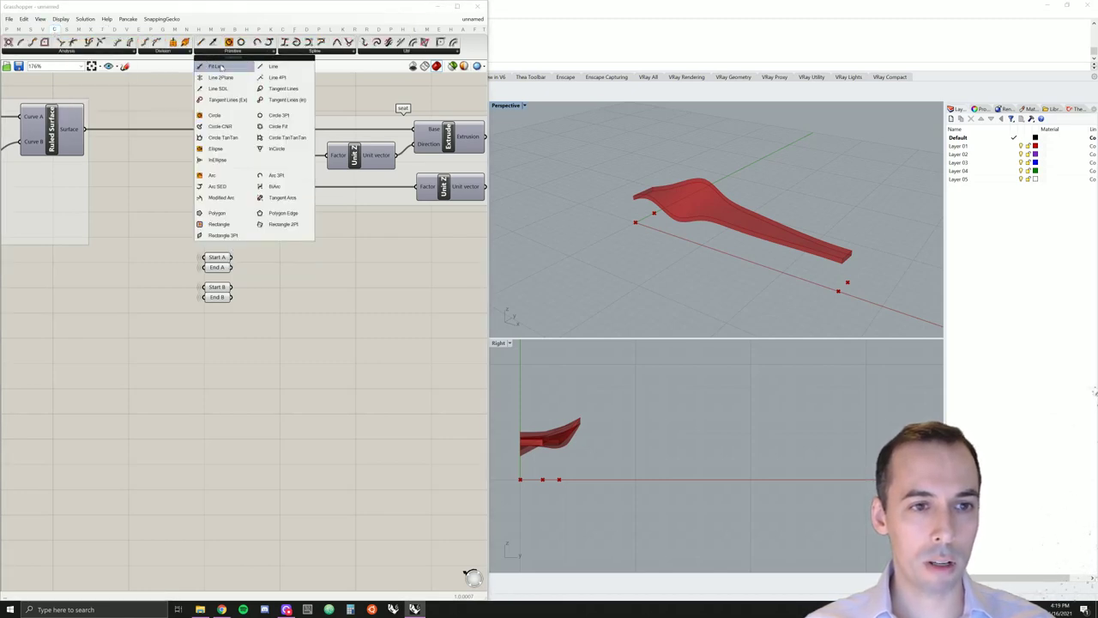
pyautogui.click(268, 68)
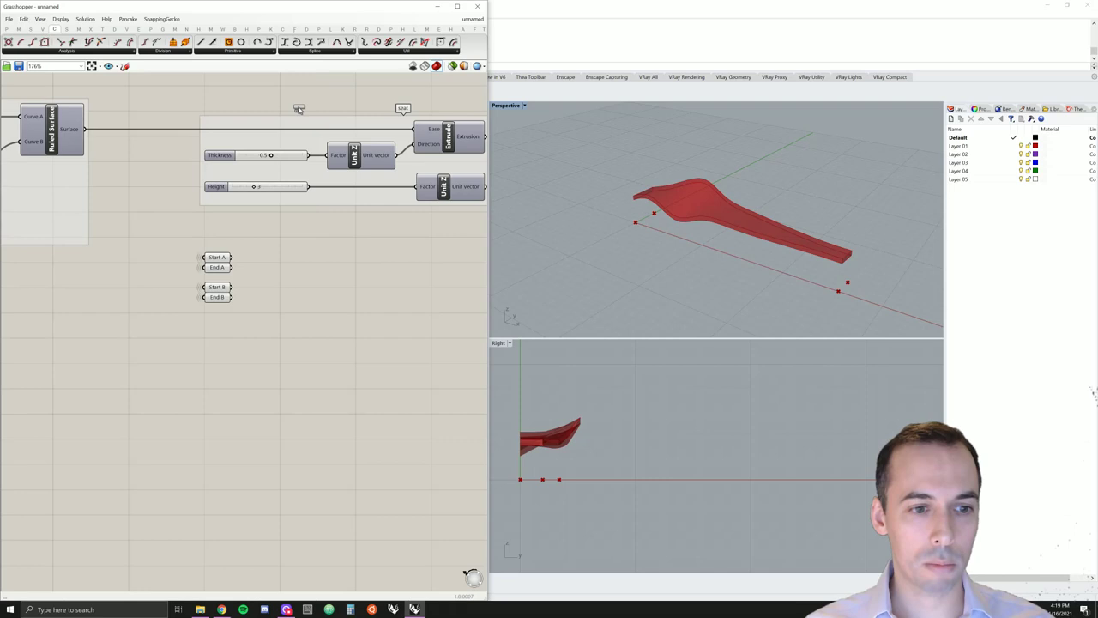
pyautogui.click(283, 256)
pyautogui.moveTo(273, 251); pyautogui.dragTo(324, 267)
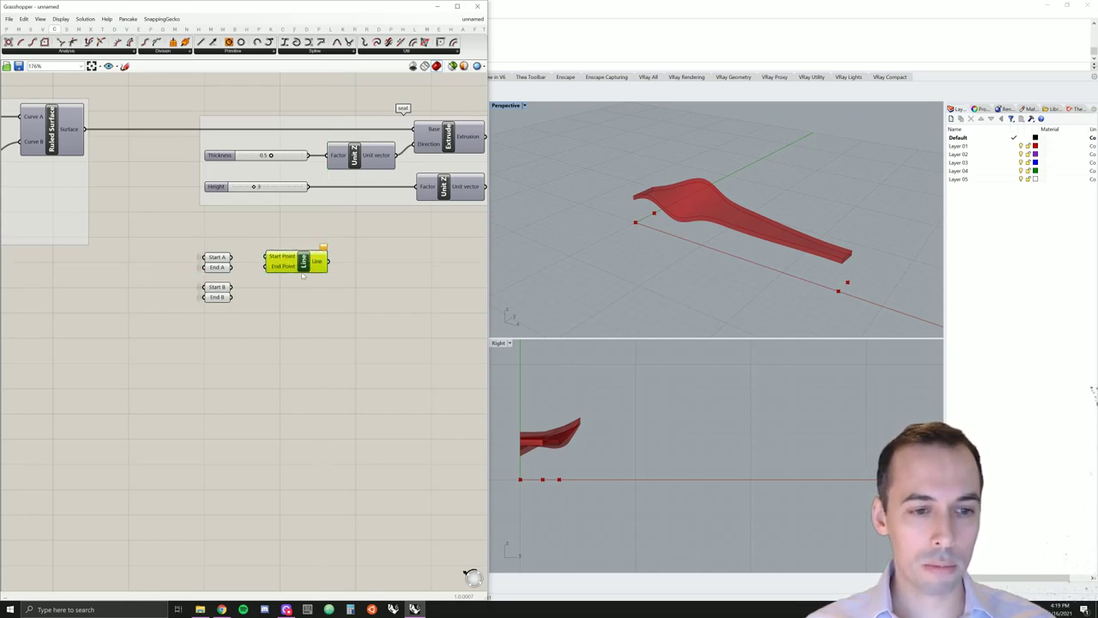
pyautogui.moveTo(305, 277); pyautogui.dragTo(298, 290)
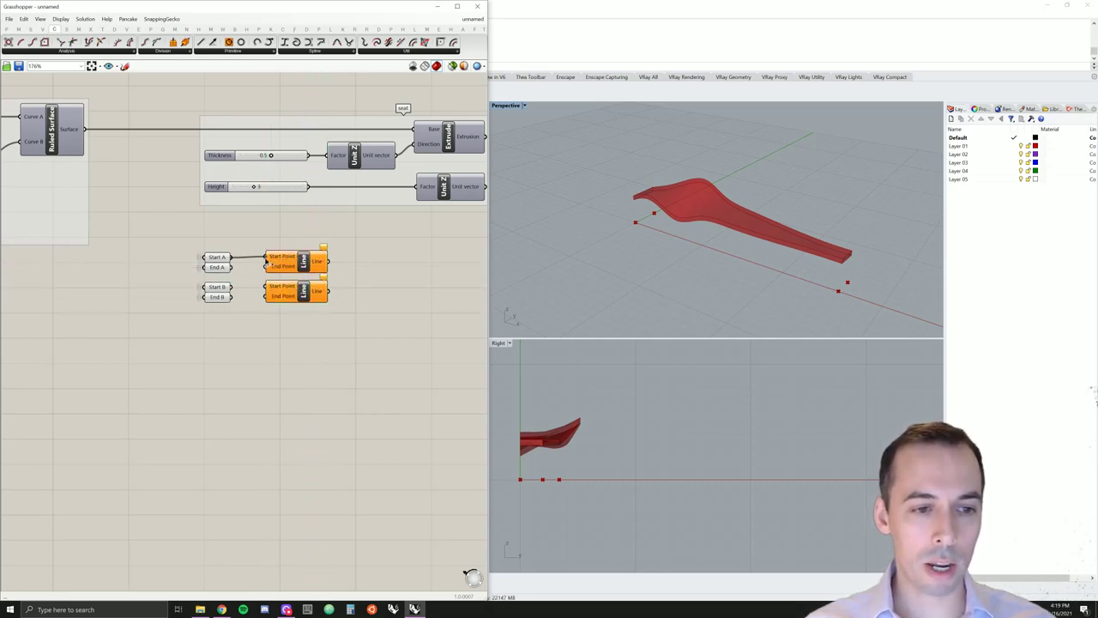
# - Connect Start A and Start B to the first Line's start and end points, and End A and End B to the second Line's
pyautogui.moveTo(274, 262); pyautogui.dragTo(268, 296)
pyautogui.click(302, 293)
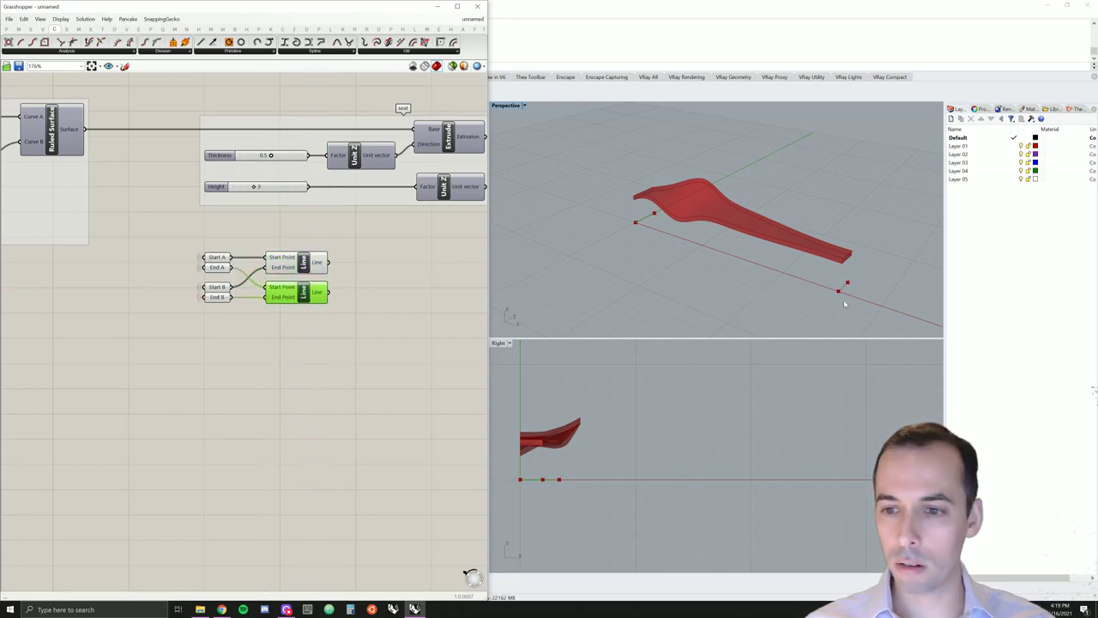
pyautogui.moveTo(851, 295); pyautogui.dragTo(775, 301, button='right')
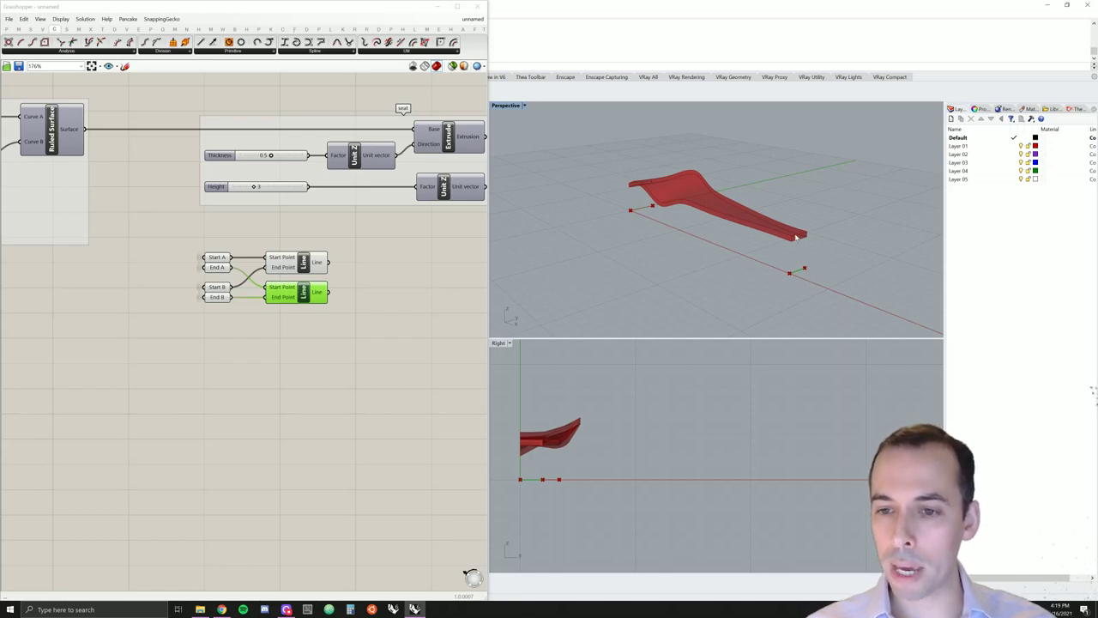
pyautogui.click(361, 322)
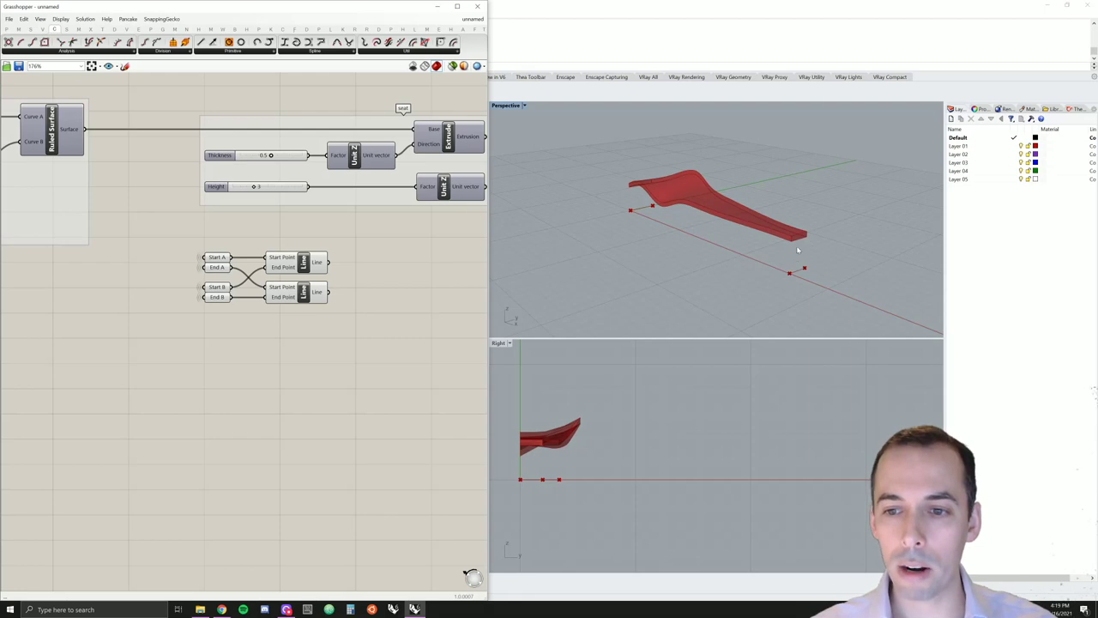
# - Add an Extrude component beside the two Line components and connect both Line outputs to its Base input
pyautogui.moveTo(425, 271); pyautogui.dragTo(301, 307, button='right')
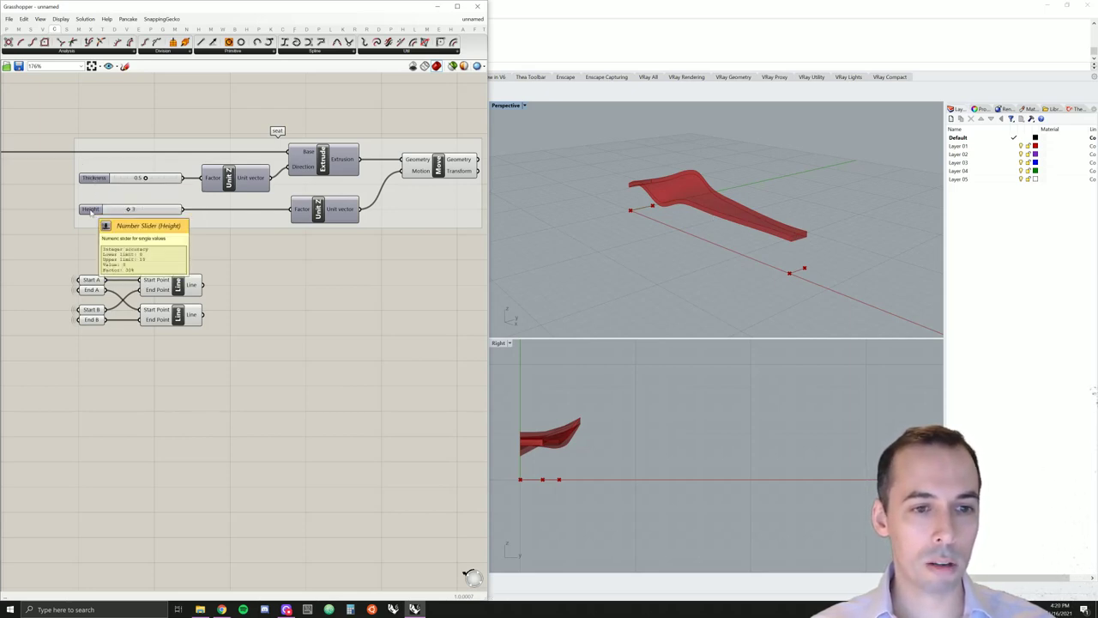
pyautogui.doubleClick(269, 310)
pyautogui.write('extrude')
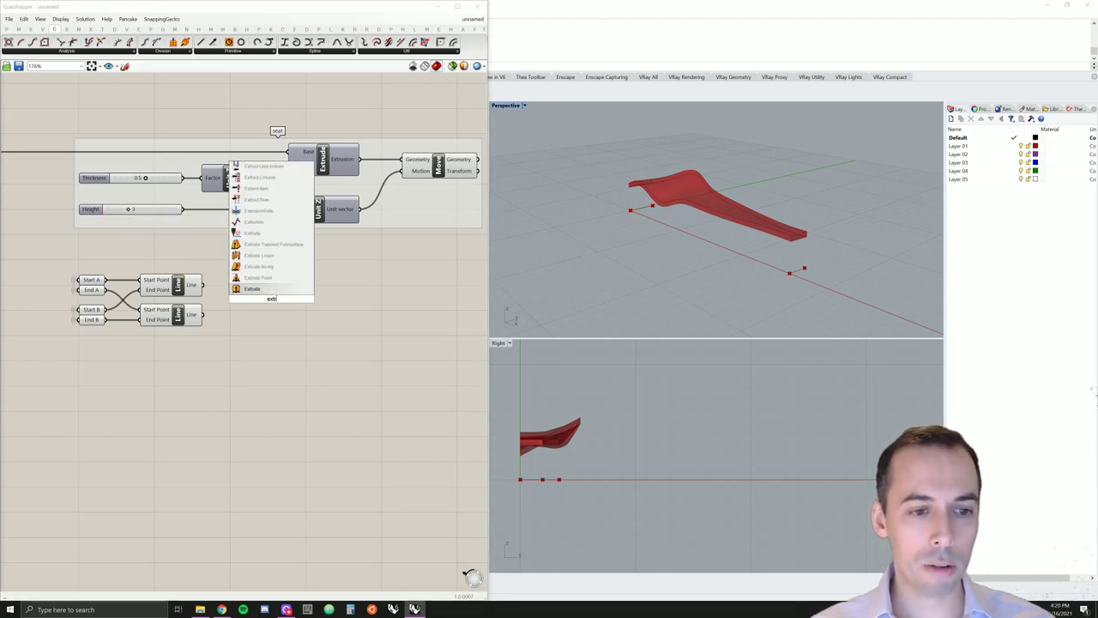
pyautogui.click(260, 292)
pyautogui.moveTo(260, 292); pyautogui.dragTo(322, 284)
pyautogui.doubleClick(324, 326)
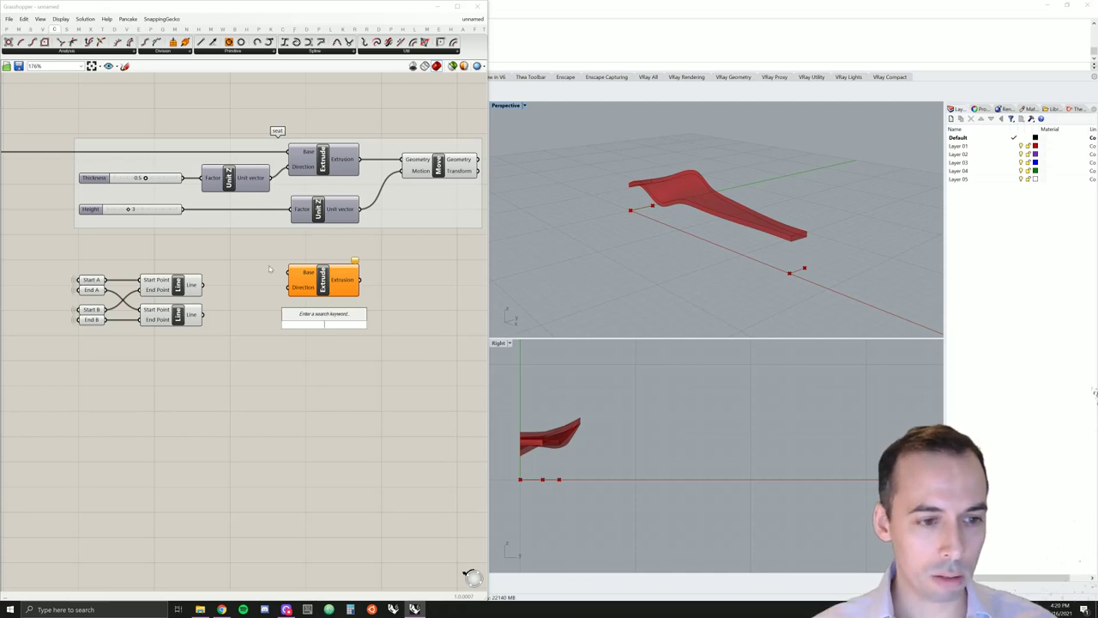
pyautogui.moveTo(203, 285); pyautogui.dragTo(361, 292)
pyautogui.click(217, 314)
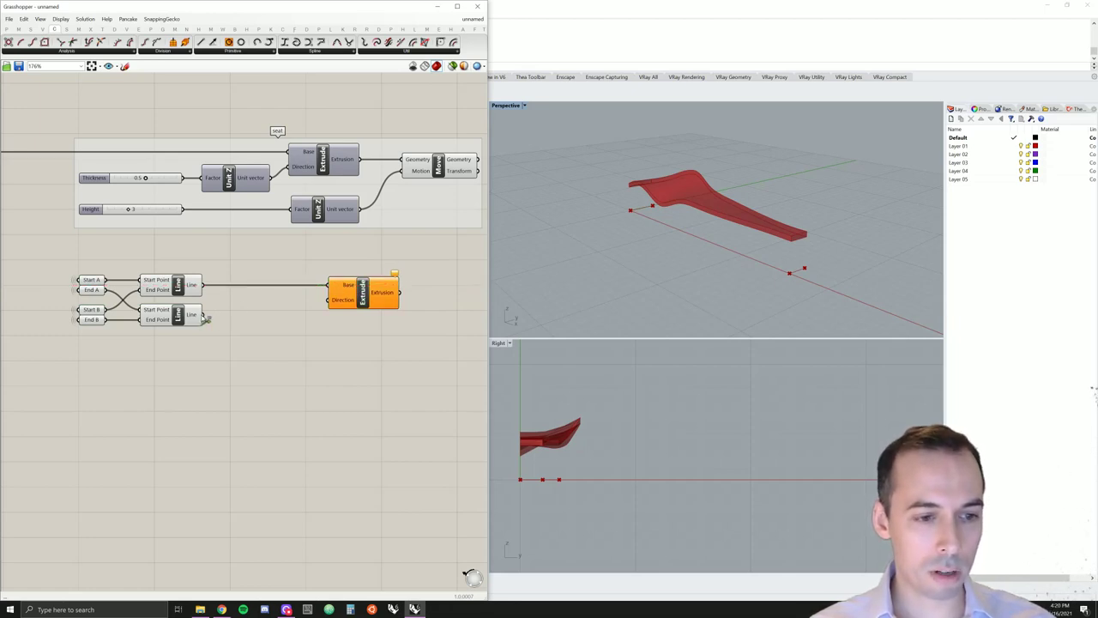
pyautogui.moveTo(203, 315); pyautogui.dragTo(339, 286)
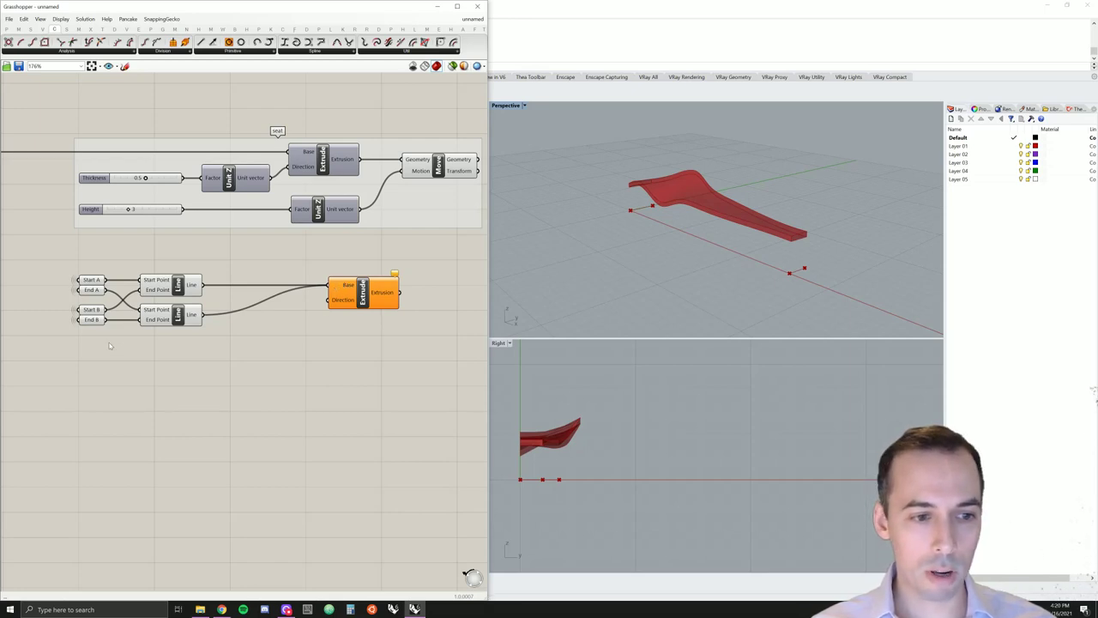
# - Add a Unit Z vector component below the Line components and connect it to the new Extrude's Direction input
pyautogui.doubleClick(265, 351)
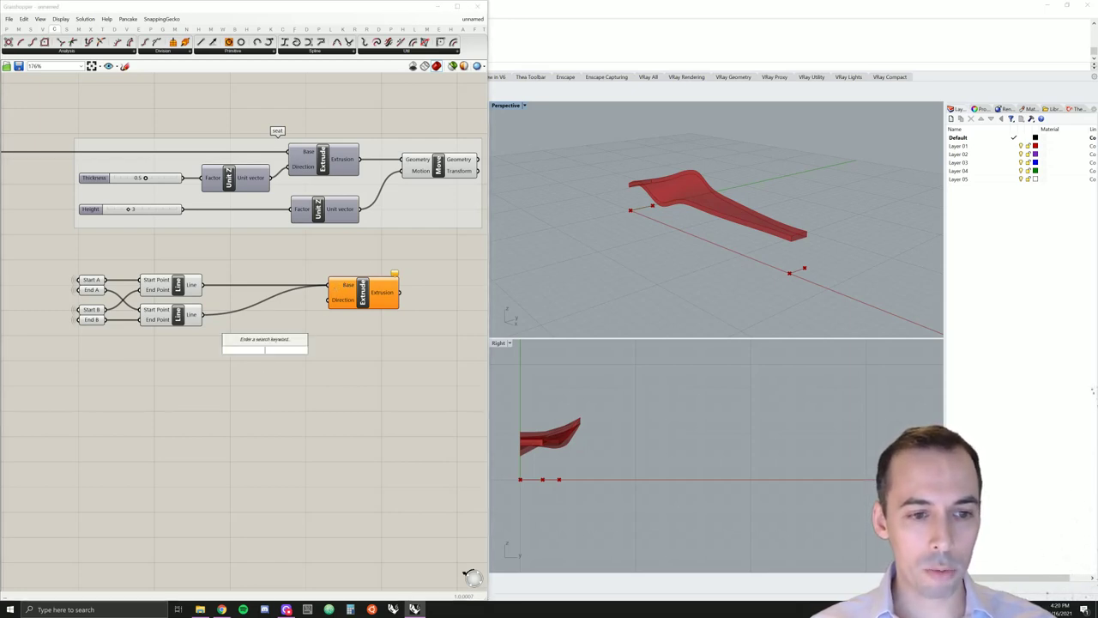
pyautogui.write('uni')
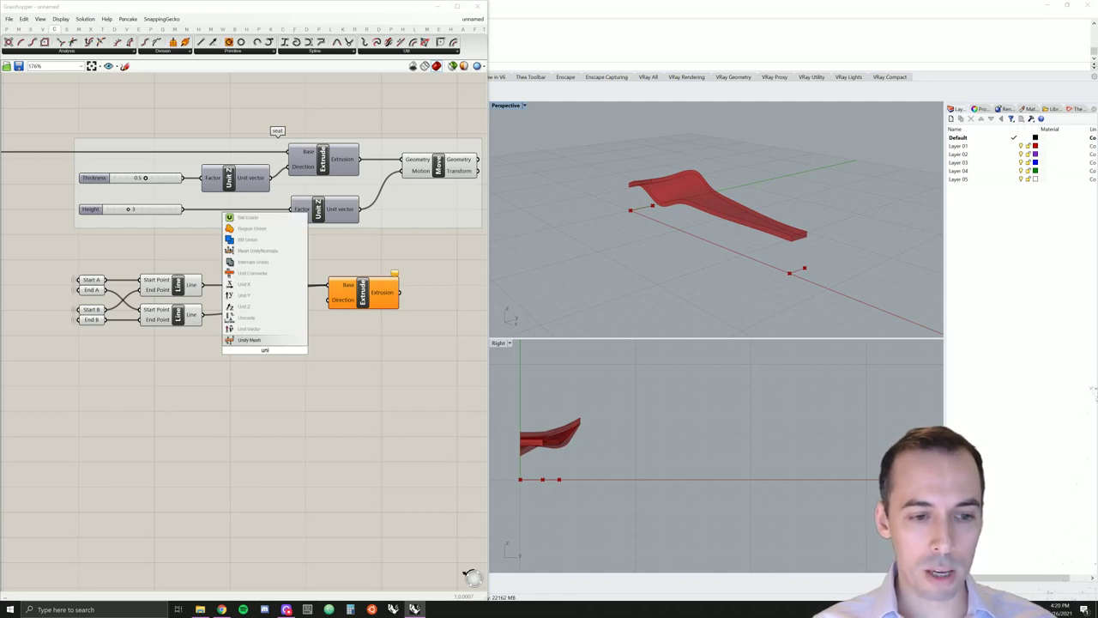
pyautogui.write('t z')
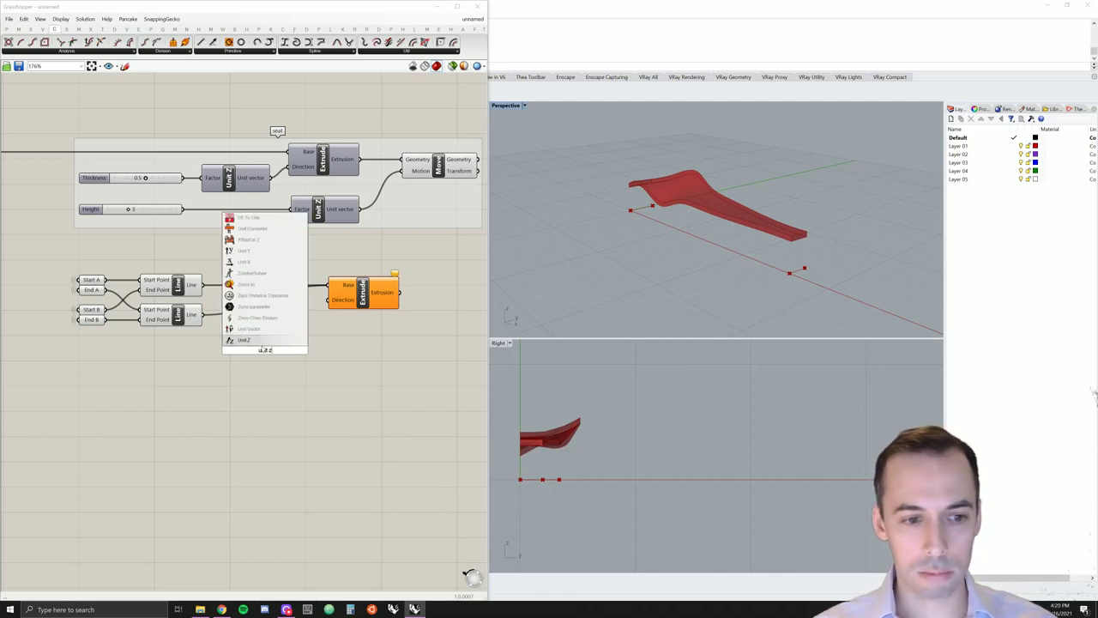
pyautogui.click(258, 341)
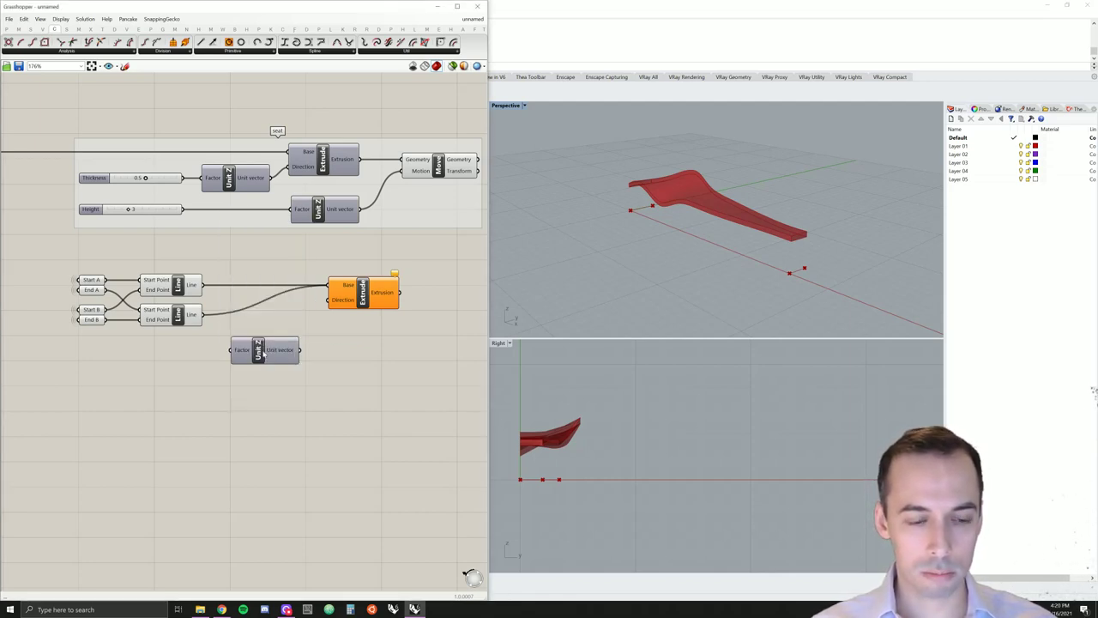
pyautogui.moveTo(264, 352); pyautogui.dragTo(333, 298)
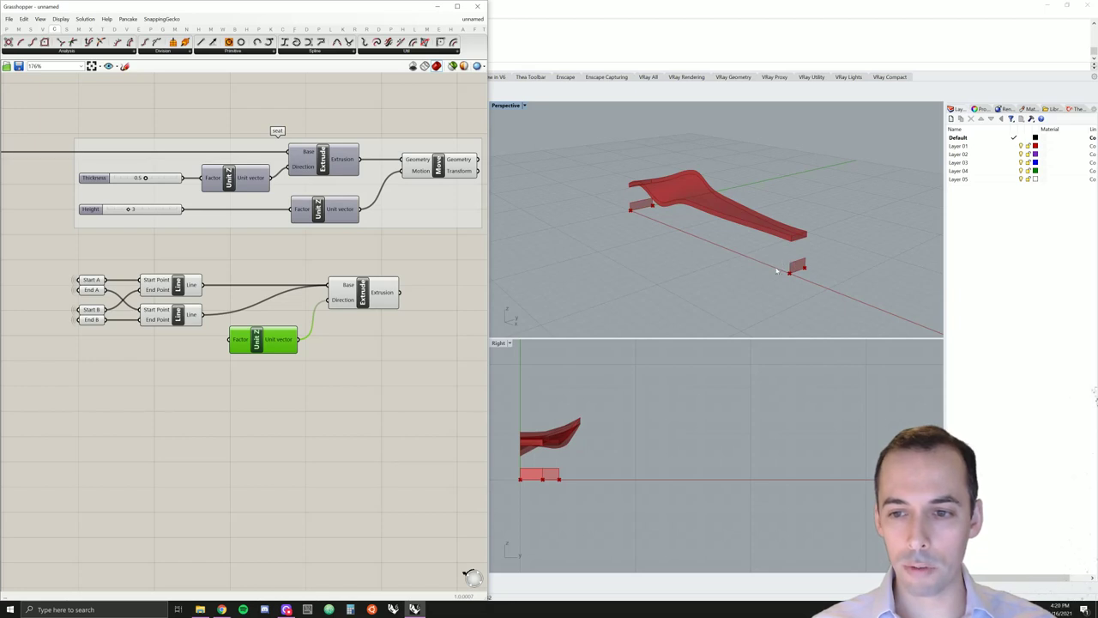
pyautogui.moveTo(777, 271); pyautogui.dragTo(782, 260, button='right')
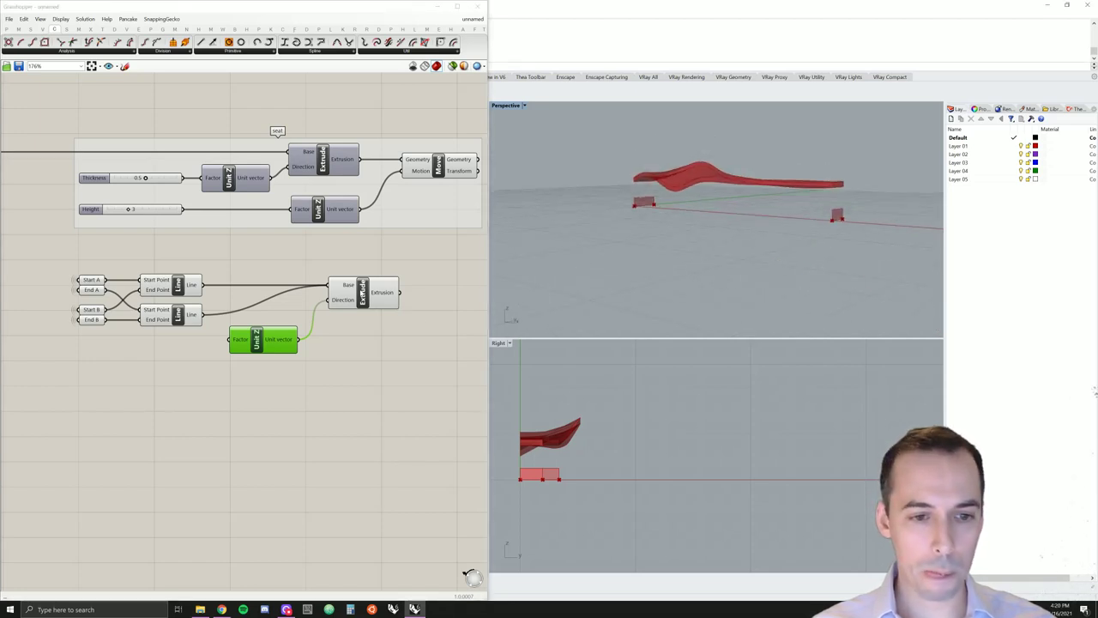
# - Insert a relay before the new Extrude's Base to carry both Line outputs, and disconnect the second Line's direct wire to Base
pyautogui.moveTo(362, 292); pyautogui.dragTo(409, 292)
pyautogui.moveTo(270, 344)
pyautogui.mouseDown()
pyautogui.moveTo(298, 344)
pyautogui.moveTo(272, 344)
pyautogui.mouseUp()
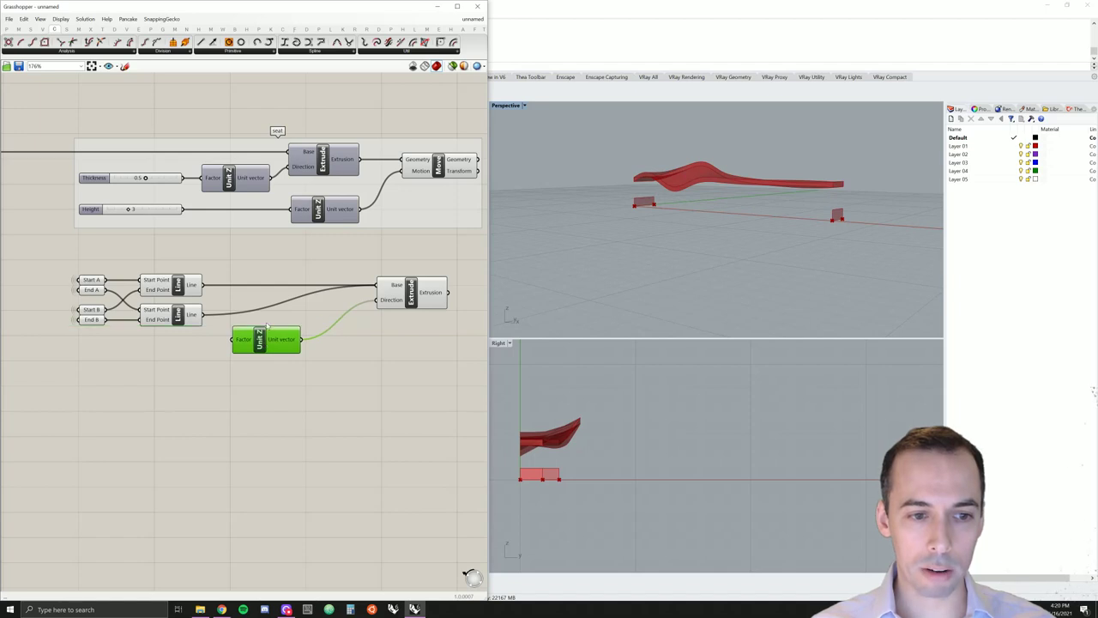
pyautogui.click(295, 290)
pyautogui.doubleClick(293, 288)
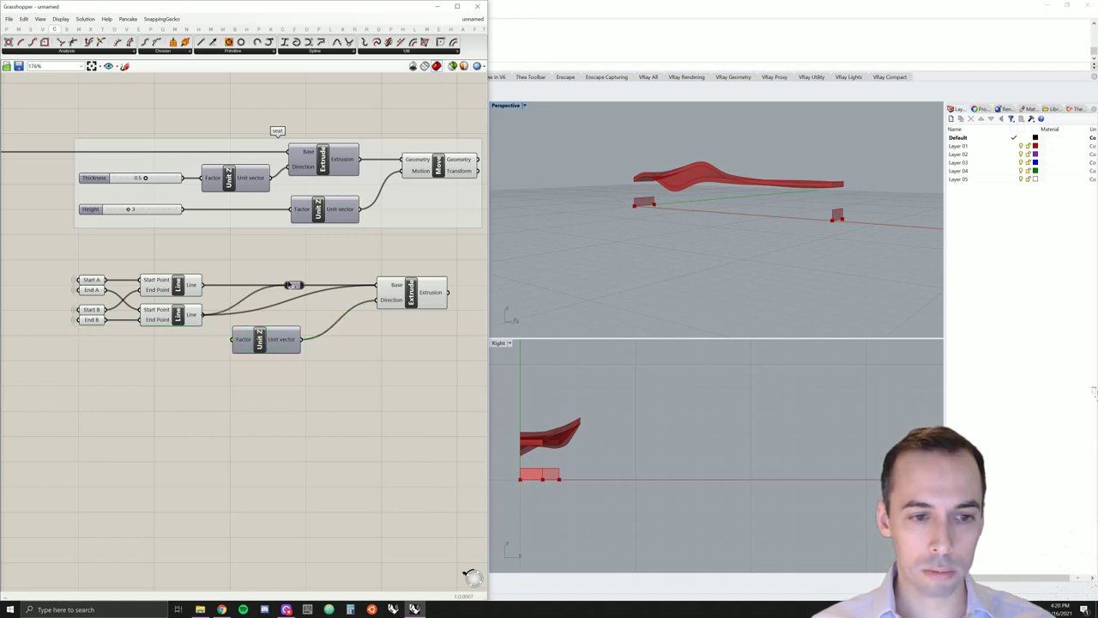
pyautogui.moveTo(288, 285)
pyautogui.mouseDown()
pyautogui.moveTo(204, 285)
pyautogui.moveTo(266, 303)
pyautogui.moveTo(286, 289)
pyautogui.mouseUp()
pyautogui.click(294, 316)
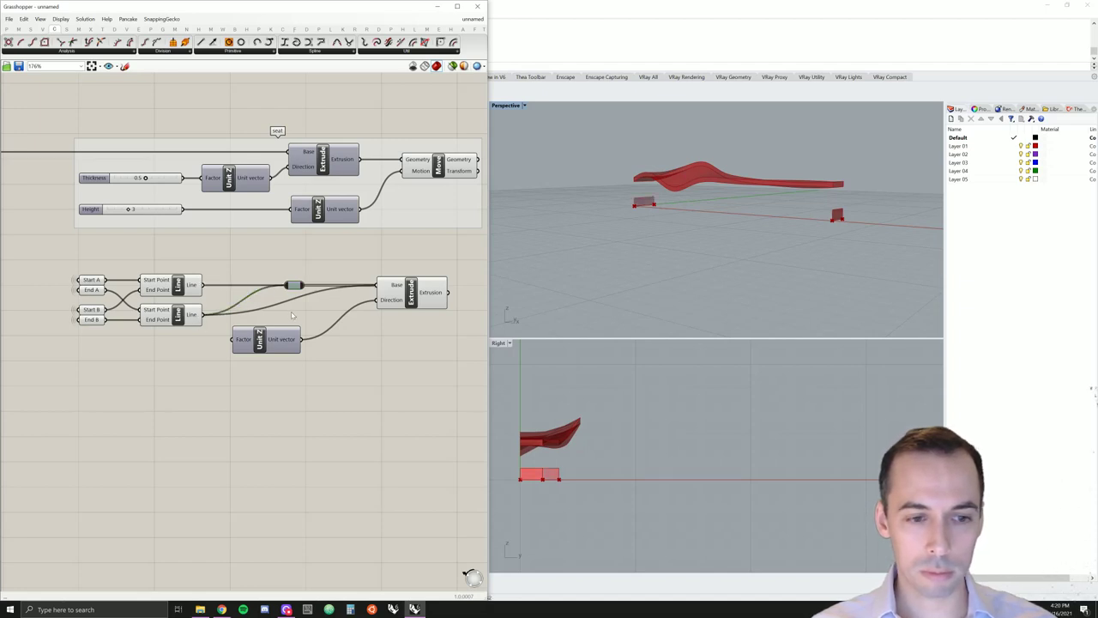
pyautogui.rightClick(395, 285)
pyautogui.moveTo(441, 307)
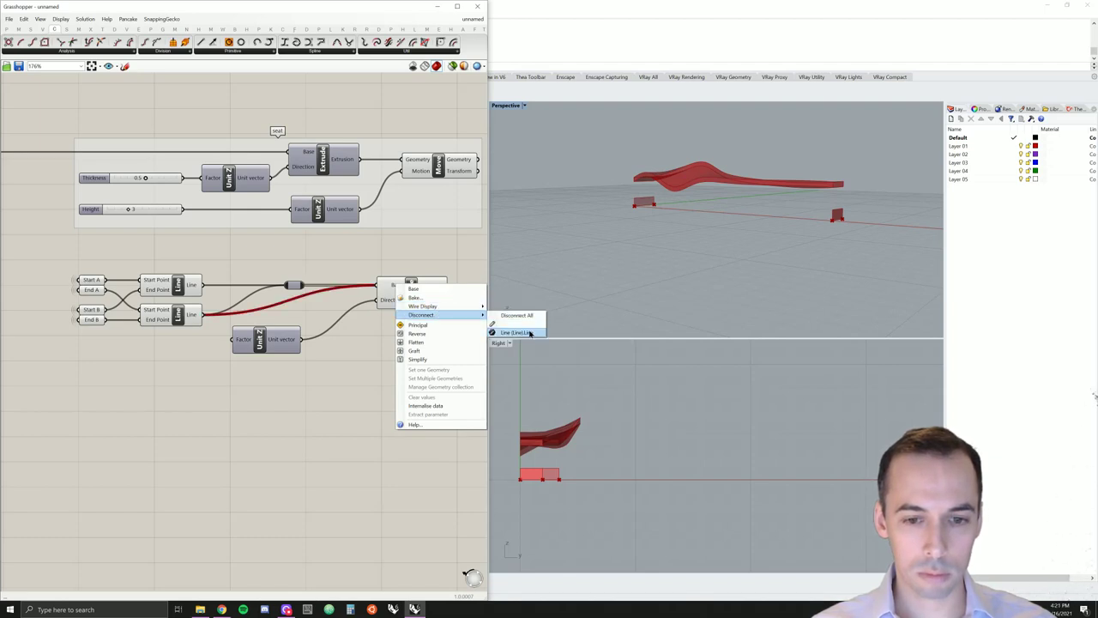
pyautogui.click(517, 332)
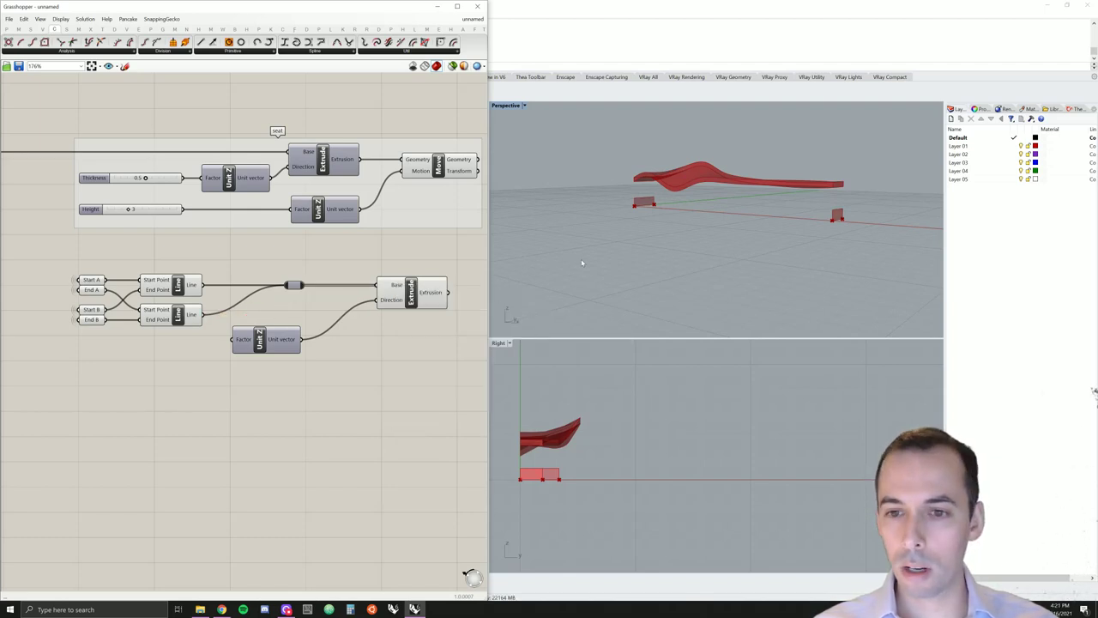
# - Connect the Height slider to the Factor input of the Unit Z that drives the leg extrusion
pyautogui.moveTo(581, 260); pyautogui.dragTo(711, 274, button='right')
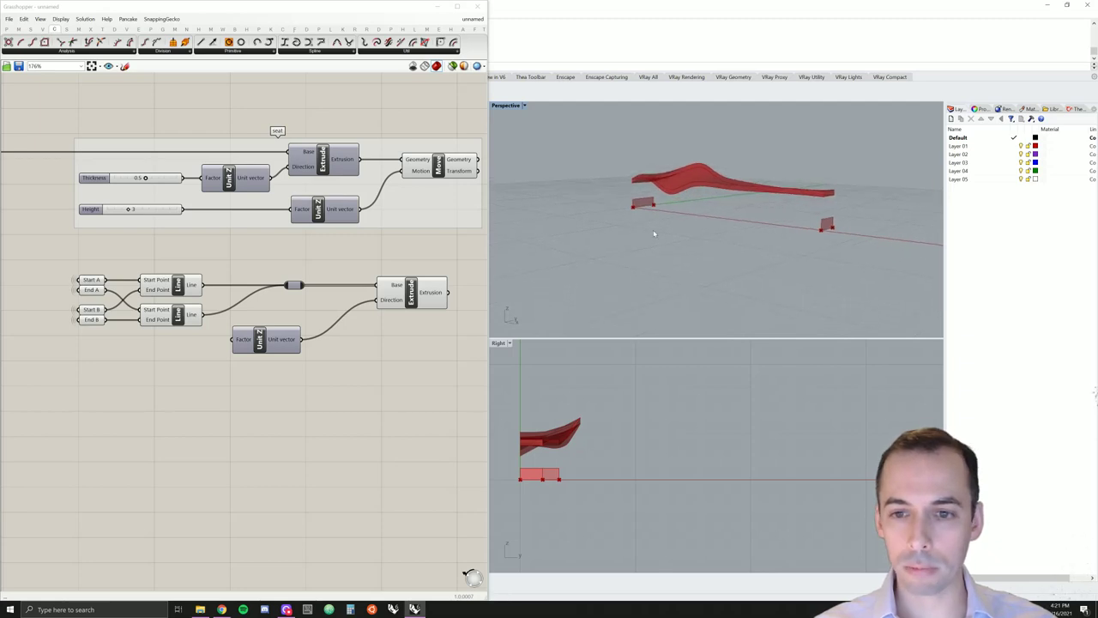
pyautogui.moveTo(352, 353); pyautogui.dragTo(393, 333, button='right')
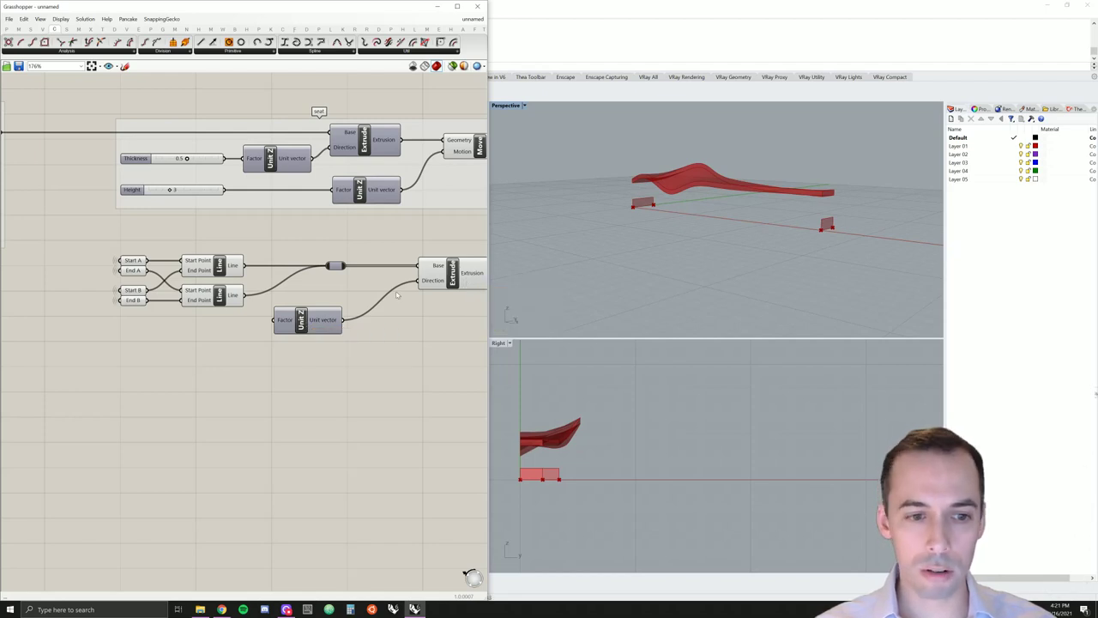
pyautogui.click(134, 190)
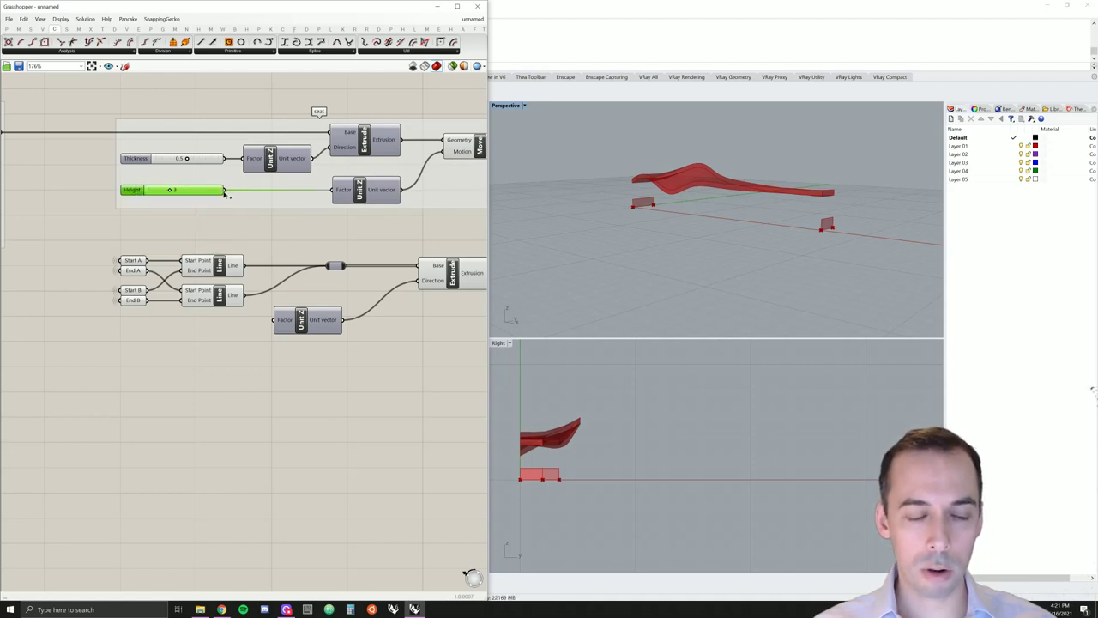
pyautogui.moveTo(225, 189); pyautogui.dragTo(282, 328)
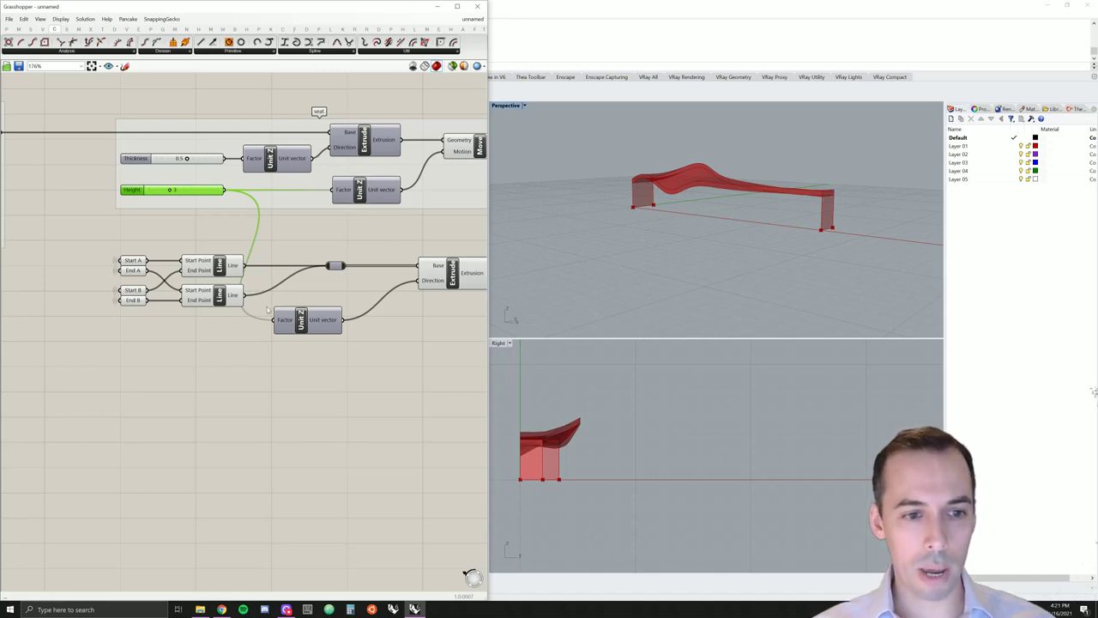
# - Place a Number parameter below the End B parameter and connect the Height slider to it
pyautogui.doubleClick(207, 338)
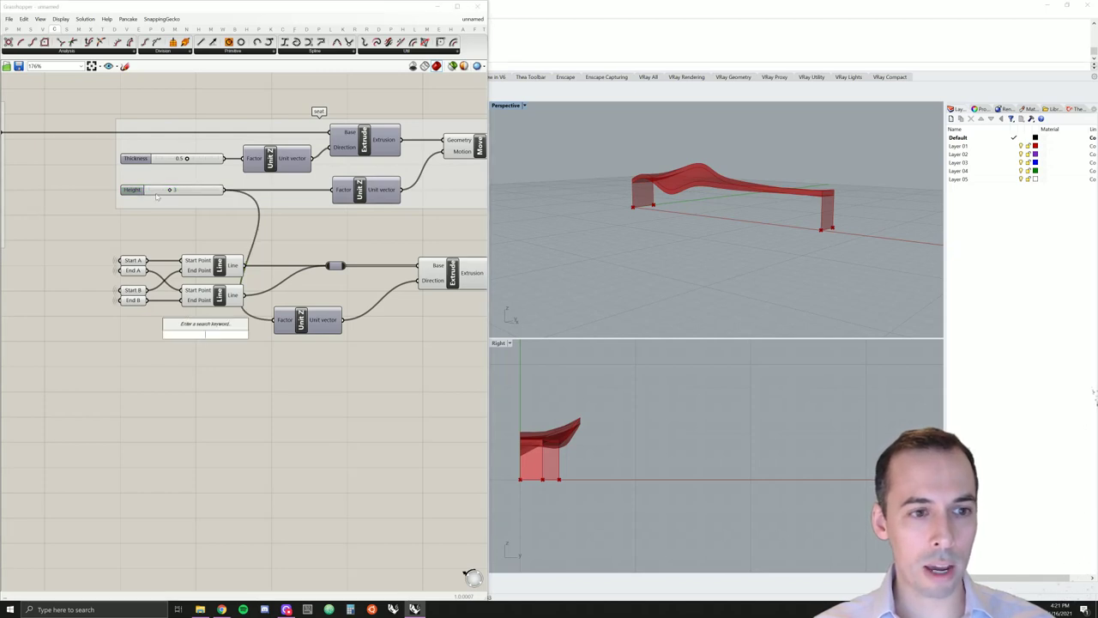
pyautogui.click(8, 29)
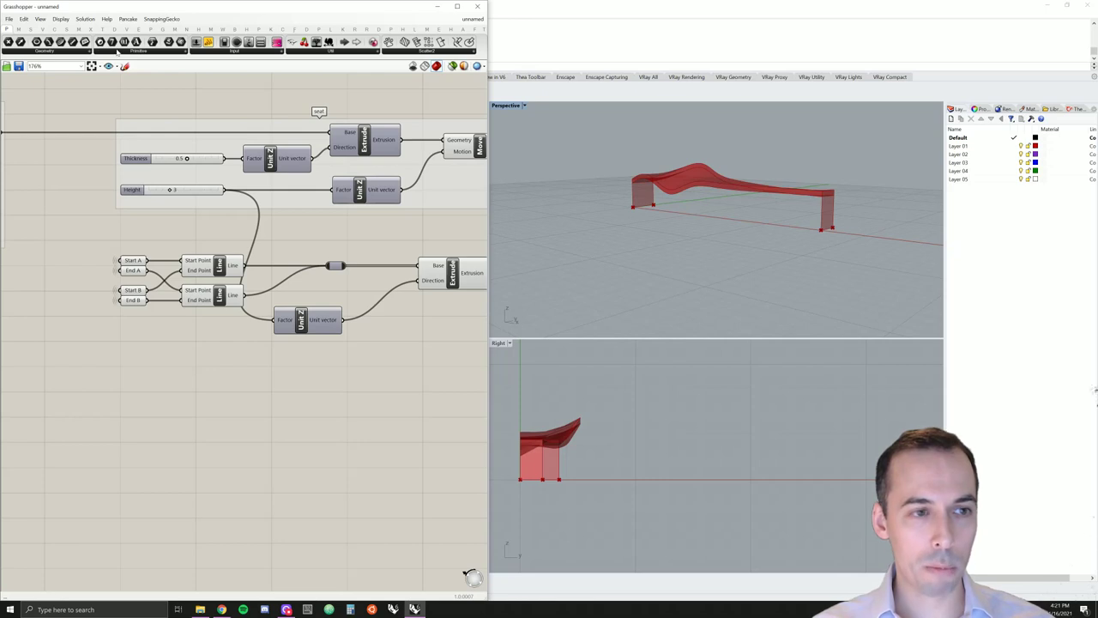
pyautogui.click(118, 51)
pyautogui.click(118, 78)
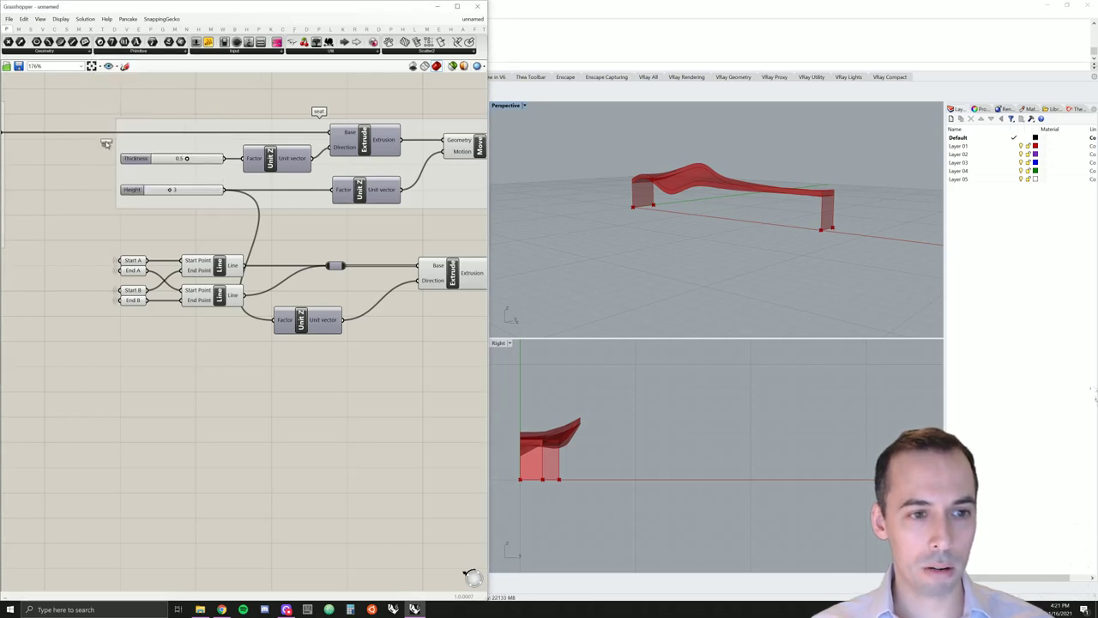
pyautogui.click(133, 329)
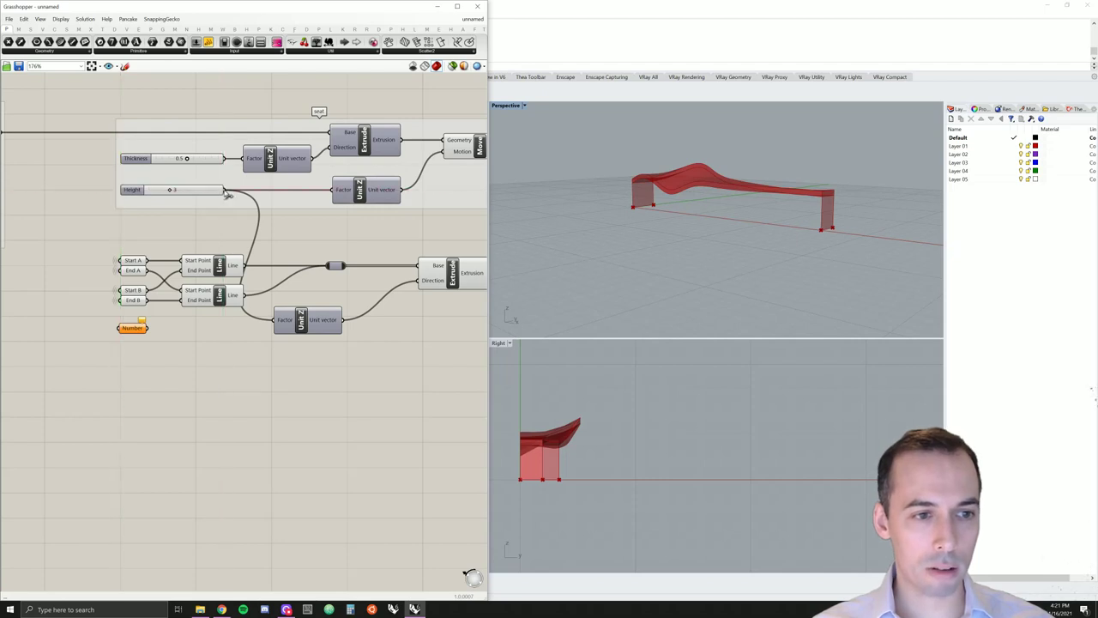
pyautogui.moveTo(226, 190); pyautogui.dragTo(120, 330)
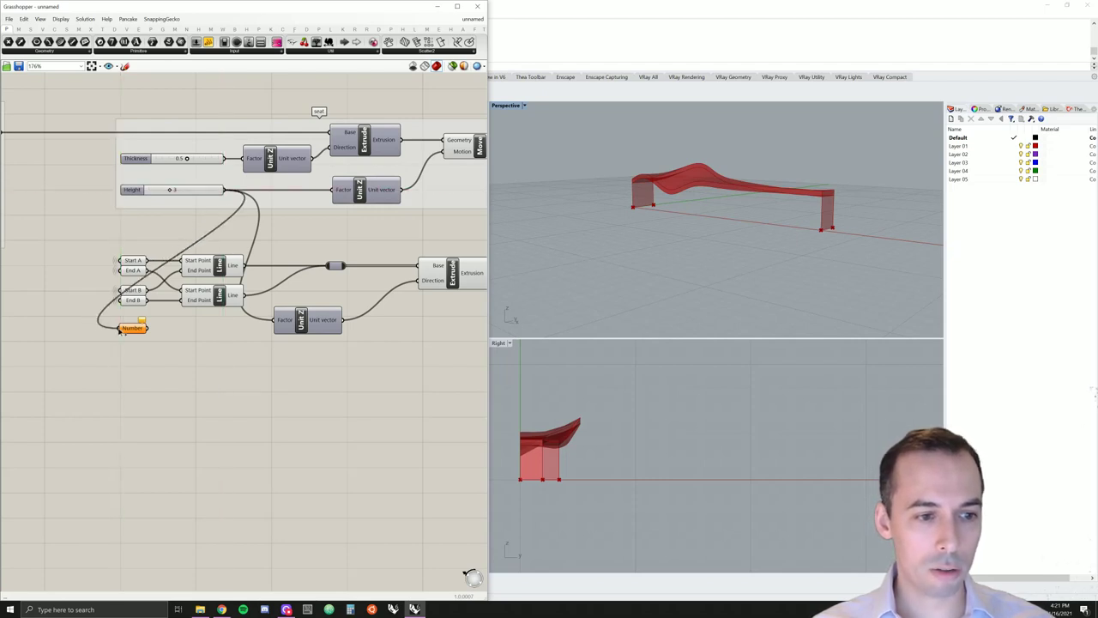
# - Set the Number parameter's wire display to Hidden and open its settings for renaming
pyautogui.rightClick(133, 330)
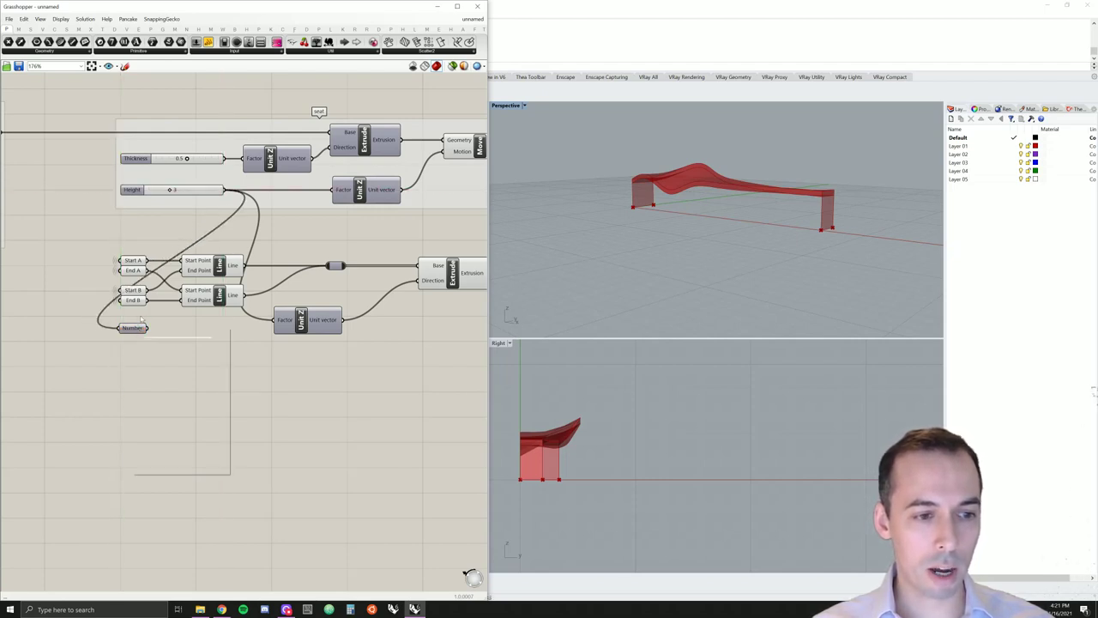
pyautogui.moveTo(160, 351)
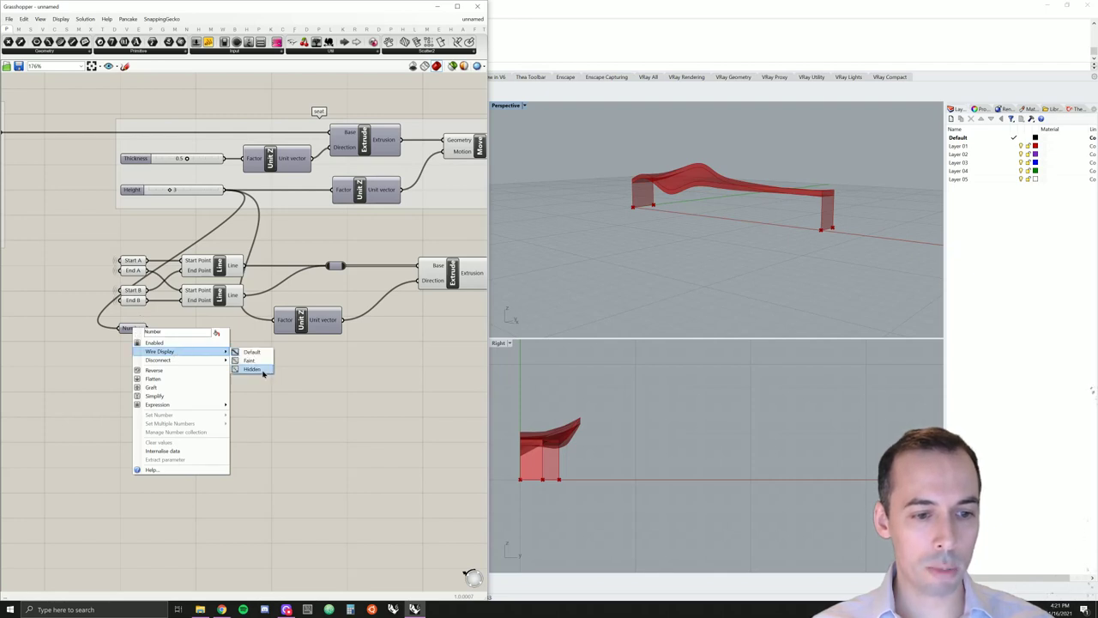
pyautogui.click(250, 370)
pyautogui.rightClick(136, 330)
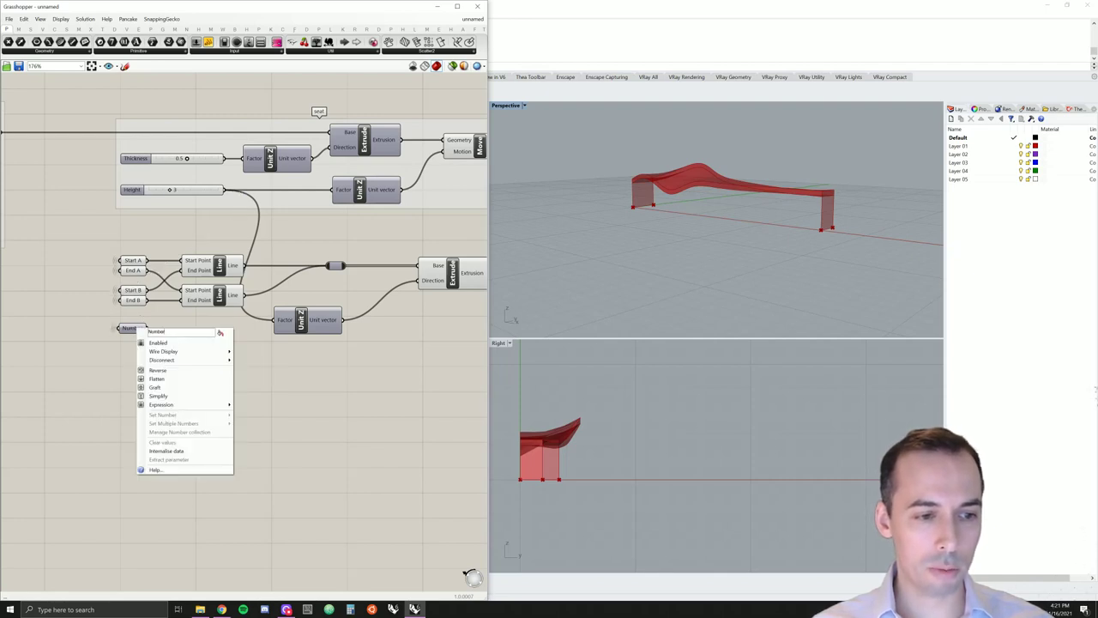
# - Rename the loose Number parameter Height, wire it into the Factor of the legs' Unit Z, and align it with that component
pyautogui.write('Height')
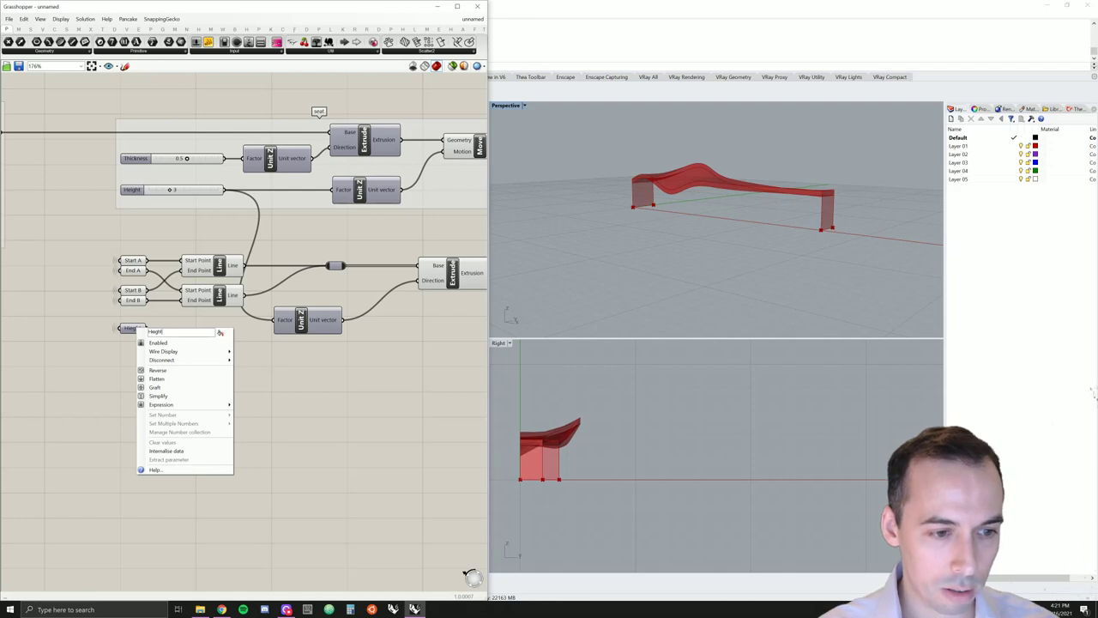
pyautogui.press('BackSpace')
pyautogui.press('BackSpace')
pyautogui.press('BackSpace')
pyautogui.press('BackSpace')
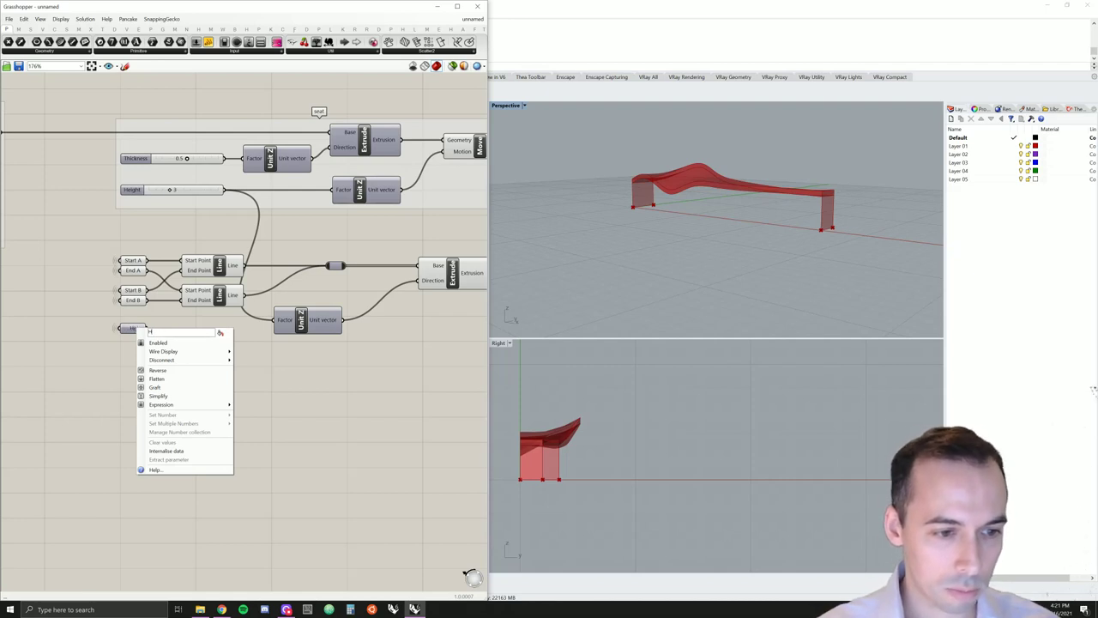
pyautogui.write('ight')
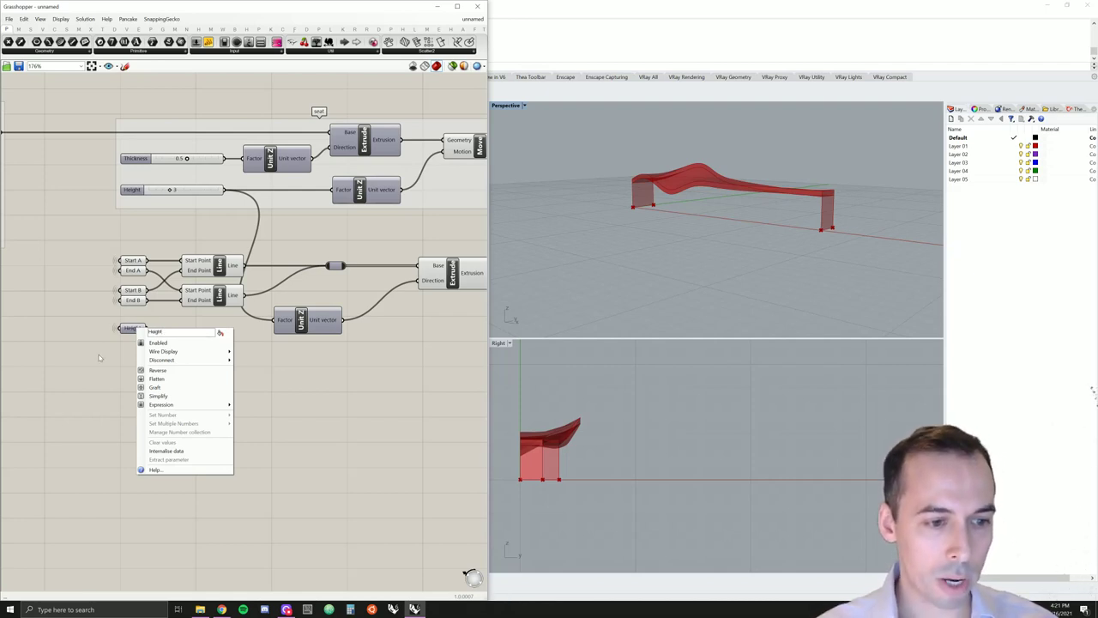
pyautogui.click(103, 357)
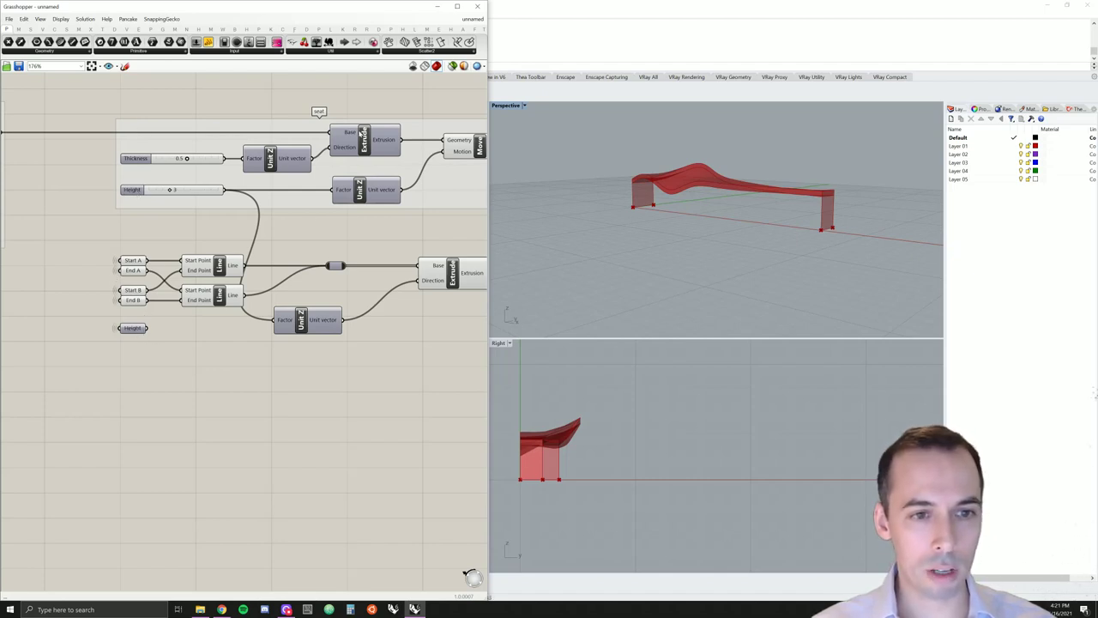
pyautogui.moveTo(147, 328); pyautogui.dragTo(273, 326)
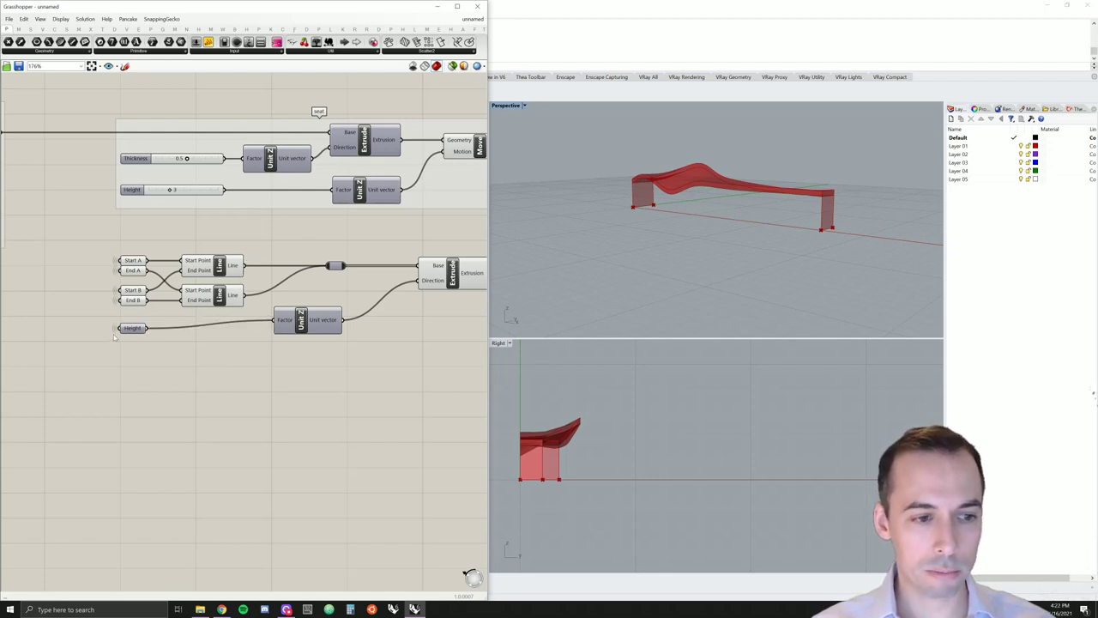
pyautogui.moveTo(134, 331); pyautogui.dragTo(133, 322)
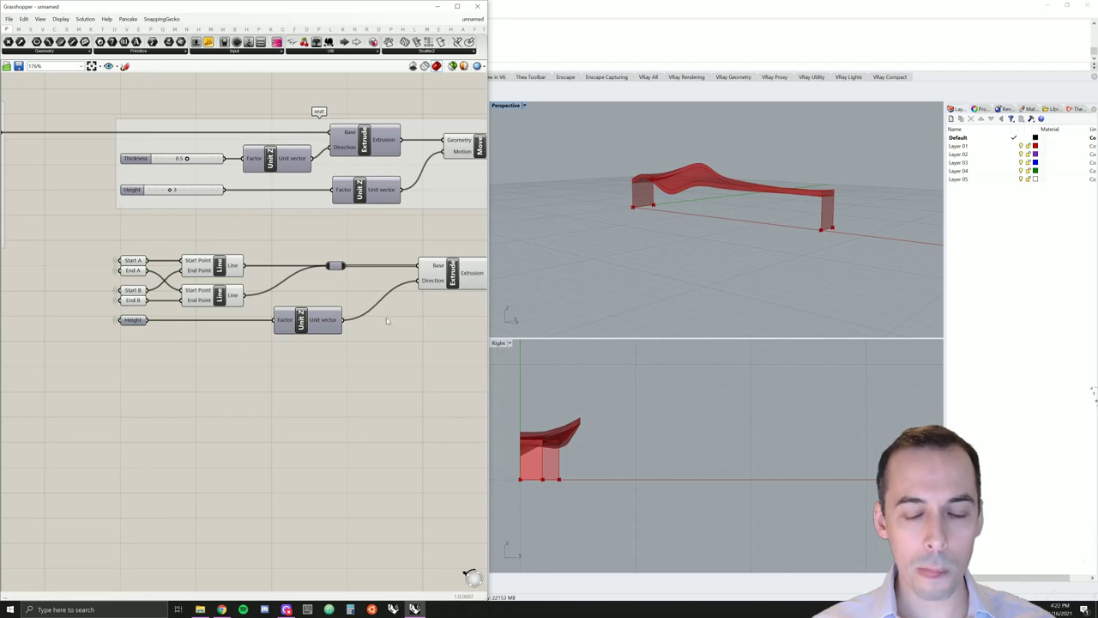
# - Examine how the extruded leg surfaces meet the underside of the seat at both ends of the bench
pyautogui.moveTo(388, 323); pyautogui.dragTo(369, 330, button='right')
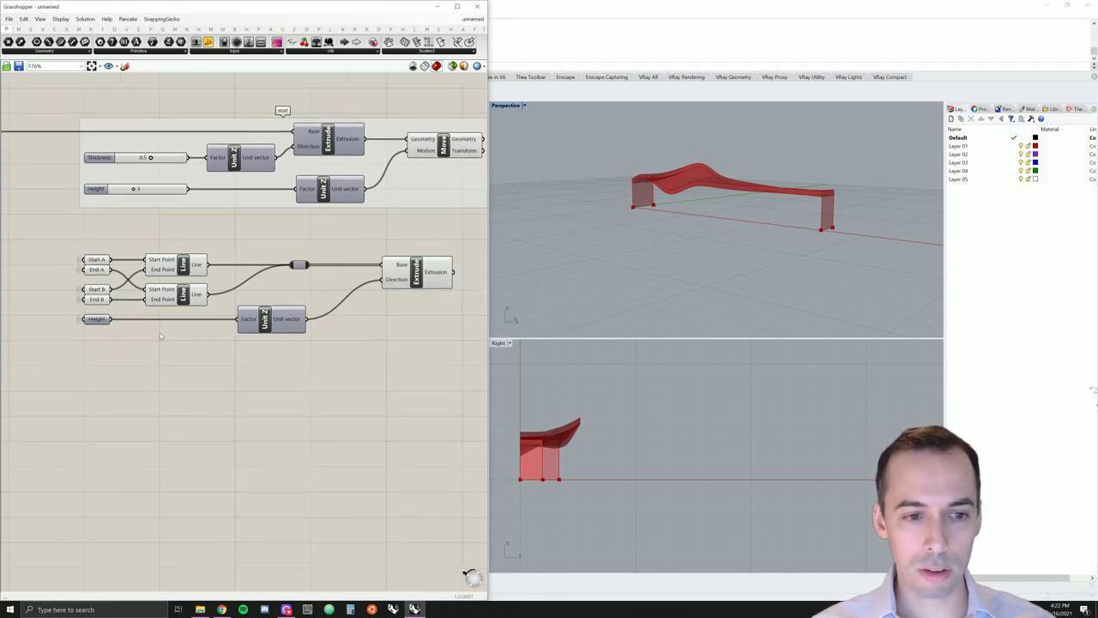
pyautogui.scroll(5, 789, 232)
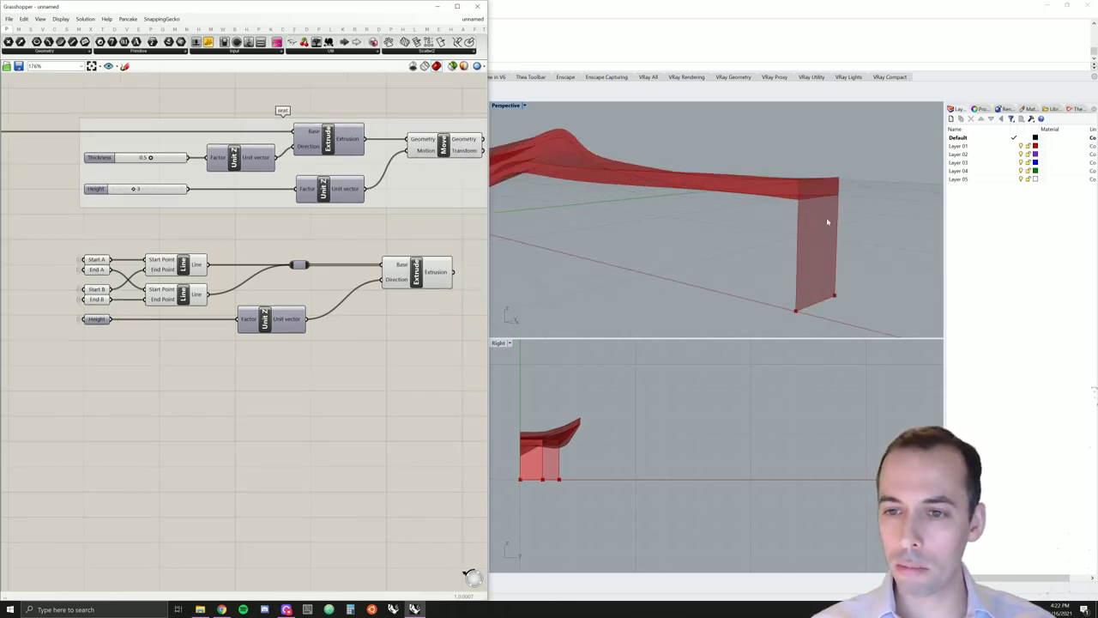
pyautogui.click(420, 273)
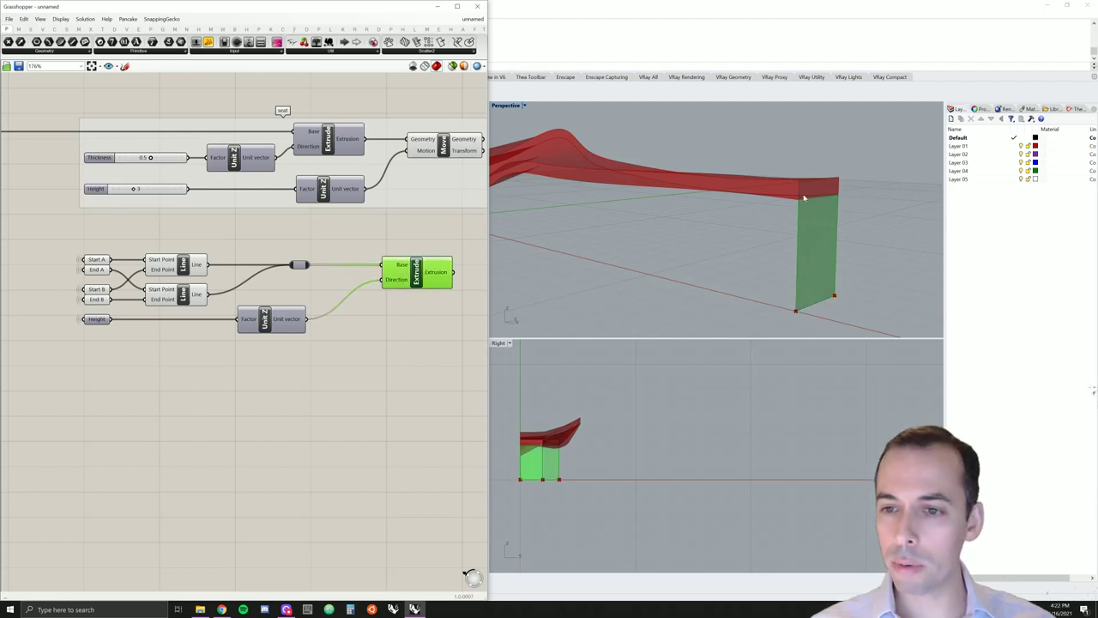
pyautogui.scroll(5, 809, 199)
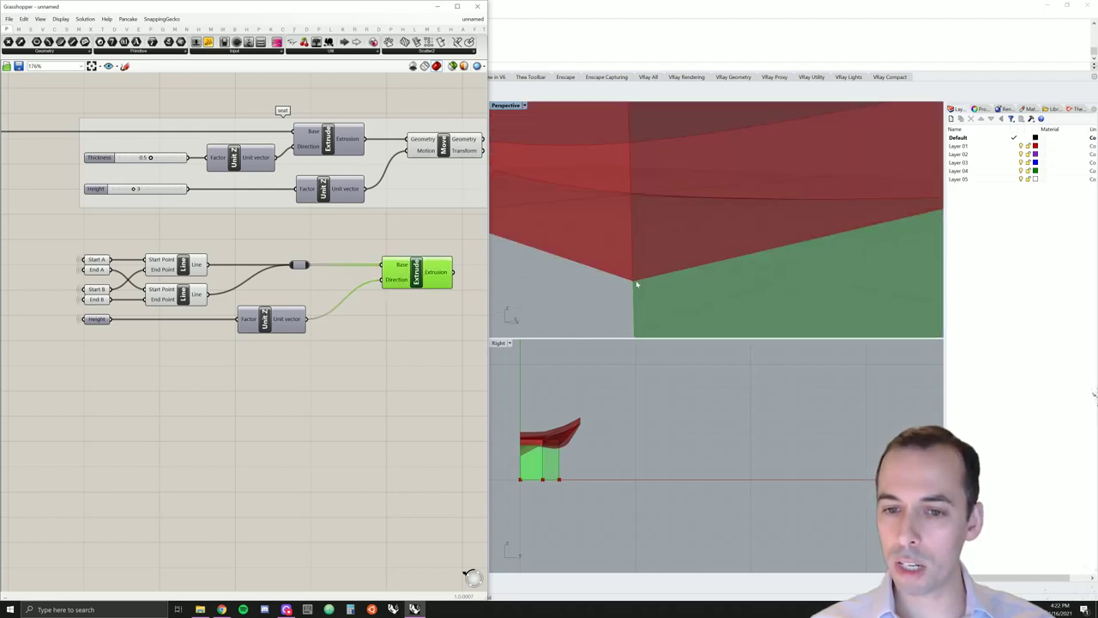
pyautogui.scroll(-8, 638, 283)
pyautogui.scroll(10, 559, 267)
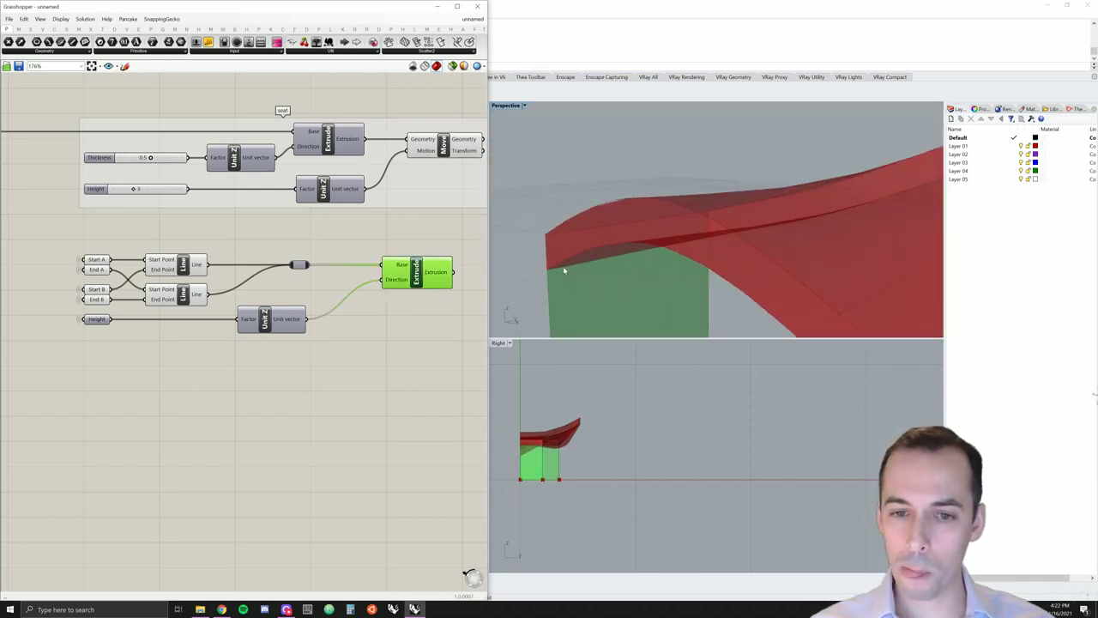
pyautogui.scroll(-10, 560, 268)
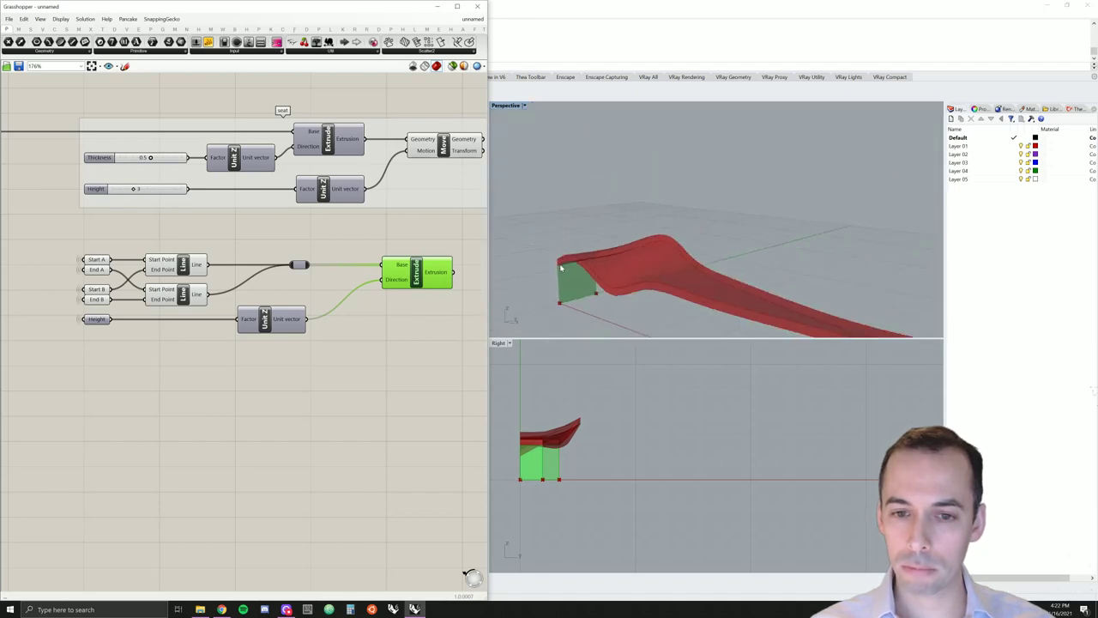
pyautogui.scroll(6, 627, 289)
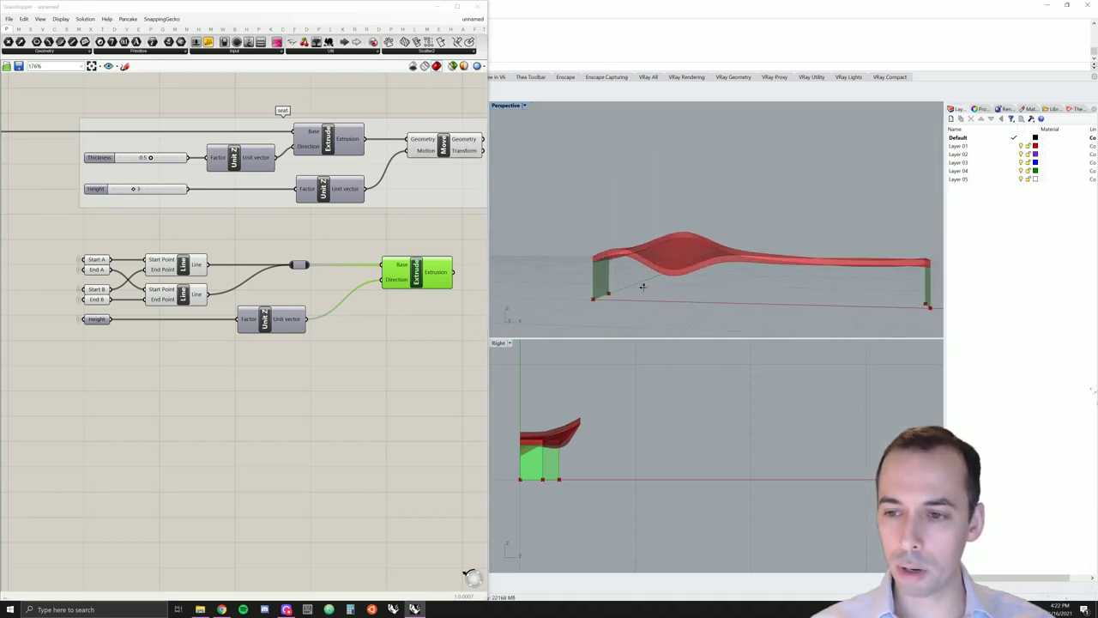
pyautogui.scroll(-8, 613, 287)
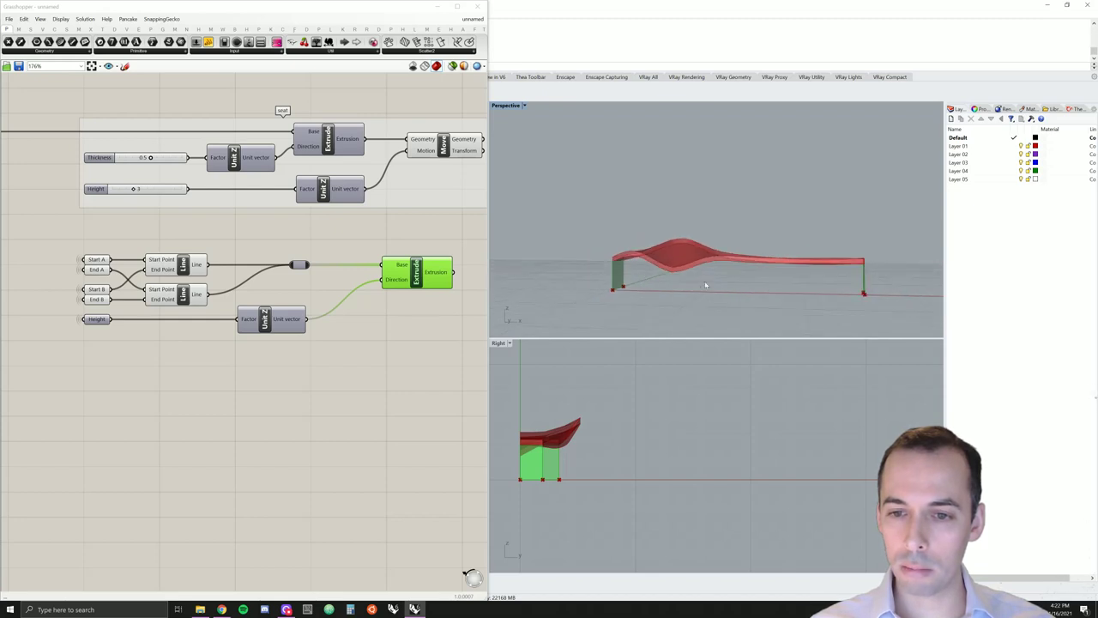
pyautogui.click(409, 324)
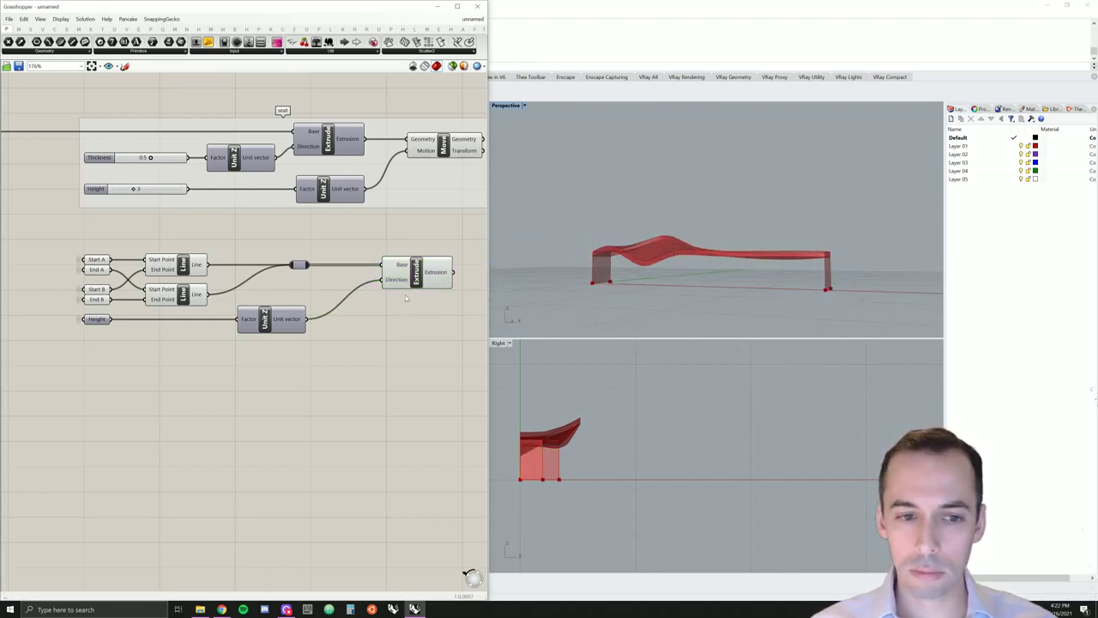
pyautogui.moveTo(453, 352); pyautogui.dragTo(424, 337, button='right')
pyautogui.scroll(-2, 308, 346)
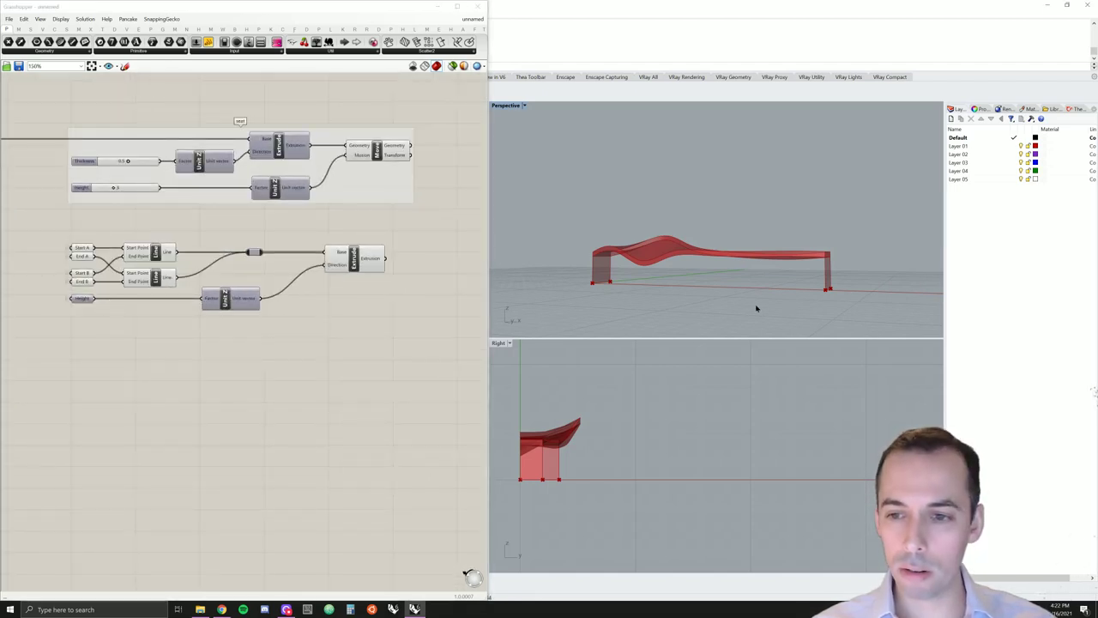
pyautogui.moveTo(755, 306); pyautogui.dragTo(770, 304, button='right')
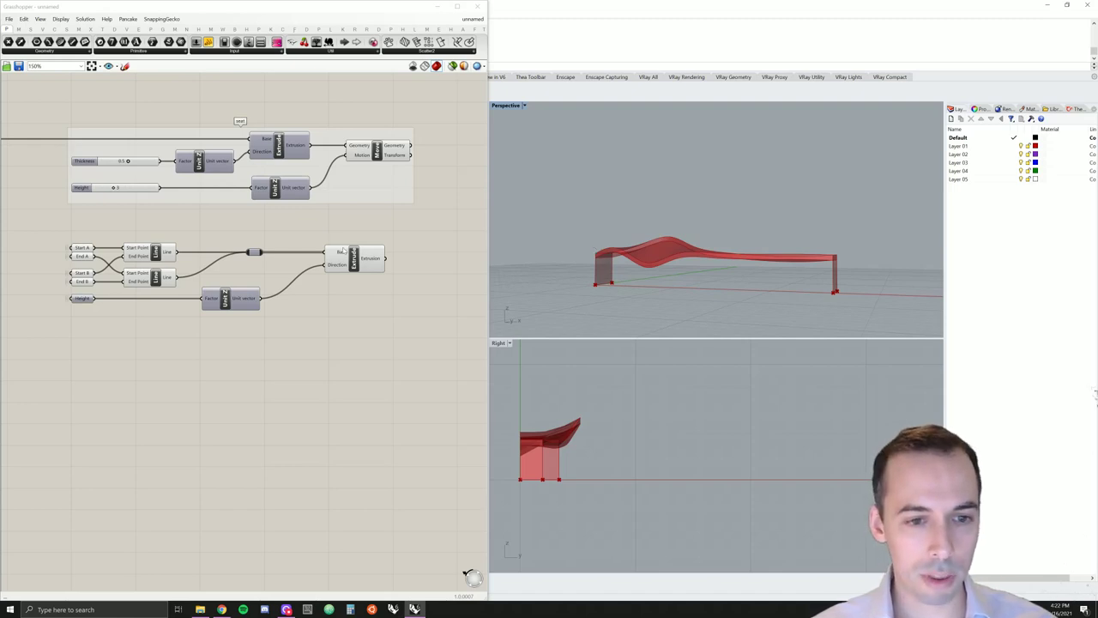
# - Add a second Extrude component and connect the leg extrusion to its Base input
pyautogui.moveTo(445, 296); pyautogui.dragTo(431, 288, button='right')
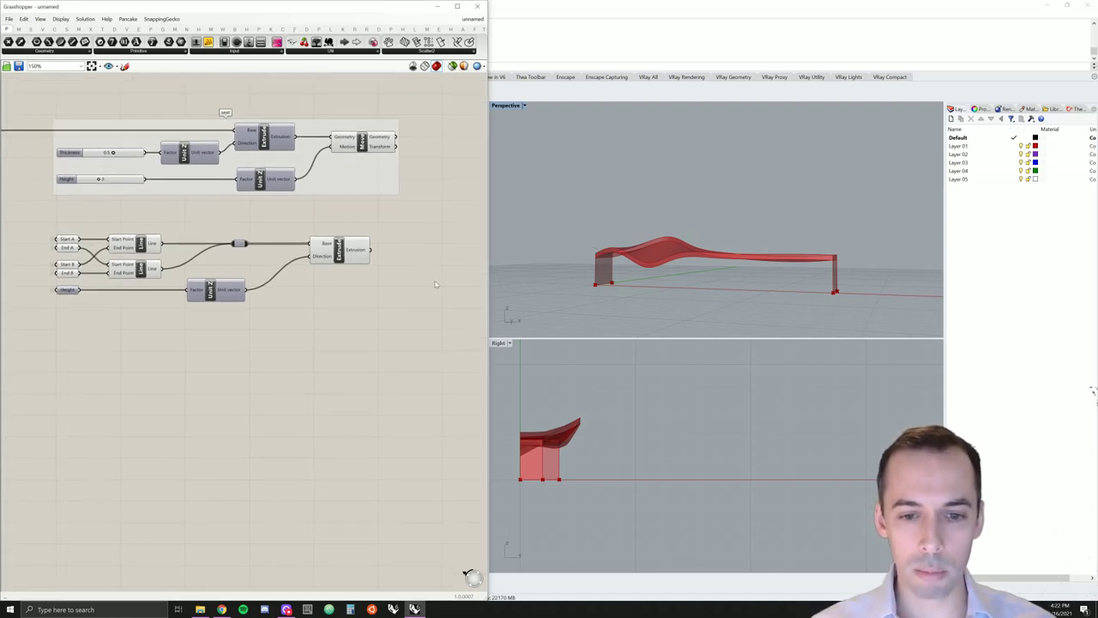
pyautogui.moveTo(497, 298); pyautogui.dragTo(659, 259, button='right')
pyautogui.doubleClick(380, 283)
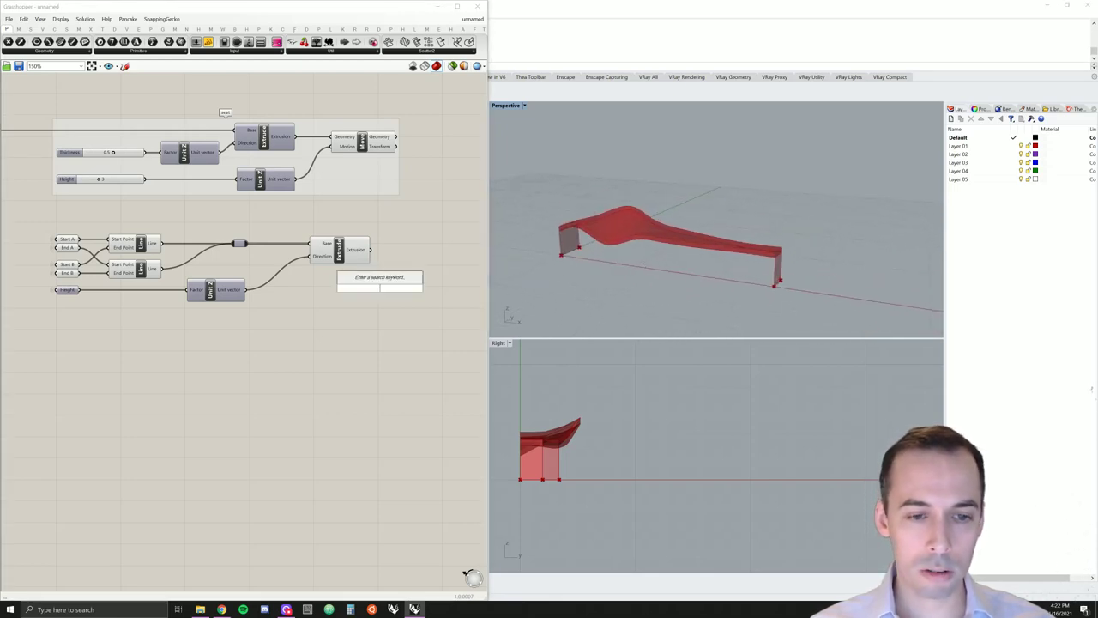
pyautogui.write('ext')
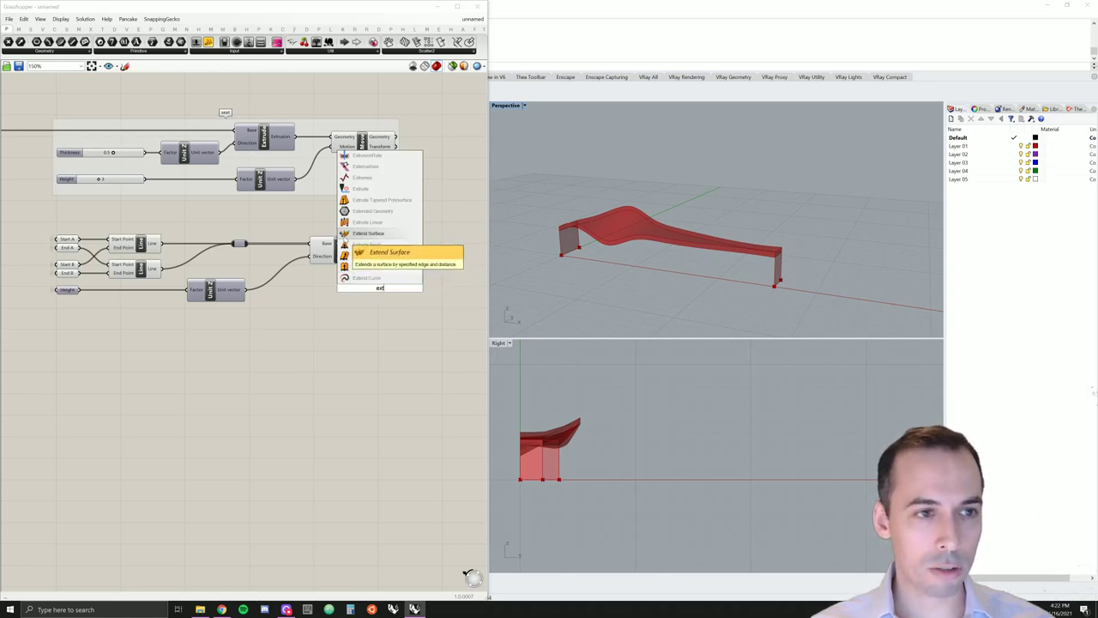
pyautogui.click(66, 29)
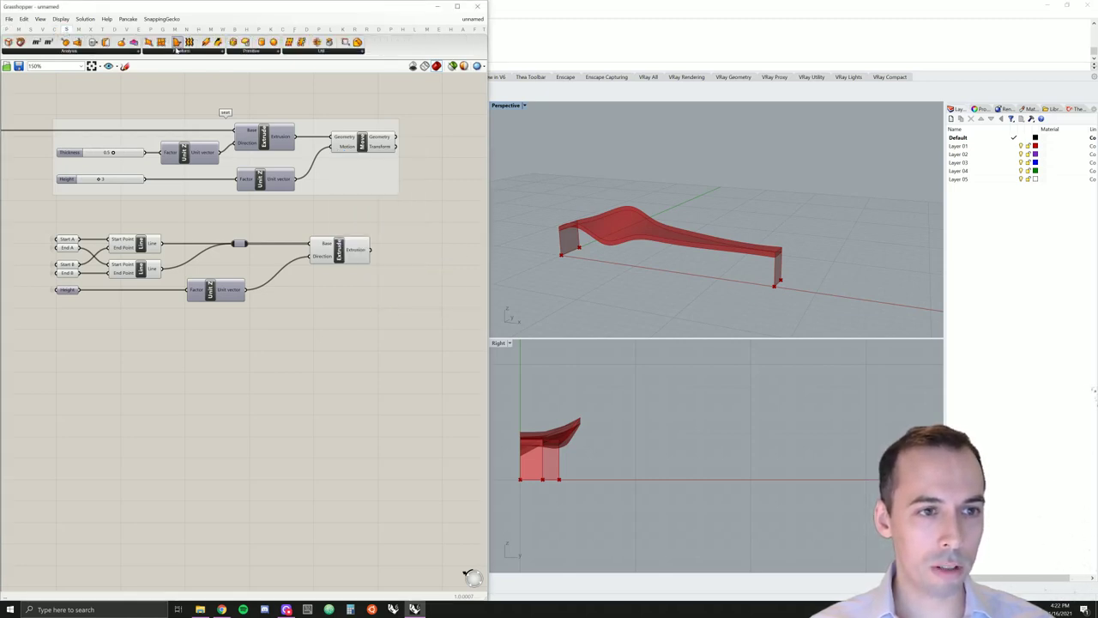
pyautogui.click(182, 53)
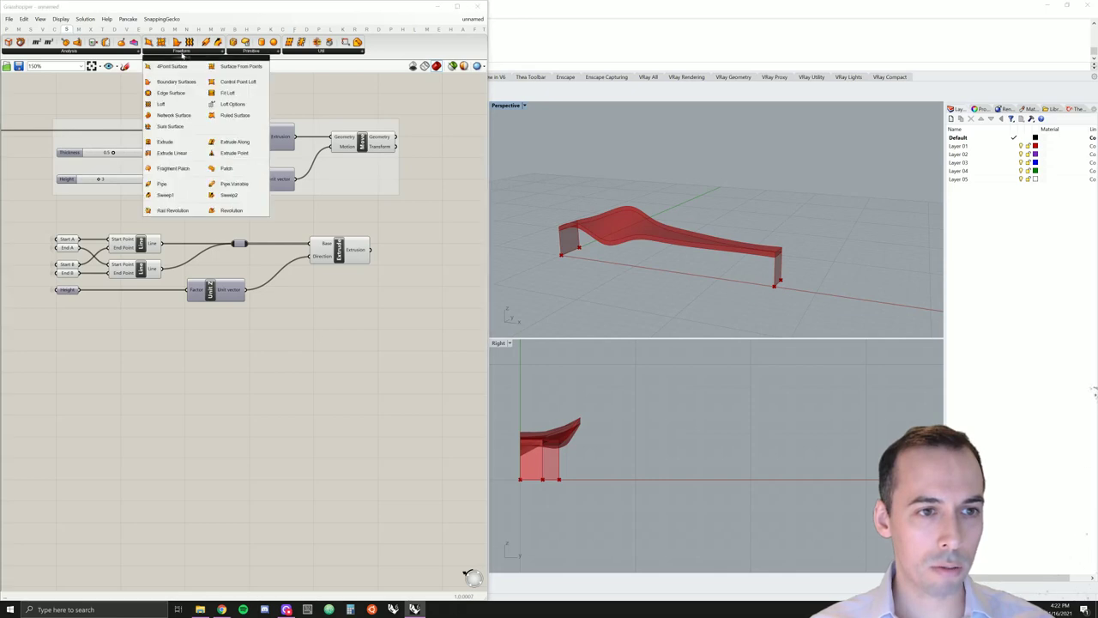
pyautogui.click(166, 142)
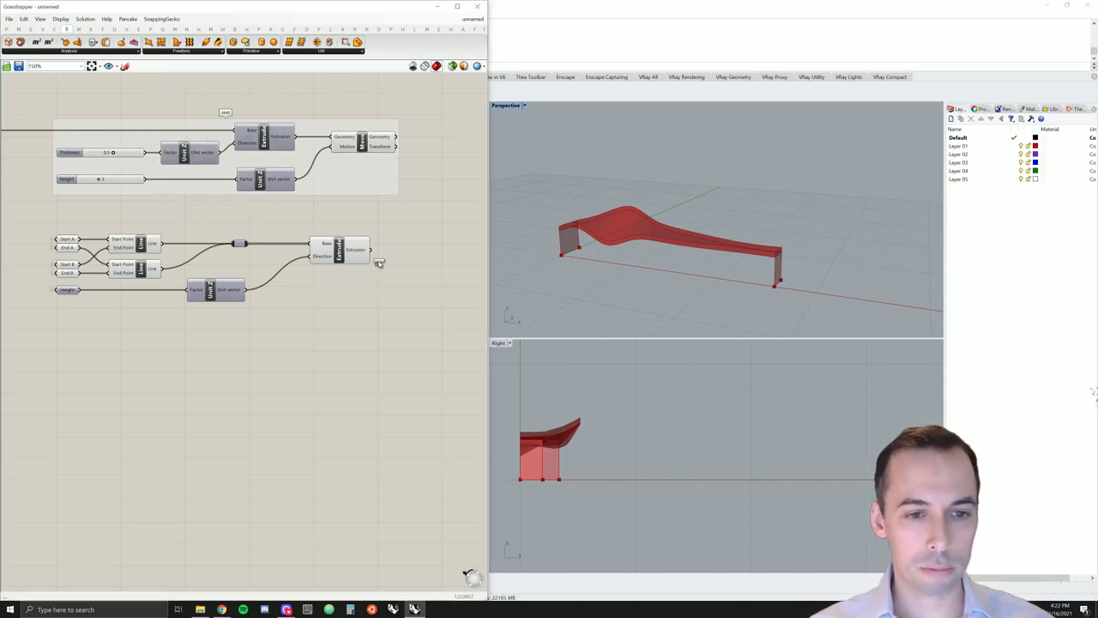
pyautogui.click(416, 252)
pyautogui.moveTo(370, 250); pyautogui.dragTo(429, 257)
pyautogui.click(336, 294)
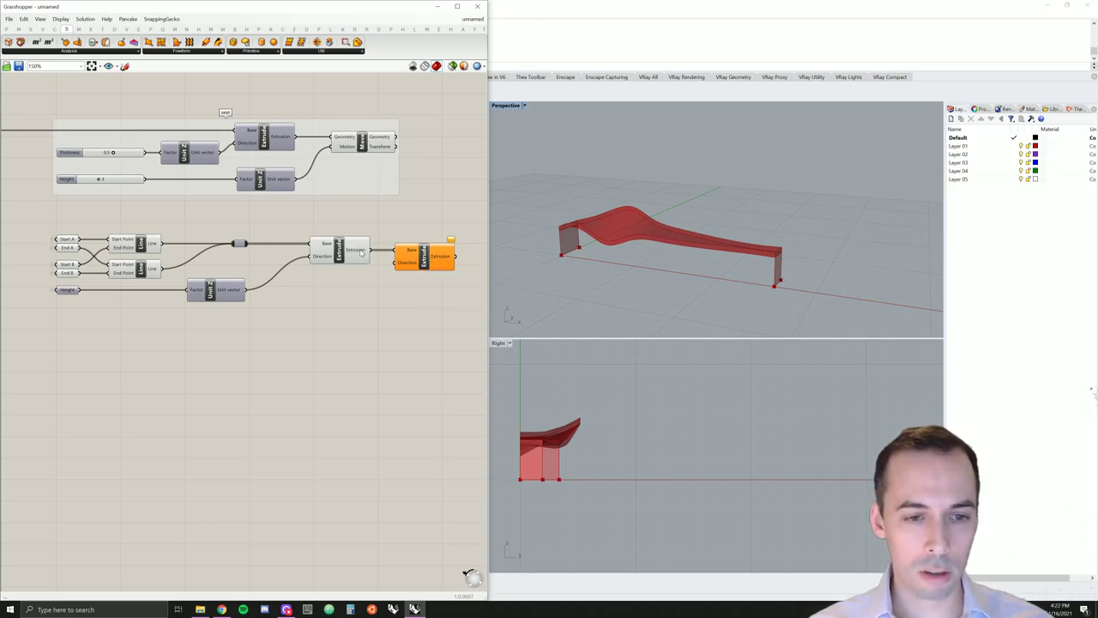
pyautogui.moveTo(422, 256); pyautogui.dragTo(425, 255)
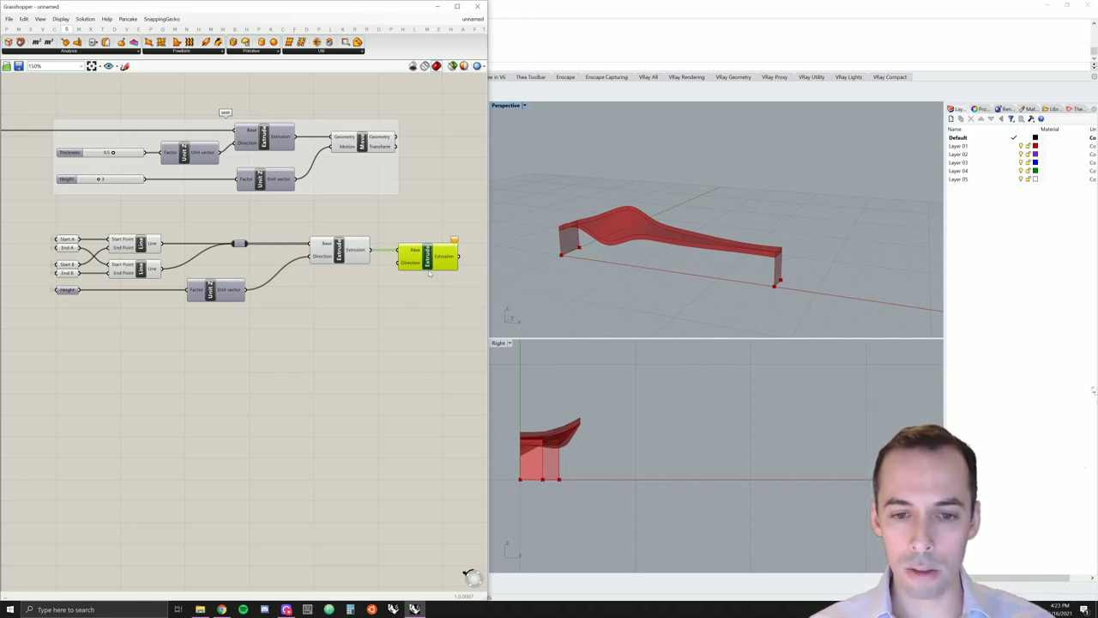
# - Add a Unit X vector below the leg components and connect it to the second Extrude's Direction input
pyautogui.click(356, 297)
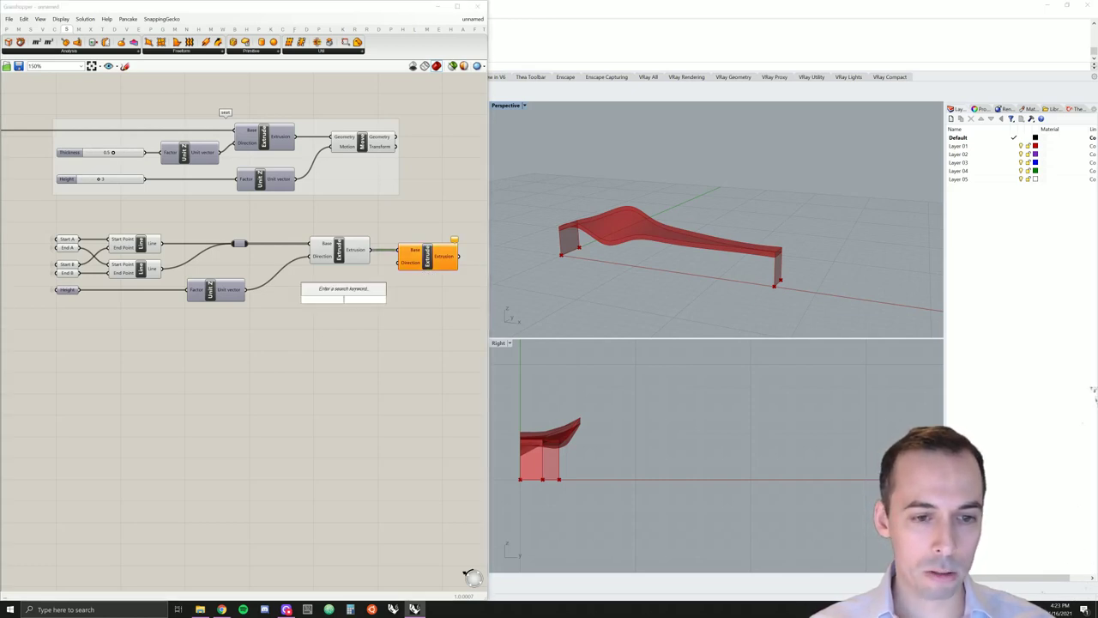
pyautogui.doubleClick(345, 301)
pyautogui.write('unit x')
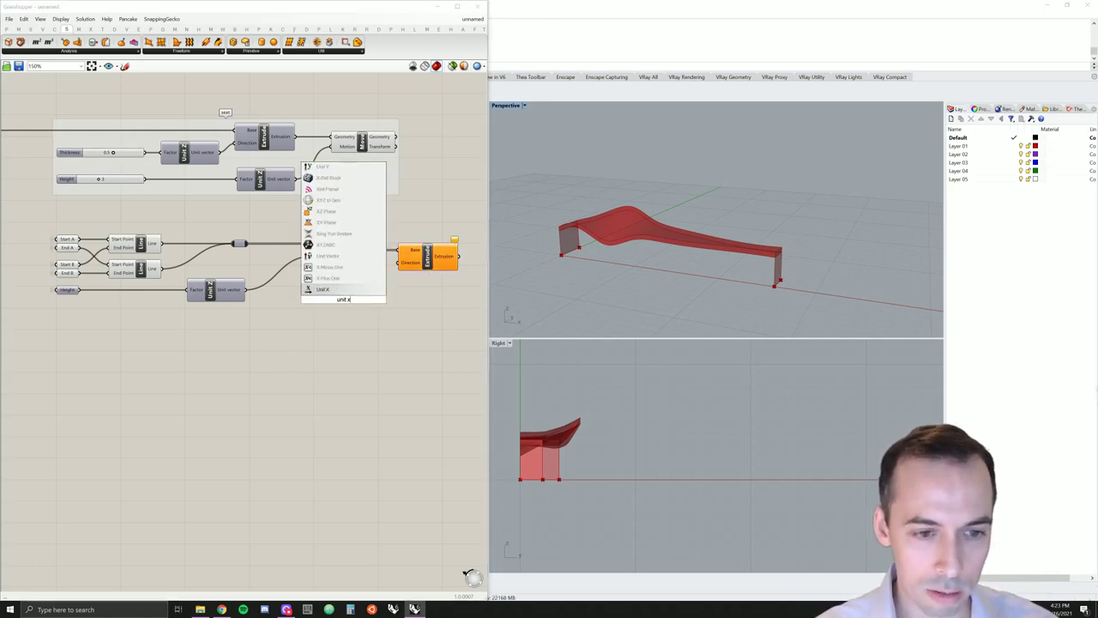
pyautogui.press('Return')
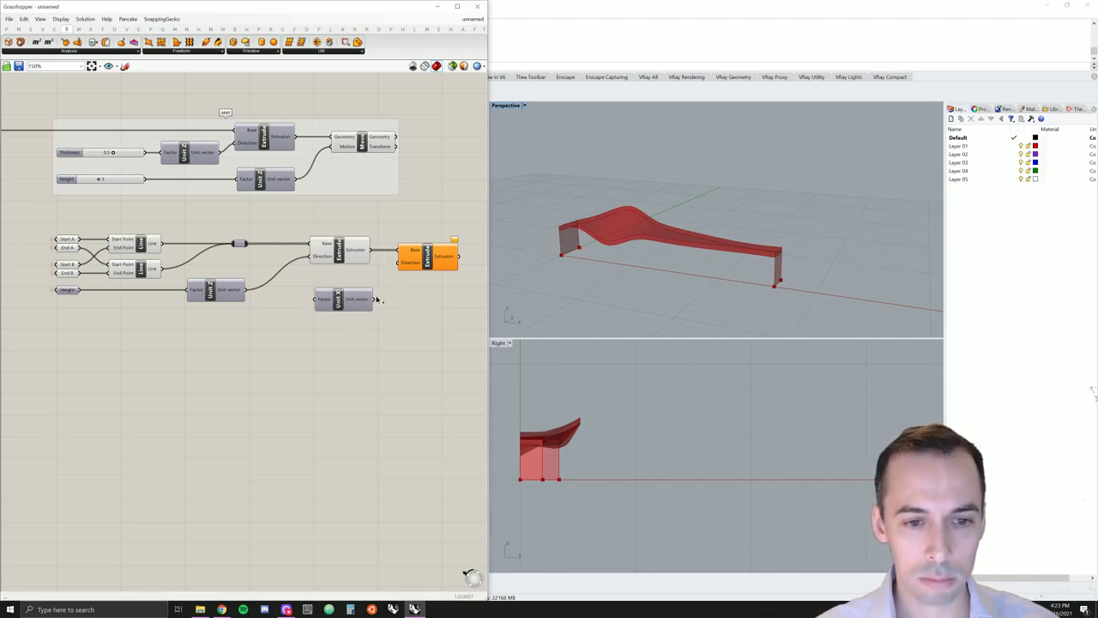
pyautogui.moveTo(374, 300); pyautogui.dragTo(396, 263)
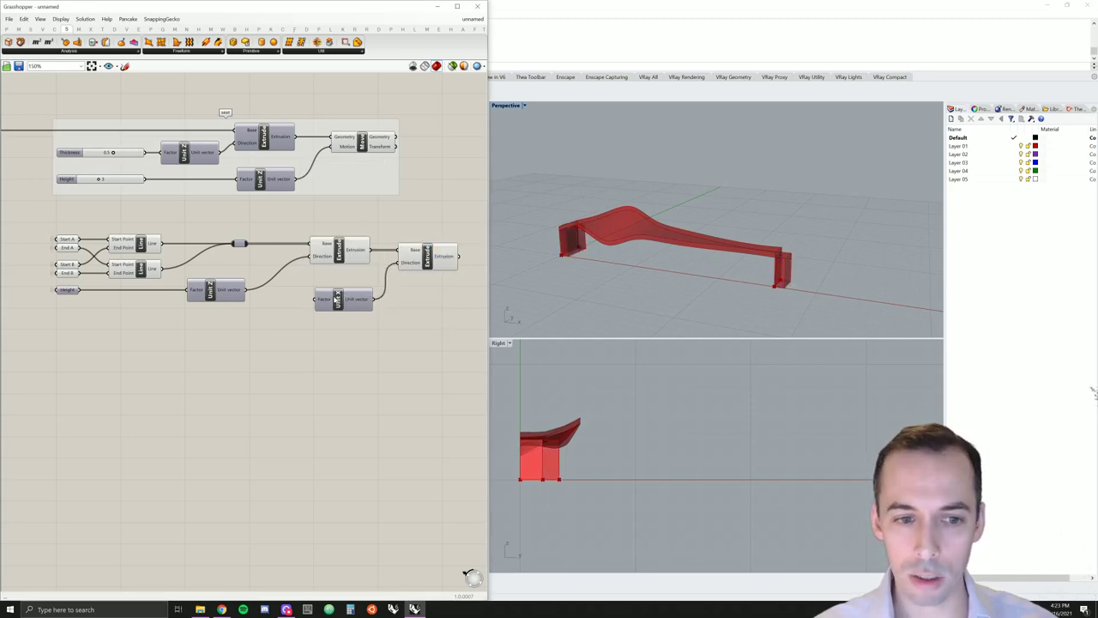
pyautogui.moveTo(335, 299); pyautogui.dragTo(314, 319)
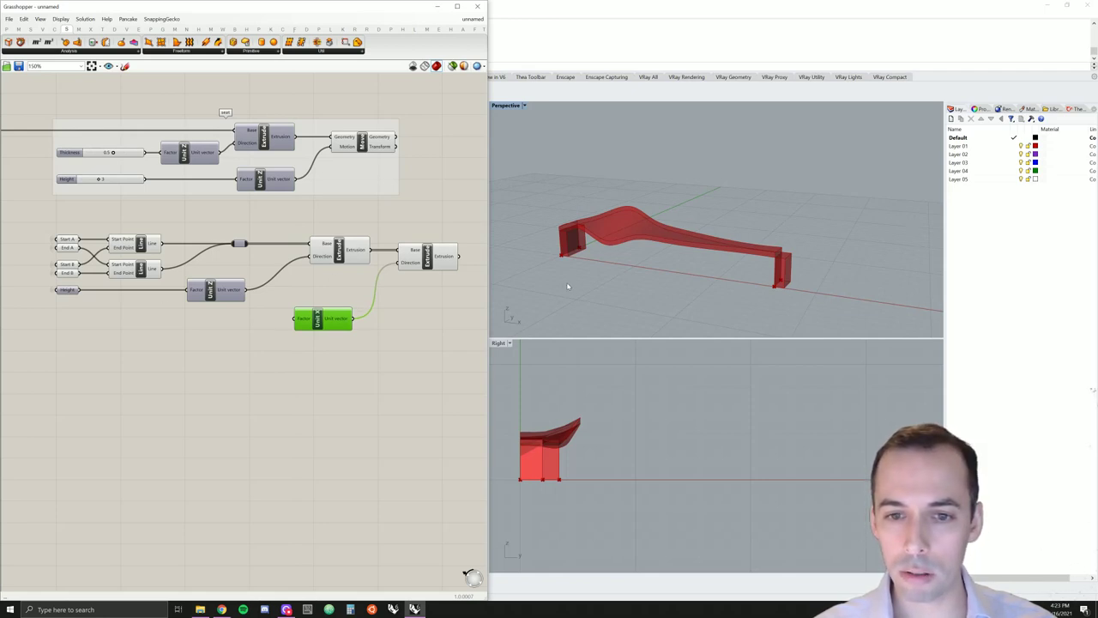
# - Examine the thickened leg under the seat and highlight the first leg Extrude component to compare the geometry
pyautogui.moveTo(568, 286); pyautogui.dragTo(593, 231, button='right')
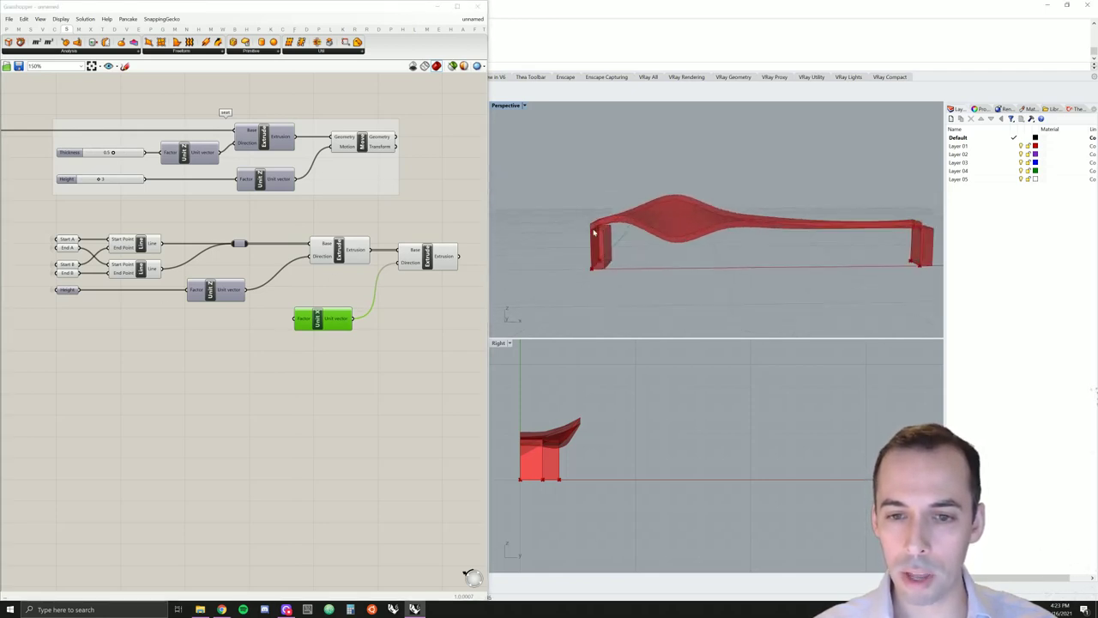
pyautogui.scroll(3, 593, 231)
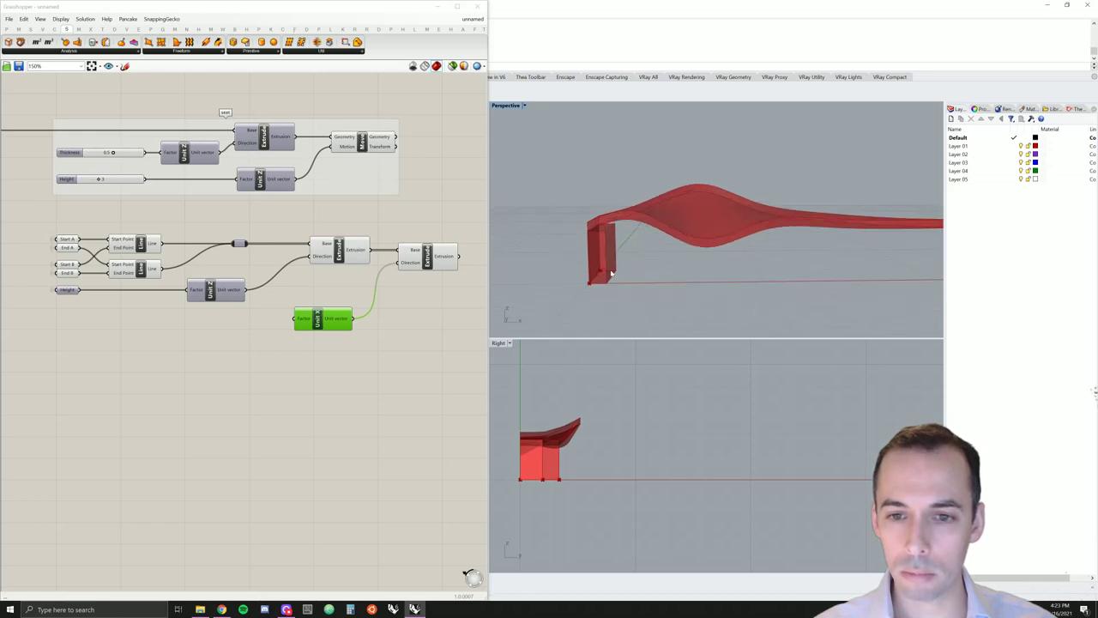
pyautogui.scroll(5, 611, 273)
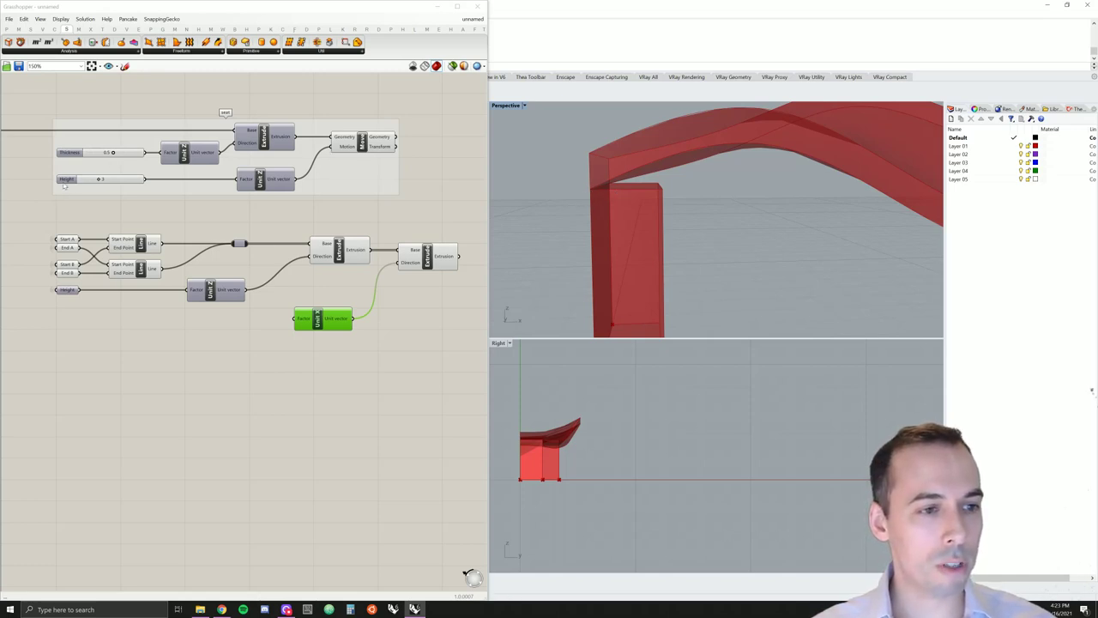
pyautogui.moveTo(72, 152); pyautogui.dragTo(230, 177, button='right')
pyautogui.moveTo(288, 271); pyautogui.dragTo(346, 286, button='right')
pyautogui.click(388, 267)
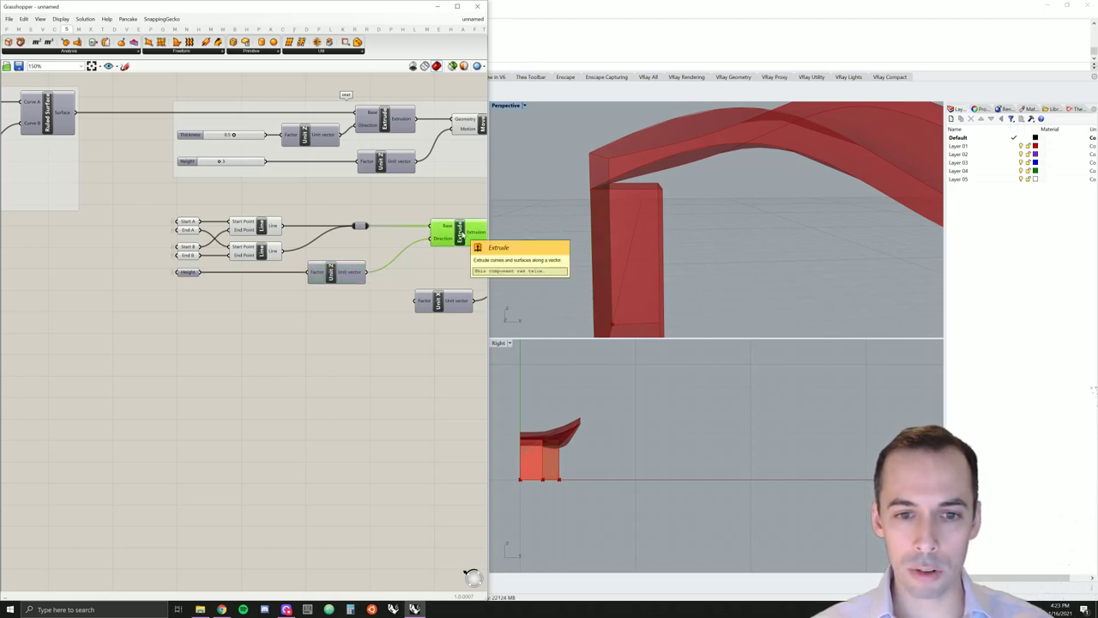
pyautogui.click(213, 281)
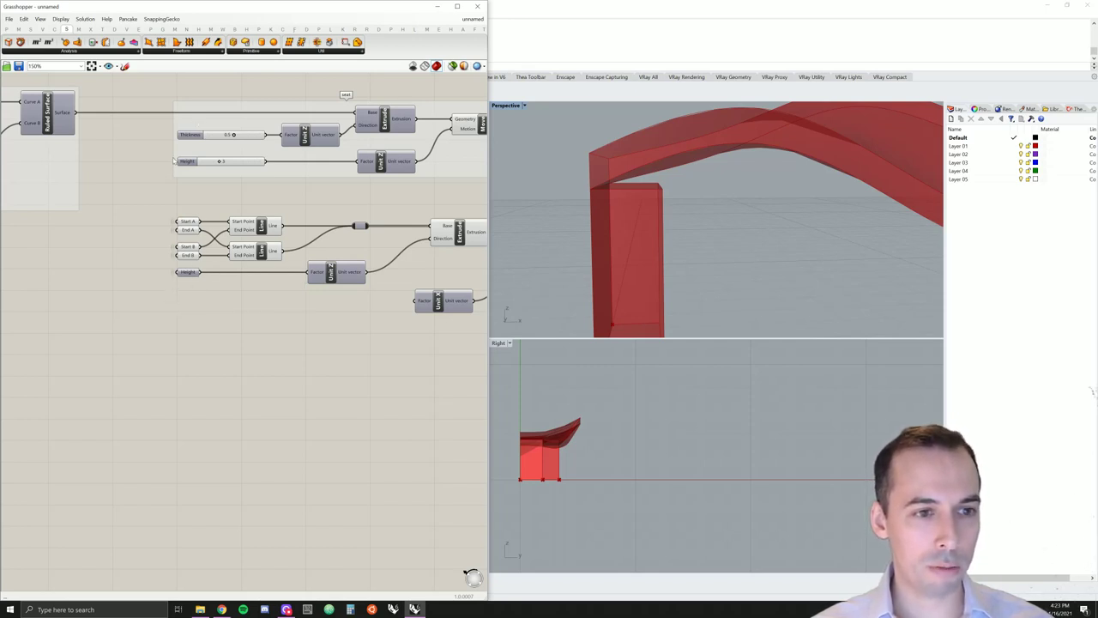
# - Add a Number parameter below the leg Height input and connect the seat's Thickness slider to it
pyautogui.doubleClick(191, 304)
pyautogui.write('number')
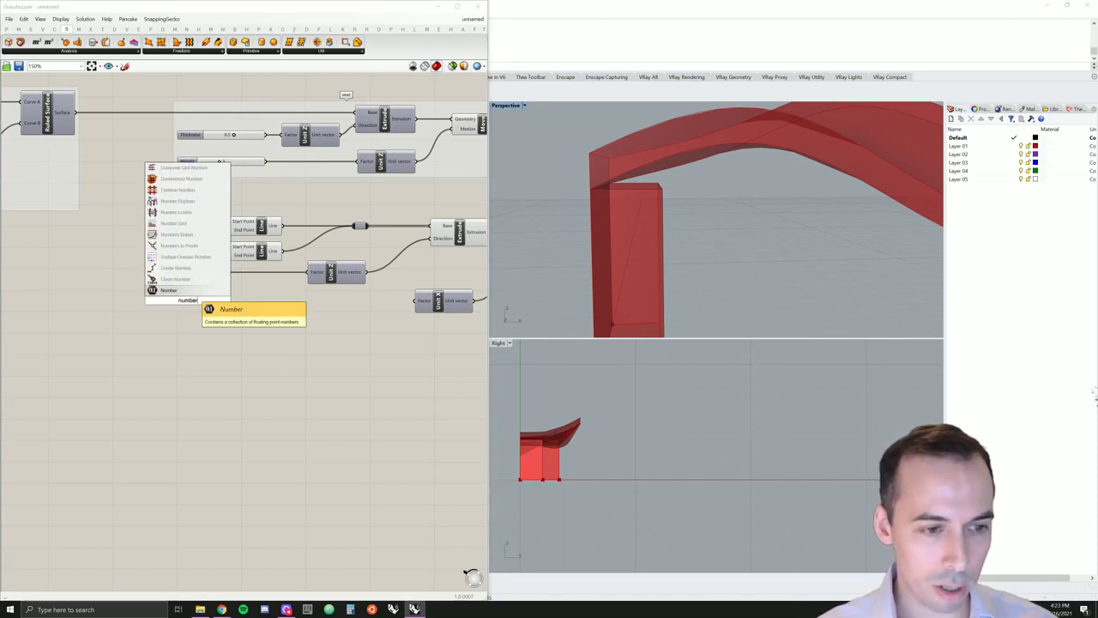
pyautogui.click(169, 291)
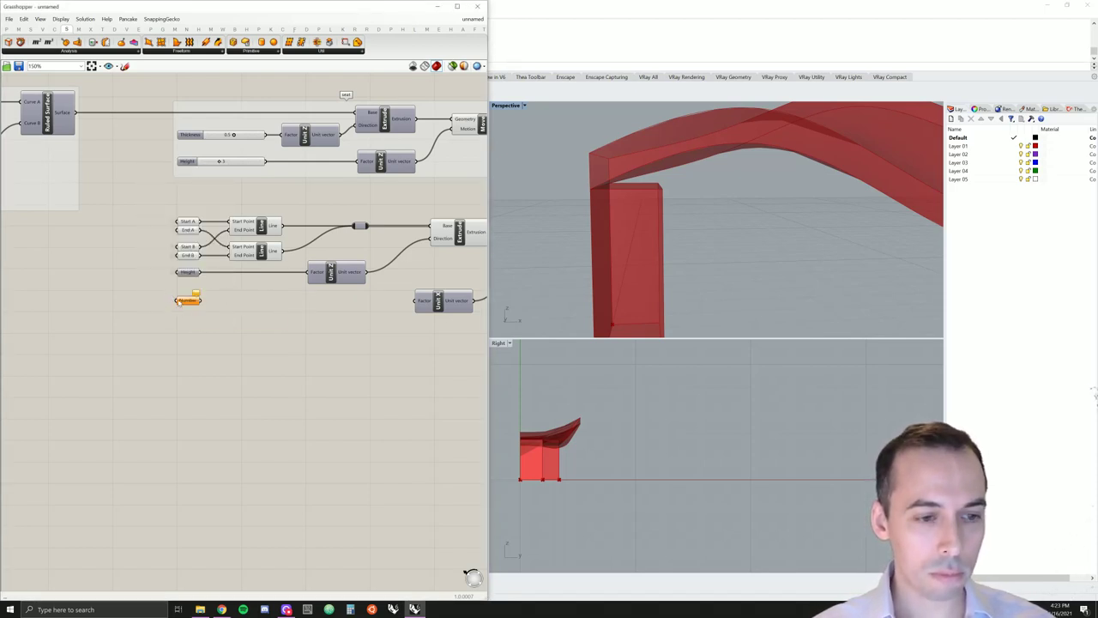
pyautogui.moveTo(266, 136); pyautogui.dragTo(175, 302)
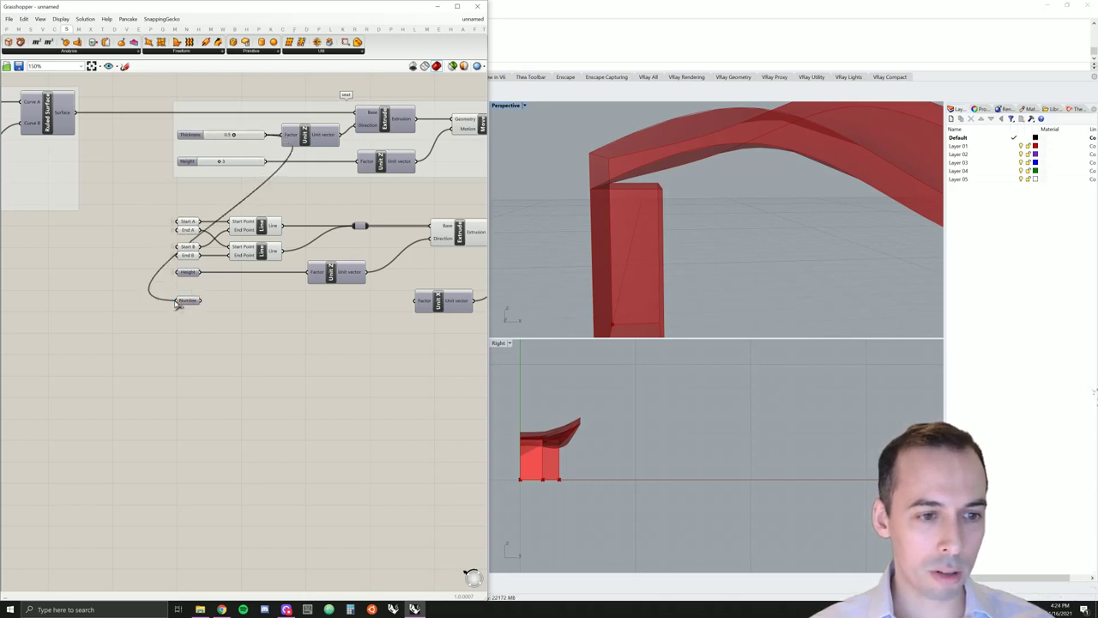
# - Rename the new Number parameter to Thickness and set its wire display to Hidden
pyautogui.rightClick(187, 300)
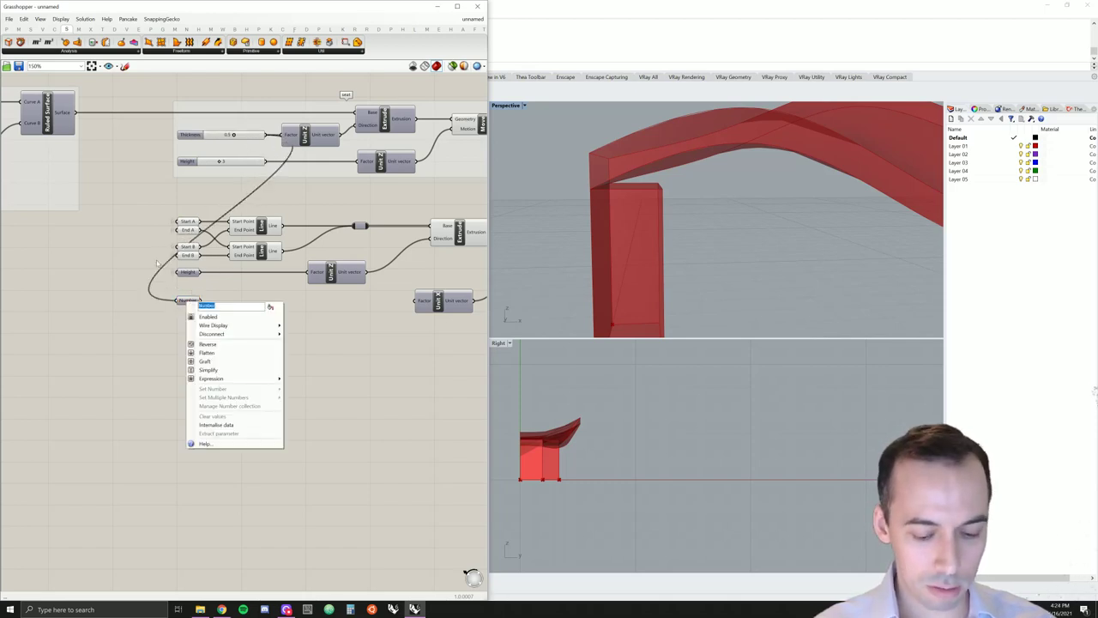
pyautogui.write('Thickness')
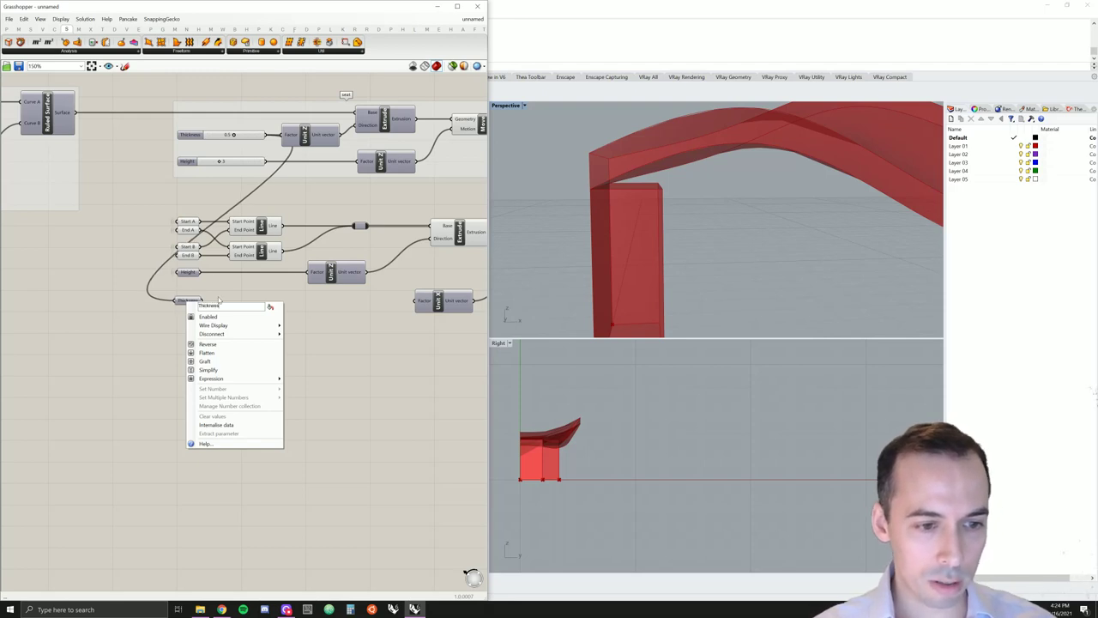
pyautogui.moveTo(261, 327)
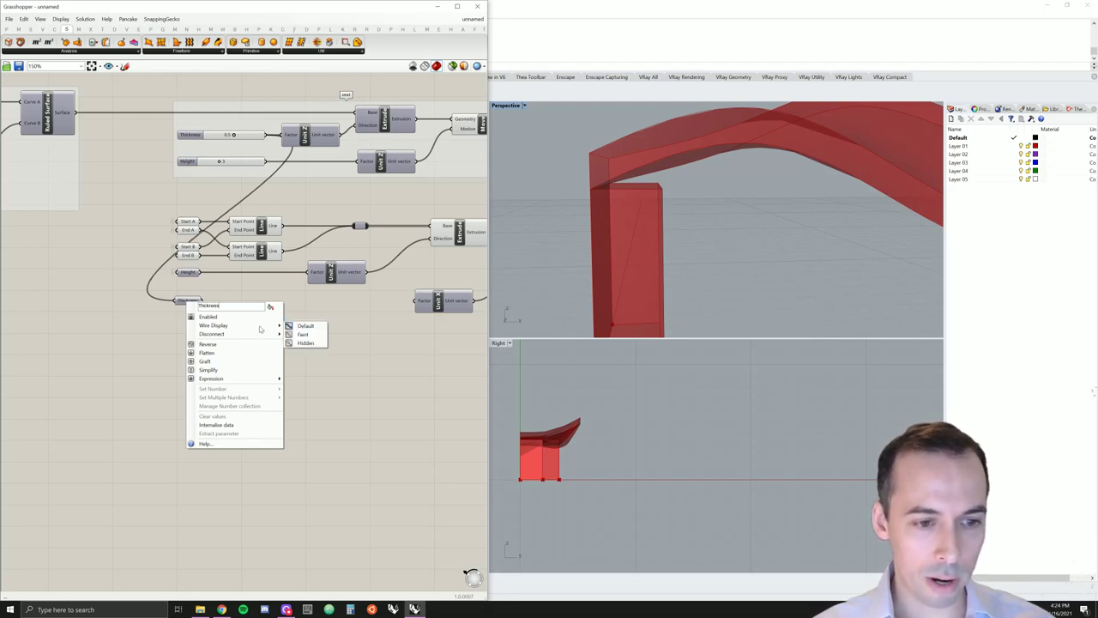
pyautogui.click(308, 342)
pyautogui.moveTo(188, 302); pyautogui.dragTo(190, 301)
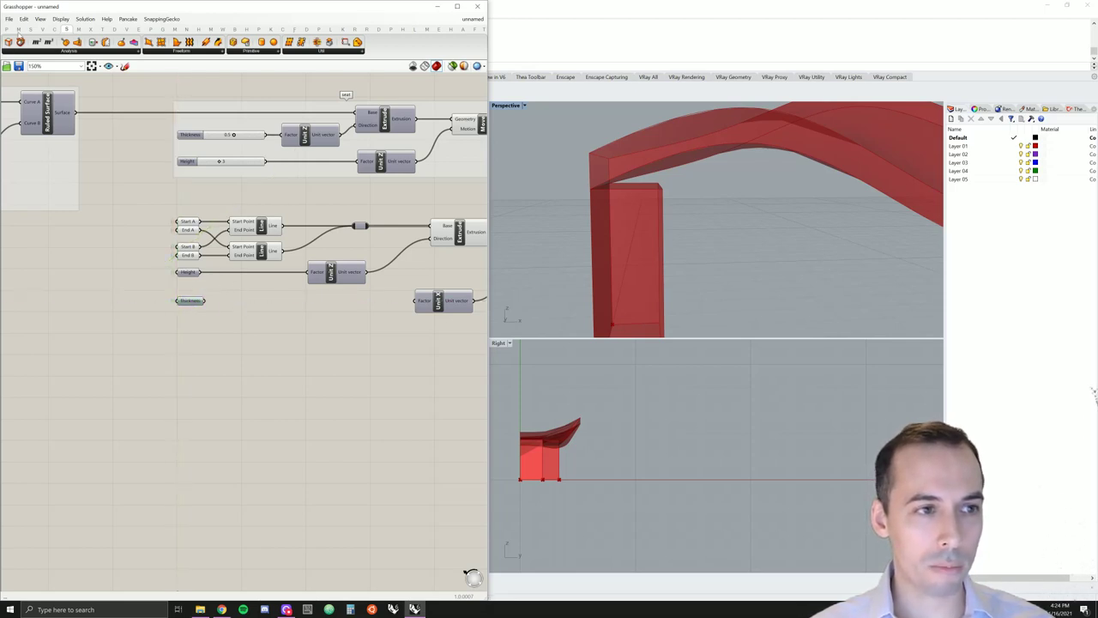
# - Add an Addition component beside the leg inputs, connecting Height to A and Thickness to B
pyautogui.click(19, 29)
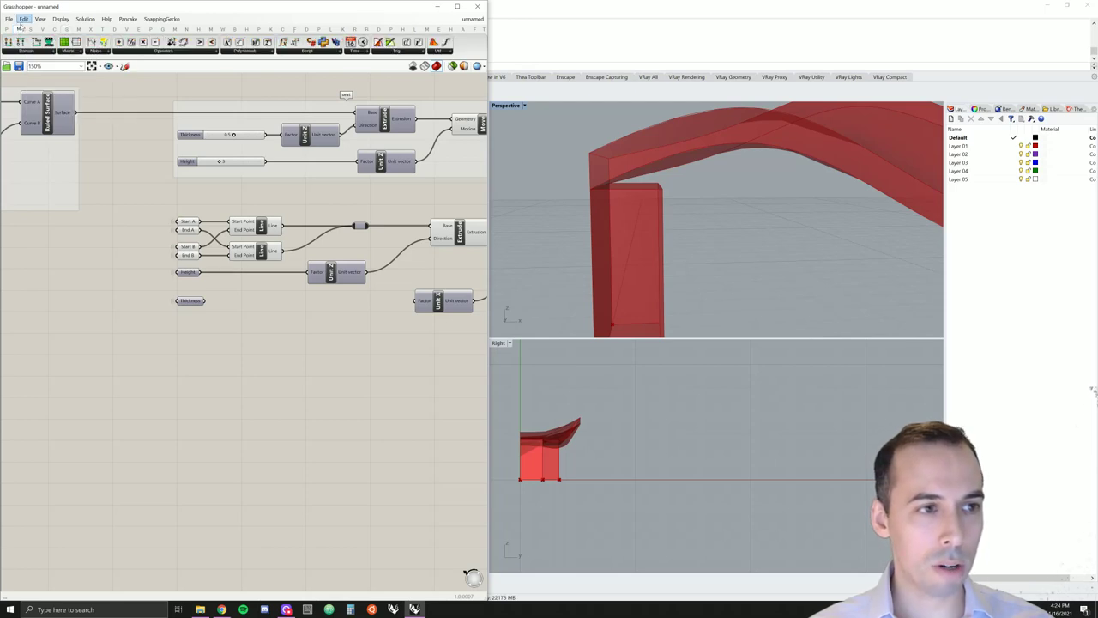
pyautogui.click(154, 52)
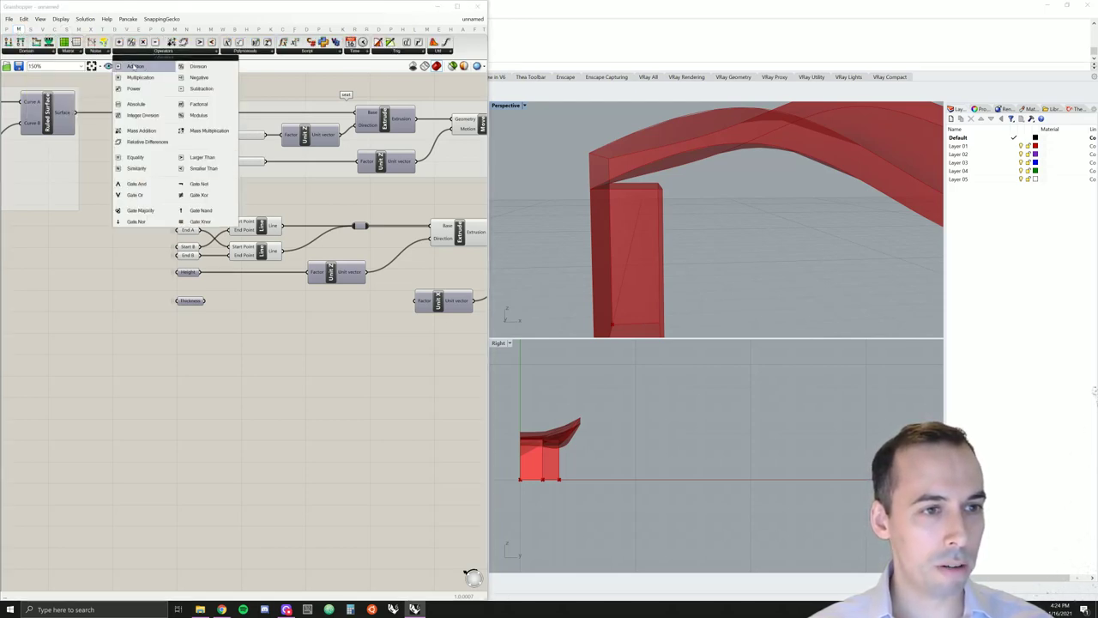
pyautogui.click(133, 66)
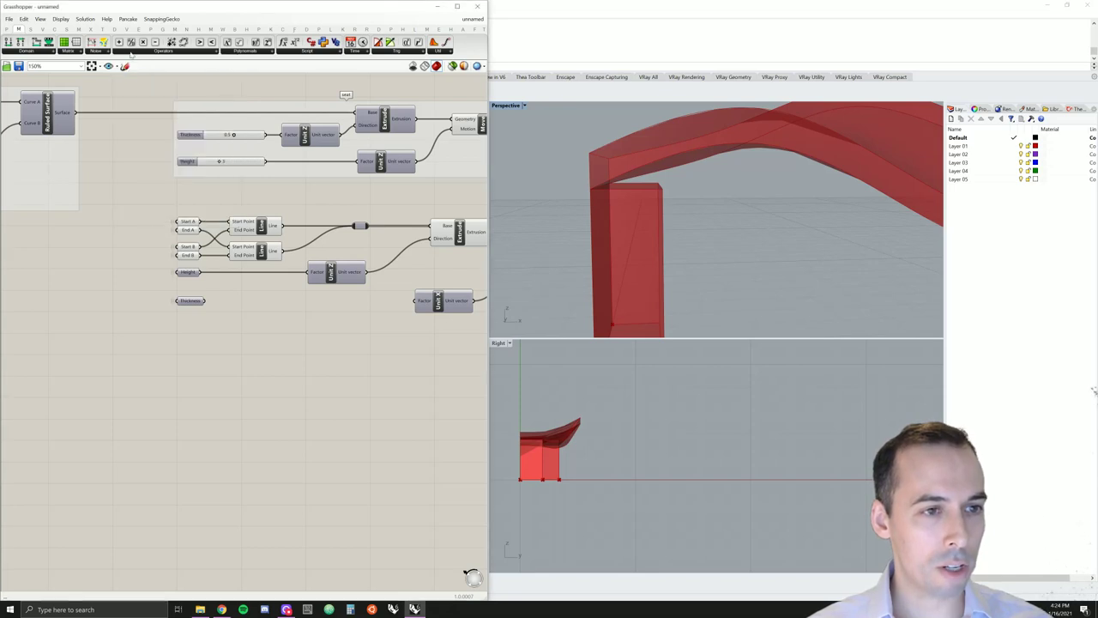
pyautogui.click(227, 283)
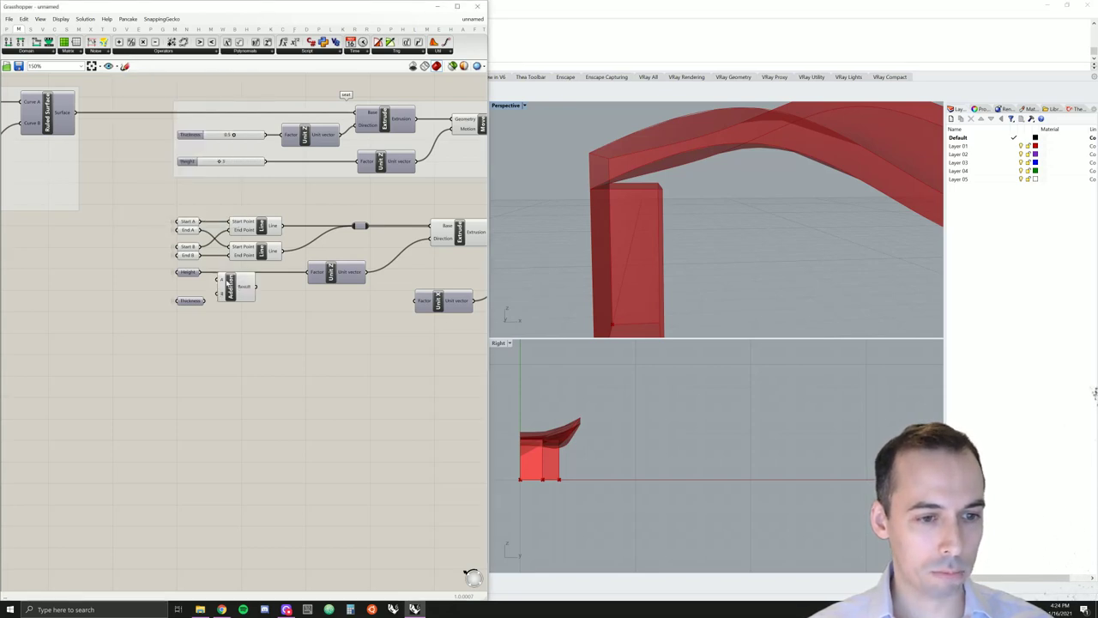
pyautogui.moveTo(206, 301); pyautogui.dragTo(230, 294)
pyautogui.click(231, 291)
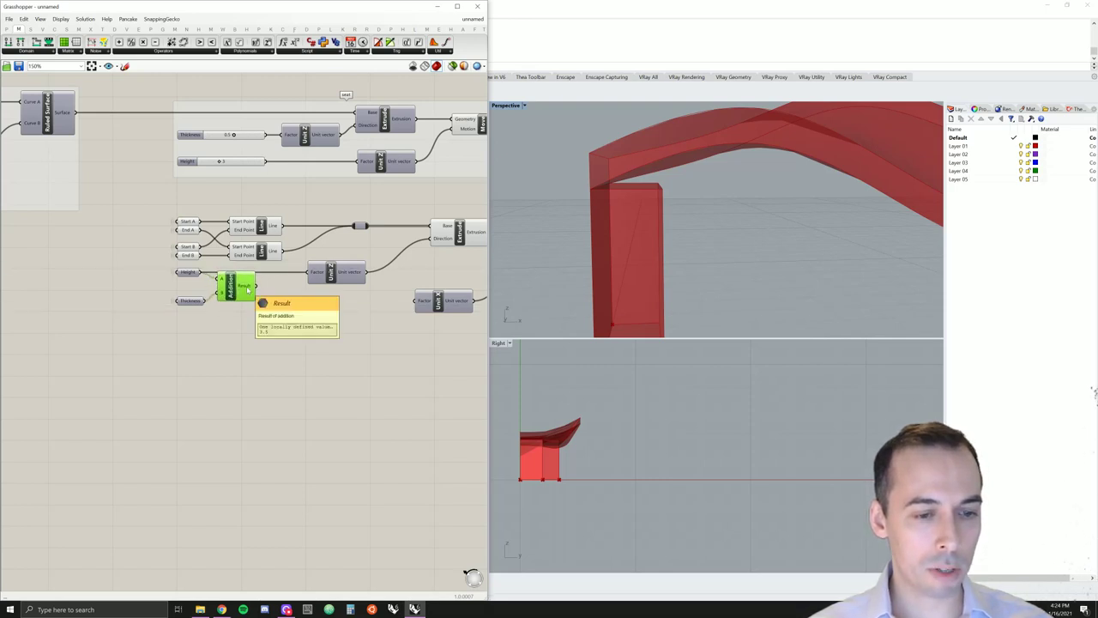
# - Connect the Addition result to the leg's Unit Z Factor and line up the Addition, Thickness and Unit Z components
pyautogui.moveTo(260, 292); pyautogui.dragTo(316, 276)
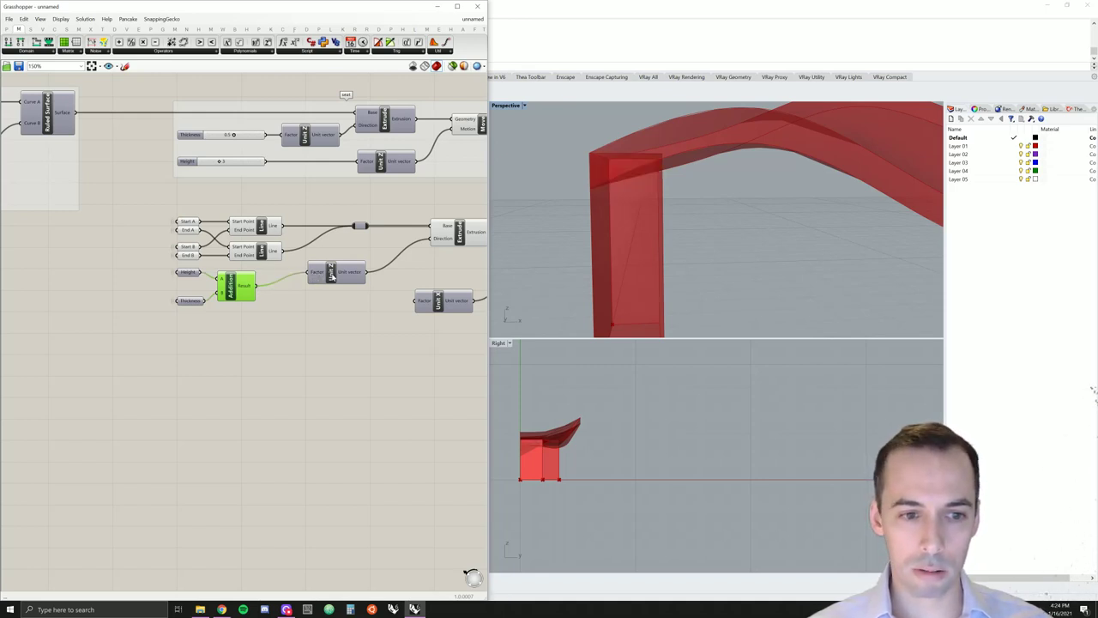
pyautogui.moveTo(226, 293); pyautogui.dragTo(191, 287)
pyautogui.click(196, 292)
pyautogui.moveTo(339, 275)
pyautogui.mouseDown()
pyautogui.moveTo(314, 281)
pyautogui.moveTo(344, 281)
pyautogui.mouseUp()
pyautogui.click(380, 326)
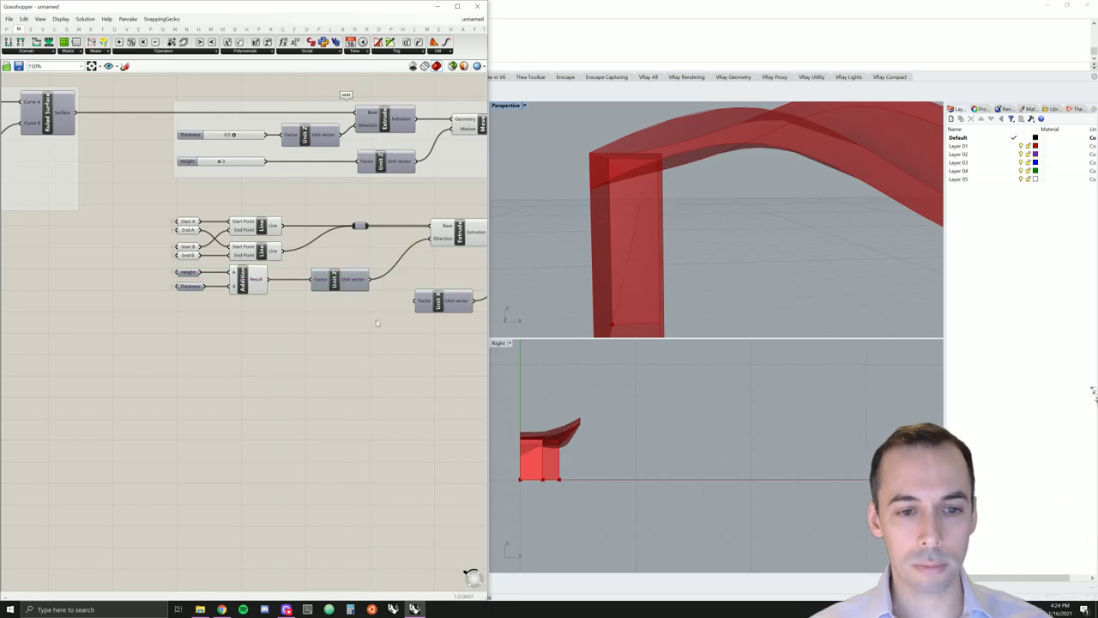
# - Check the raised legs against the whole bench, and reposition the Unit X vector directly beneath the leg's Unit Z
pyautogui.moveTo(380, 326); pyautogui.dragTo(239, 330, button='right')
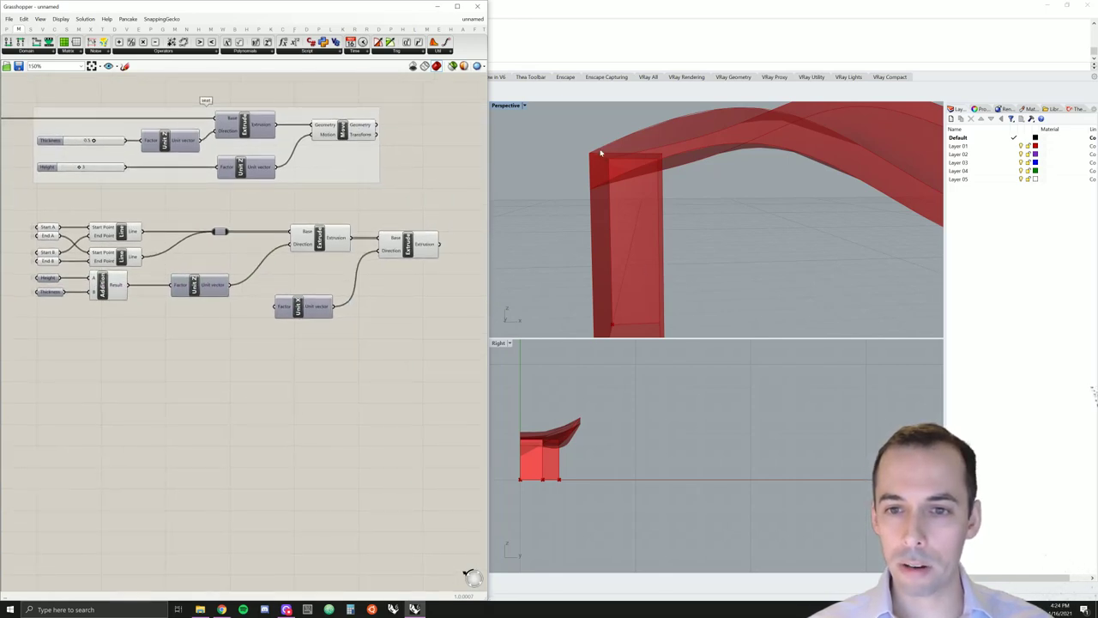
pyautogui.scroll(-10, 642, 163)
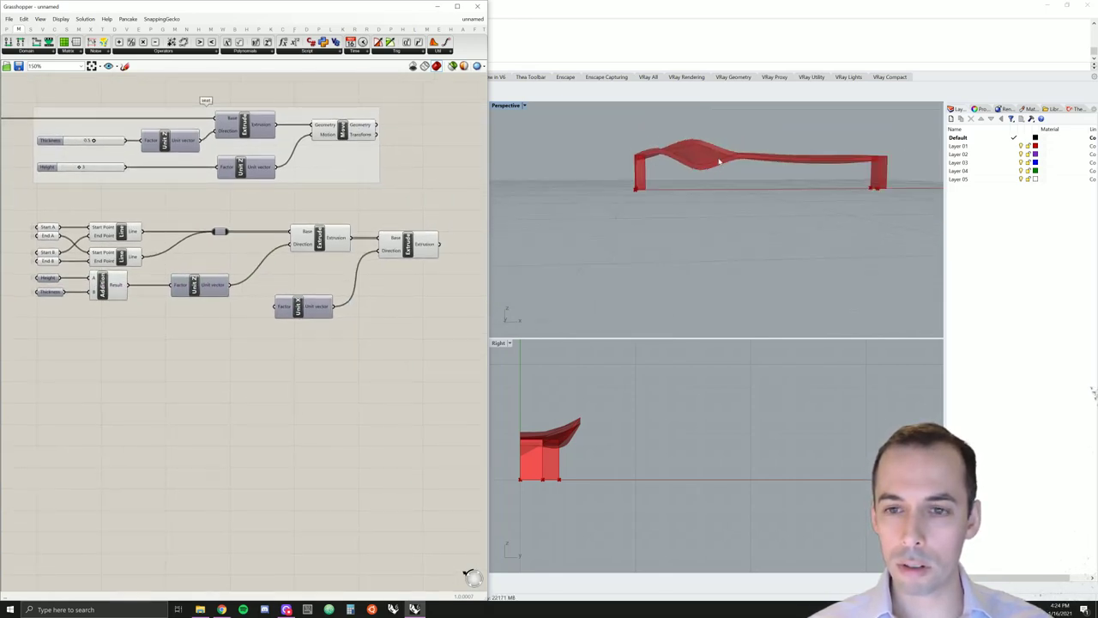
pyautogui.moveTo(892, 172); pyautogui.dragTo(892, 190, button='right')
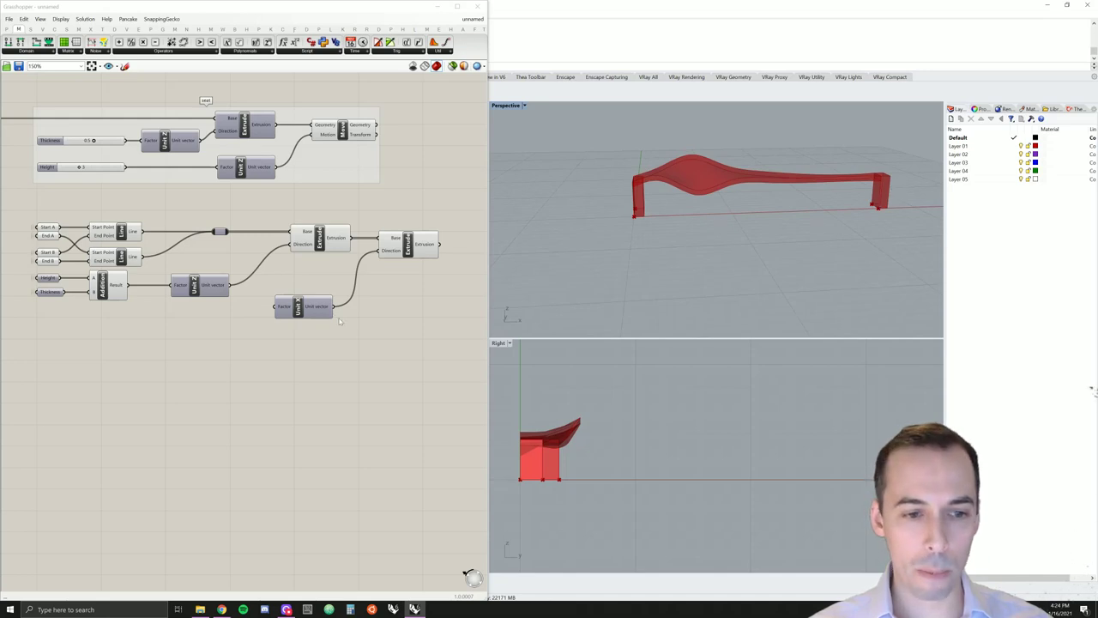
pyautogui.moveTo(319, 308); pyautogui.dragTo(197, 326)
pyautogui.doubleClick(277, 316)
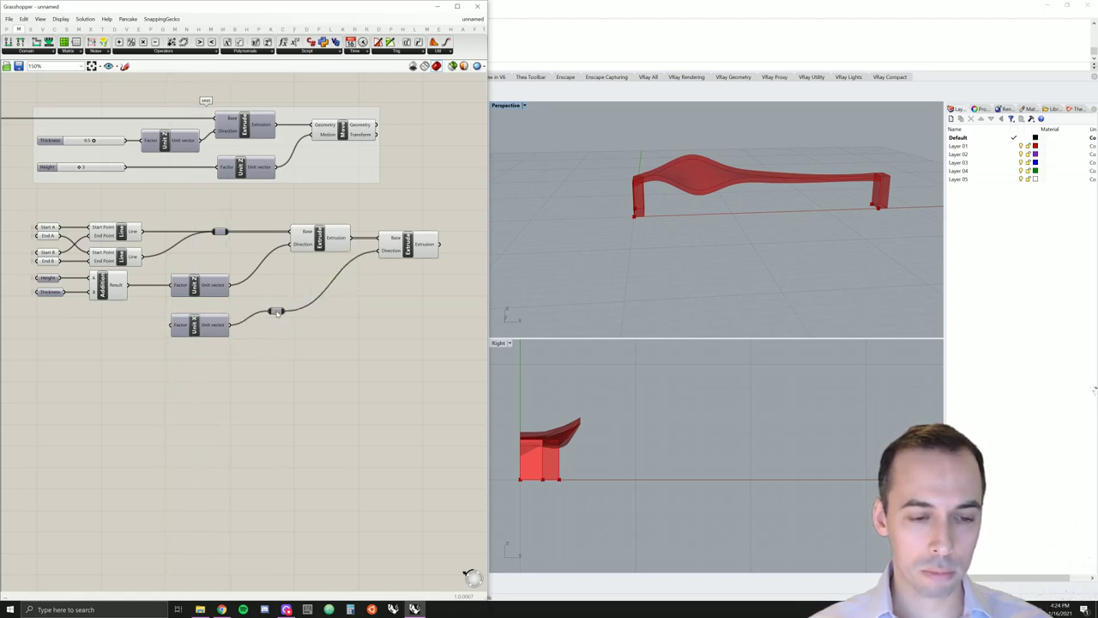
pyautogui.moveTo(277, 315)
pyautogui.mouseDown()
pyautogui.moveTo(334, 323)
pyautogui.moveTo(289, 331)
pyautogui.moveTo(223, 309)
pyautogui.moveTo(282, 287)
pyautogui.moveTo(275, 310)
pyautogui.mouseUp()
pyautogui.press('Delete')
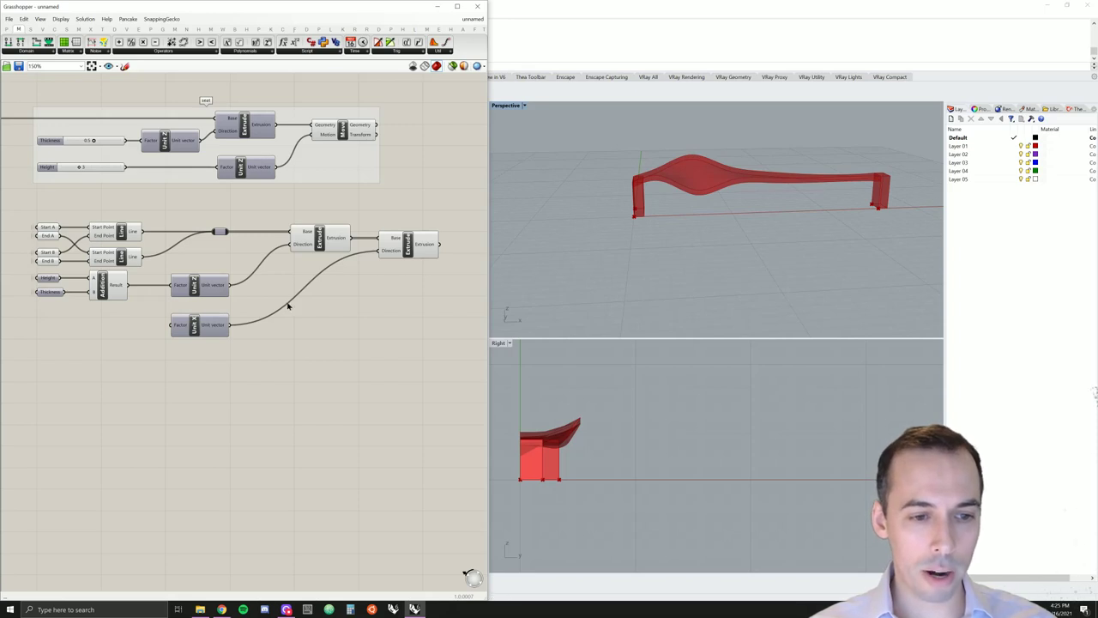
# - Insert a relay on the wire from Unit X to the second Extrude and align it level with Unit X
pyautogui.doubleClick(288, 305)
pyautogui.moveTo(289, 304)
pyautogui.mouseDown()
pyautogui.moveTo(307, 323)
pyautogui.moveTo(258, 326)
pyautogui.moveTo(289, 325)
pyautogui.mouseUp()
pyautogui.click(199, 383)
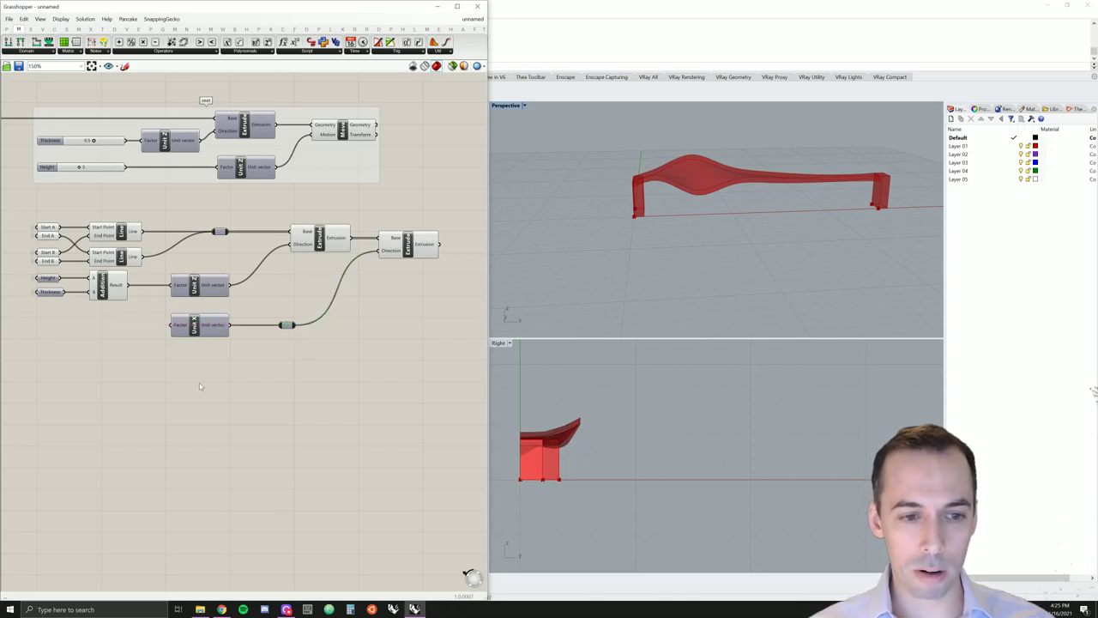
# - Connect the leg Thickness parameter to the Unit X Factor and check the leg's new thickness in the perspective view
pyautogui.moveTo(199, 383); pyautogui.dragTo(289, 356, button='right')
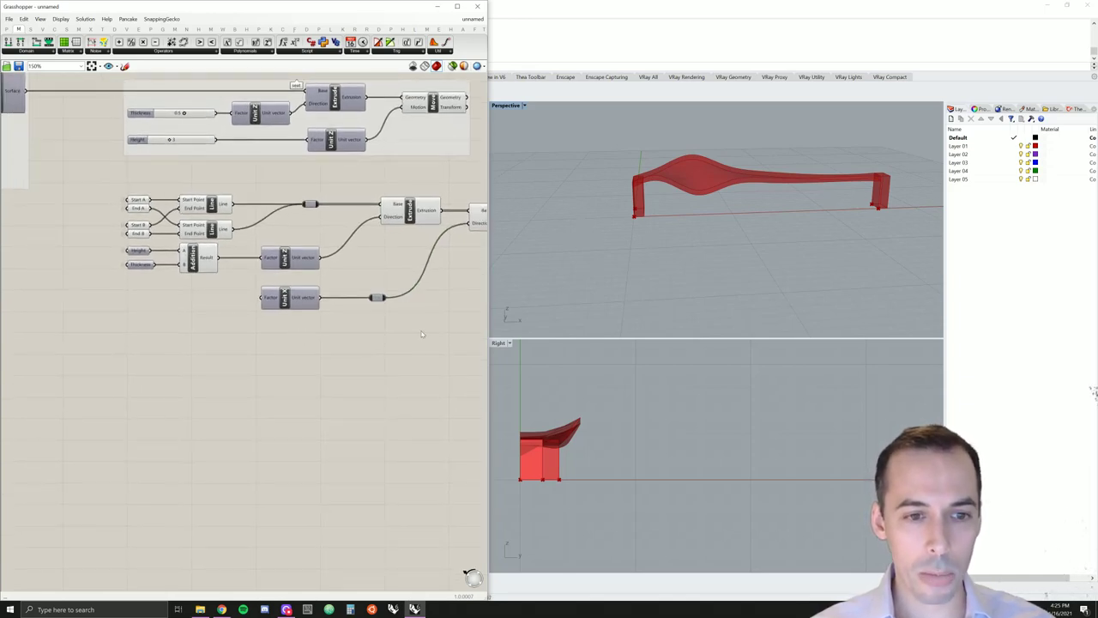
pyautogui.moveTo(421, 334); pyautogui.dragTo(380, 337, button='right')
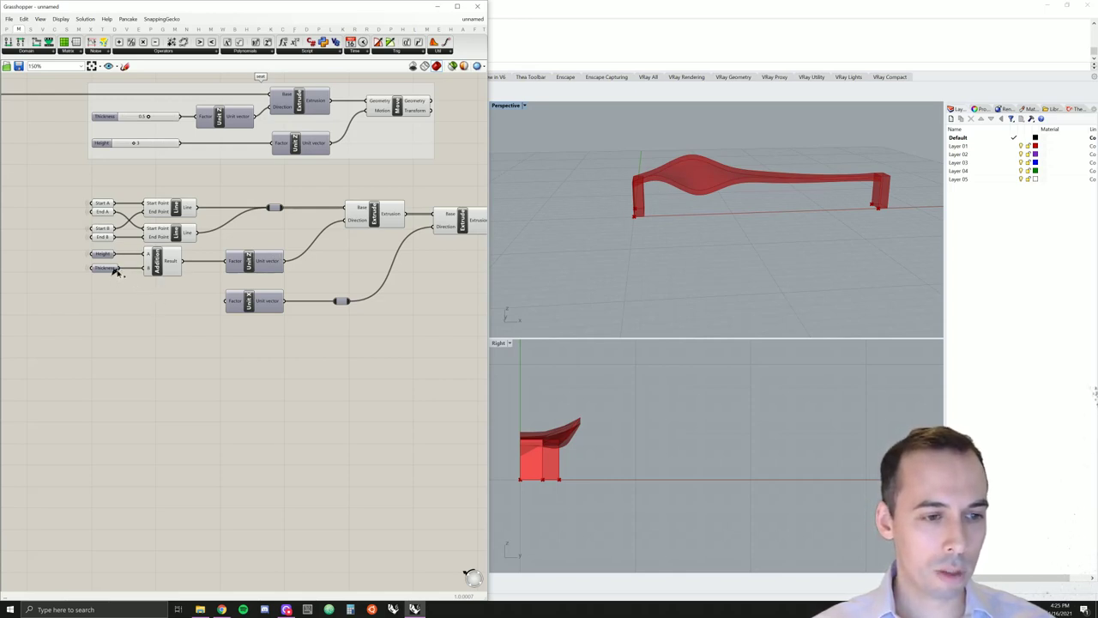
pyautogui.moveTo(142, 268); pyautogui.dragTo(225, 302)
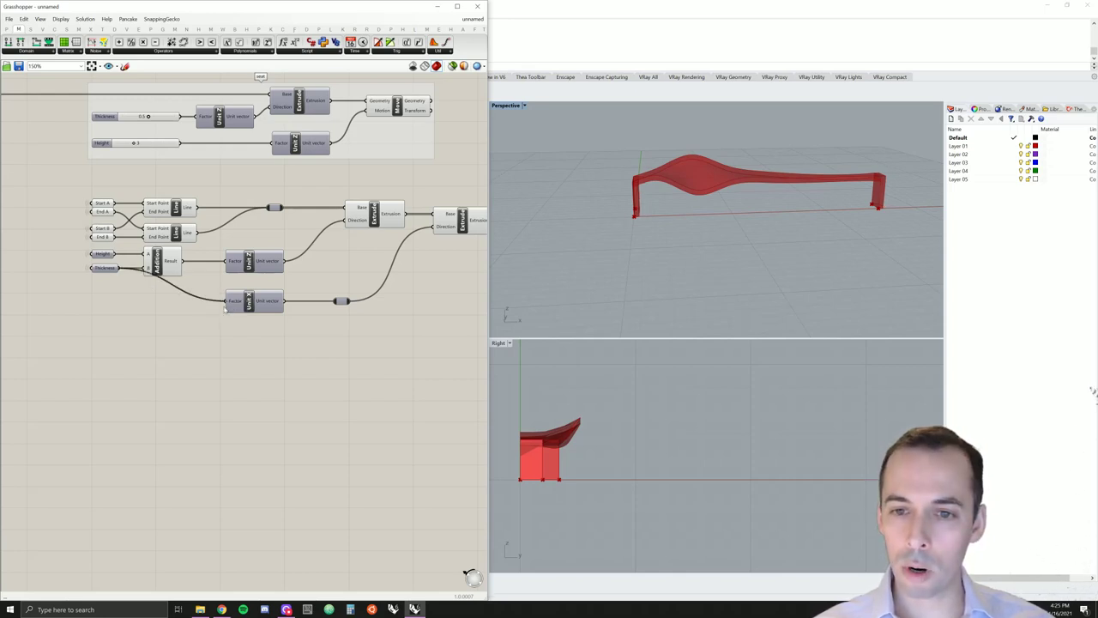
pyautogui.scroll(3, 650, 194)
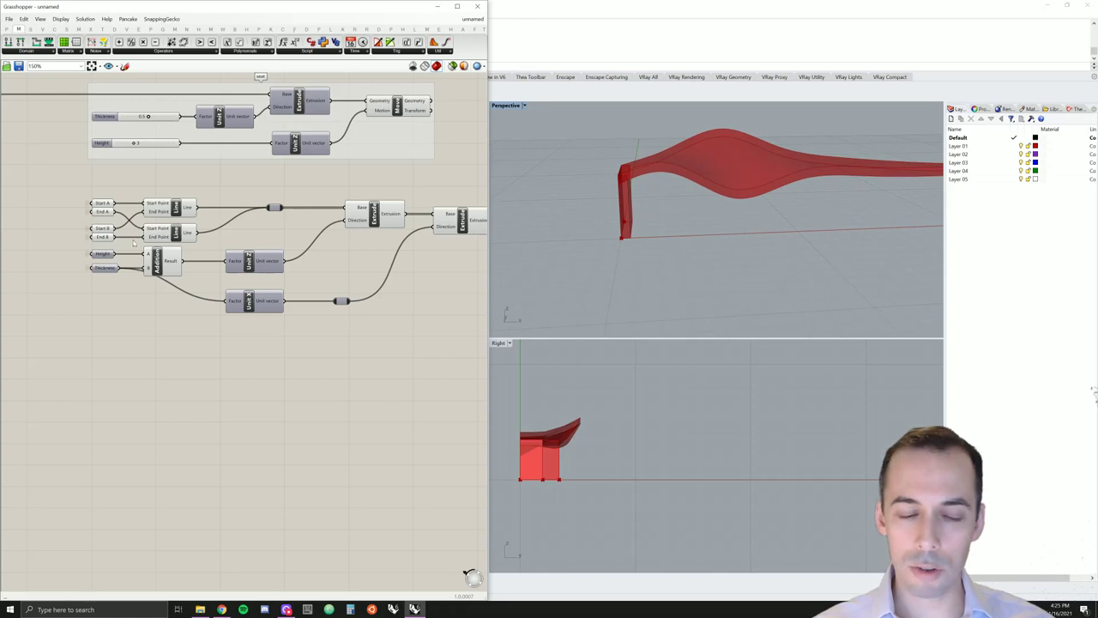
# - Align the Thickness parameter, Unit X vector and relay in a straight row beneath the Unit Z component
pyautogui.moveTo(106, 269)
pyautogui.mouseDown()
pyautogui.moveTo(106, 302)
pyautogui.moveTo(108, 290)
pyautogui.mouseUp()
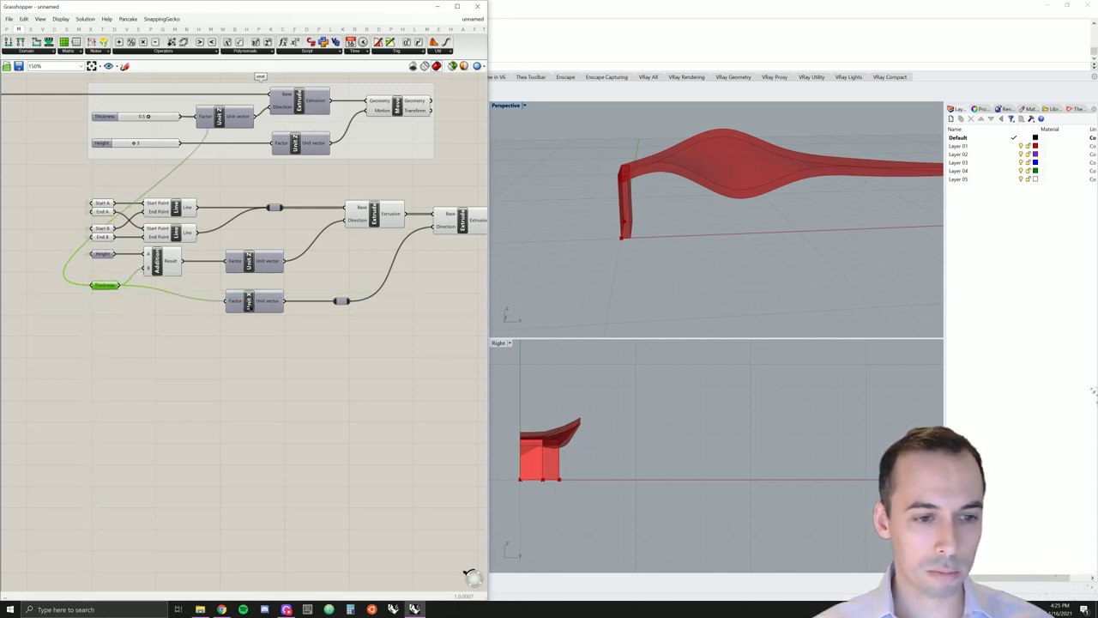
pyautogui.moveTo(254, 300)
pyautogui.mouseDown()
pyautogui.moveTo(254, 284)
pyautogui.moveTo(251, 294)
pyautogui.mouseUp()
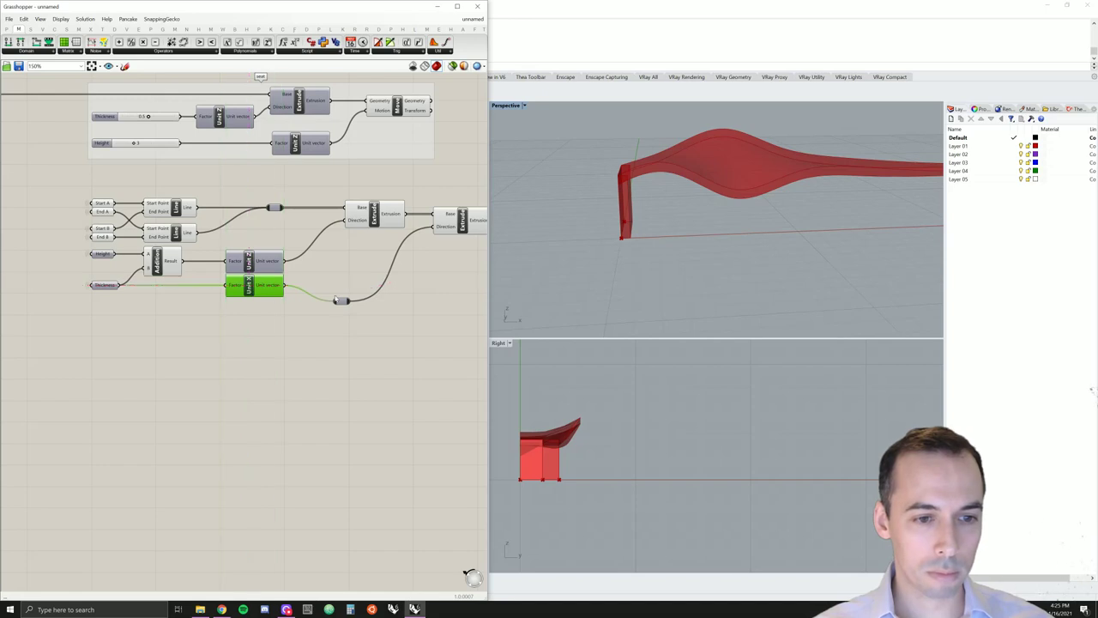
pyautogui.moveTo(347, 303); pyautogui.dragTo(367, 286)
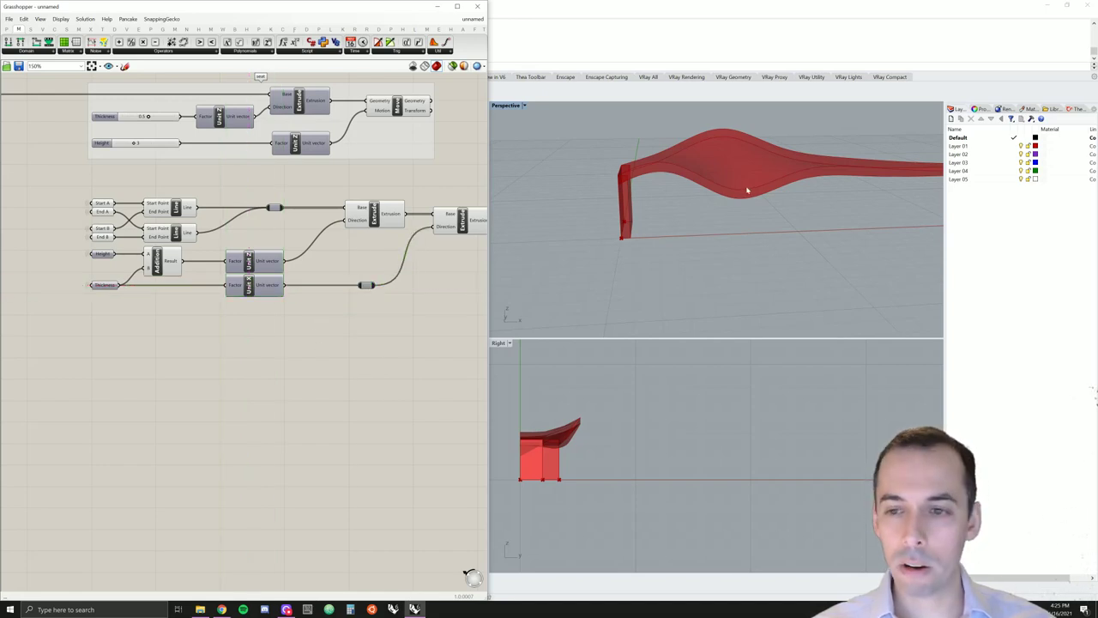
# - Examine the joints between the legs and the seat at both ends of the bench in the perspective view
pyautogui.moveTo(787, 191); pyautogui.dragTo(664, 211, button='right')
pyautogui.scroll(4, 615, 182)
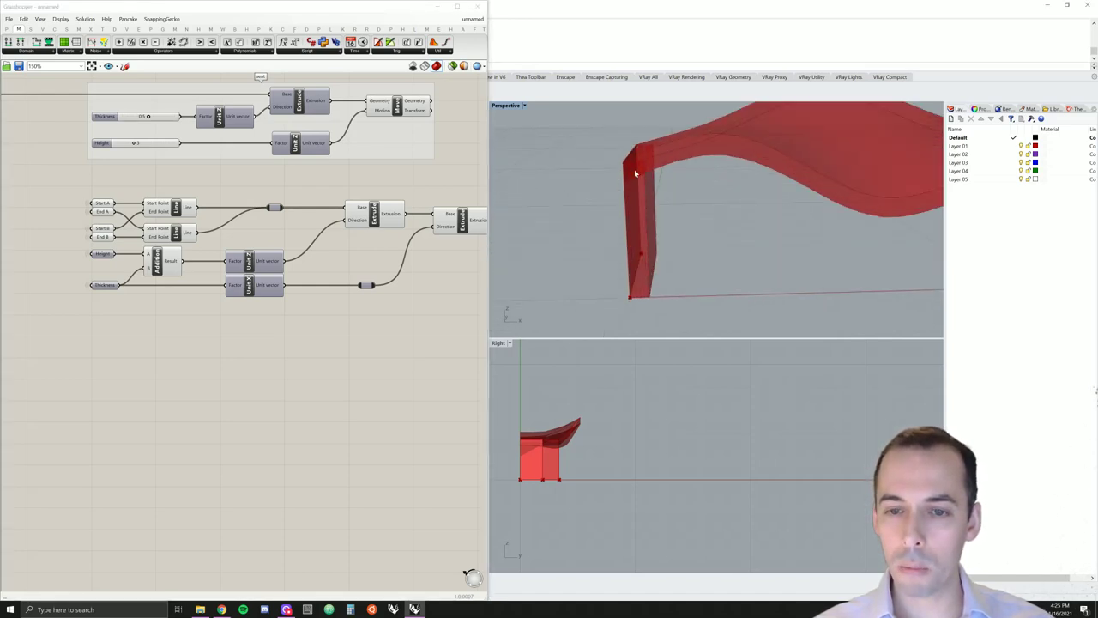
pyautogui.scroll(-4, 852, 226)
pyautogui.moveTo(801, 238); pyautogui.dragTo(556, 251, button='right')
pyautogui.scroll(4, 865, 252)
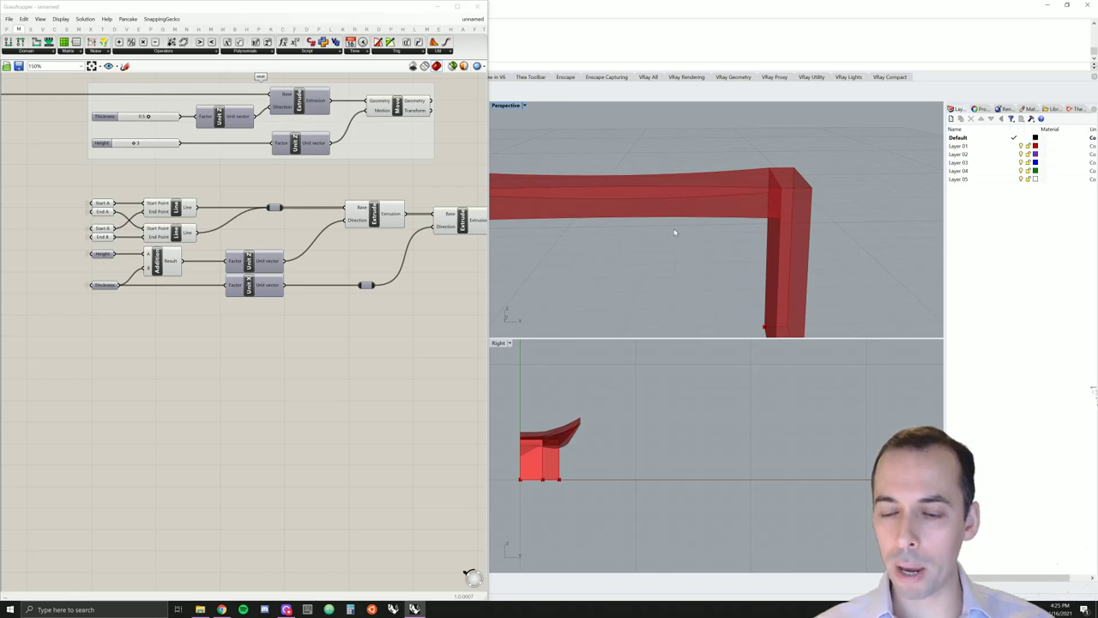
pyautogui.scroll(-4, 660, 230)
pyautogui.moveTo(630, 235)
pyautogui.mouseDown(button='right')
pyautogui.moveTo(777, 229)
pyautogui.moveTo(782, 212)
pyautogui.mouseUp(button='right')
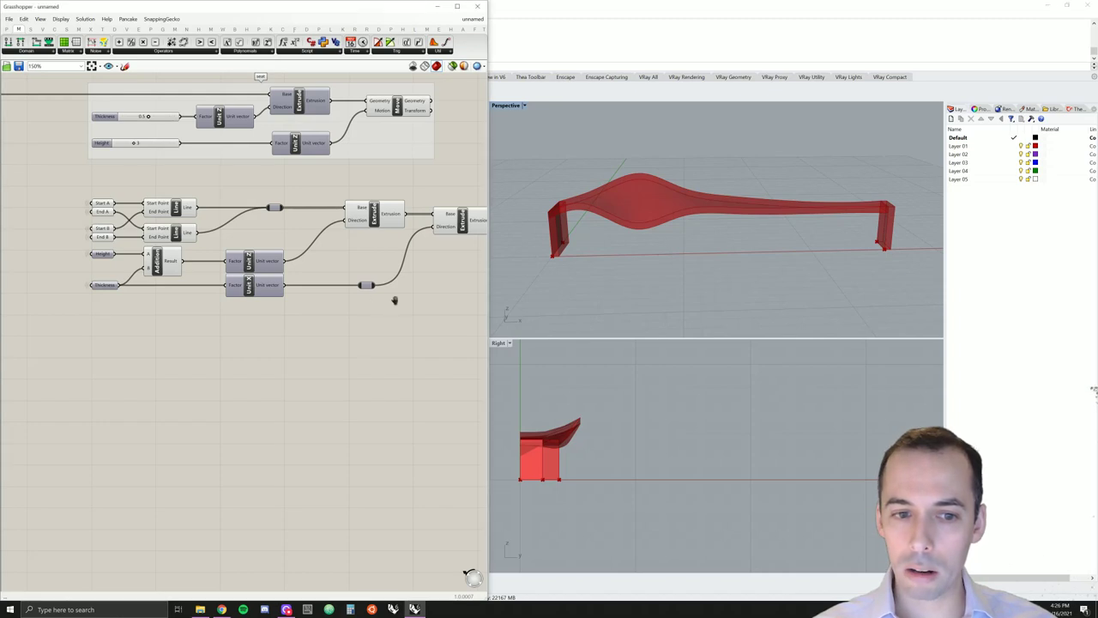
# - Remove the relay between the two Line components and the first leg Extrude's Base input
pyautogui.moveTo(362, 292); pyautogui.dragTo(331, 286, button='right')
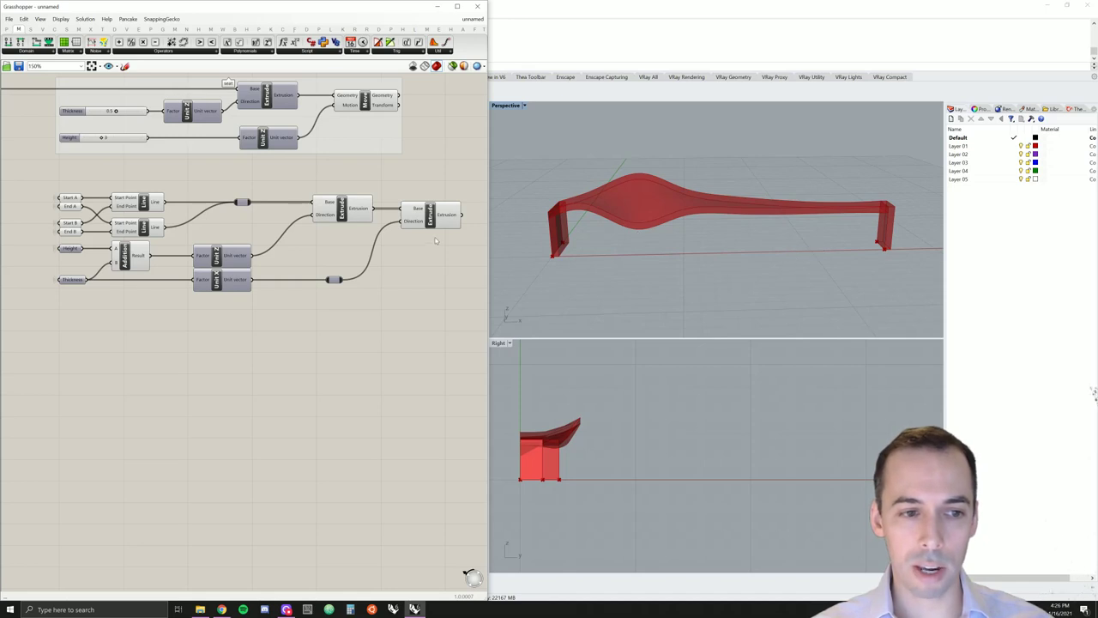
pyautogui.moveTo(213, 323)
pyautogui.mouseDown(button='right')
pyautogui.moveTo(211, 312)
pyautogui.moveTo(204, 318)
pyautogui.mouseUp(button='right')
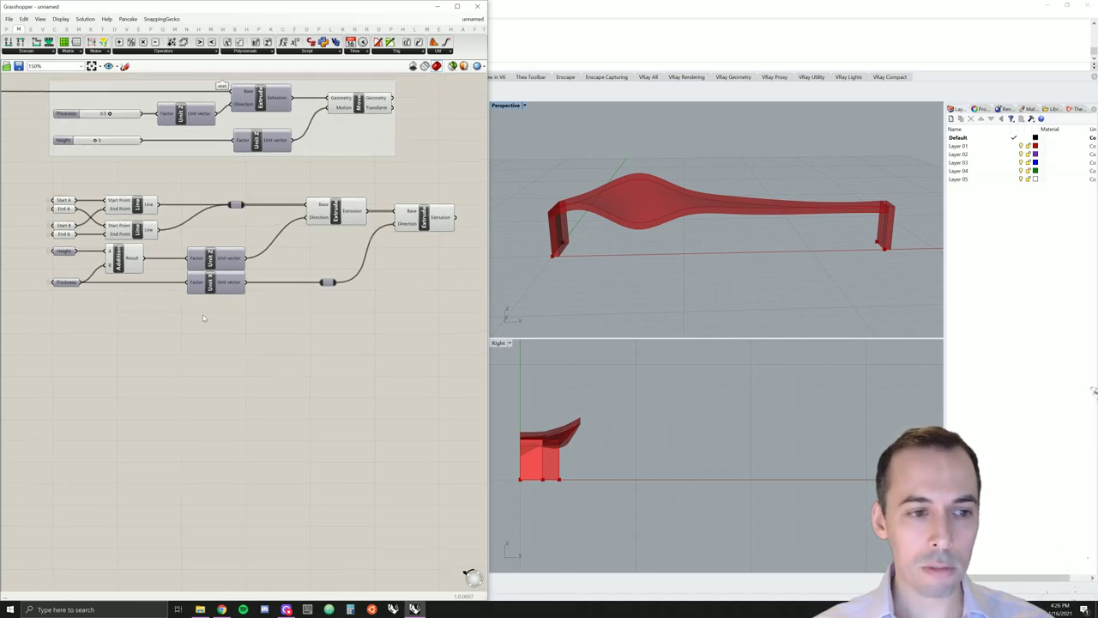
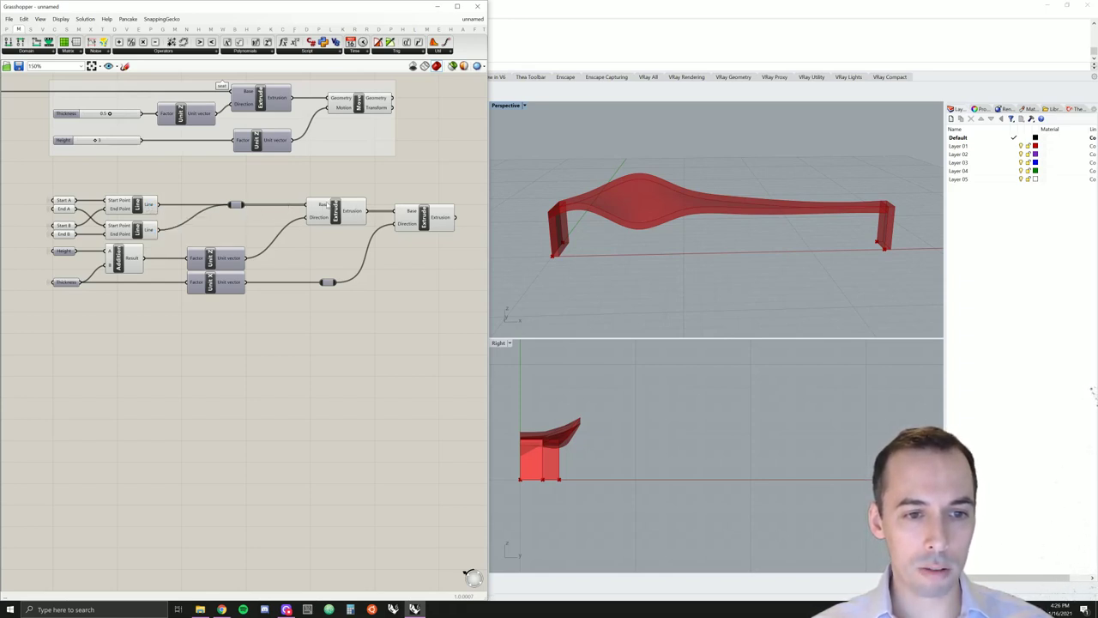
pyautogui.moveTo(326, 208)
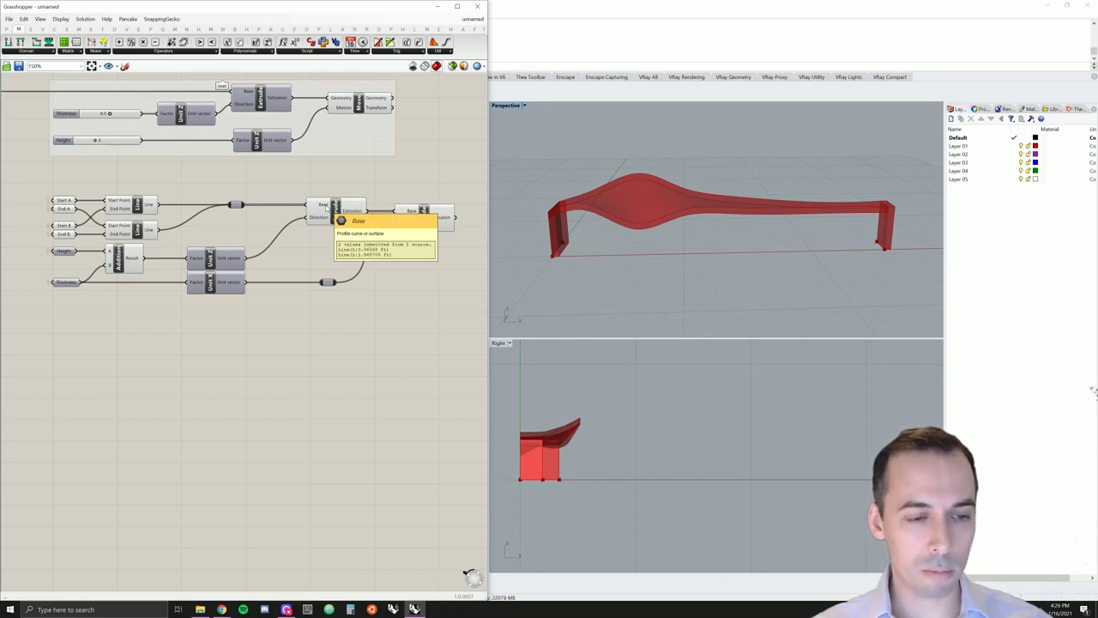
pyautogui.click(235, 205)
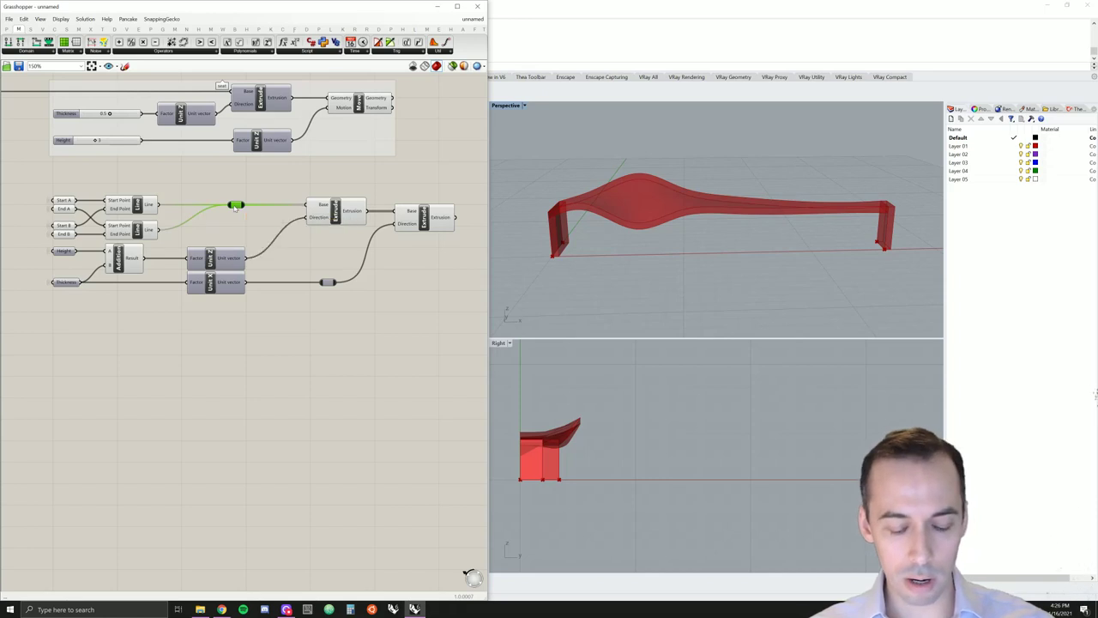
pyautogui.press('Delete')
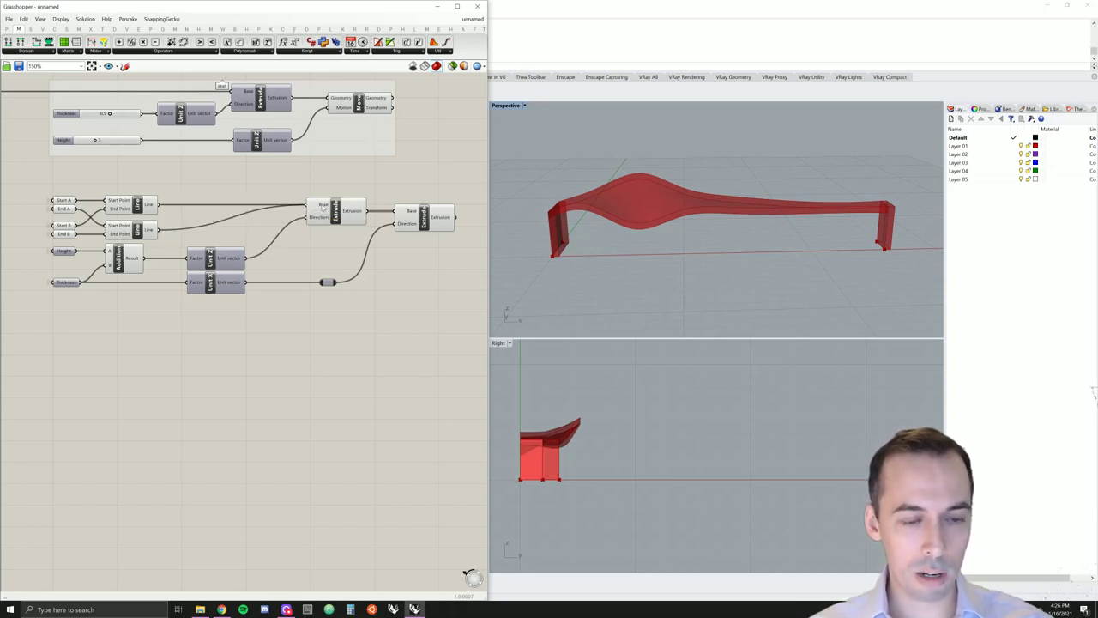
# - Add a Negative math component beneath the wire running from the Thickness parameter to Unit X
pyautogui.moveTo(322, 206)
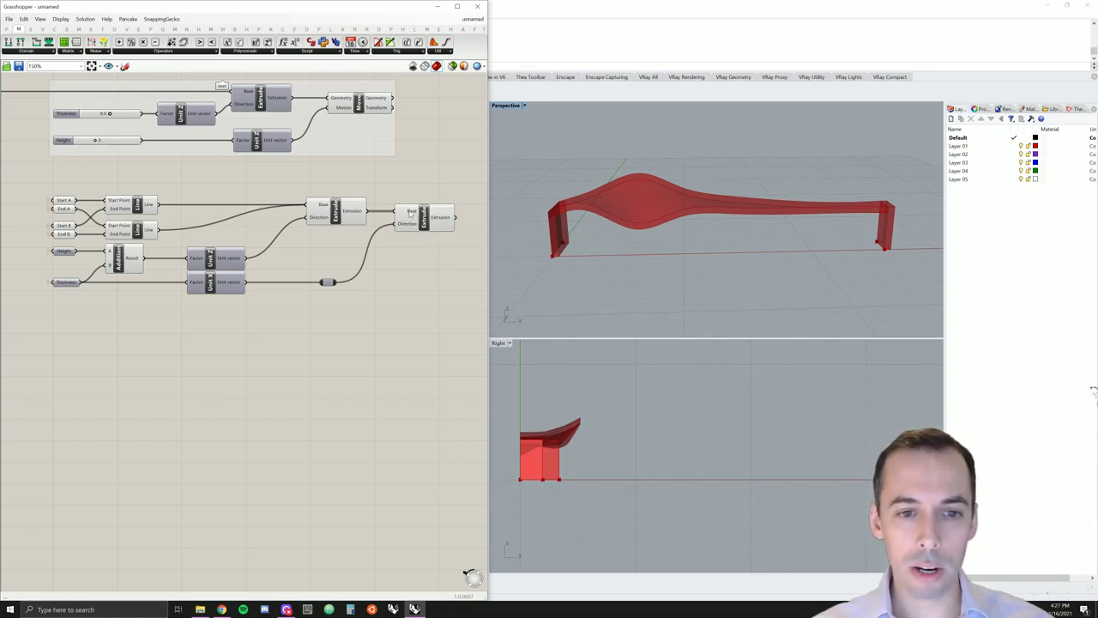
pyautogui.moveTo(410, 214)
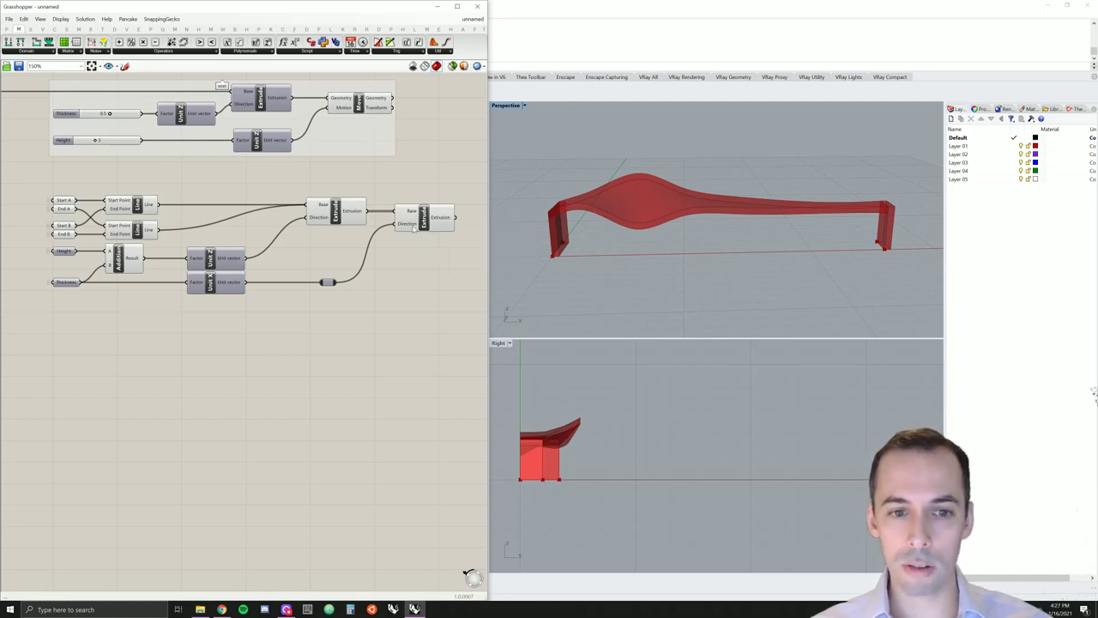
pyautogui.moveTo(215, 338)
pyautogui.mouseDown(button='right')
pyautogui.moveTo(228, 334)
pyautogui.moveTo(198, 336)
pyautogui.mouseUp(button='right')
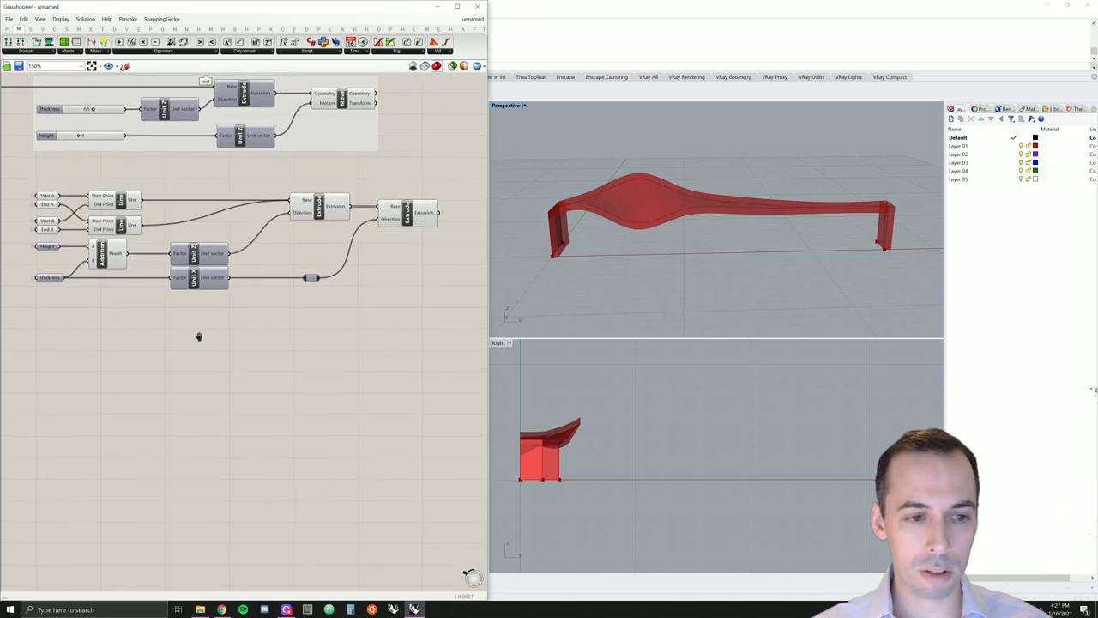
pyautogui.click(194, 279)
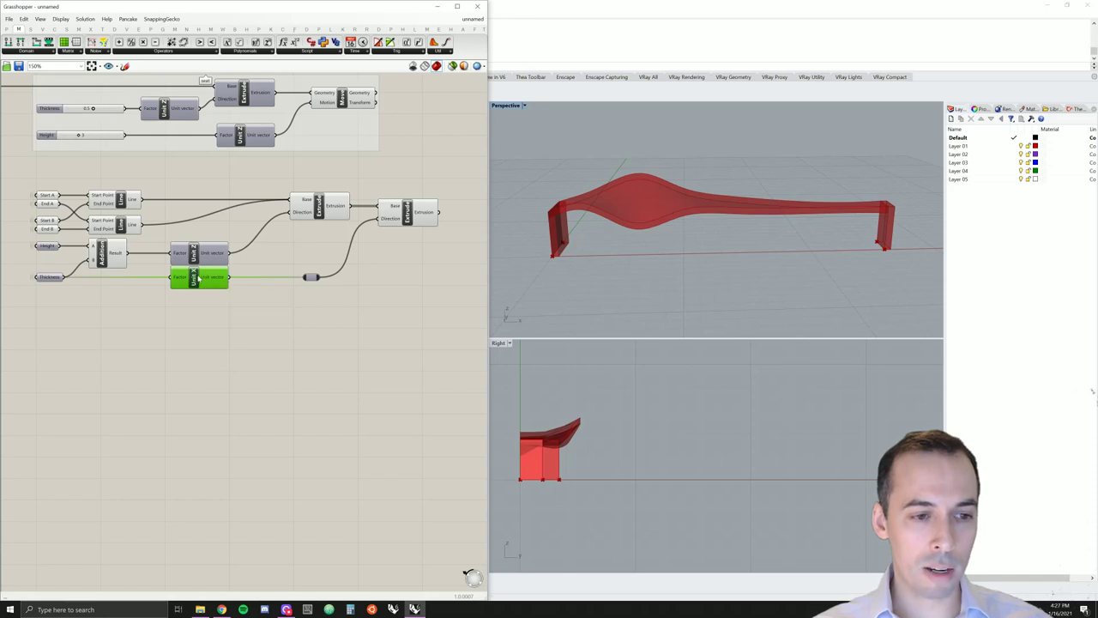
pyautogui.moveTo(166, 301); pyautogui.dragTo(213, 300, button='right')
pyautogui.doubleClick(208, 289)
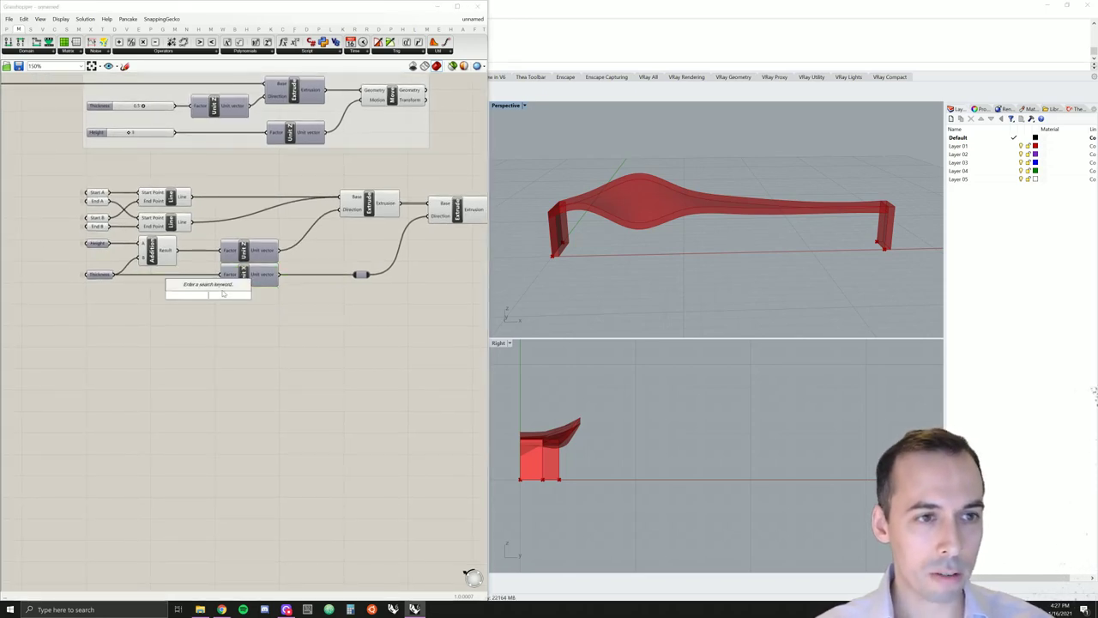
pyautogui.click(179, 53)
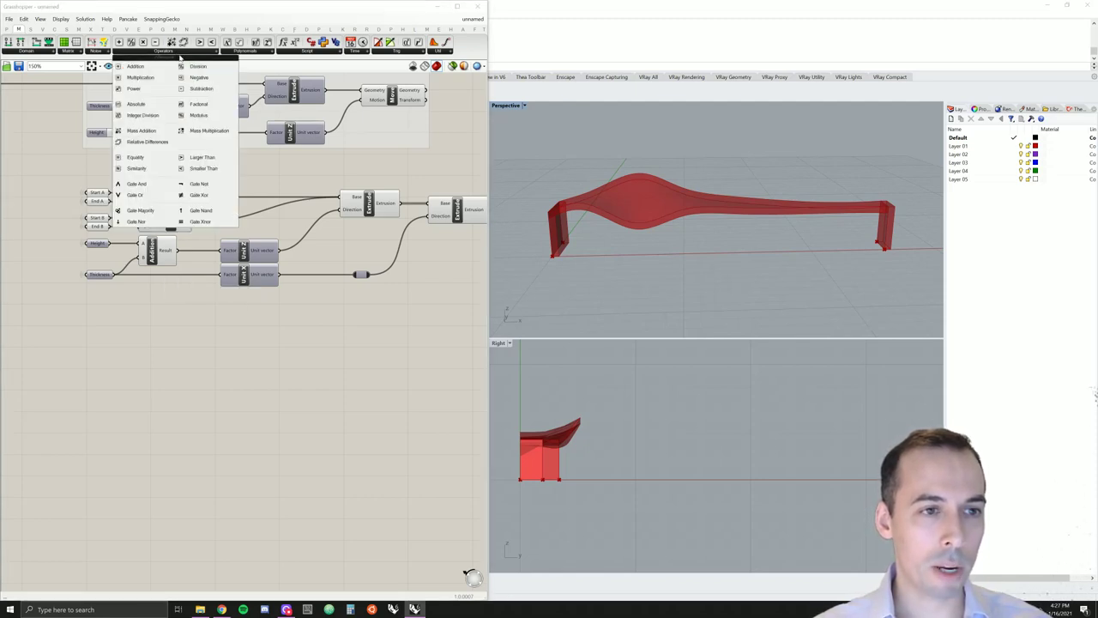
pyautogui.click(199, 79)
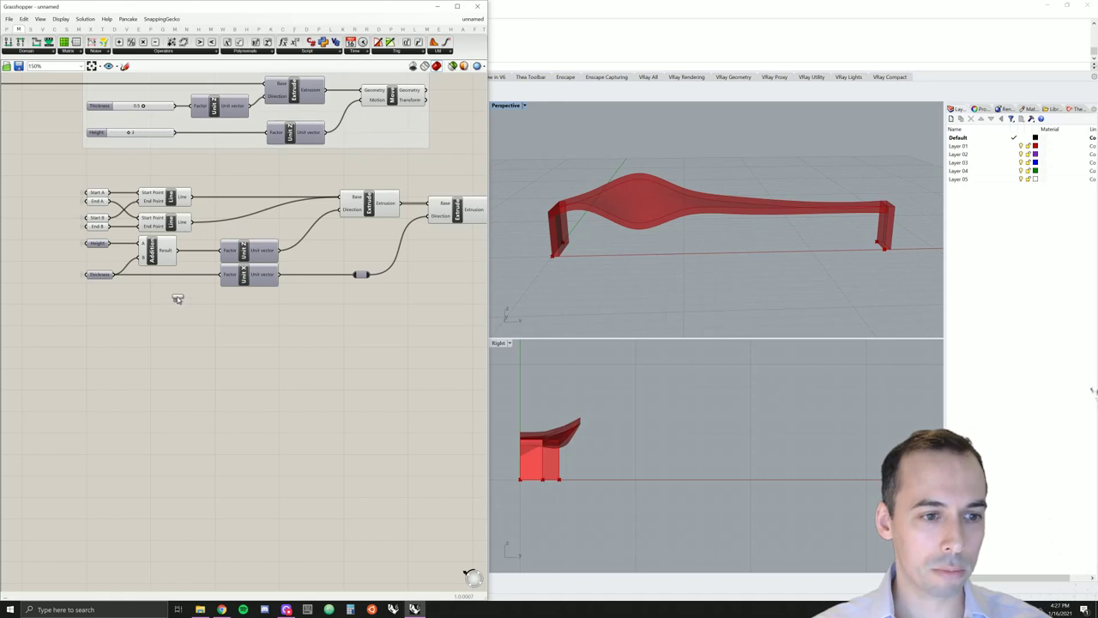
pyautogui.click(177, 294)
pyautogui.moveTo(185, 292); pyautogui.dragTo(183, 295)
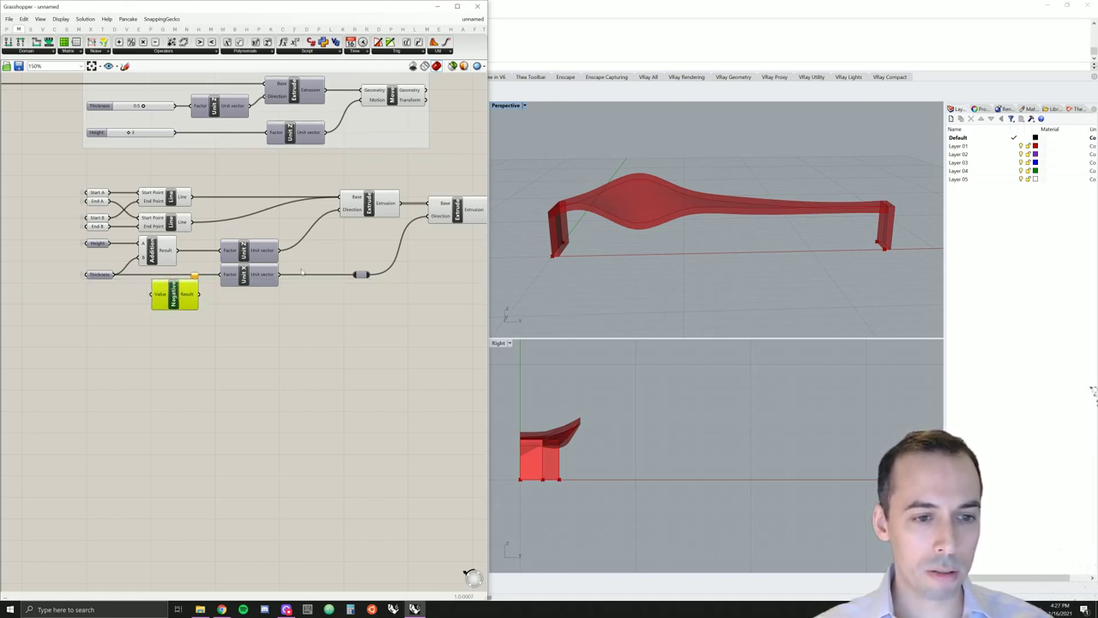
# - Try adding the negated Unit X vector as a second Direction input on the second Extrude, placing Negative after Unit X
pyautogui.moveTo(364, 274); pyautogui.dragTo(316, 275)
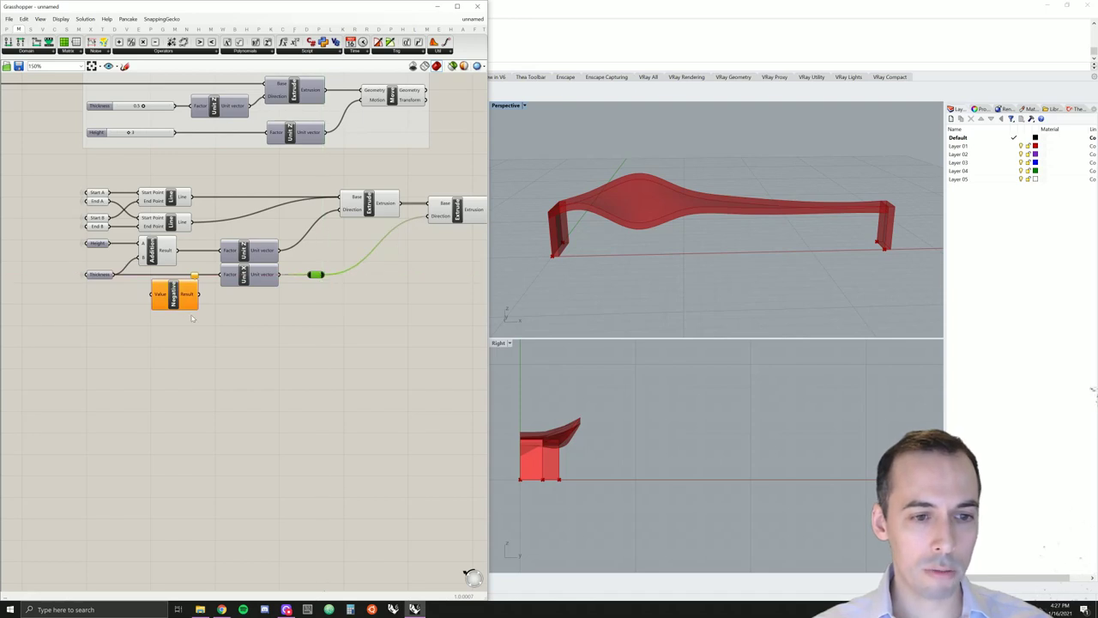
pyautogui.moveTo(196, 300); pyautogui.dragTo(352, 310)
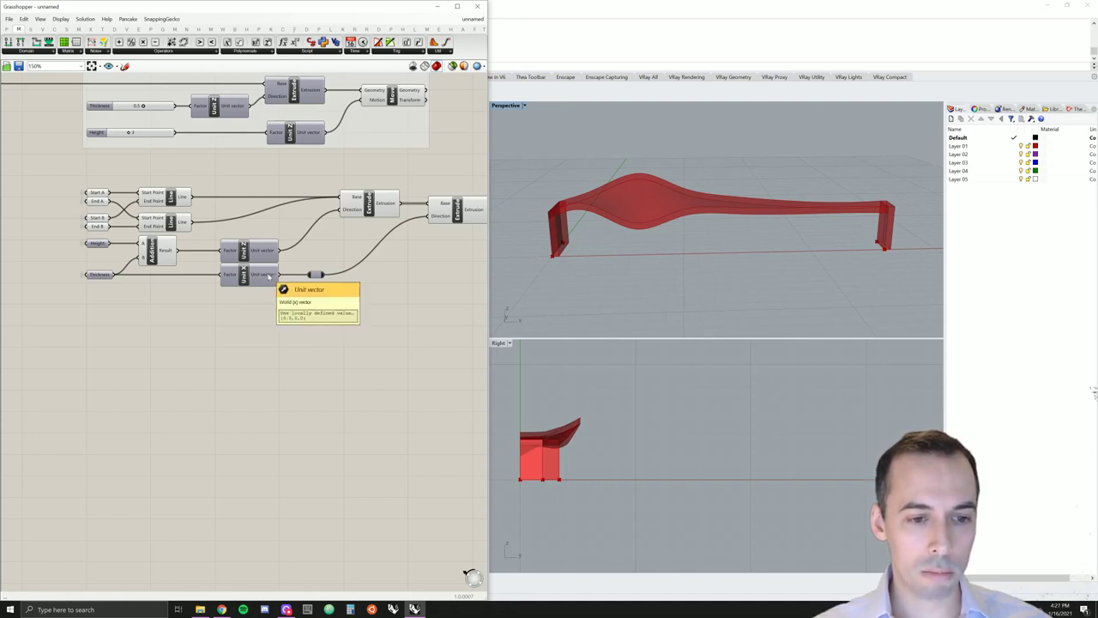
pyautogui.moveTo(276, 275); pyautogui.dragTo(307, 306)
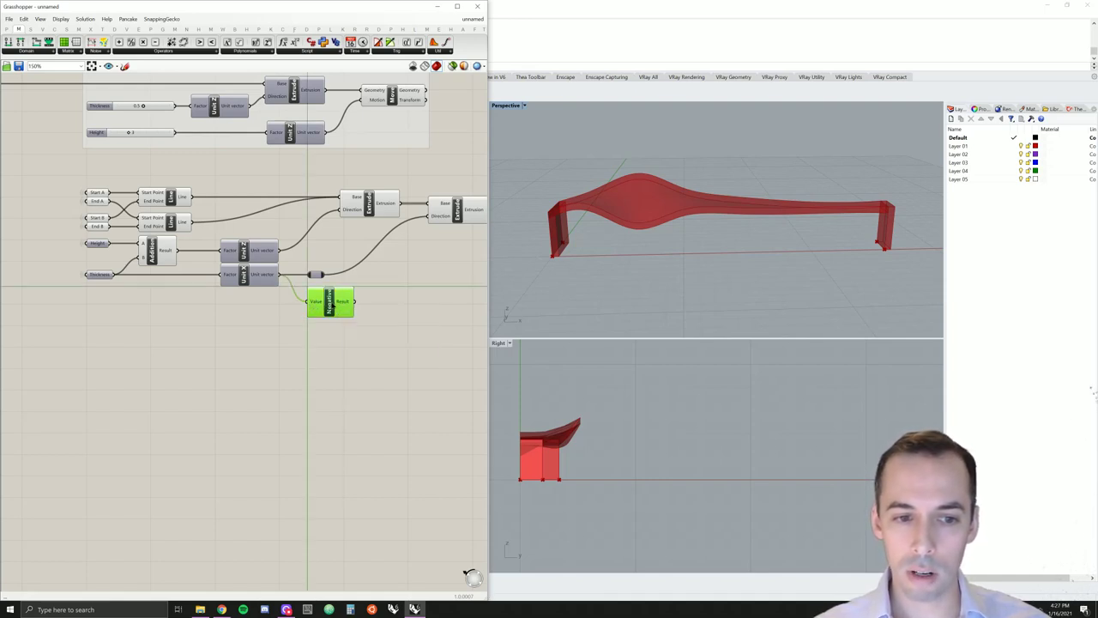
pyautogui.moveTo(357, 305); pyautogui.dragTo(434, 219)
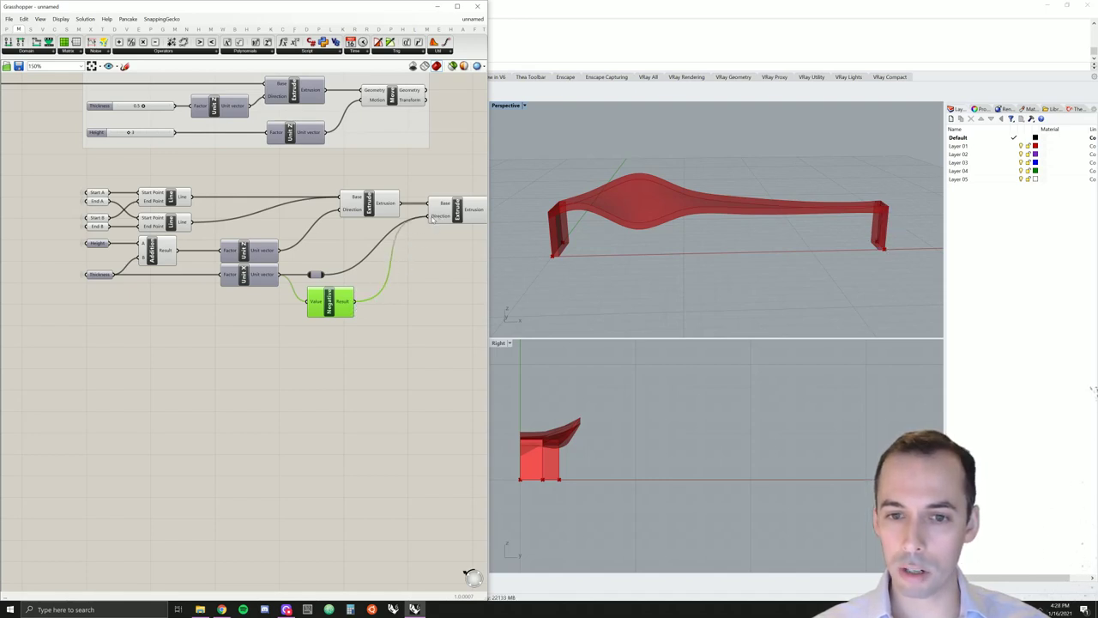
# - Undo both wire connections of the Negative component
pyautogui.click(1011, 187)
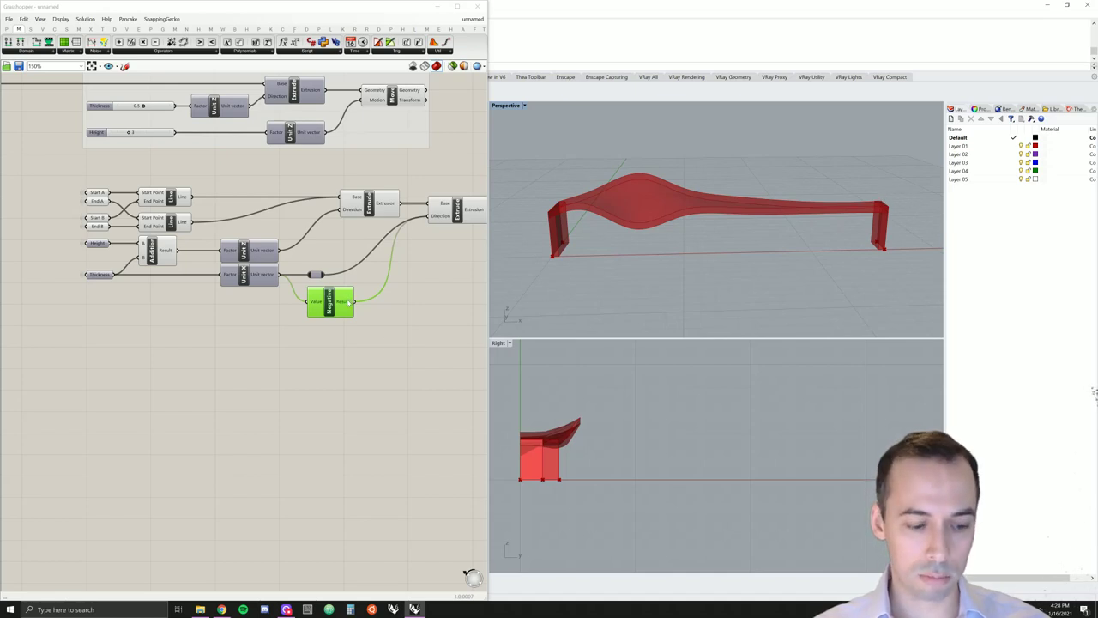
pyautogui.click(367, 347)
pyautogui.hotkey('ctrl', 'z')
pyautogui.hotkey('ctrl', 'z')
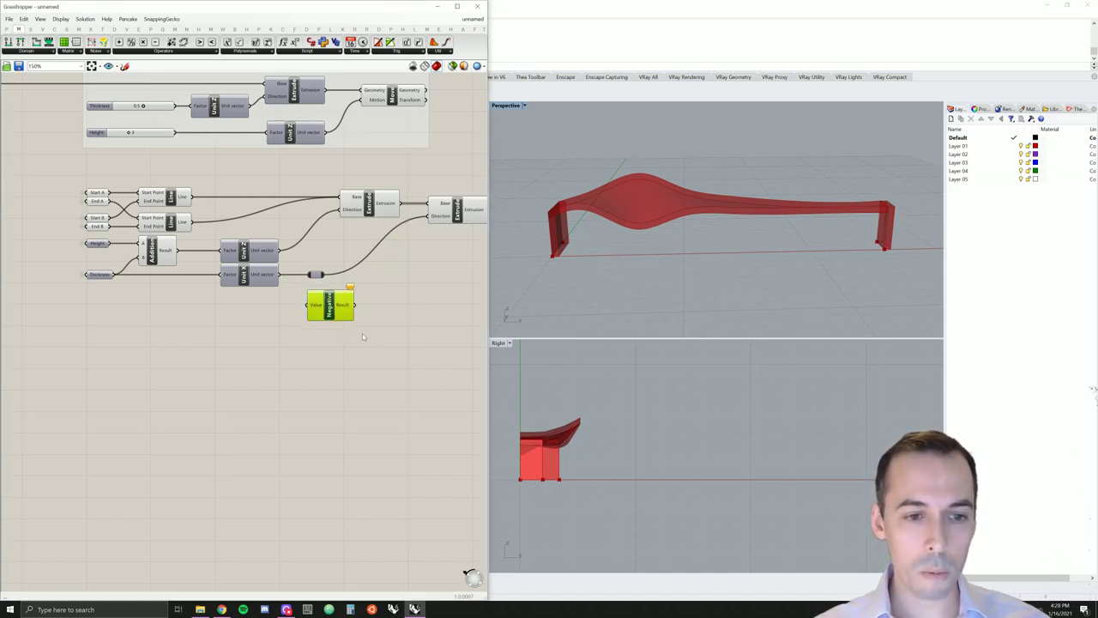
# - Wire Thickness through Negative into the Unit X Factor as an additional input, and shift the relay farther from Unit X
pyautogui.moveTo(330, 311); pyautogui.dragTo(168, 305)
pyautogui.moveTo(111, 275); pyautogui.dragTo(222, 279)
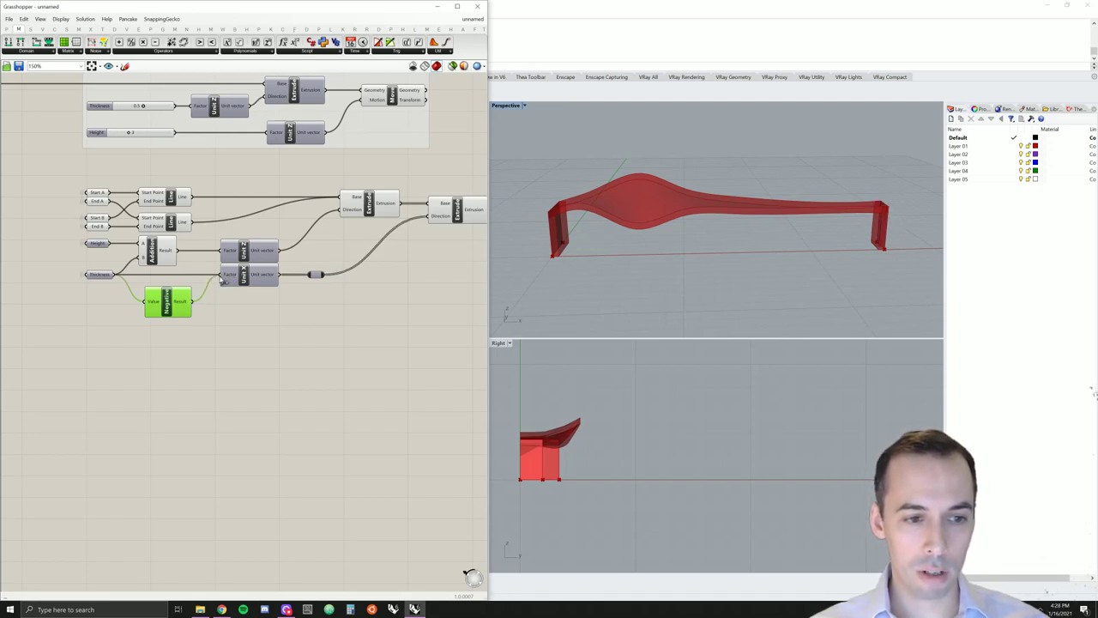
pyautogui.moveTo(227, 275)
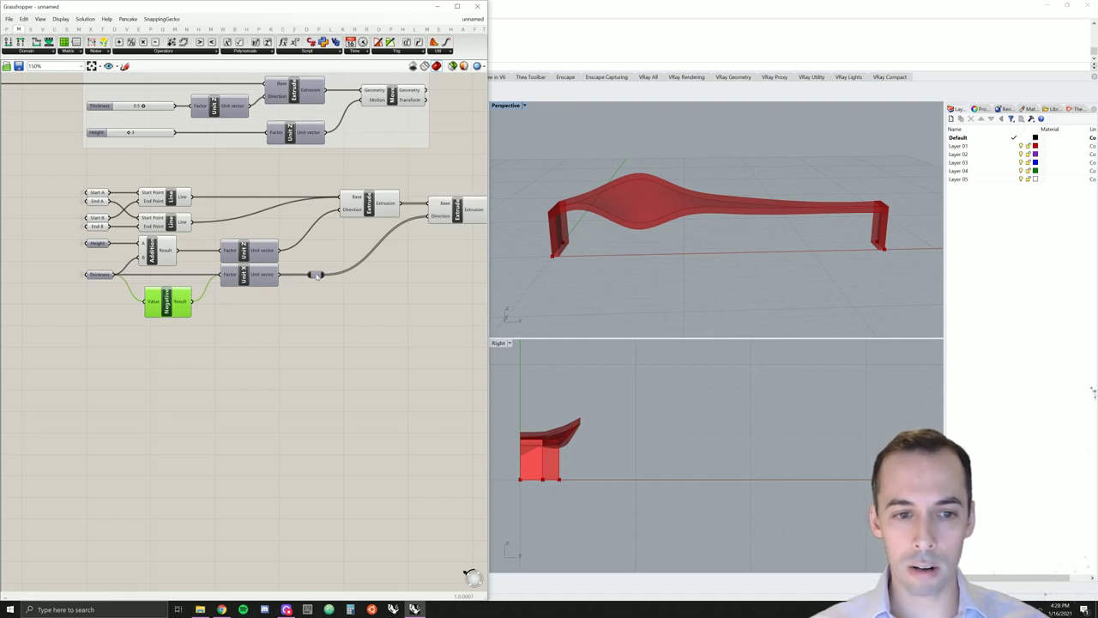
pyautogui.moveTo(315, 275); pyautogui.dragTo(347, 275)
pyautogui.click(294, 330)
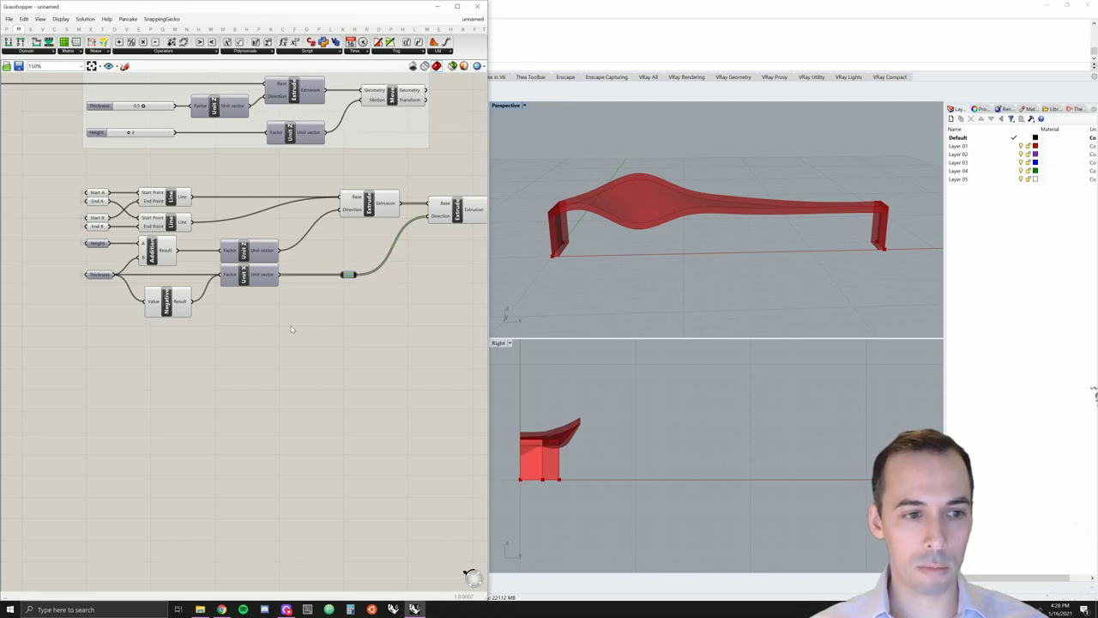
# - Examine both legs from another angle in the perspective view and try the seat's Thickness slider
pyautogui.scroll(-2, 257, 237)
pyautogui.moveTo(296, 241); pyautogui.dragTo(264, 269, button='right')
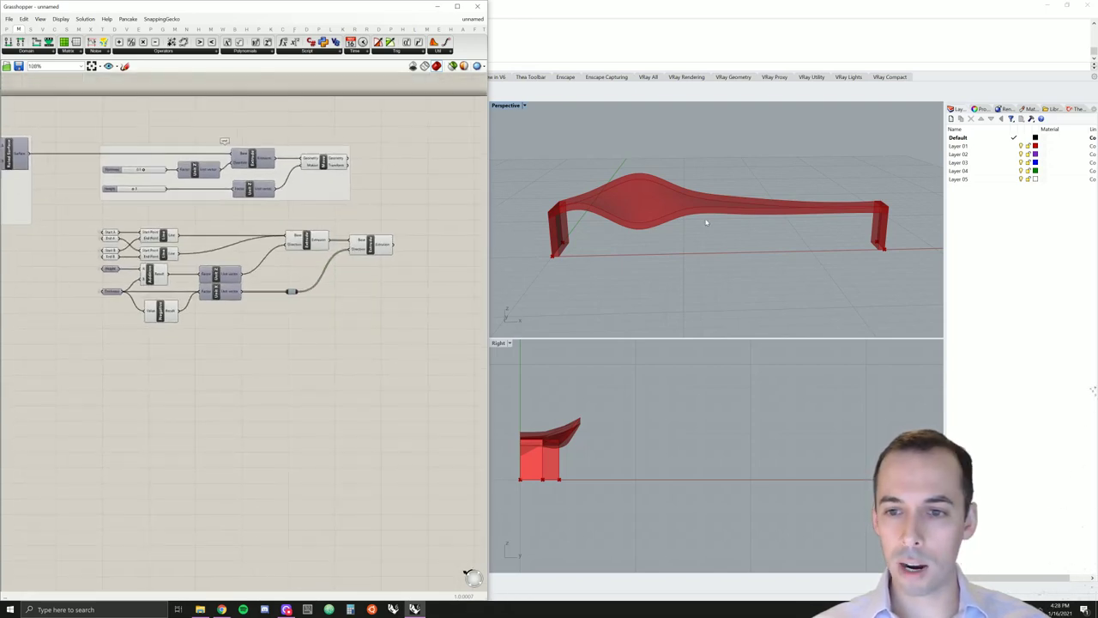
pyautogui.moveTo(706, 223); pyautogui.dragTo(763, 218, button='right')
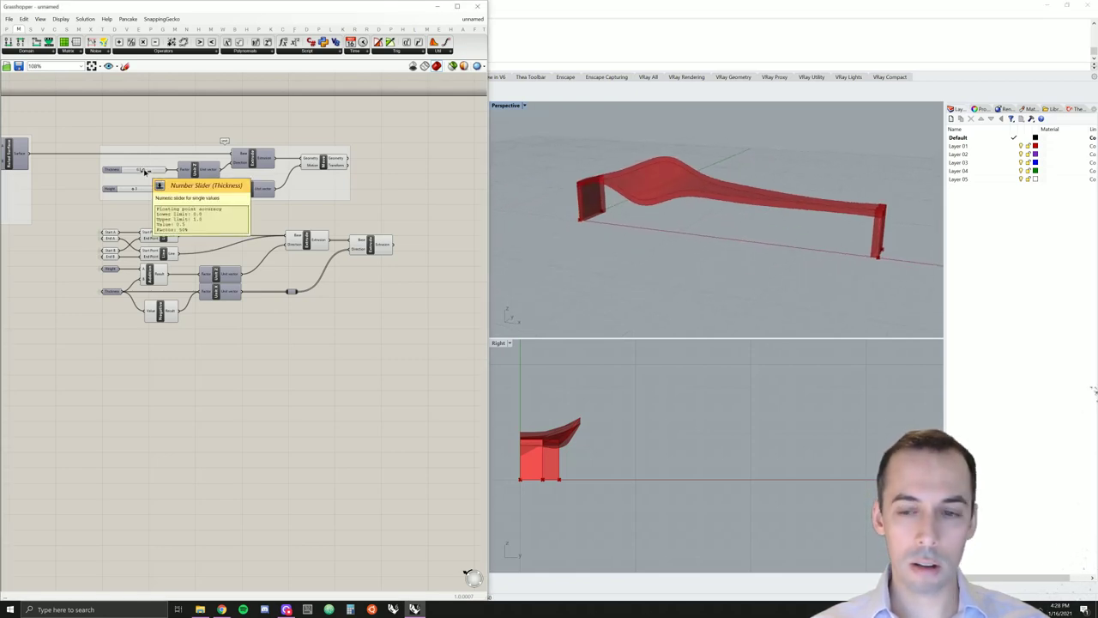
pyautogui.moveTo(141, 171); pyautogui.dragTo(132, 191)
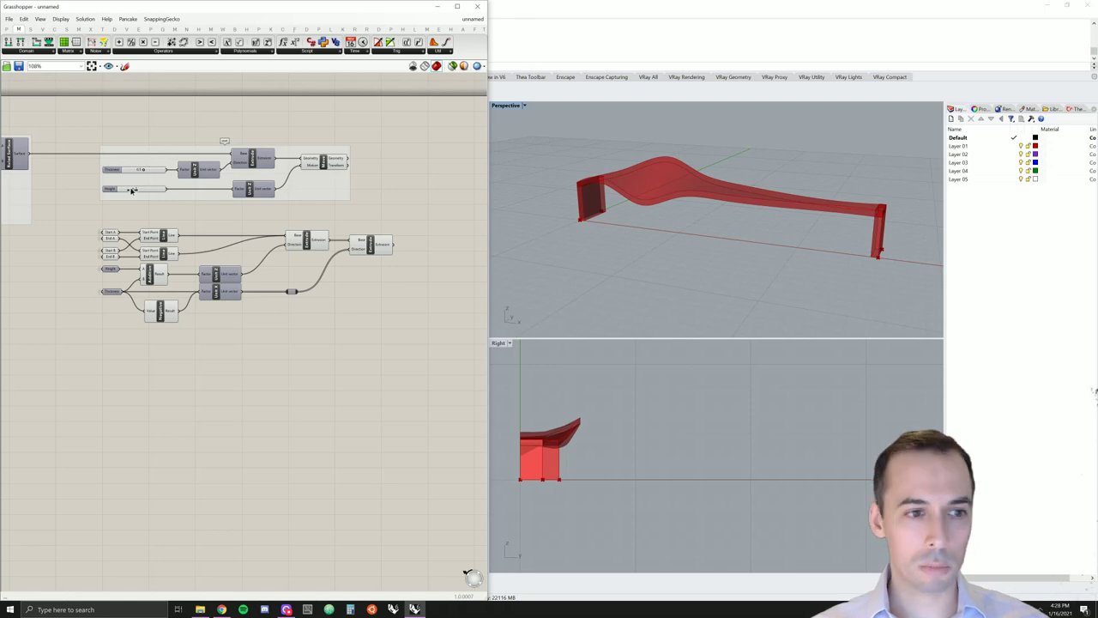
# - Turn on the preview of the fifth Point parameter feeding the lower Interpolate curve
pyautogui.moveTo(131, 190); pyautogui.dragTo(367, 190, button='right')
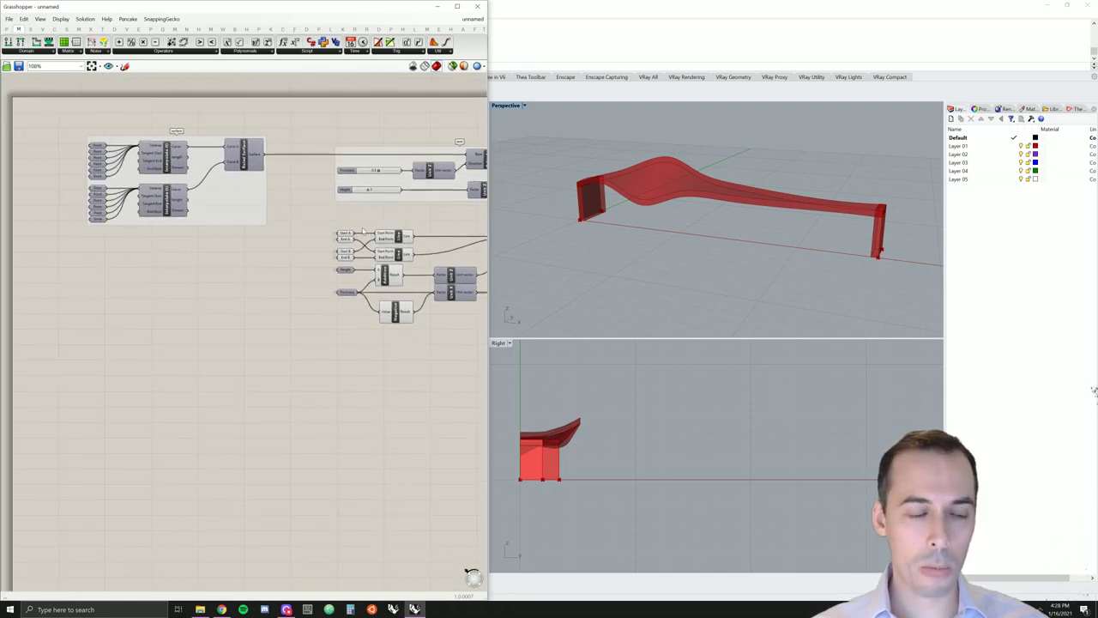
pyautogui.scroll(4, 96, 216)
pyautogui.click(95, 218)
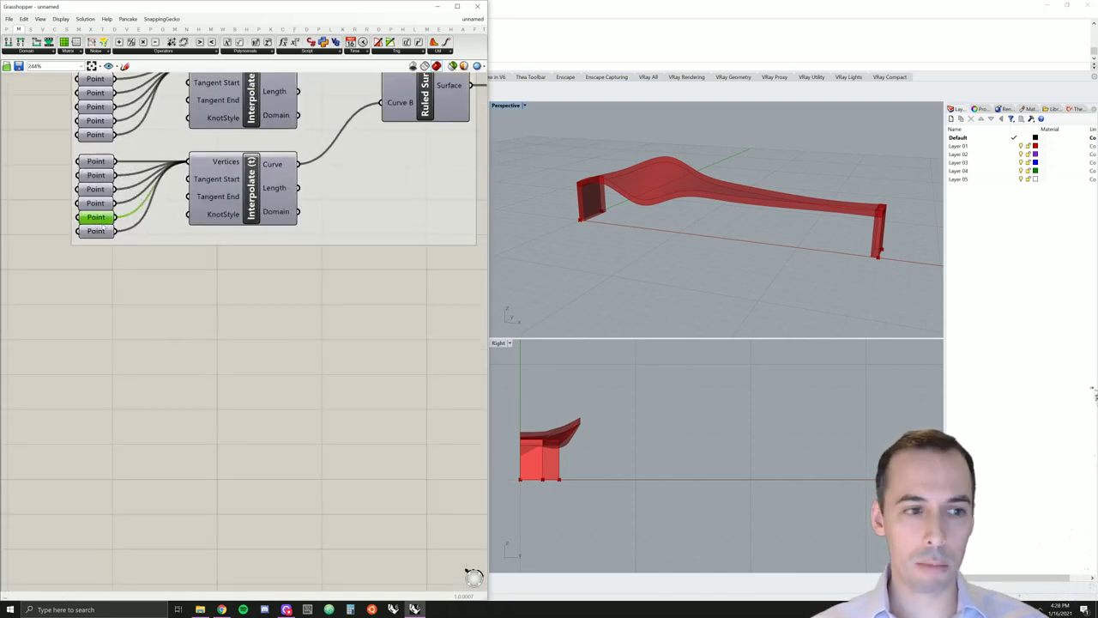
pyautogui.rightClick(103, 222)
pyautogui.click(135, 234)
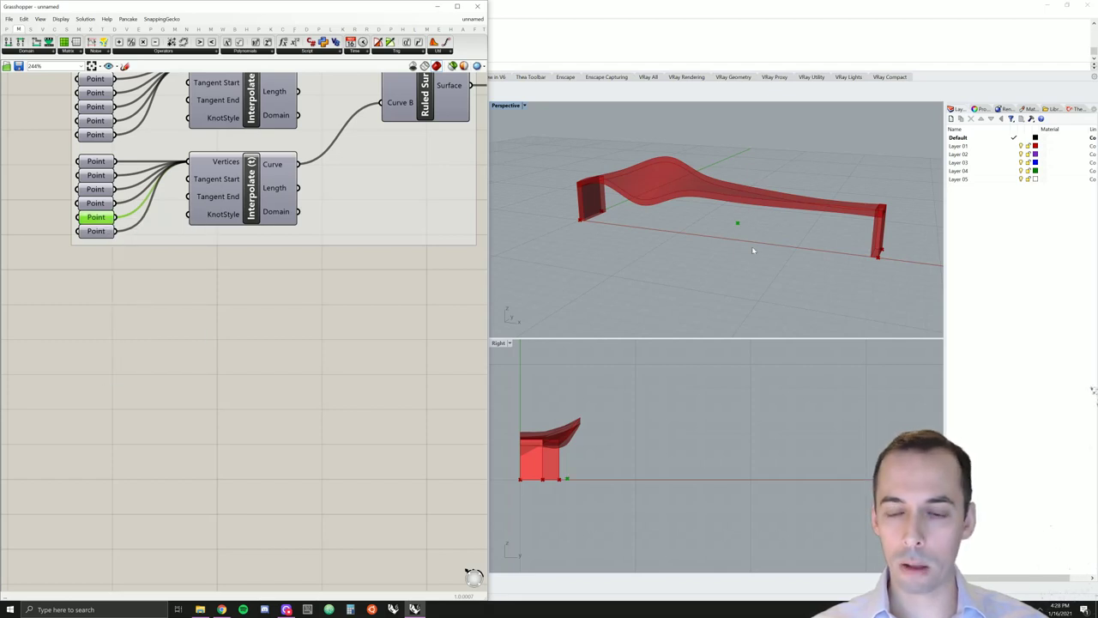
# - Move the fifth point of the lower curve slightly in the perspective view to test the bench's response
pyautogui.click(112, 241)
pyautogui.click(97, 217)
pyautogui.moveTo(744, 223)
pyautogui.mouseDown()
pyautogui.moveTo(755, 216)
pyautogui.moveTo(746, 221)
pyautogui.mouseUp()
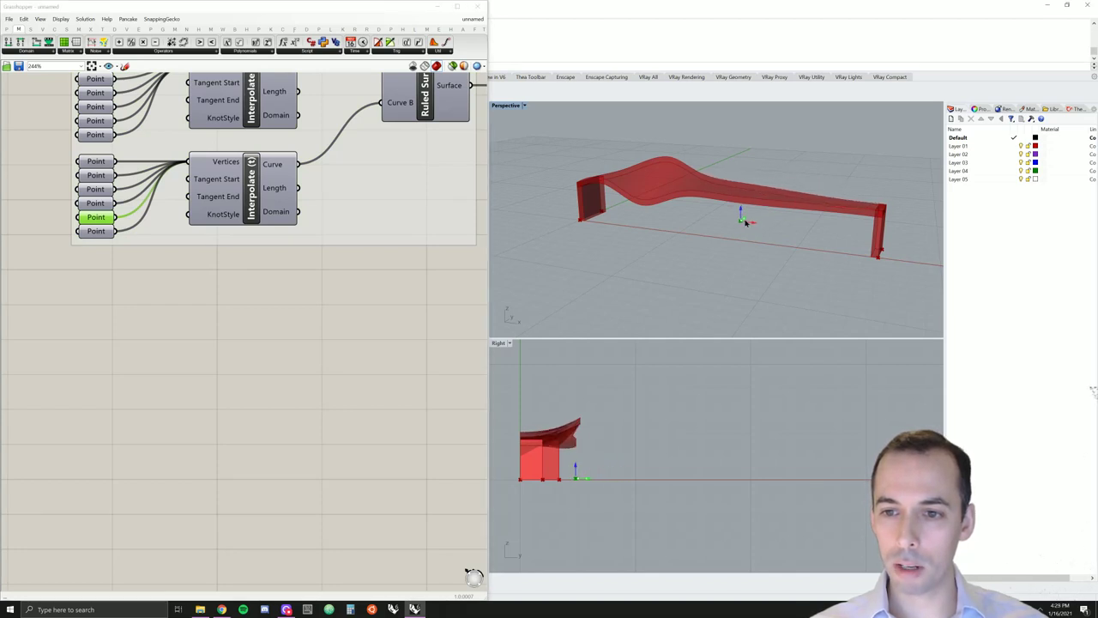
# - Undo the point move and turn the fifth Point parameter's preview back off
pyautogui.click(289, 331)
pyautogui.hotkey('ctrl', 'z')
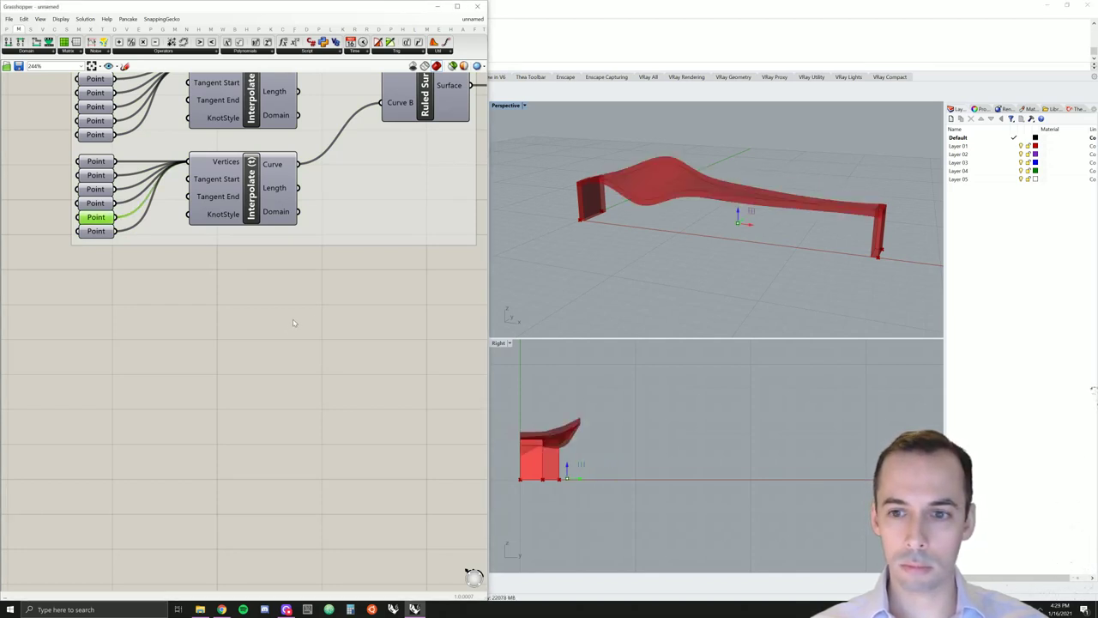
pyautogui.rightClick(91, 220)
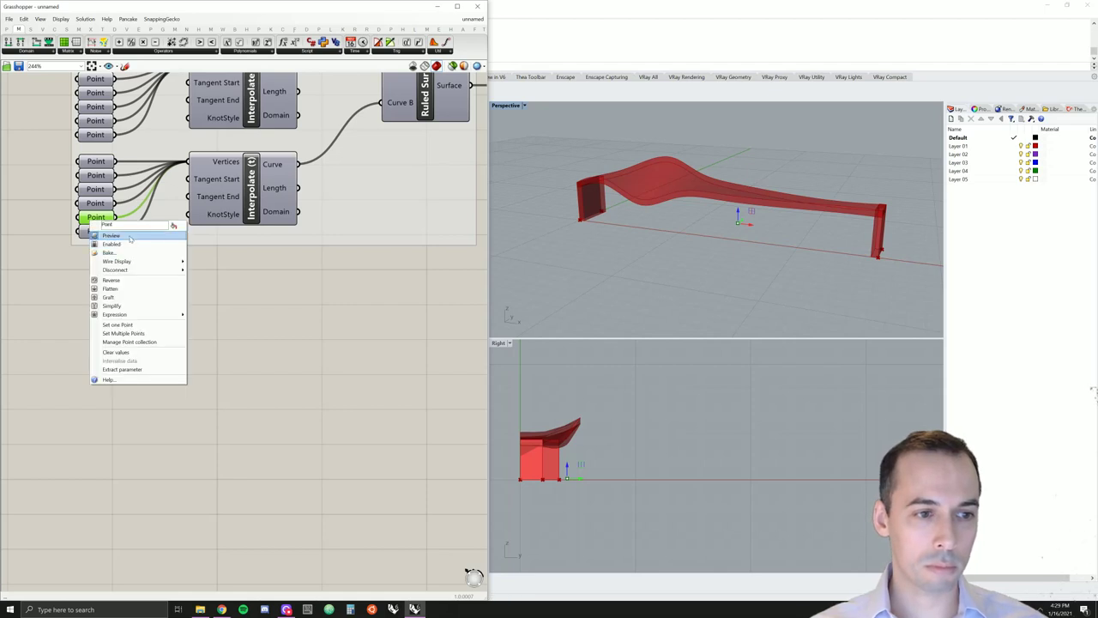
pyautogui.click(235, 277)
pyautogui.scroll(-5, 236, 277)
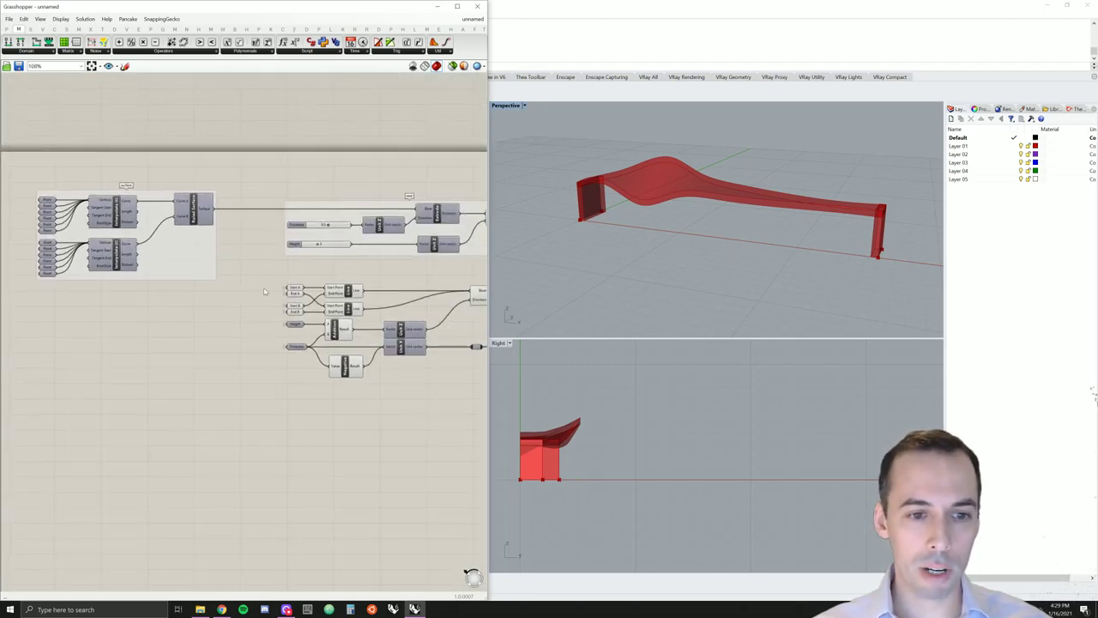
pyautogui.moveTo(305, 291); pyautogui.dragTo(188, 279, button='right')
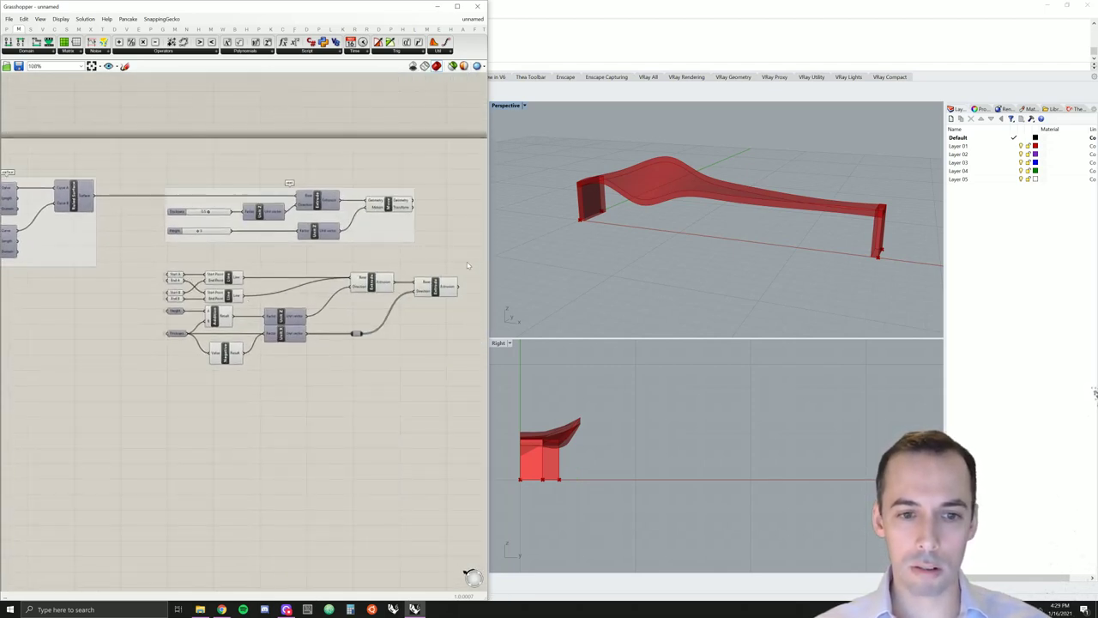
pyautogui.moveTo(470, 260); pyautogui.dragTo(305, 281)
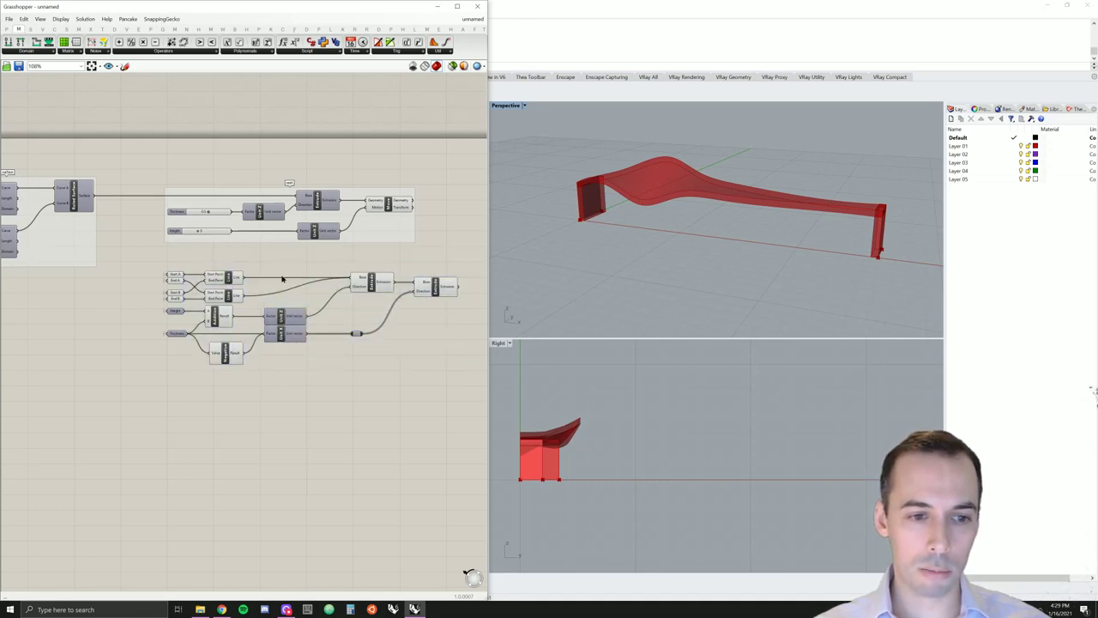
# - Add a relay to the first leg Line's wire, route both Line outputs through it to the first Extrude, and disconnect the second Line's direct wire
pyautogui.doubleClick(275, 278)
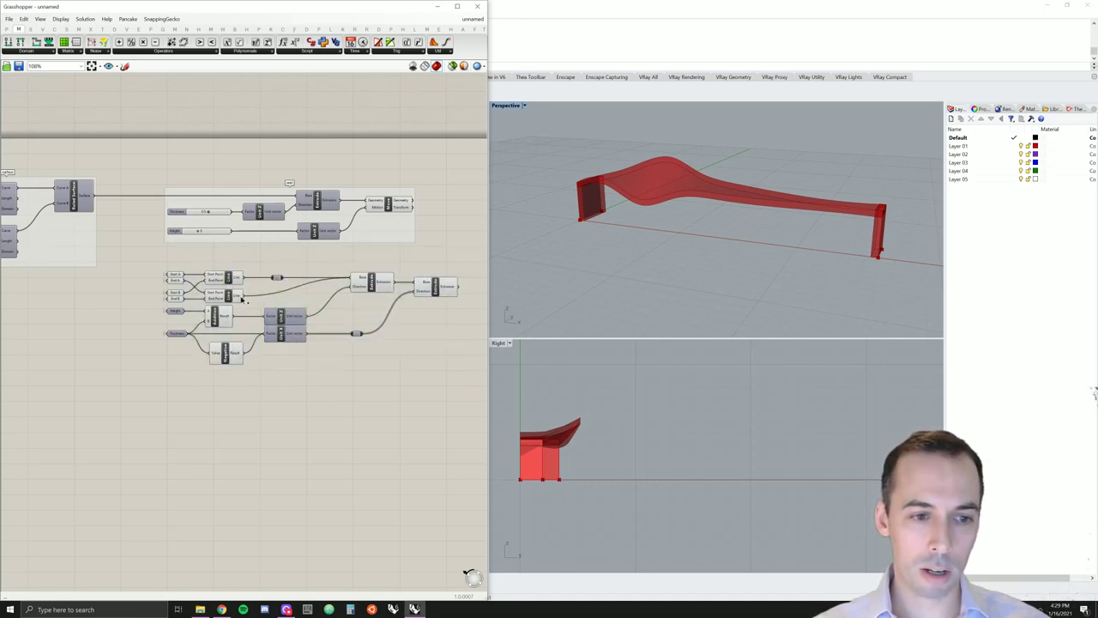
pyautogui.moveTo(242, 295); pyautogui.dragTo(276, 277)
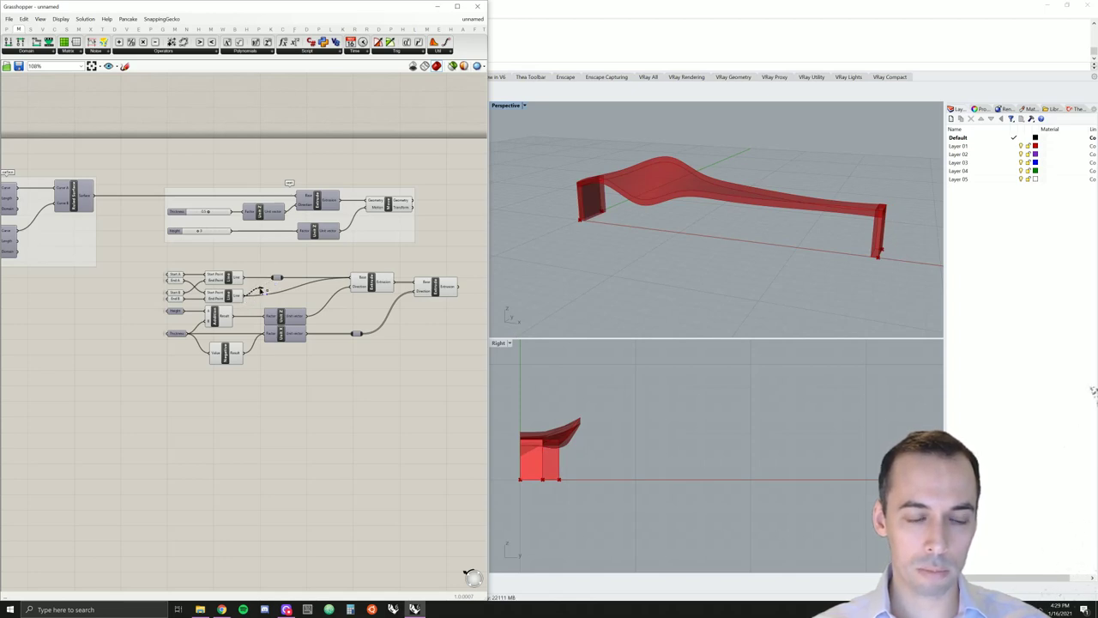
pyautogui.moveTo(276, 278); pyautogui.dragTo(362, 283)
pyautogui.rightClick(367, 281)
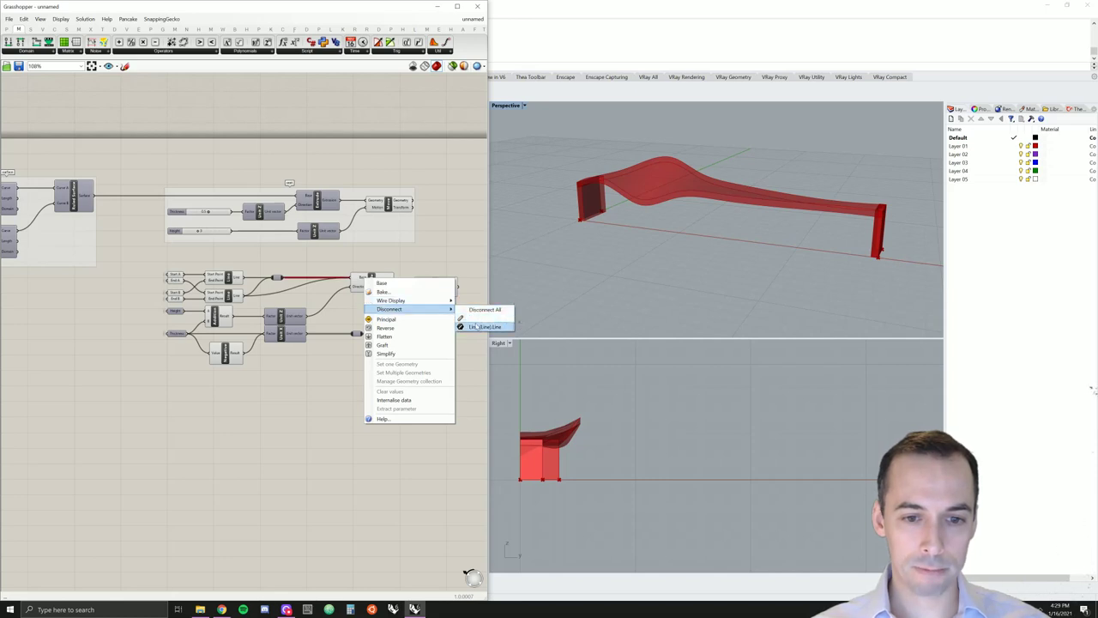
pyautogui.click(477, 324)
# - Group all the leg components below the seat group and name the group Legs
pyautogui.moveTo(334, 365); pyautogui.dragTo(239, 321, button='right')
pyautogui.moveTo(387, 309); pyautogui.dragTo(62, 217)
pyautogui.hotkey('ctrl', 'g')
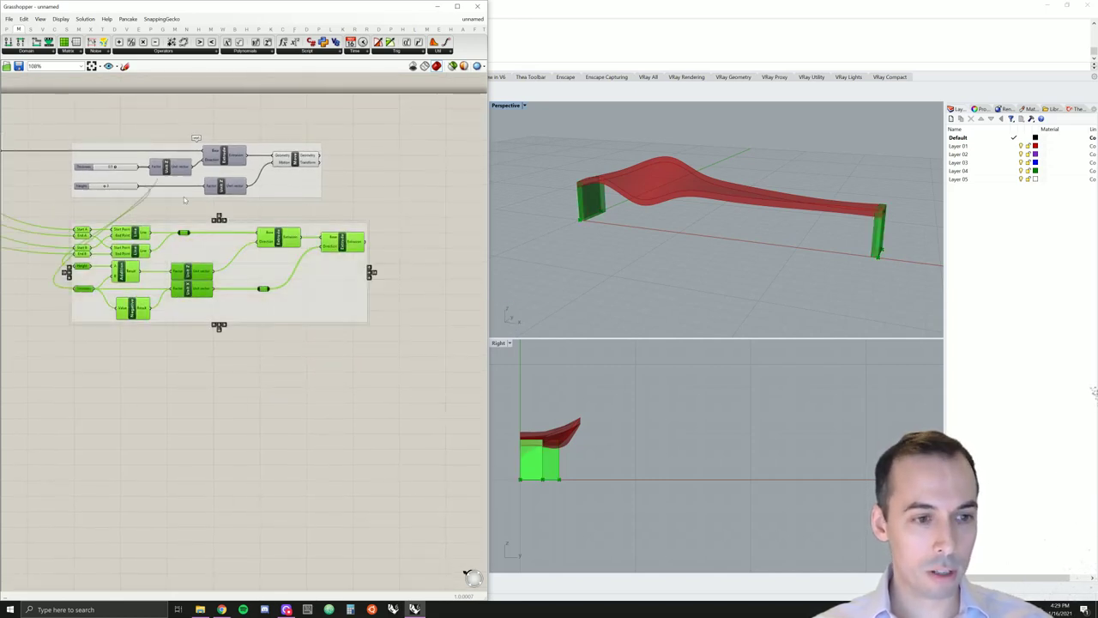
pyautogui.click(194, 211)
pyautogui.rightClick(206, 227)
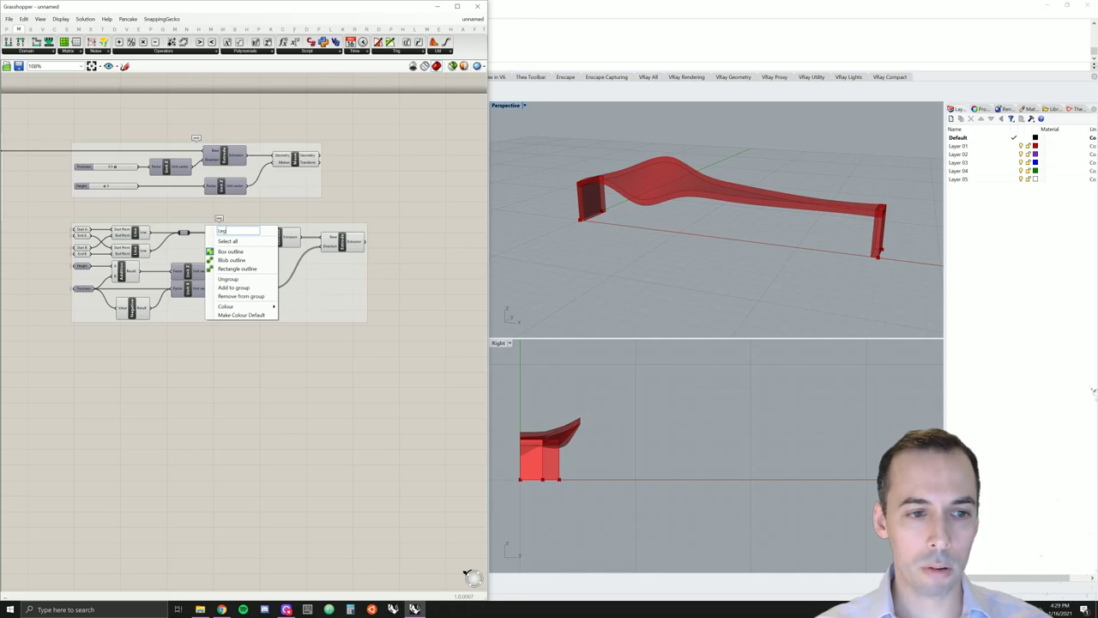
pyautogui.write('s')
pyautogui.press('Return')
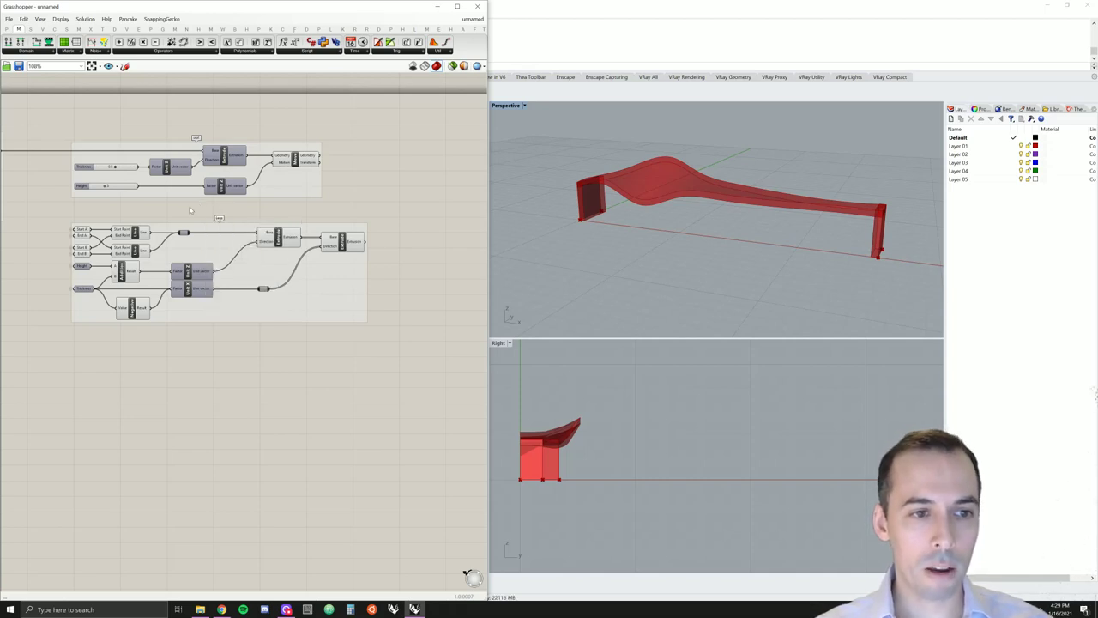
# - Rename the leg components' group in lowercase as legs
pyautogui.scroll(2, 307, 175)
pyautogui.rightClick(203, 260)
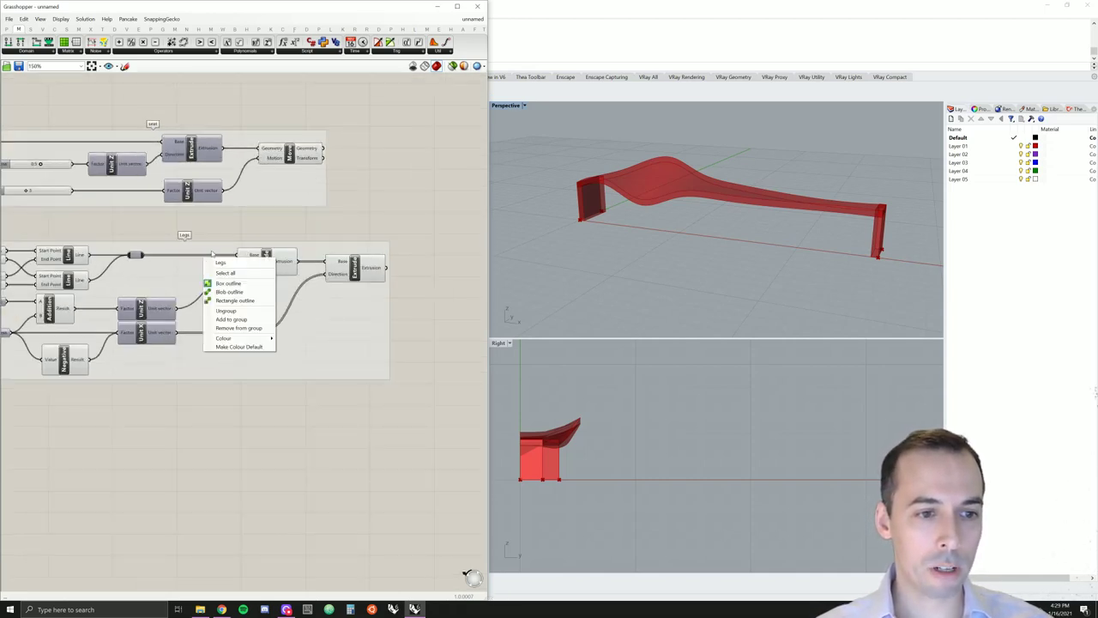
pyautogui.write('leg')
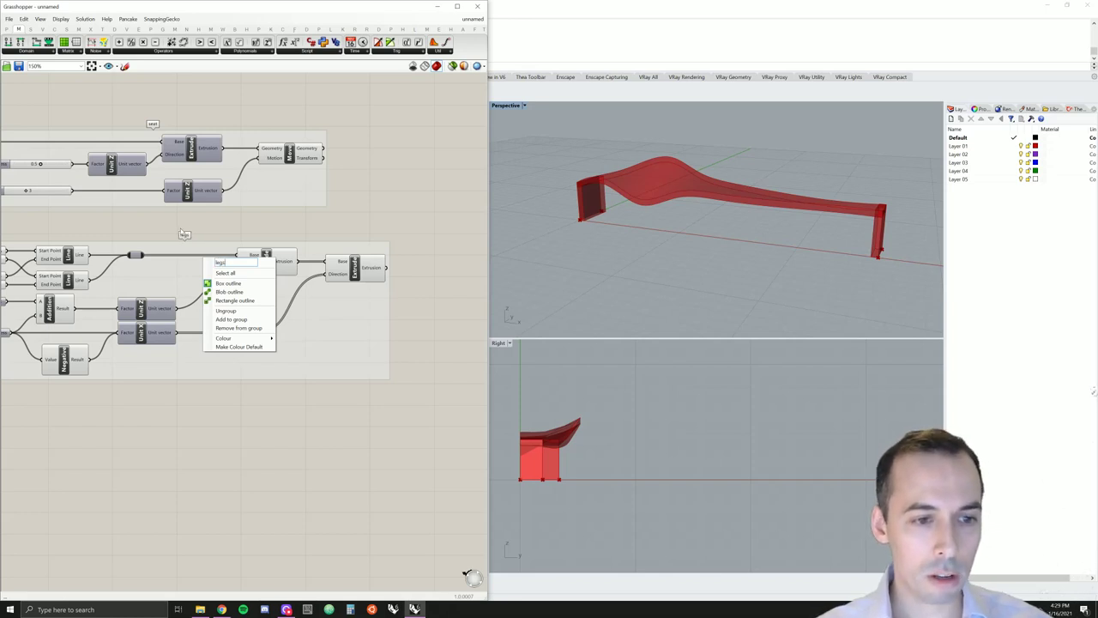
pyautogui.press('Return')
# - Disable the preview of every component in the definition
pyautogui.moveTo(793, 215); pyautogui.dragTo(764, 214, button='right')
pyautogui.scroll(-4, 397, 245)
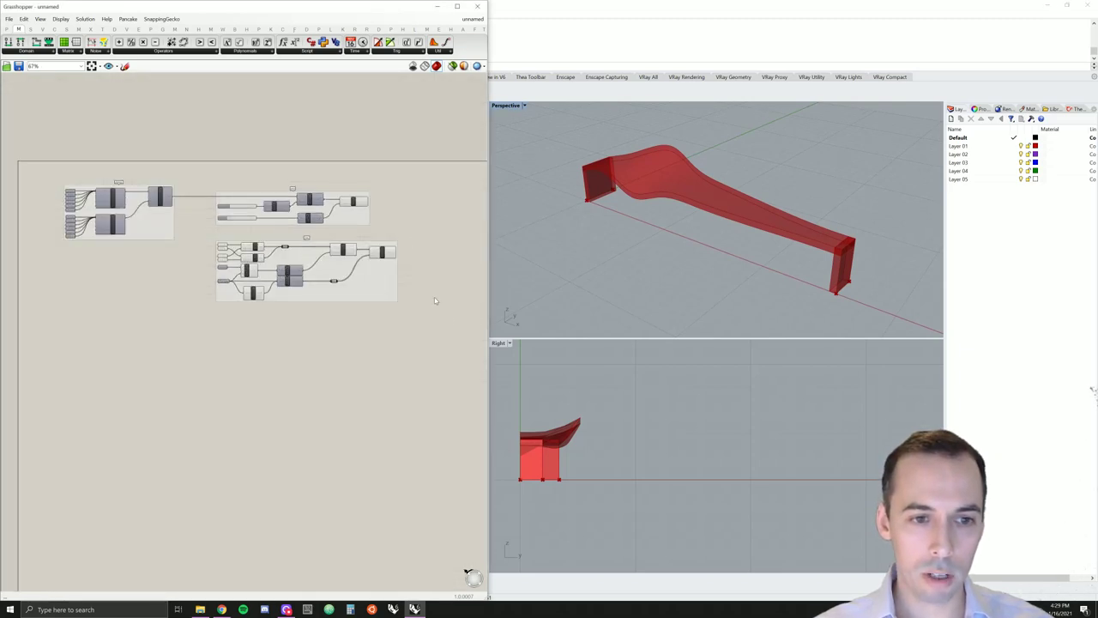
pyautogui.moveTo(446, 314); pyautogui.dragTo(143, 168)
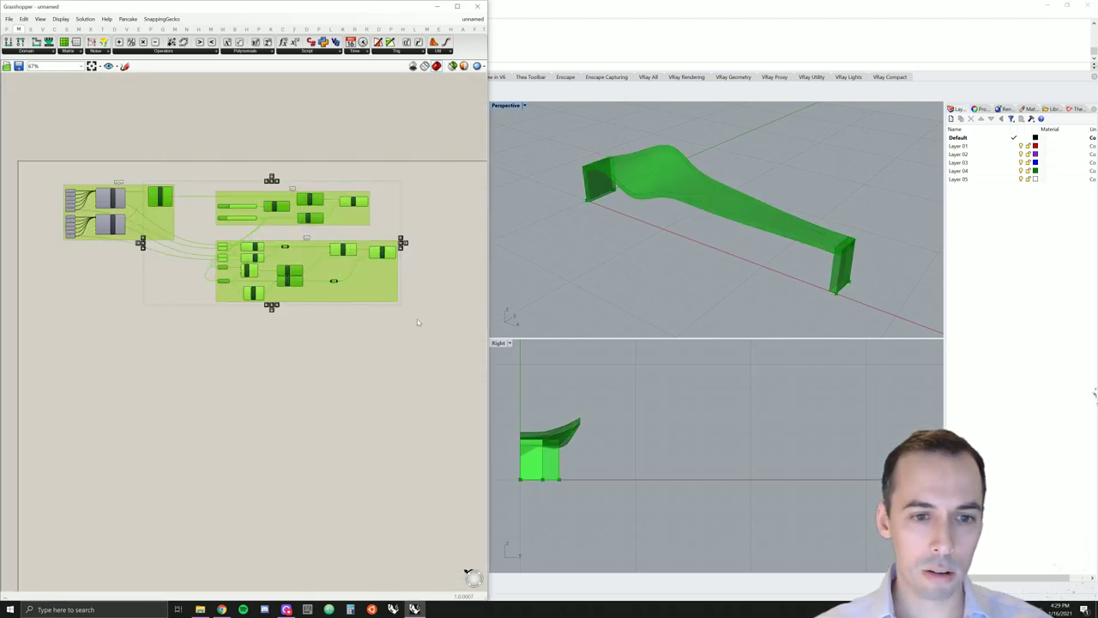
pyautogui.moveTo(441, 326); pyautogui.dragTo(20, 134)
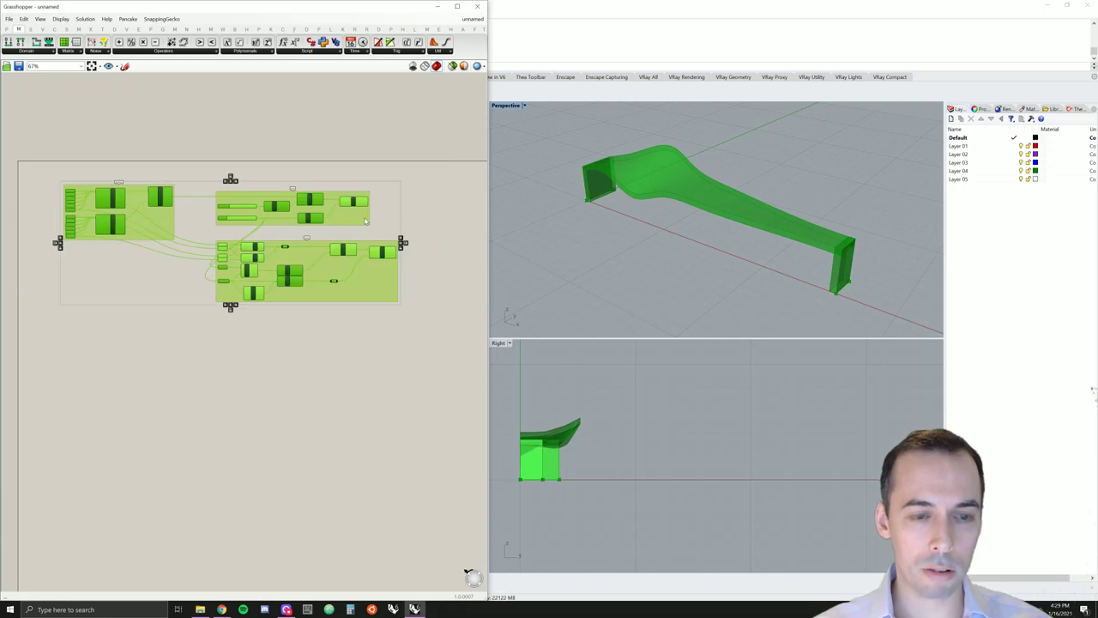
pyautogui.middleClick(368, 215)
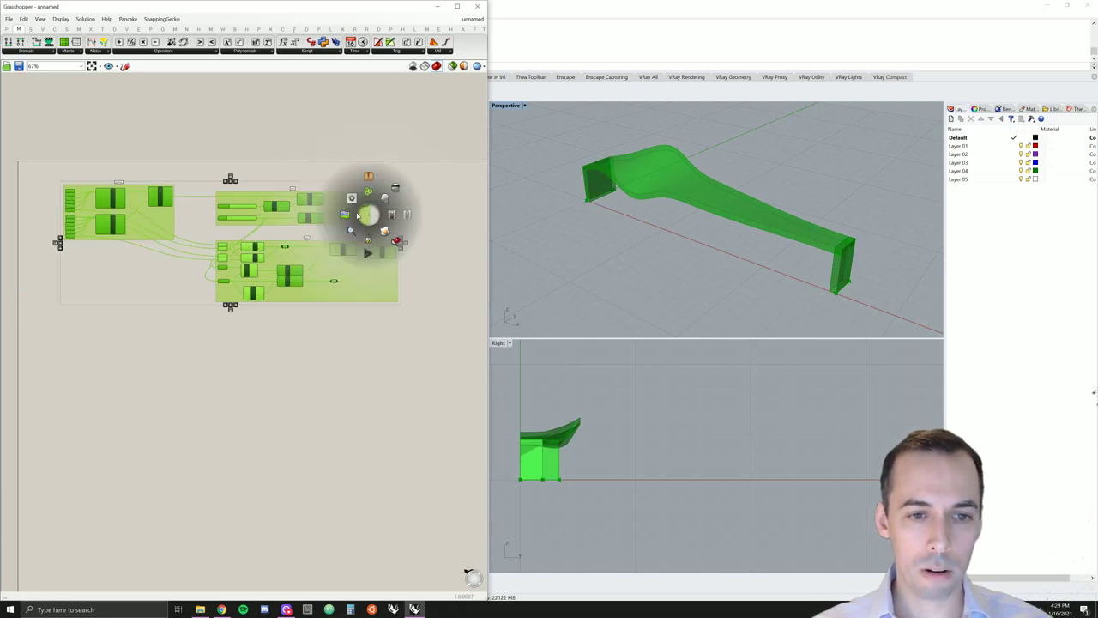
pyautogui.click(396, 191)
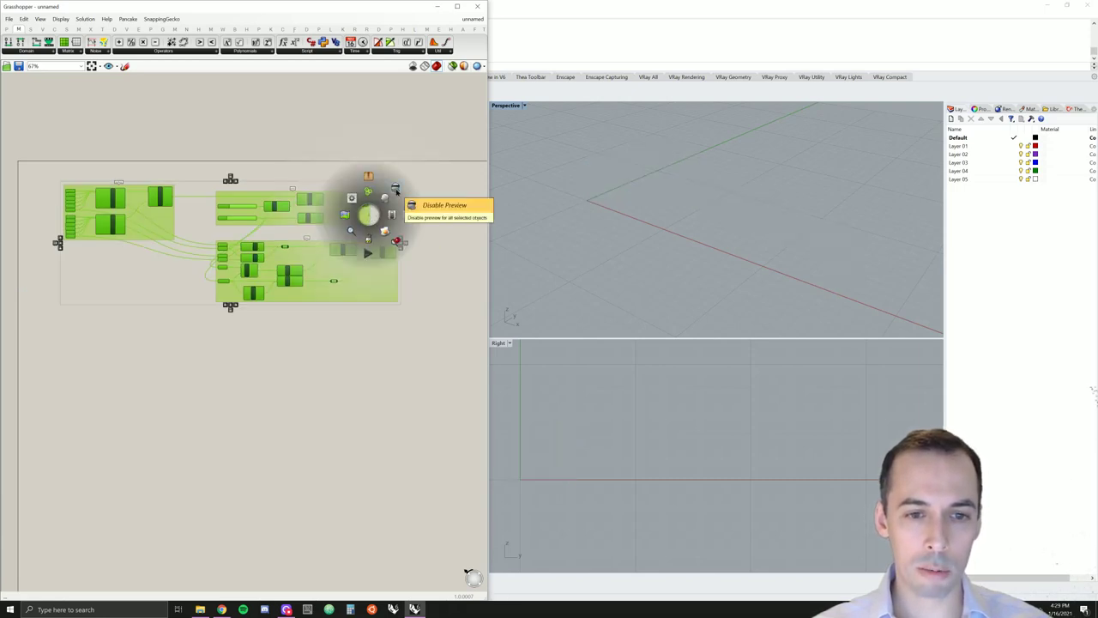
pyautogui.click(441, 230)
# - Add a Custom Preview component to the right of the seat and legs groups
pyautogui.scroll(3, 438, 226)
pyautogui.scroll(2, 437, 226)
pyautogui.moveTo(404, 216); pyautogui.dragTo(321, 233, button='right')
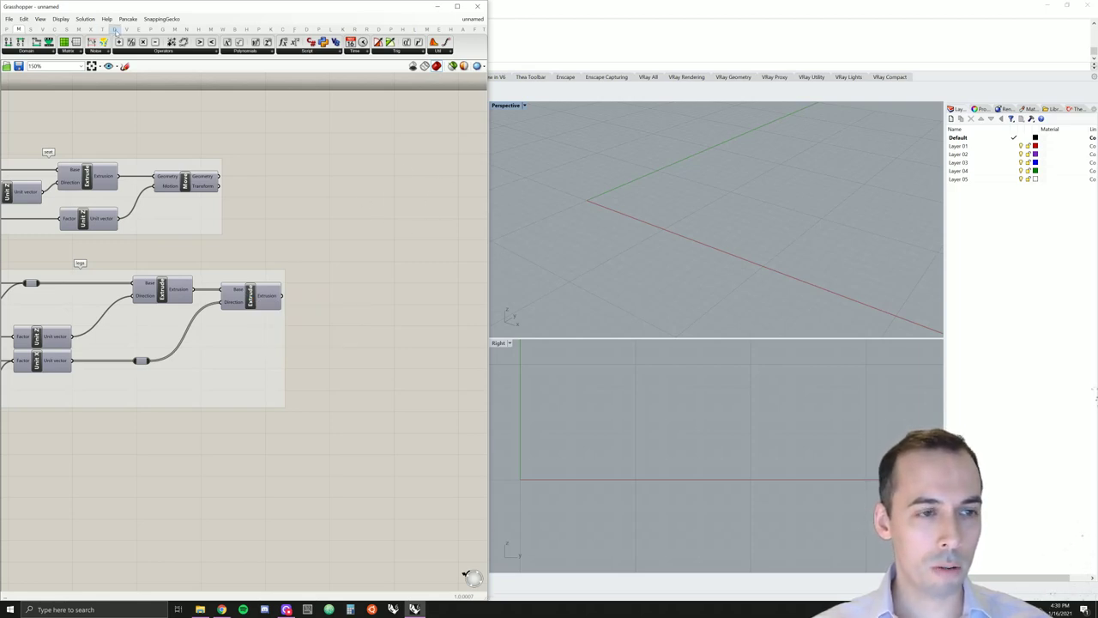
pyautogui.click(115, 30)
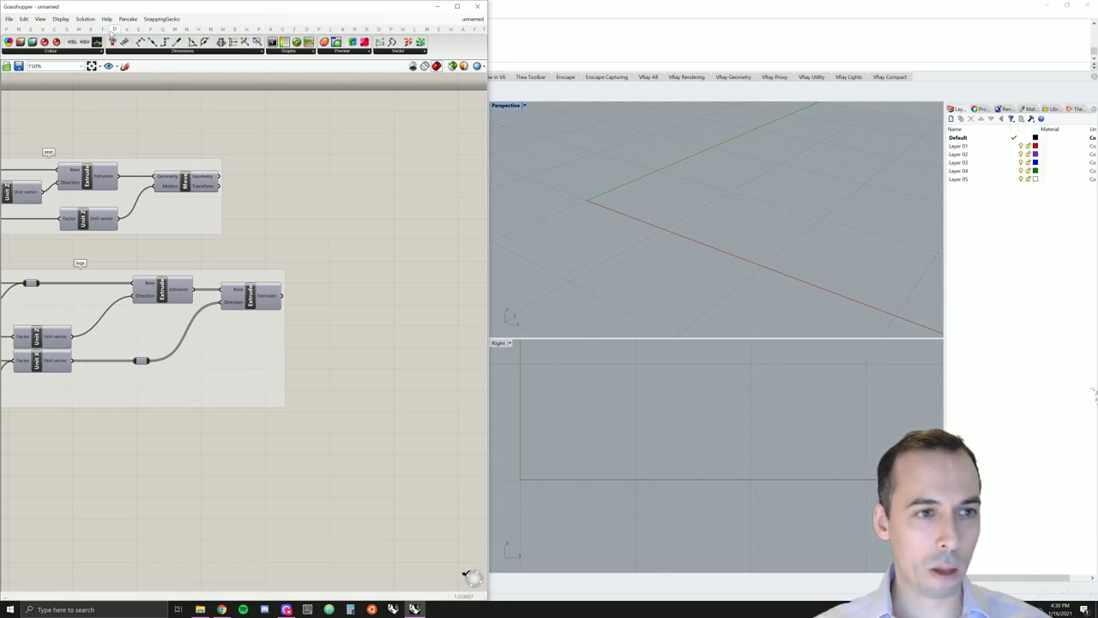
pyautogui.click(346, 53)
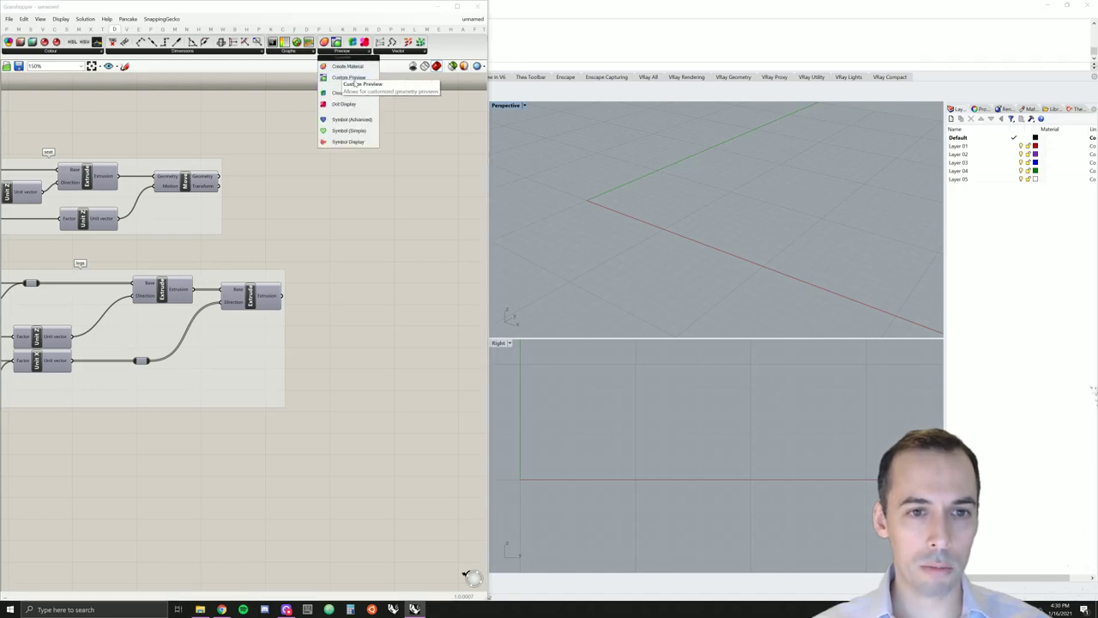
pyautogui.moveTo(344, 77); pyautogui.dragTo(392, 206)
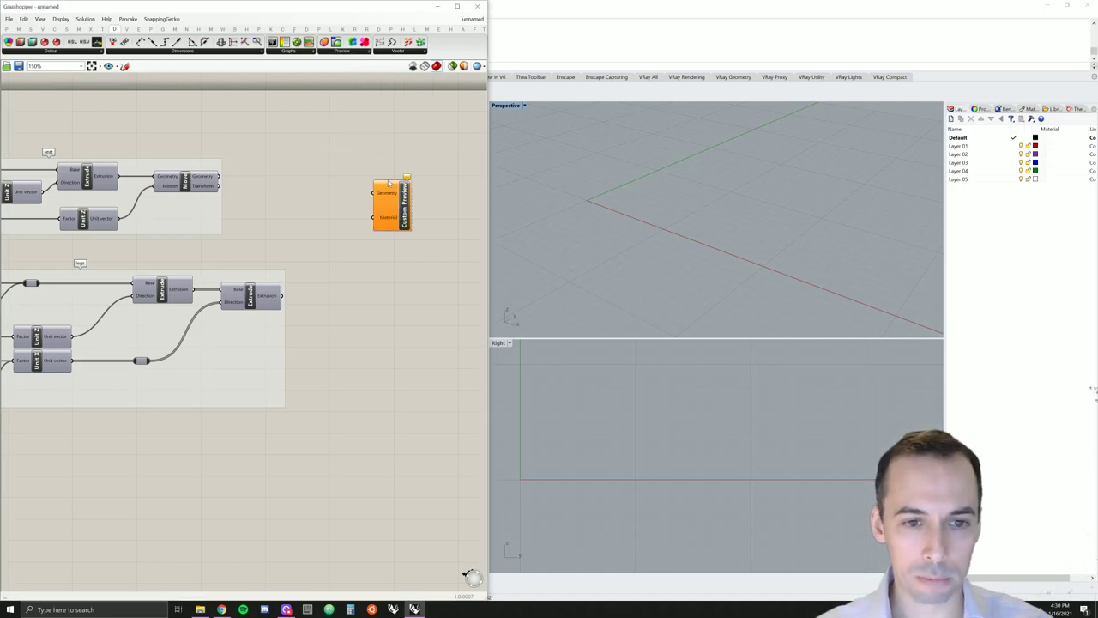
# - Connect the seat's moved geometry and the final leg extrusion to the Custom Preview's Geometry input, aligning the component with the seat's output
pyautogui.moveTo(221, 176); pyautogui.dragTo(374, 193)
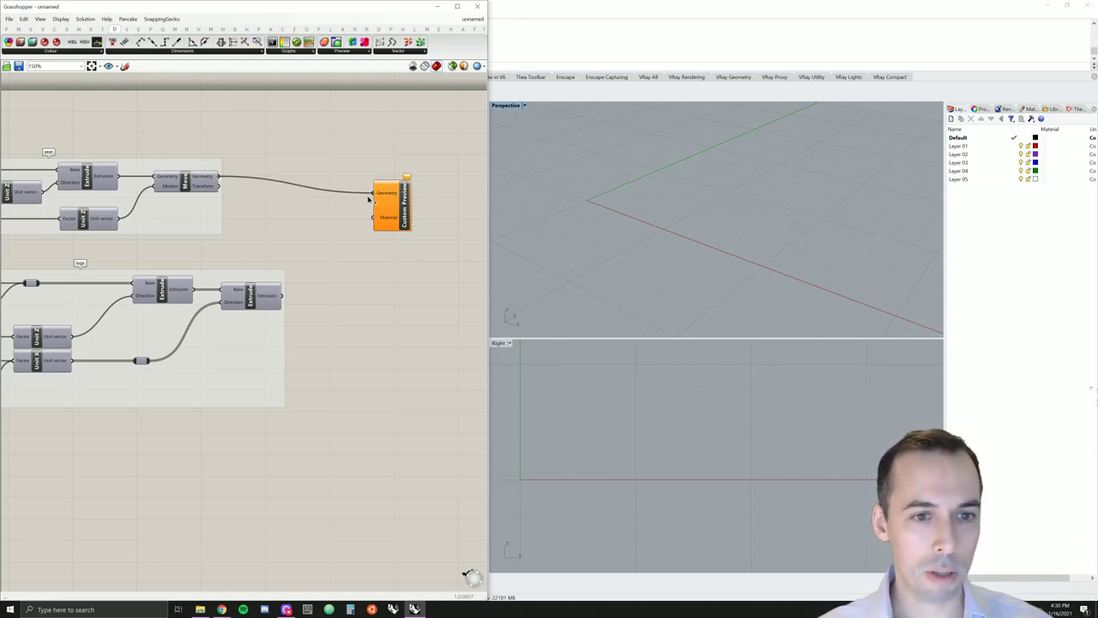
pyautogui.moveTo(404, 213); pyautogui.dragTo(440, 198)
pyautogui.moveTo(283, 299); pyautogui.dragTo(416, 180)
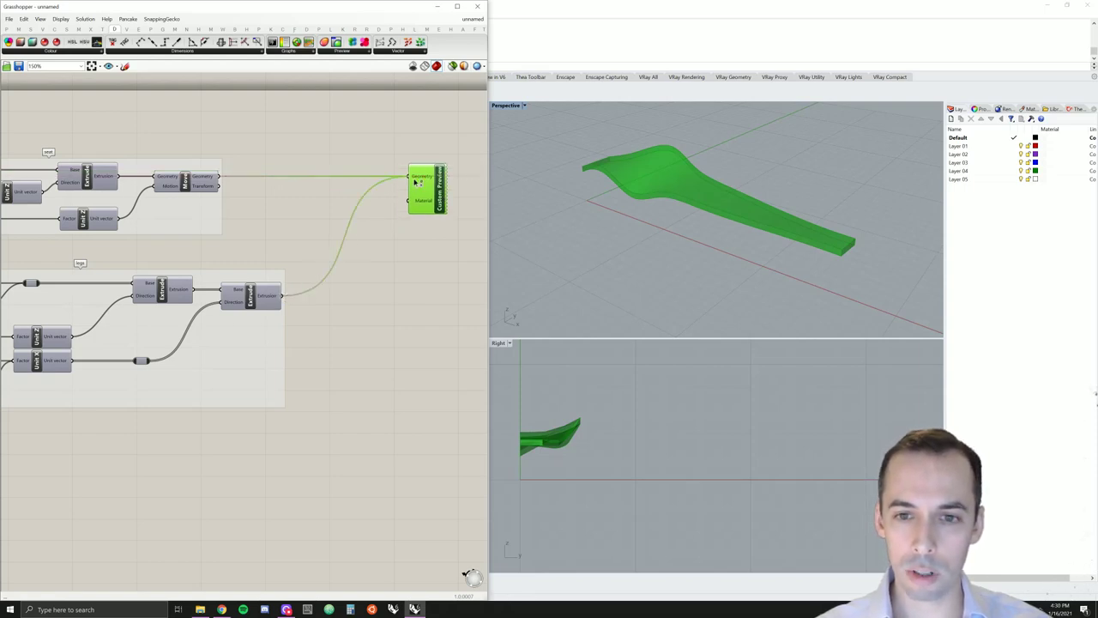
pyautogui.click(432, 232)
pyautogui.moveTo(678, 240)
pyautogui.mouseDown(button='right')
pyautogui.moveTo(687, 245)
pyautogui.moveTo(672, 223)
pyautogui.moveTo(686, 240)
pyautogui.mouseUp(button='right')
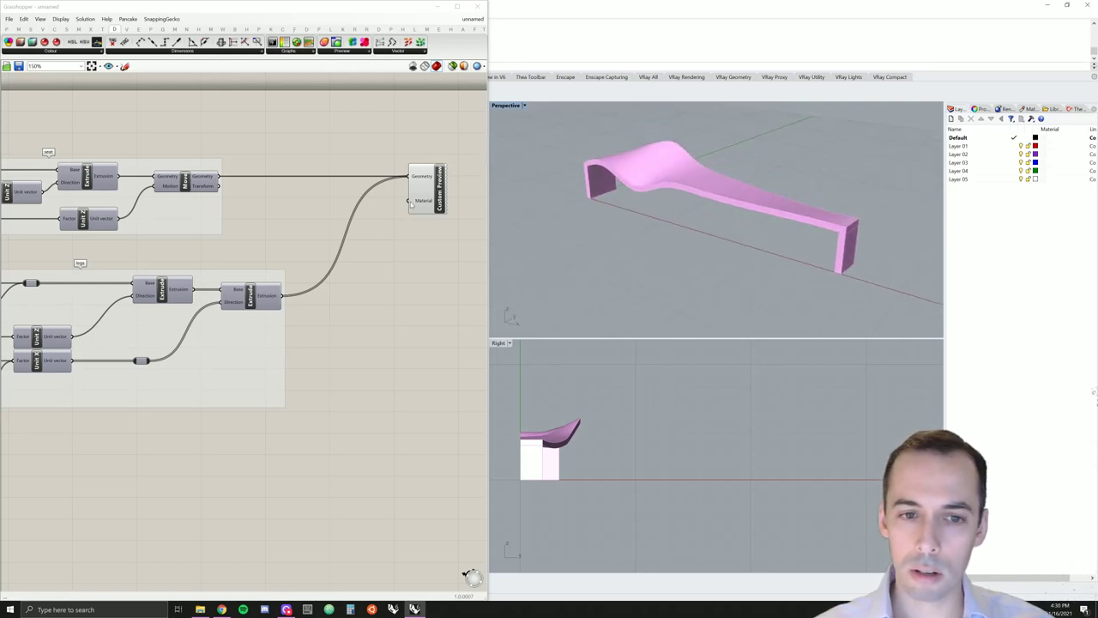
# - Add a Colour Swatch beside the Custom Preview and connect it to the Material input
pyautogui.moveTo(412, 203); pyautogui.dragTo(387, 224, button='right')
pyautogui.moveTo(382, 202); pyautogui.dragTo(419, 199)
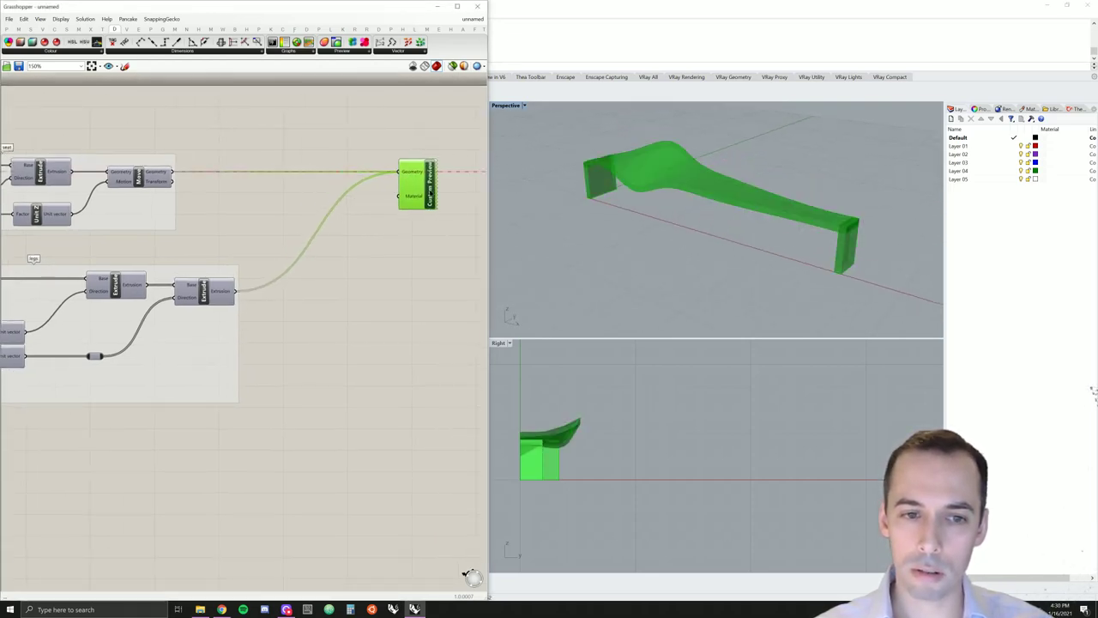
pyautogui.doubleClick(364, 214)
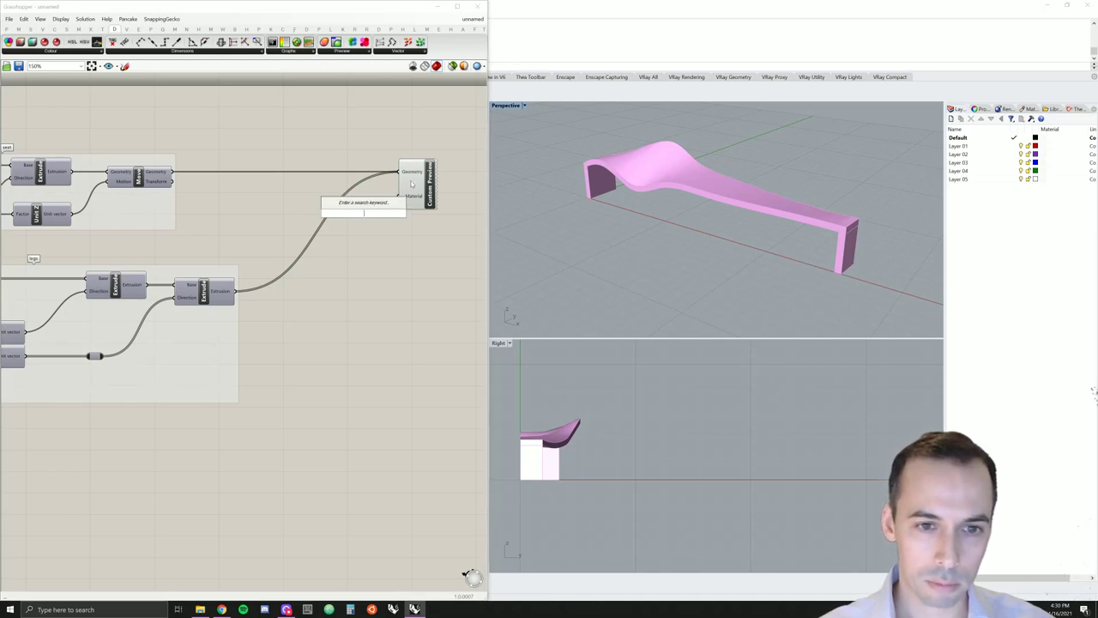
pyautogui.moveTo(411, 182); pyautogui.dragTo(427, 184)
pyautogui.doubleClick(317, 201)
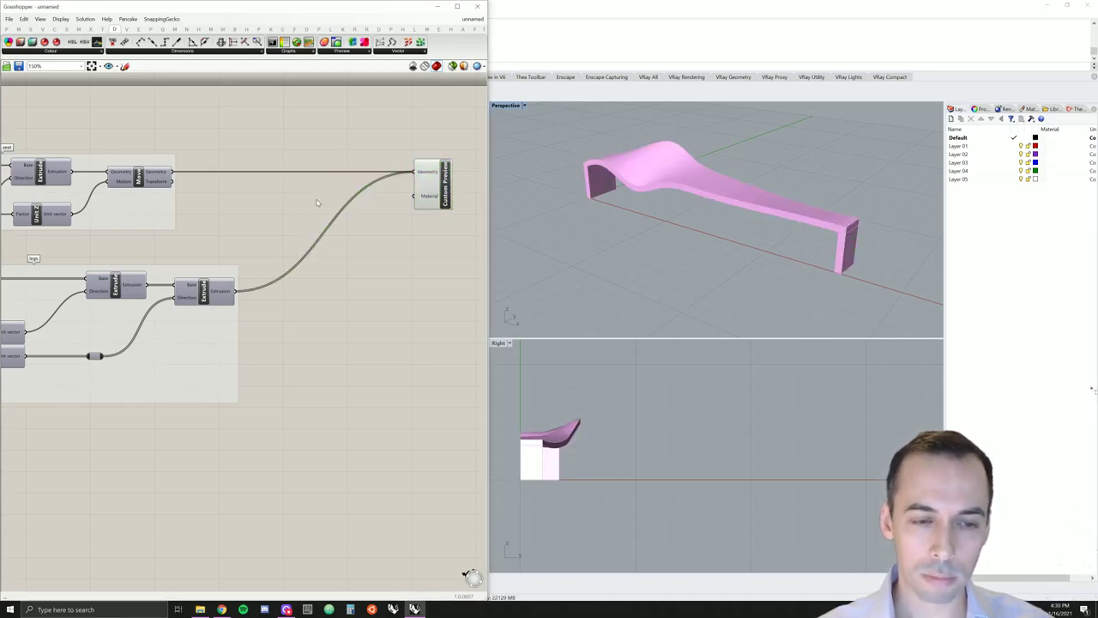
pyautogui.write('colo')
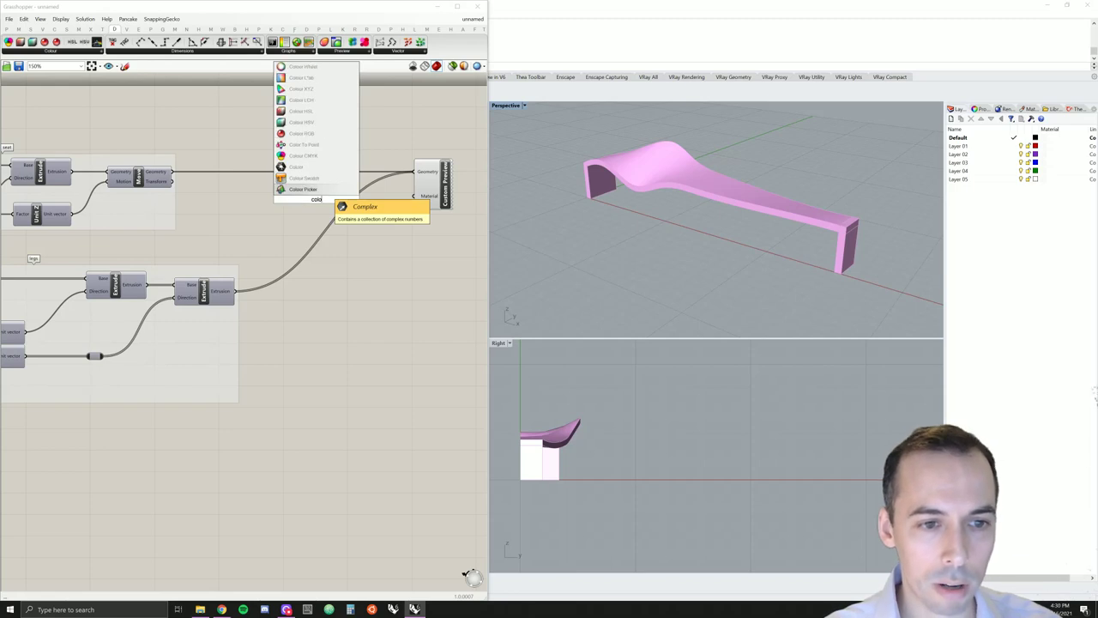
pyautogui.click(303, 179)
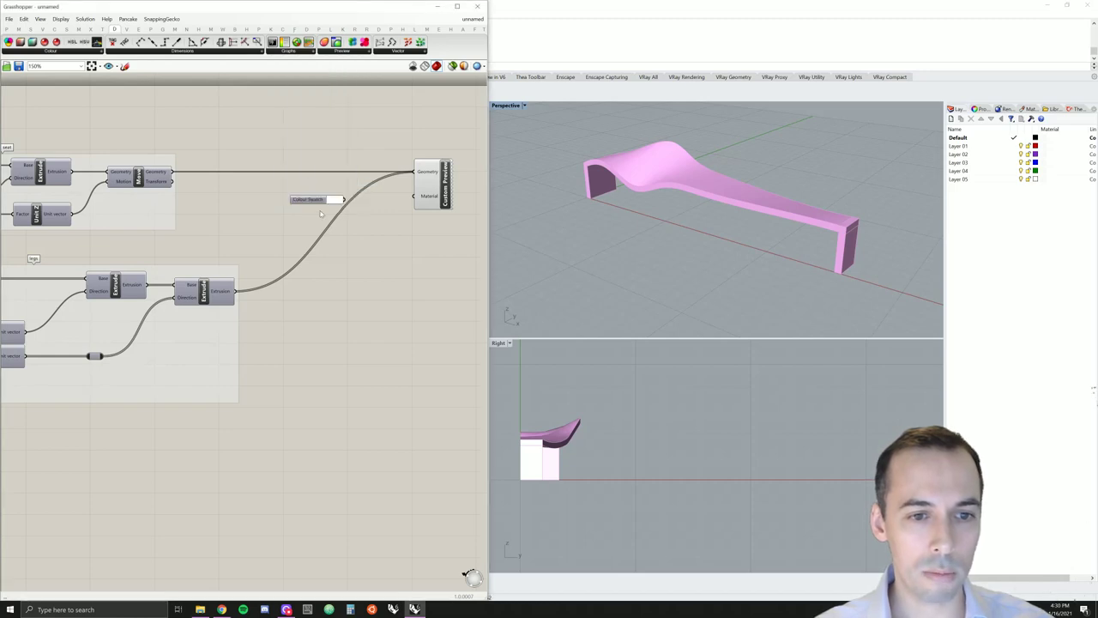
pyautogui.moveTo(337, 197); pyautogui.dragTo(365, 199)
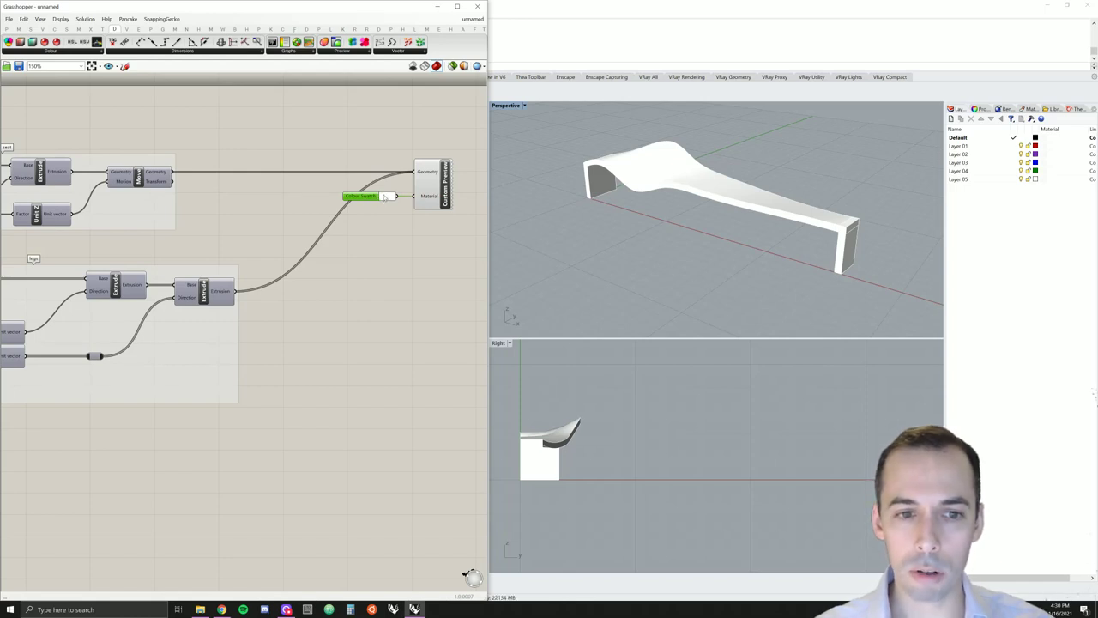
# - Darken the Colour Swatch from white to a light grey by lowering its Val setting
pyautogui.click(388, 198)
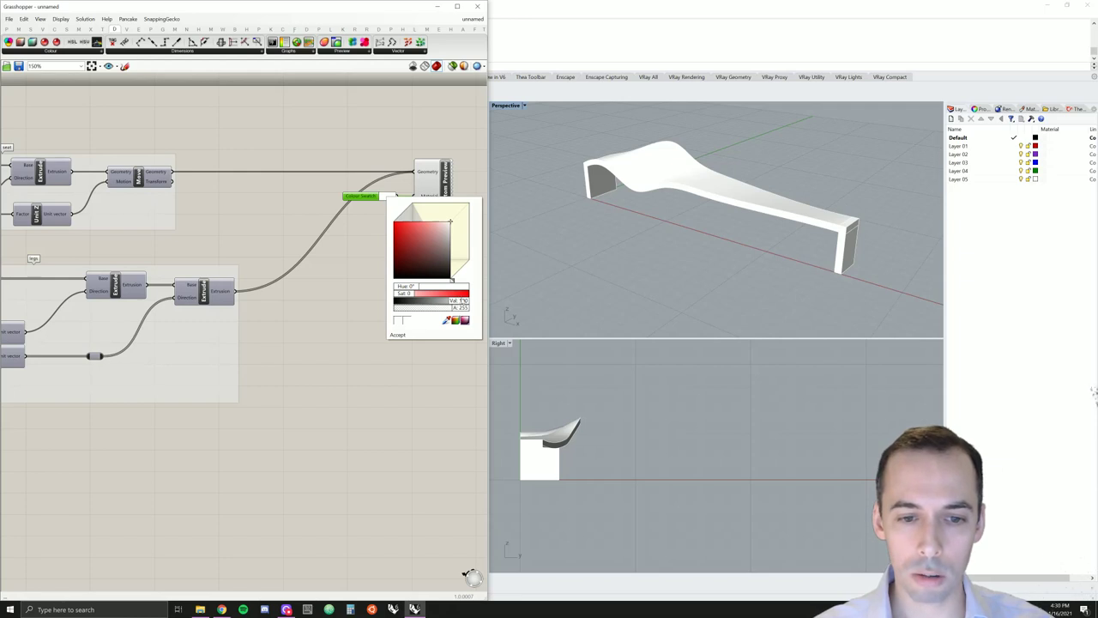
pyautogui.moveTo(463, 302); pyautogui.dragTo(455, 302)
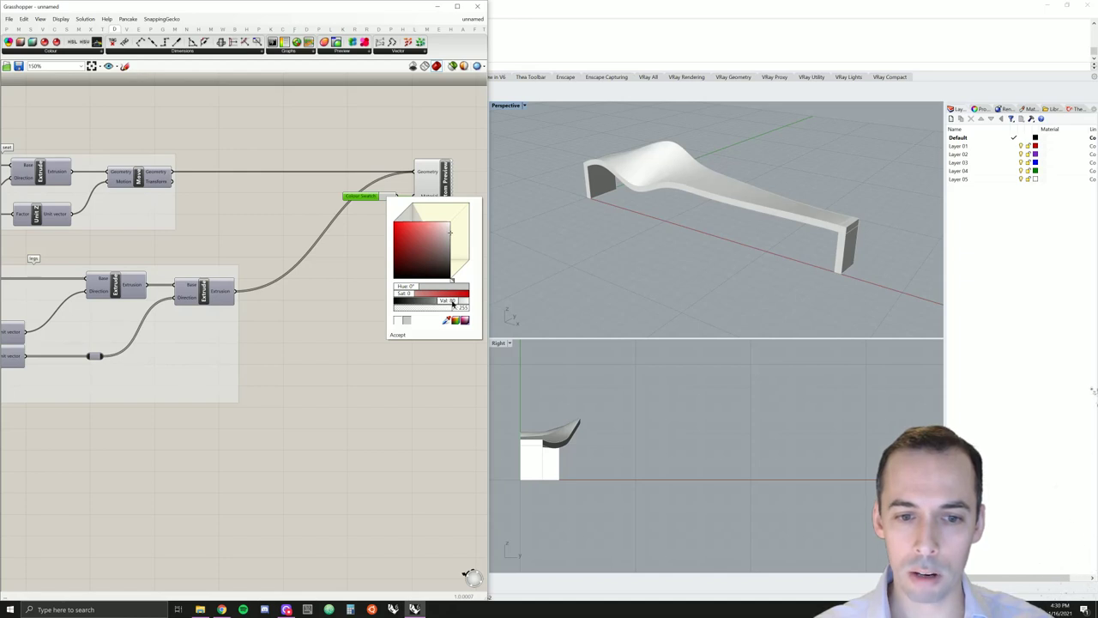
pyautogui.click(397, 335)
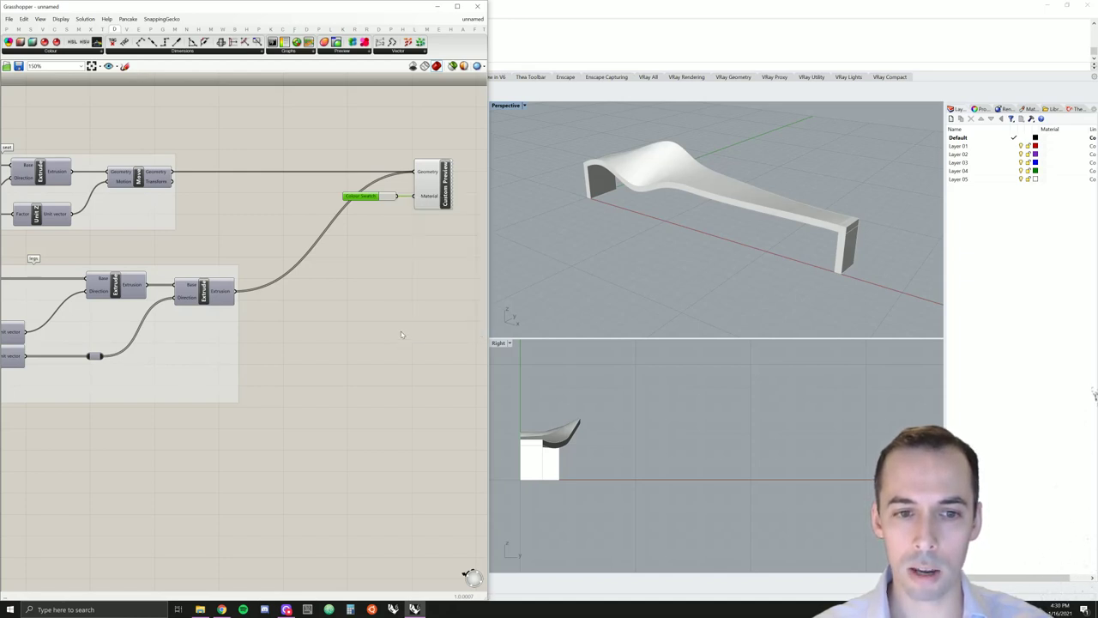
pyautogui.moveTo(386, 330); pyautogui.dragTo(339, 352, button='right')
pyautogui.moveTo(772, 258); pyautogui.dragTo(689, 268, button='right')
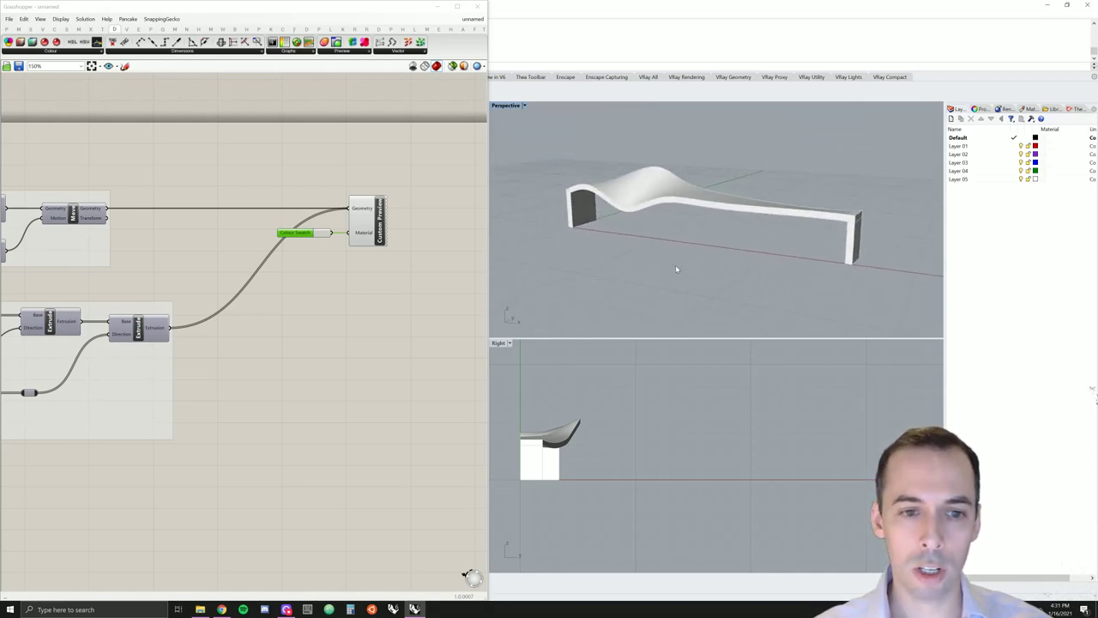
pyautogui.rightClick(382, 228)
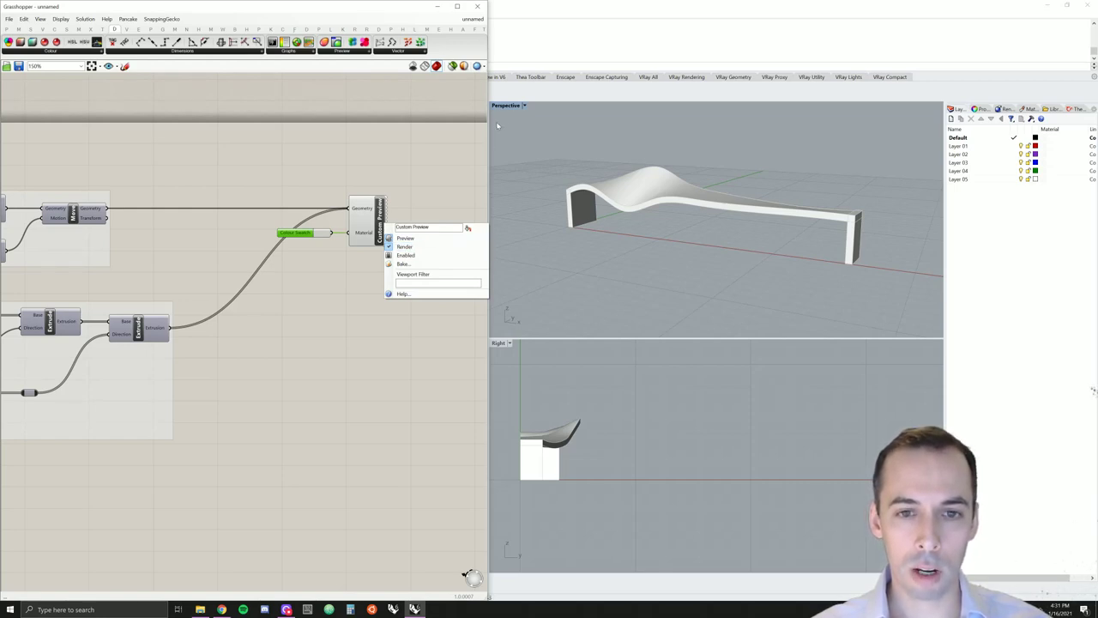
pyautogui.click(522, 106)
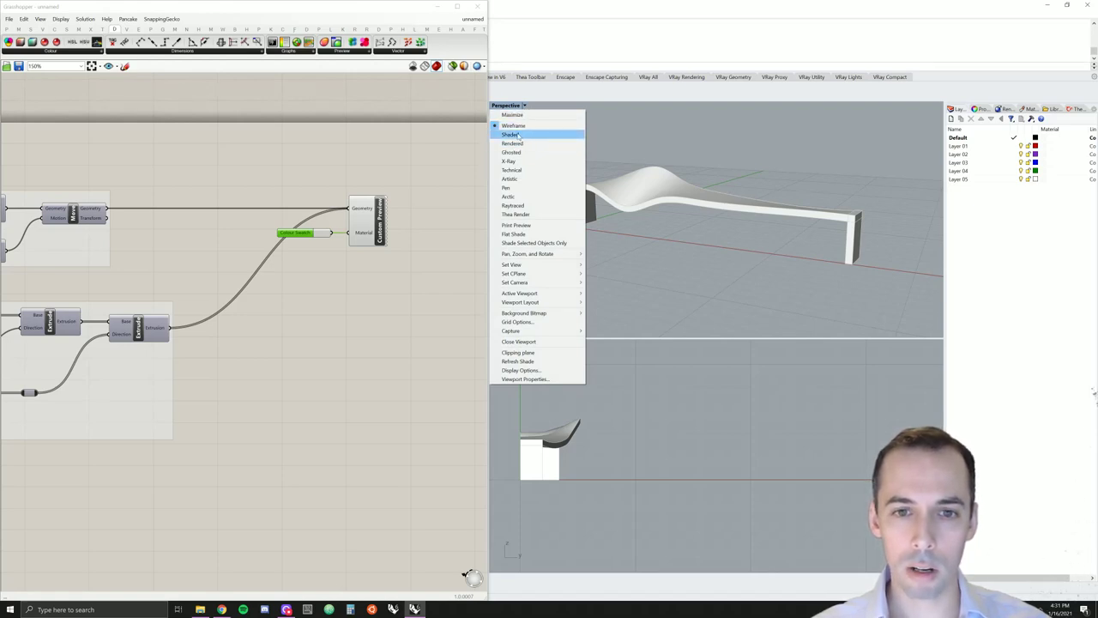
pyautogui.click(434, 208)
pyautogui.moveTo(736, 176); pyautogui.dragTo(719, 199, button='right')
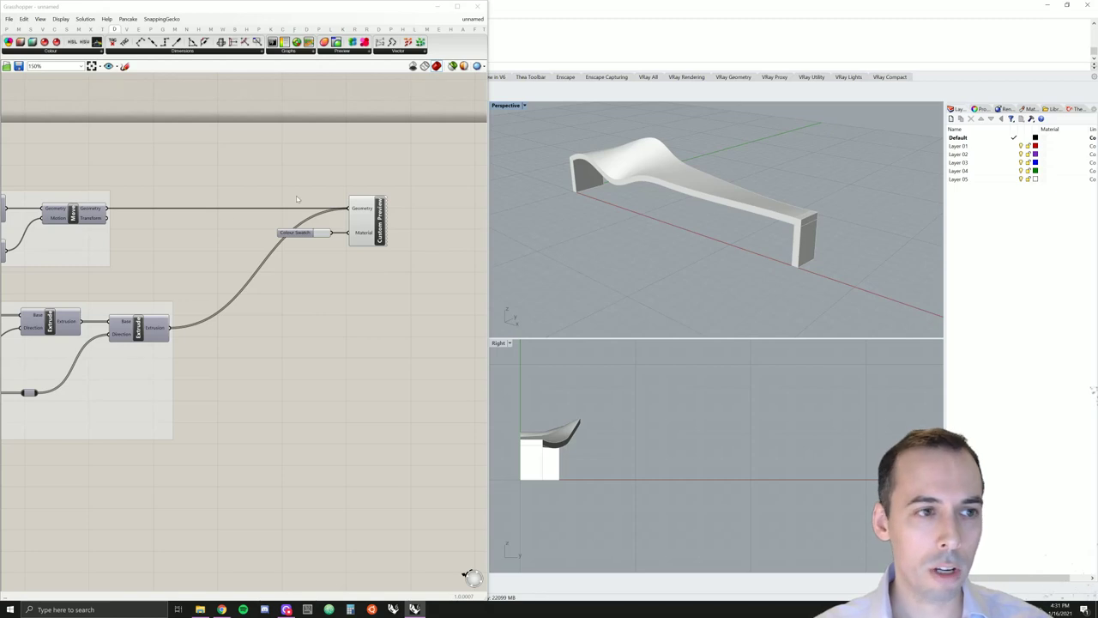
# - Group the Custom Preview and Colour Swatch components and name the group preview
pyautogui.scroll(-5, 266, 305)
pyautogui.moveTo(402, 214); pyautogui.dragTo(286, 283)
pyautogui.rightClick(327, 237)
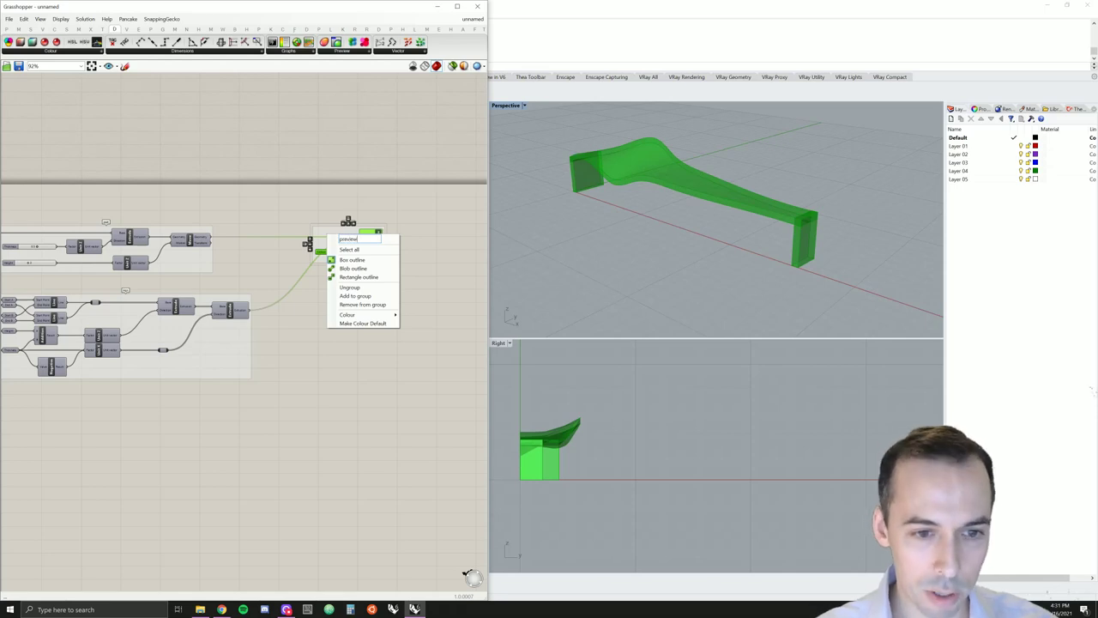
pyautogui.click(314, 228)
pyautogui.scroll(-3, 311, 248)
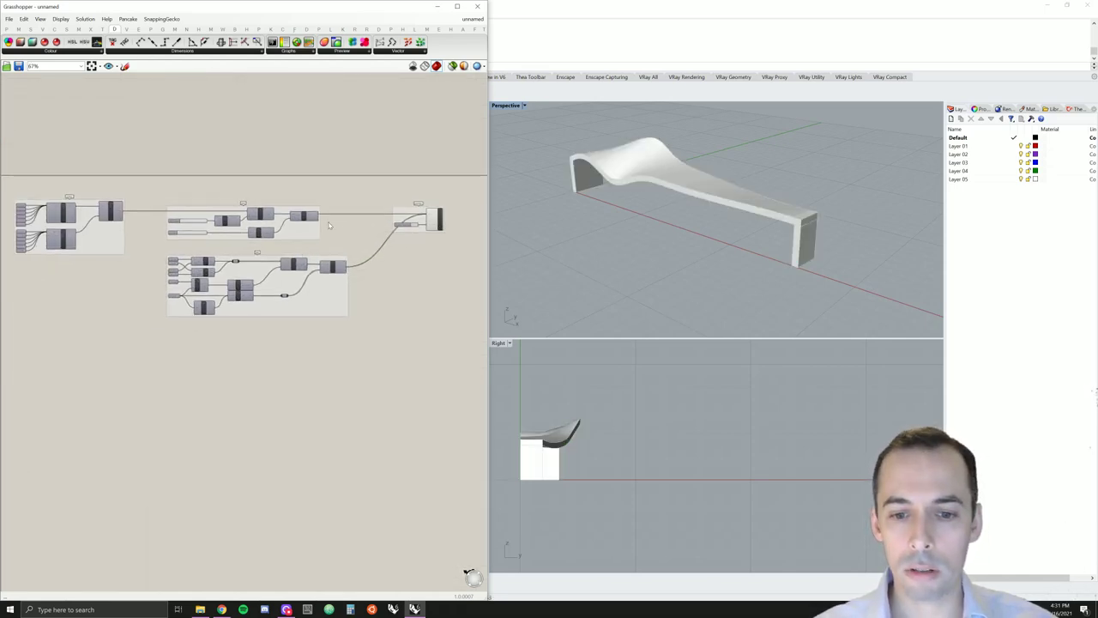
pyautogui.click(442, 10)
pyautogui.moveTo(678, 215); pyautogui.dragTo(611, 219, button='right')
pyautogui.write('grasshopper')
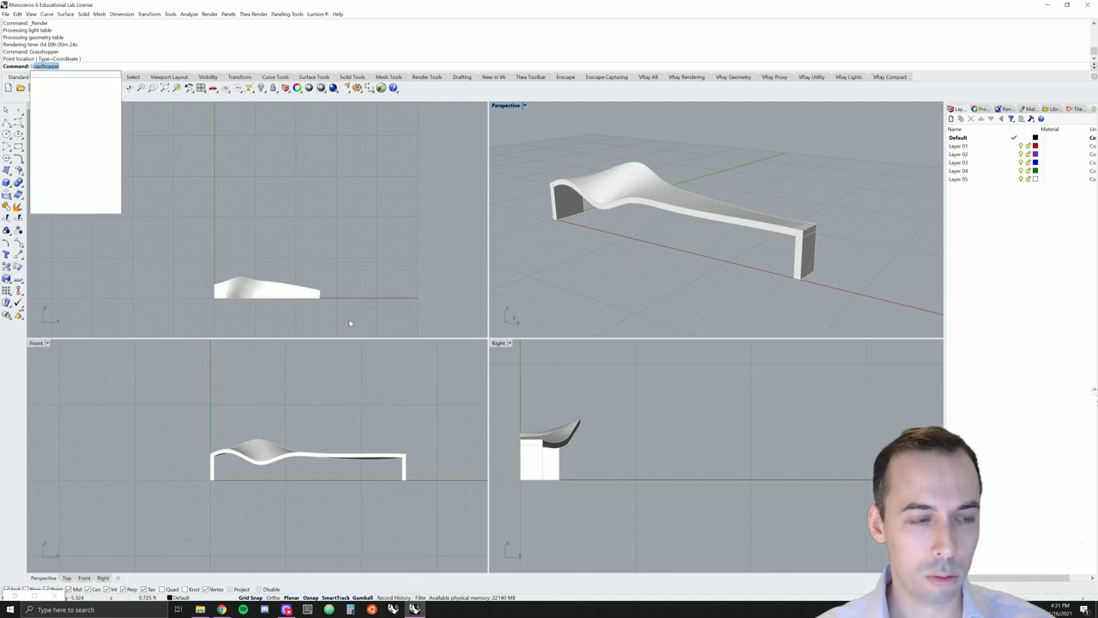
pyautogui.press('Return')
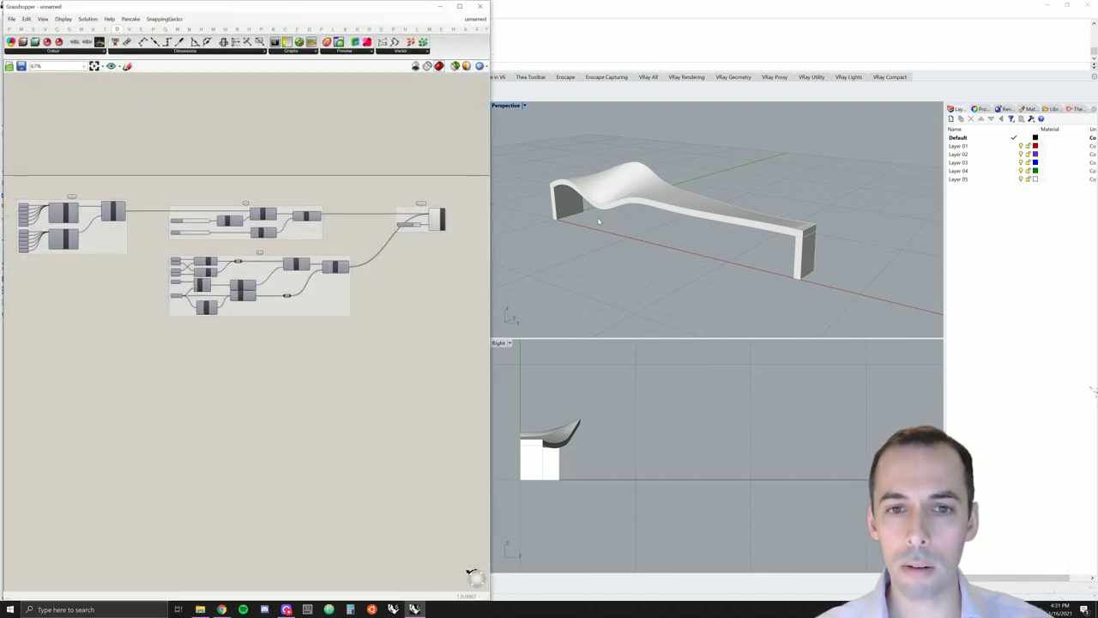
# - Set the Perspective viewport's display mode to Raytraced
pyautogui.moveTo(599, 221); pyautogui.dragTo(688, 206, button='right')
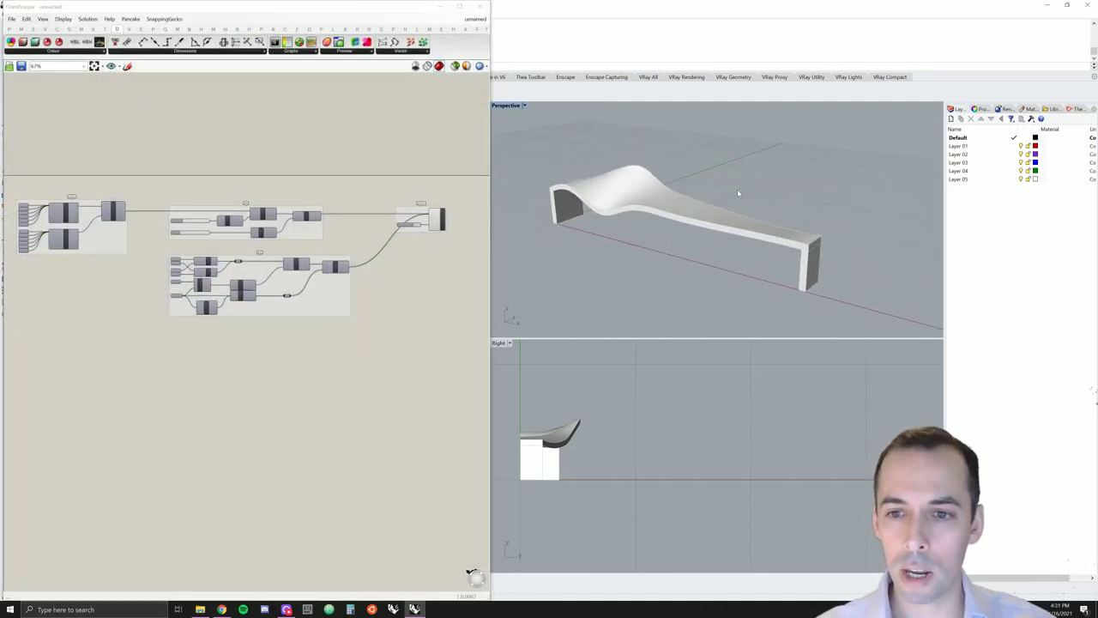
pyautogui.click(524, 106)
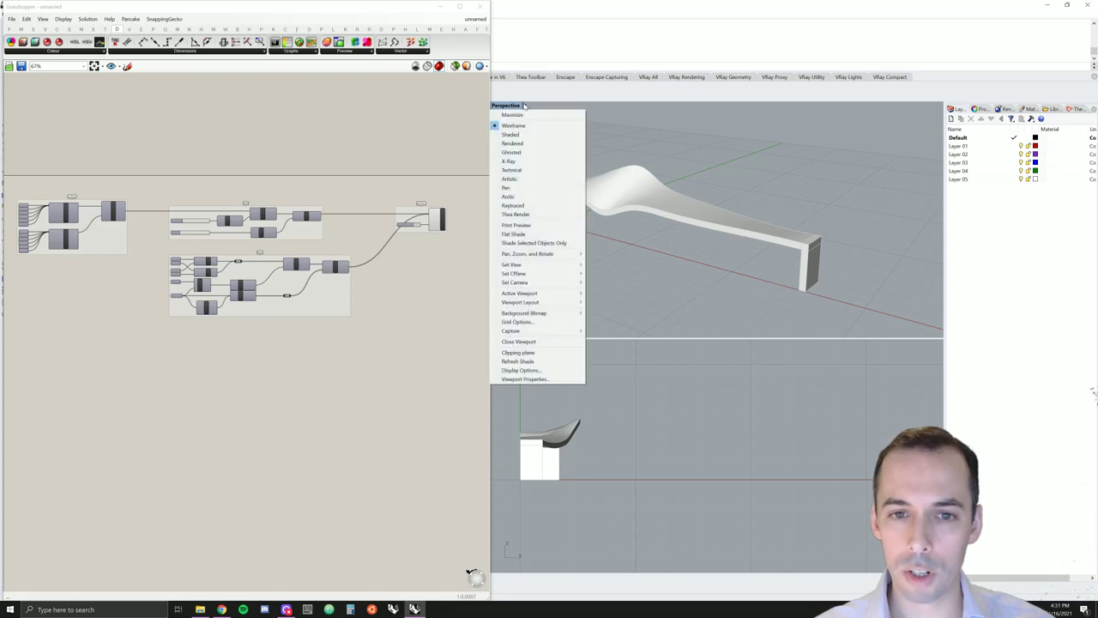
pyautogui.click(529, 209)
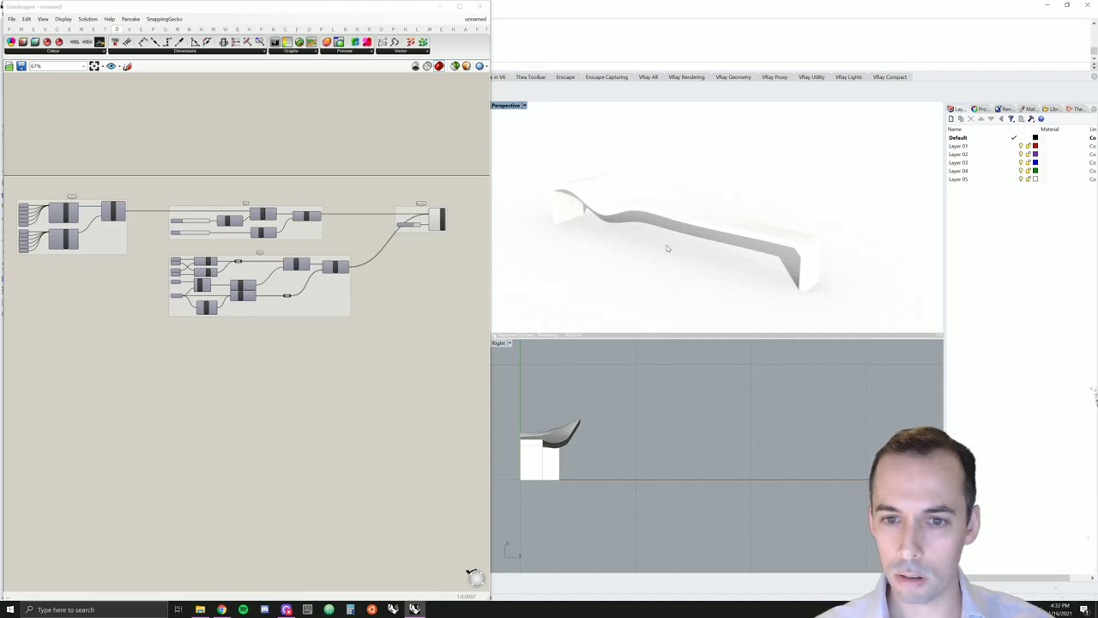
# - Minimize the Grasshopper window and set the Rhino sun to the current date, time and location
pyautogui.click(445, 8)
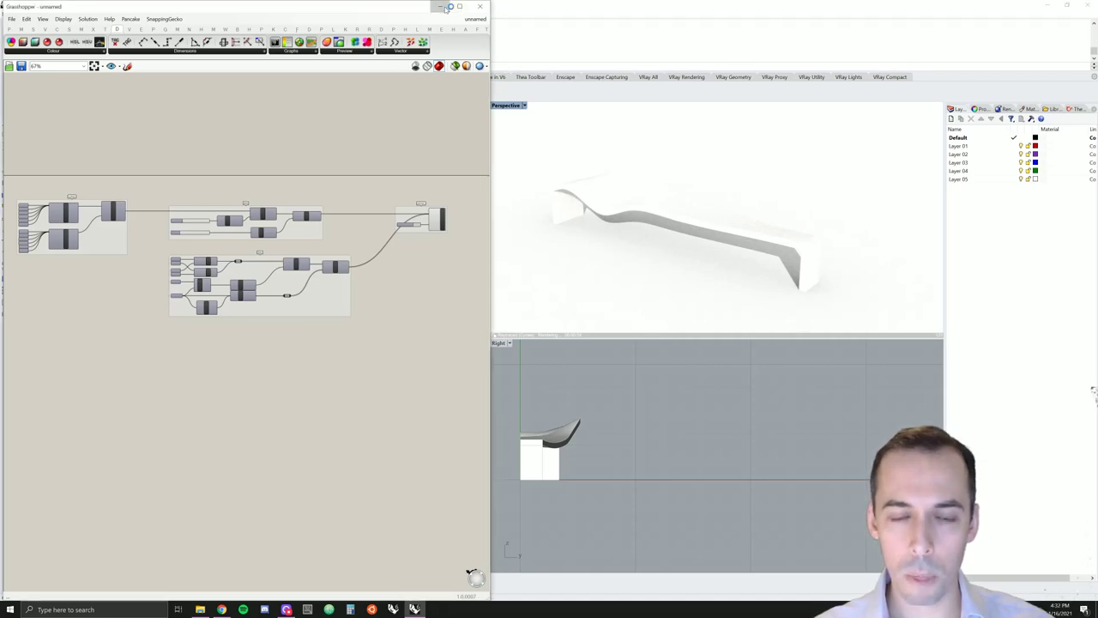
pyautogui.click(442, 7)
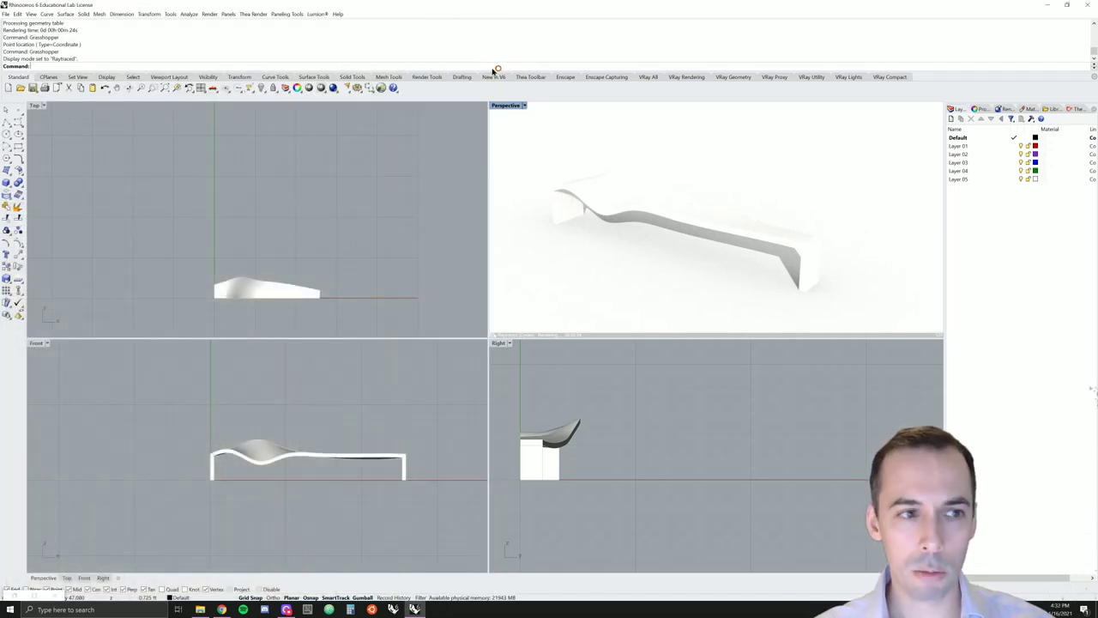
pyautogui.write('Sun')
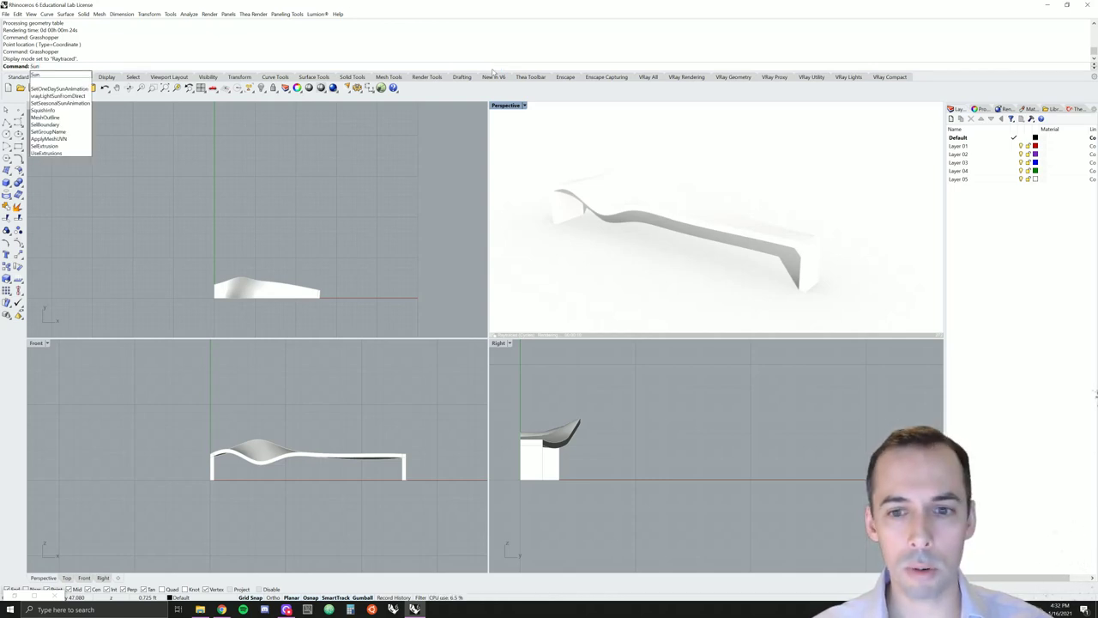
pyautogui.press('Return')
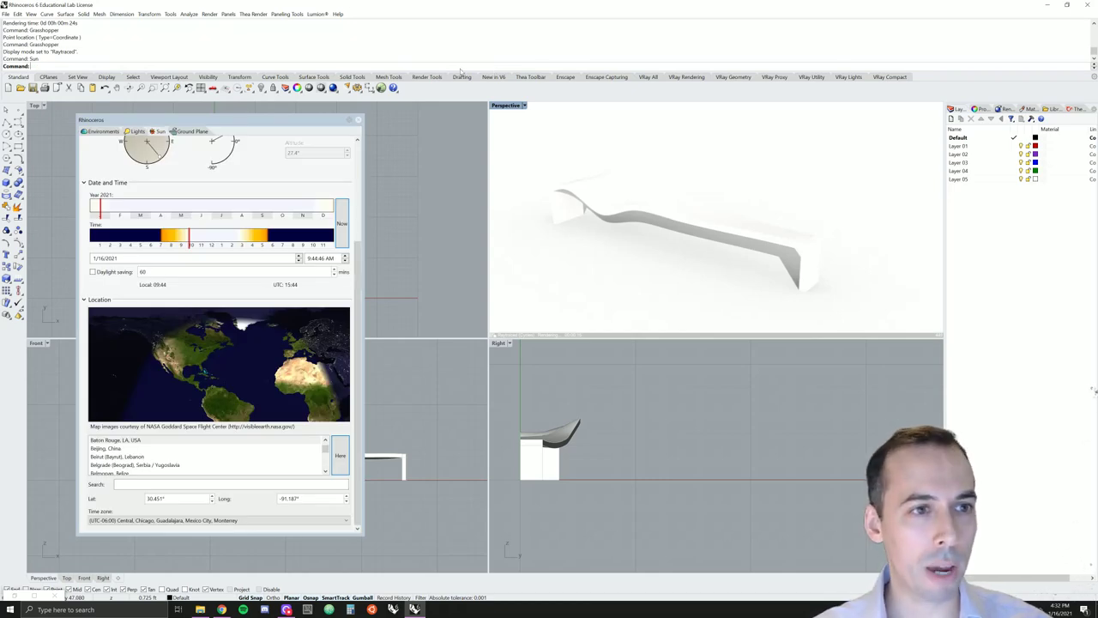
pyautogui.moveTo(280, 118); pyautogui.dragTo(354, 114)
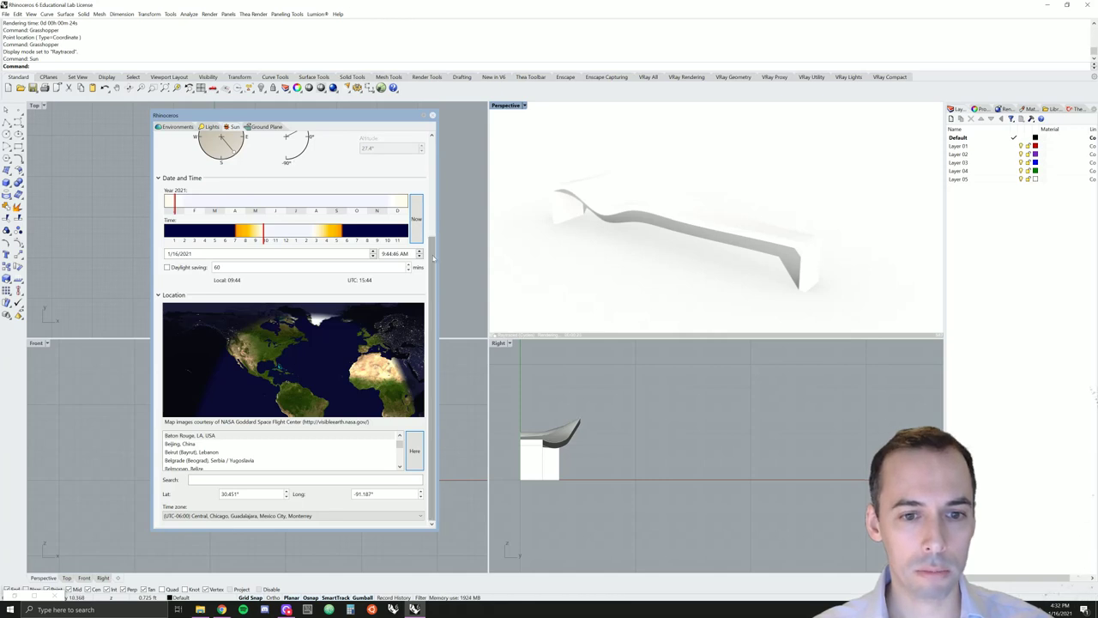
pyautogui.moveTo(433, 252); pyautogui.dragTo(436, 149)
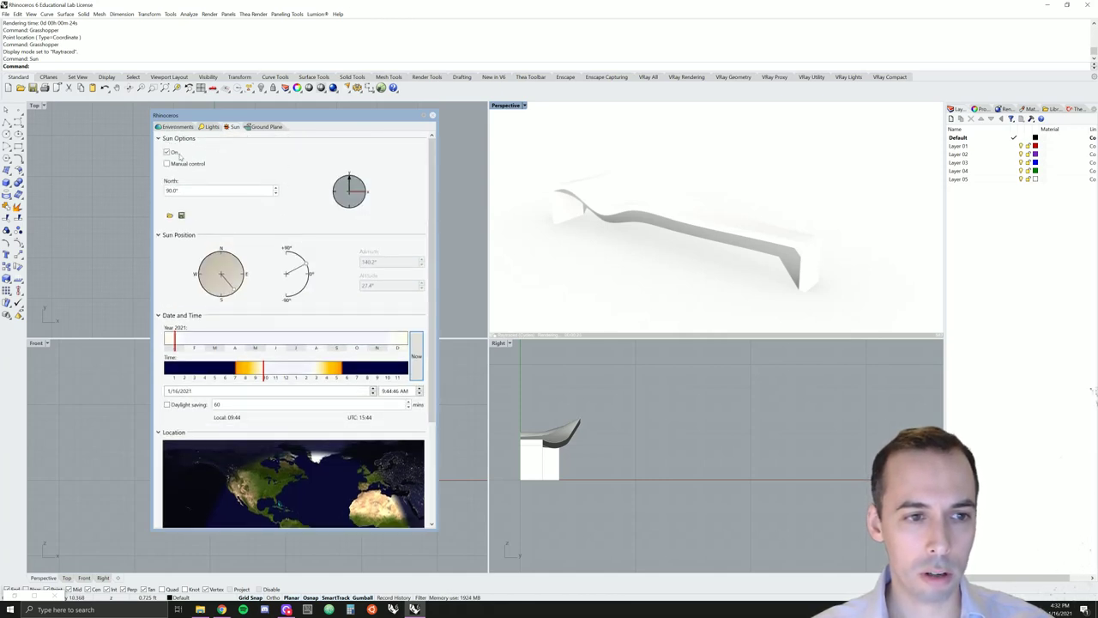
pyautogui.click(416, 351)
pyautogui.scroll(-3, 414, 429)
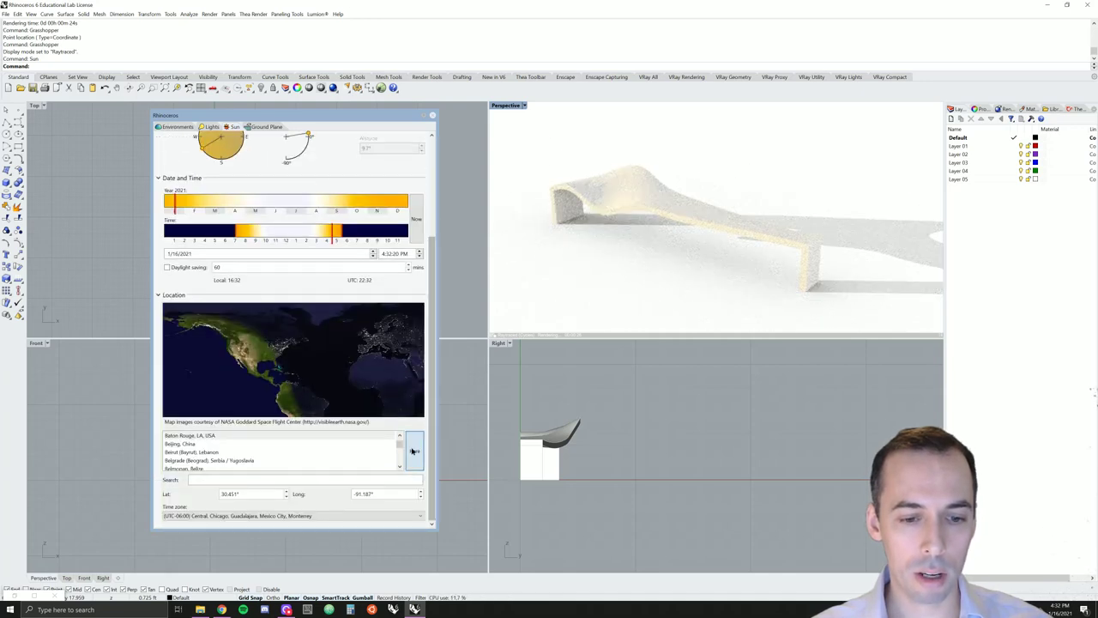
pyautogui.click(413, 450)
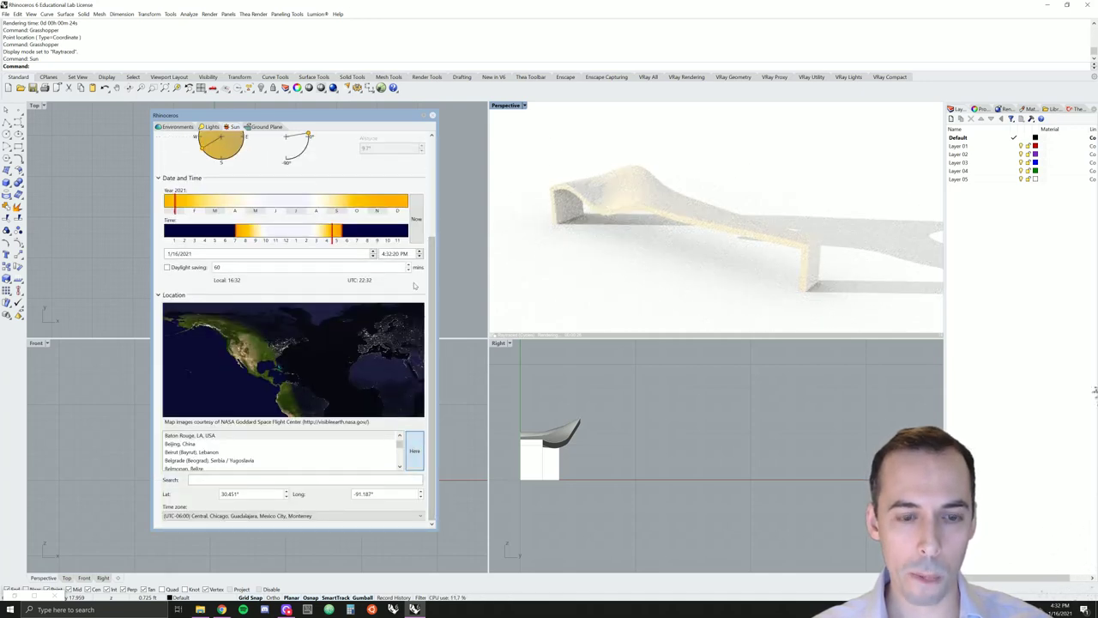
# - Set the sun's time of day to about 9:22 AM and close the Sun settings
pyautogui.click(265, 232)
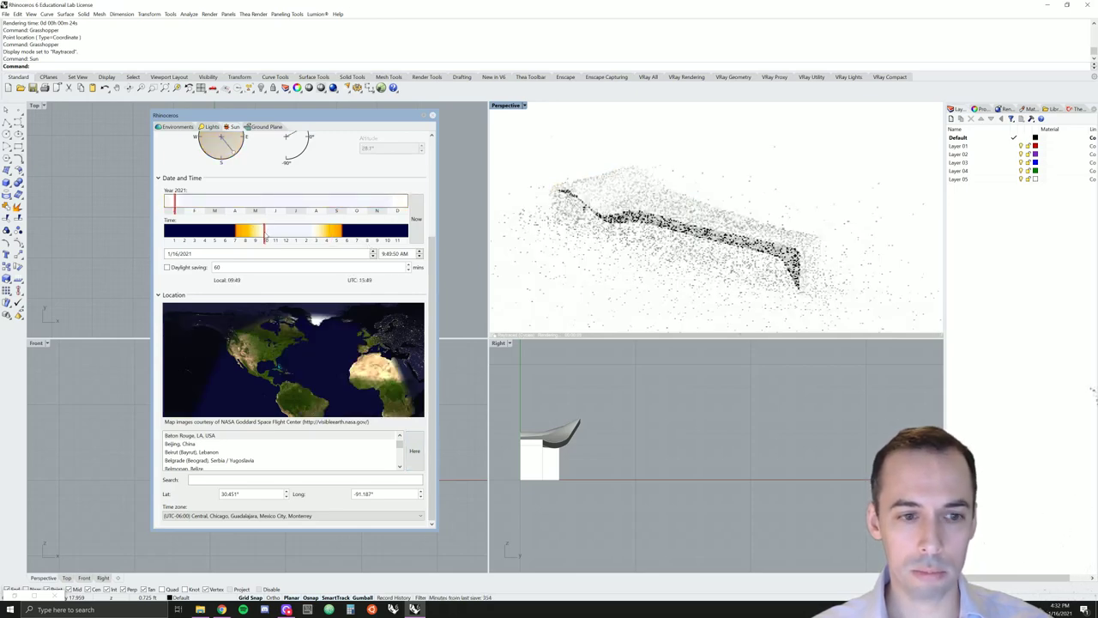
pyautogui.moveTo(265, 232); pyautogui.dragTo(256, 231)
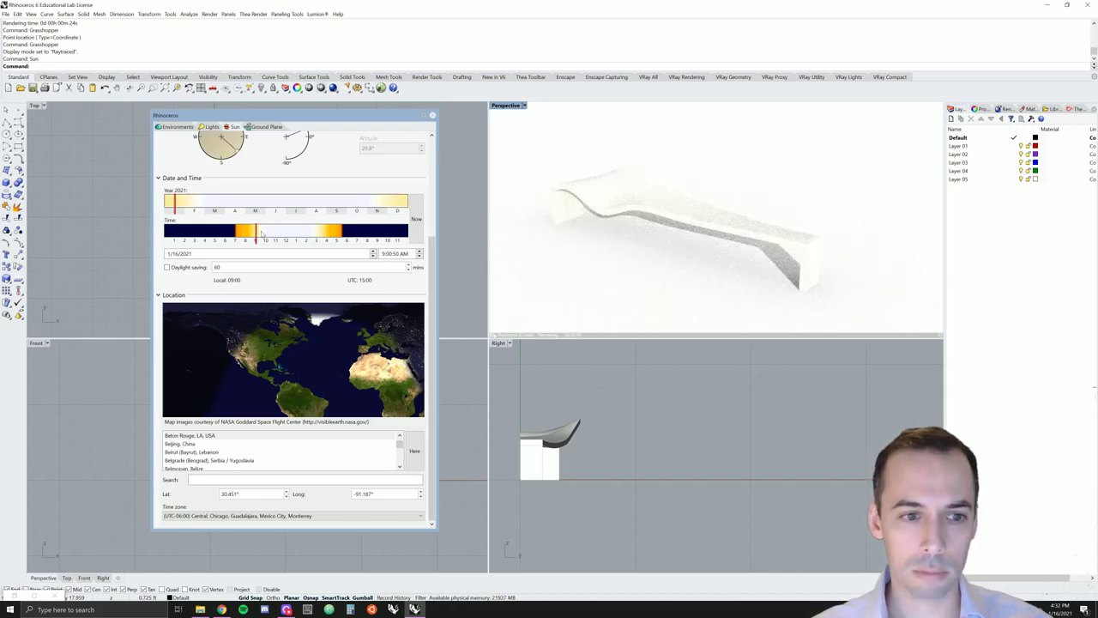
pyautogui.click(432, 115)
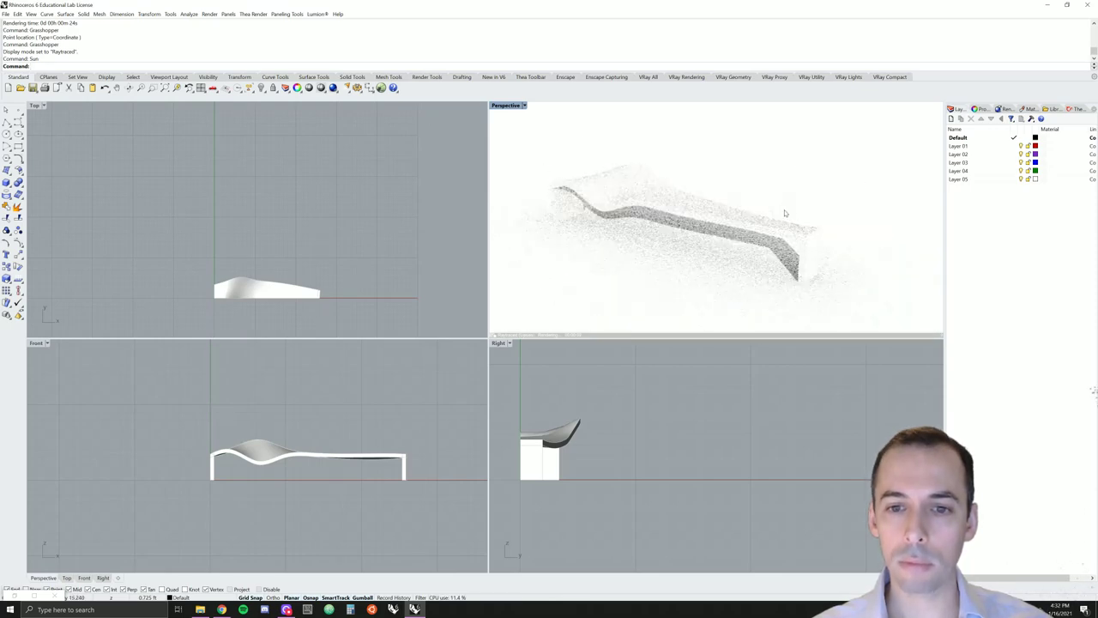
# - Maximize the Perspective viewport with the bench centred, and reopen the Sun settings
pyautogui.doubleClick(506, 104)
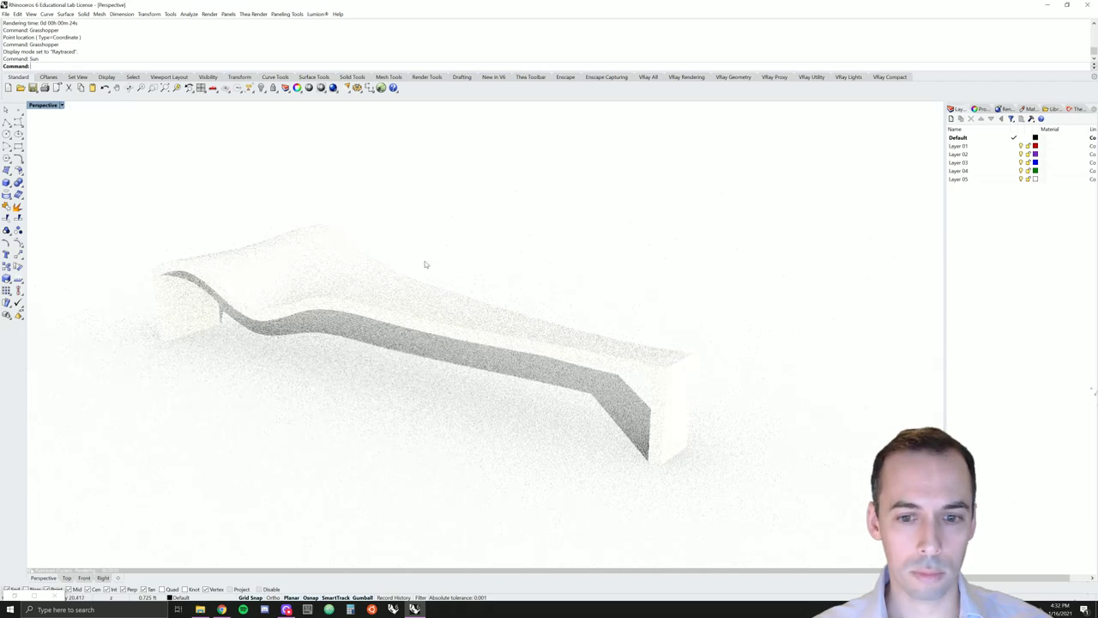
pyautogui.keyDown('shift'); pyautogui.moveTo(424, 262); pyautogui.dragTo(467, 265, button='right'); pyautogui.keyUp('shift')
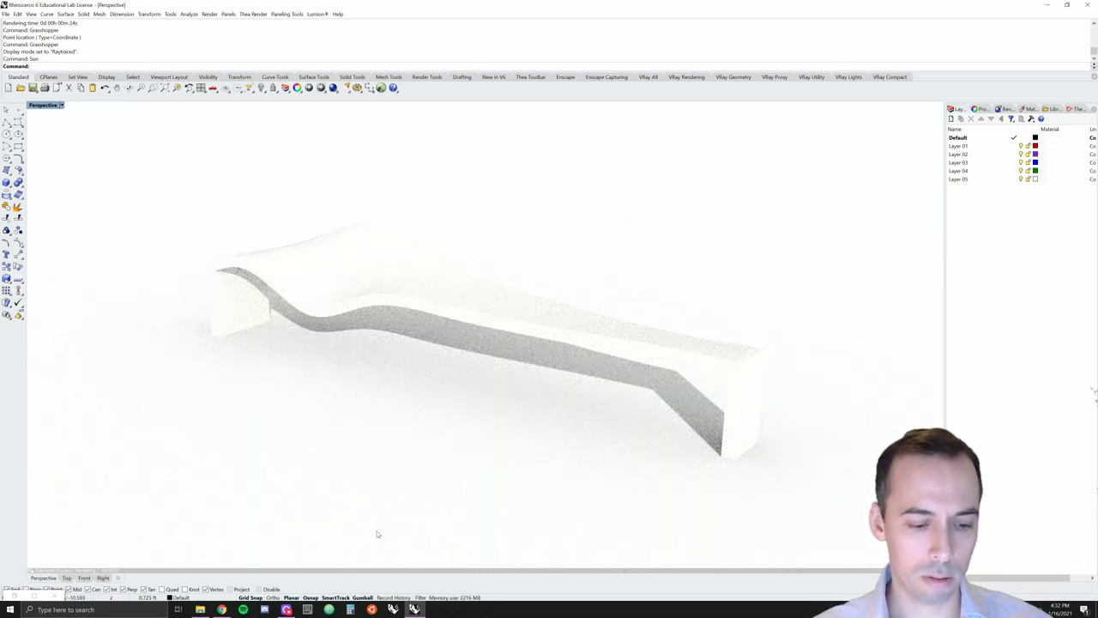
pyautogui.write('Sun')
pyautogui.press('Return')
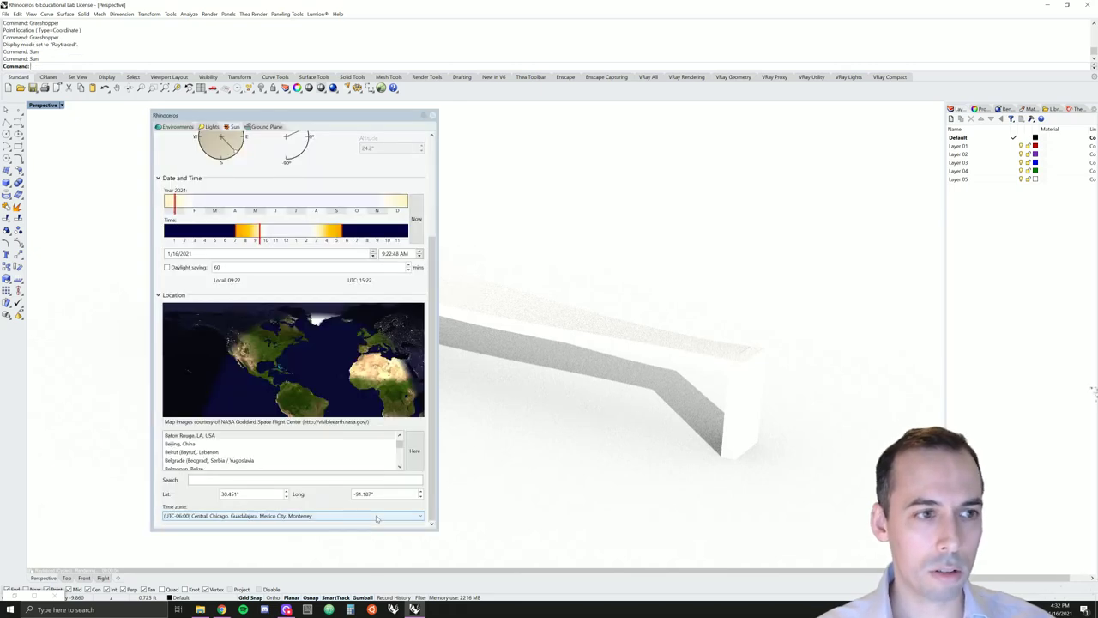
# - Try several sun times and dates on the raytraced bench, ending with the date 4/3/2021
pyautogui.click(317, 231)
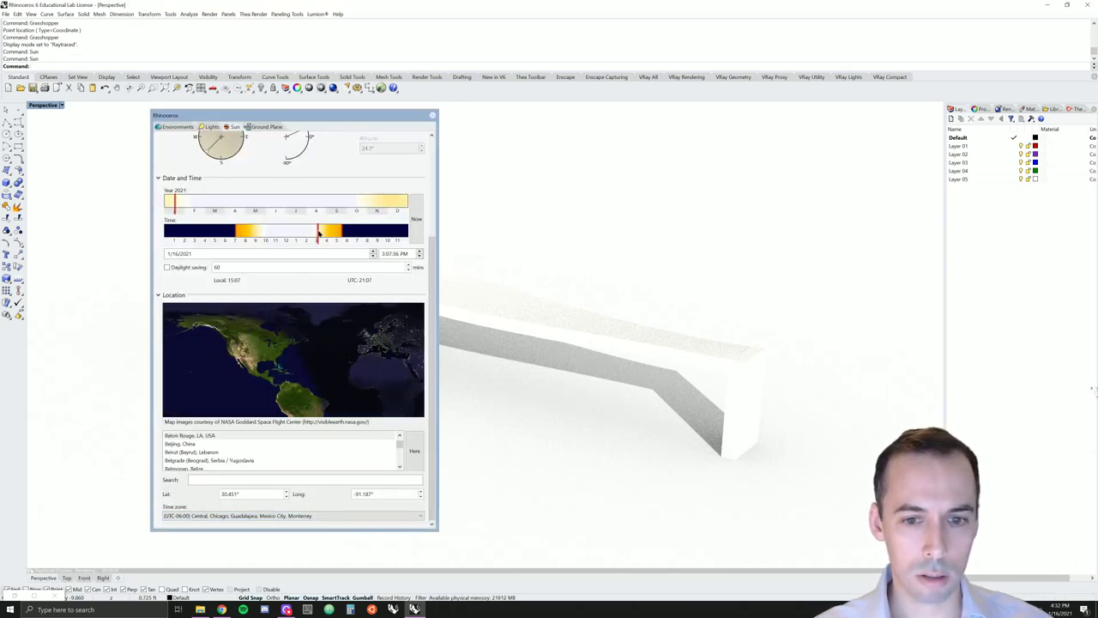
pyautogui.click(258, 232)
pyautogui.click(276, 200)
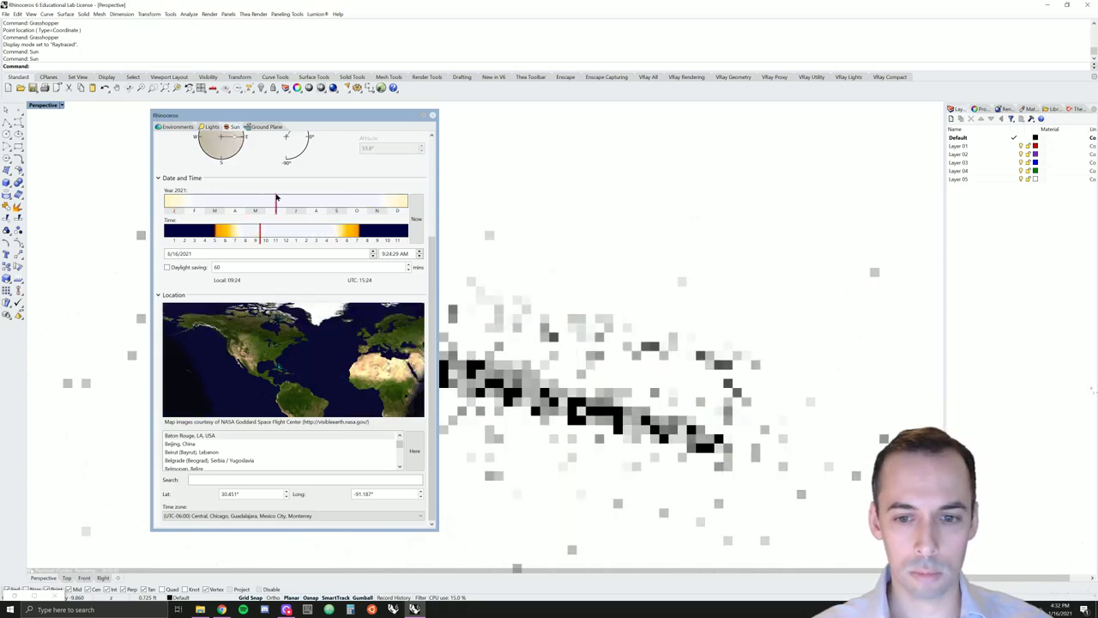
pyautogui.click(339, 200)
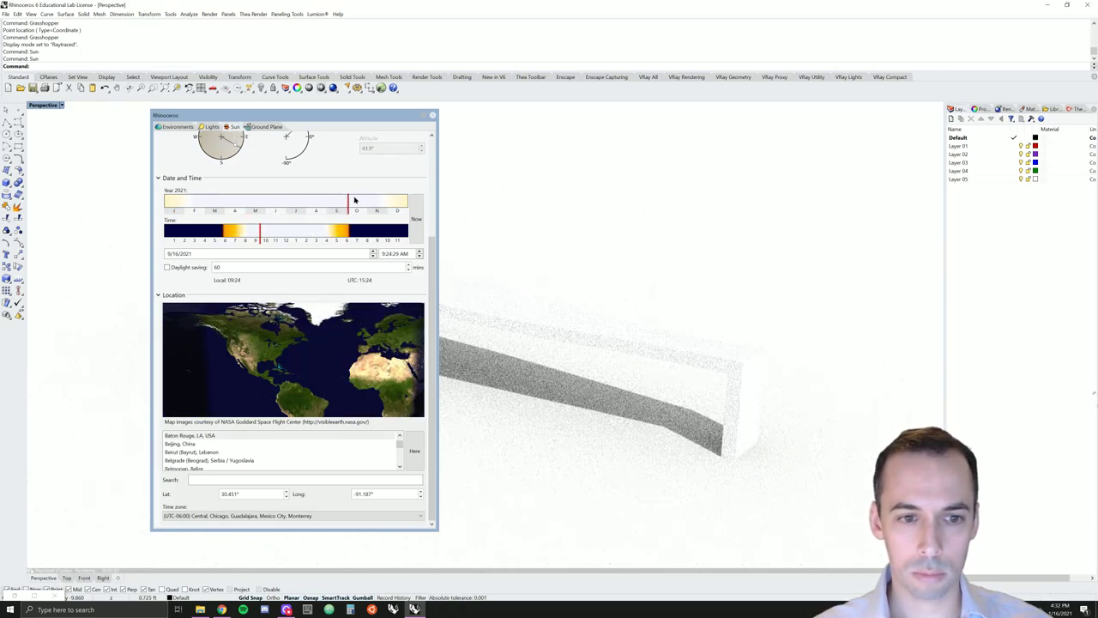
pyautogui.moveTo(354, 200)
pyautogui.mouseDown()
pyautogui.moveTo(380, 200)
pyautogui.moveTo(228, 202)
pyautogui.mouseUp()
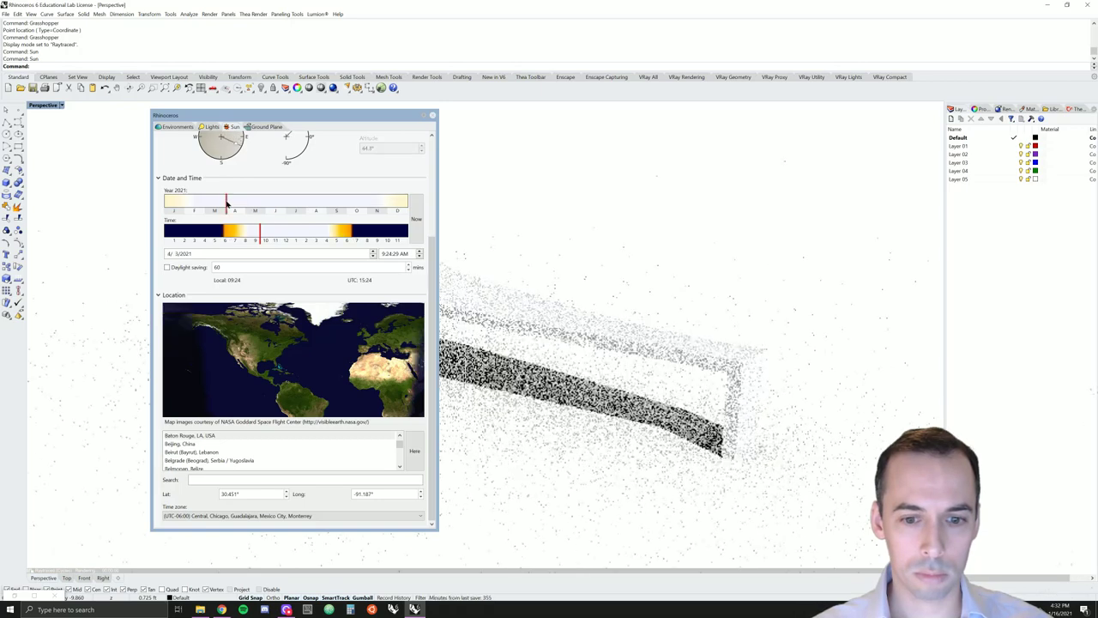
# - Compare morning and evening sun times, settle on about 7:19 AM and close the Sun settings
pyautogui.click(245, 231)
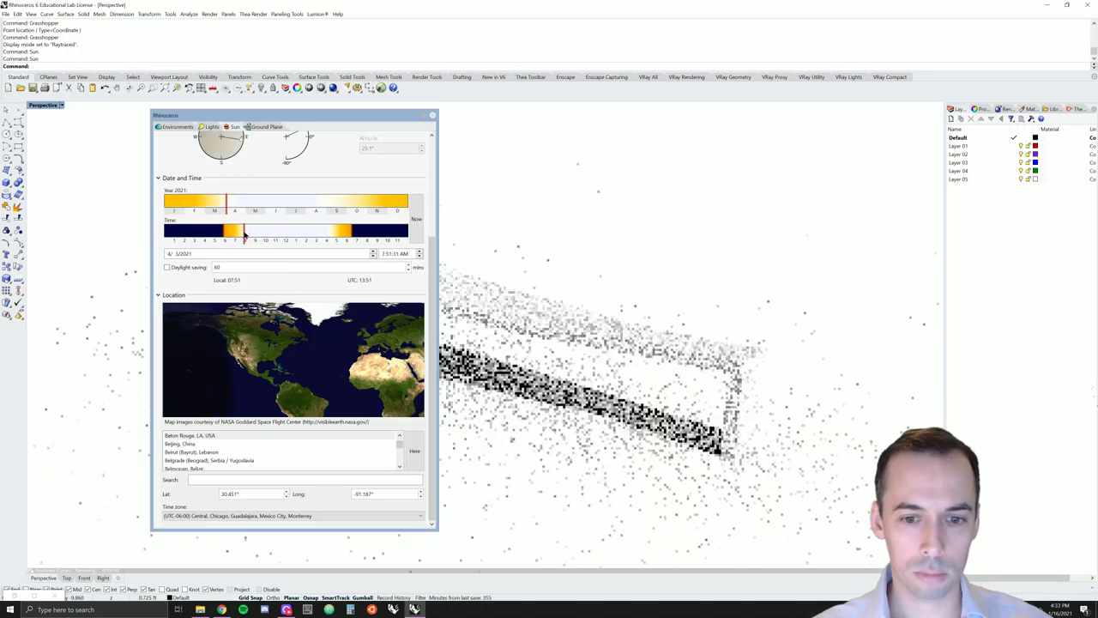
pyautogui.click(345, 232)
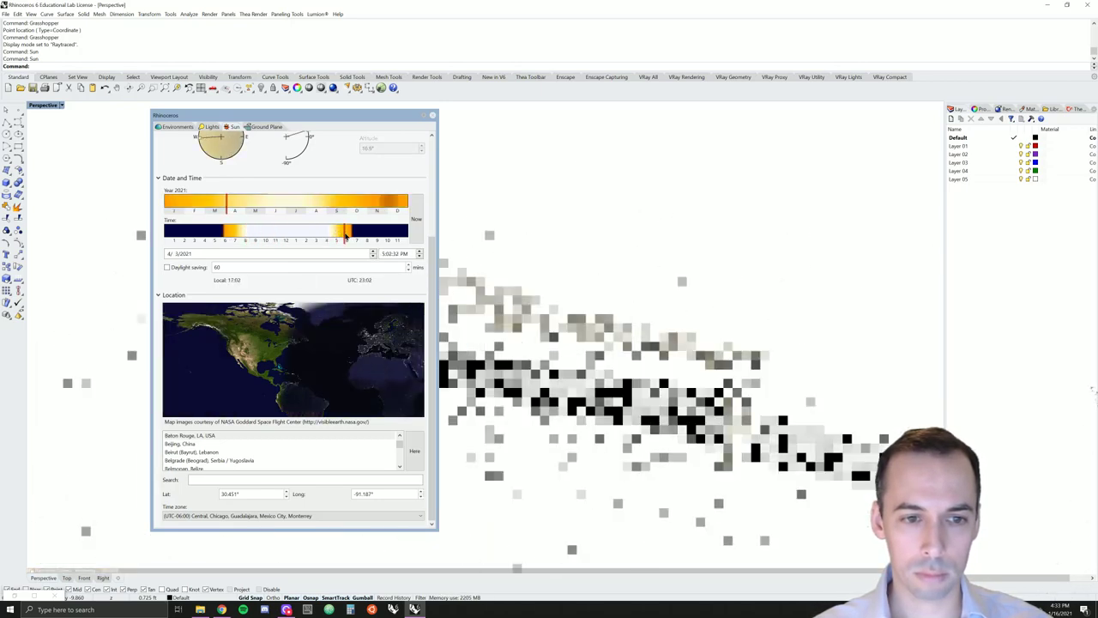
pyautogui.click(238, 232)
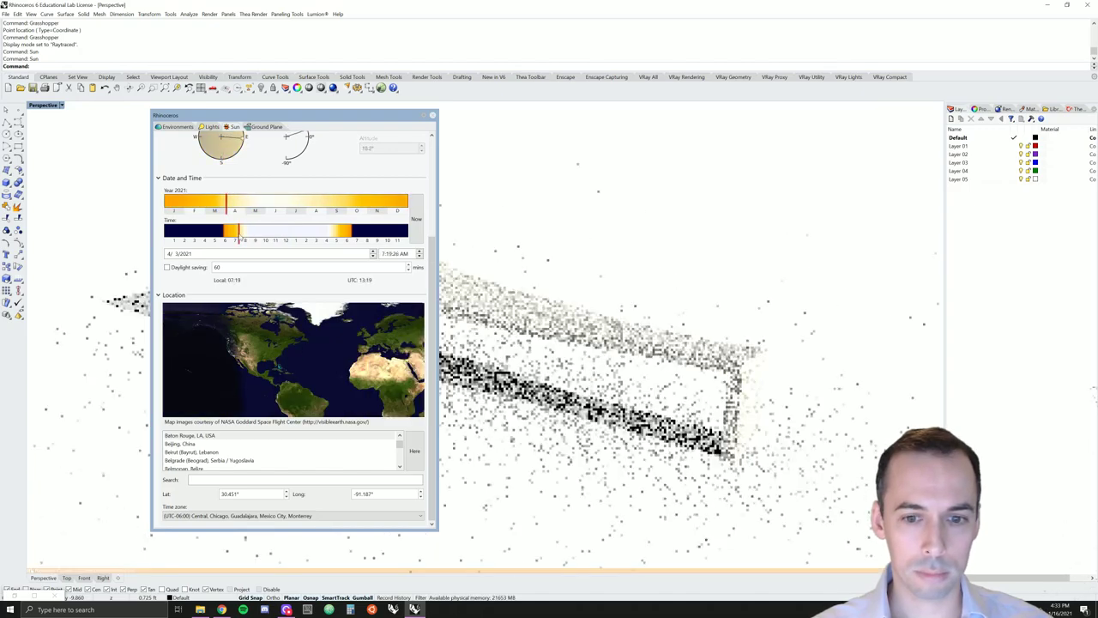
pyautogui.click(432, 115)
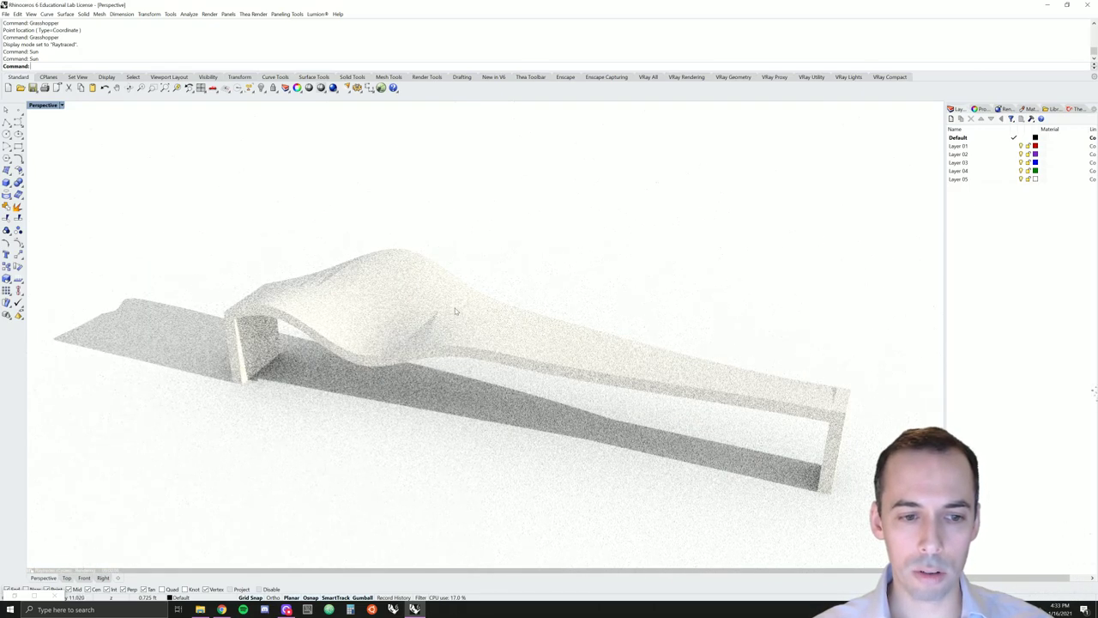
# - Inspect the bench's shadows from another angle and return the Perspective viewport to Wireframe display
pyautogui.moveTo(456, 311); pyautogui.dragTo(558, 315, button='right')
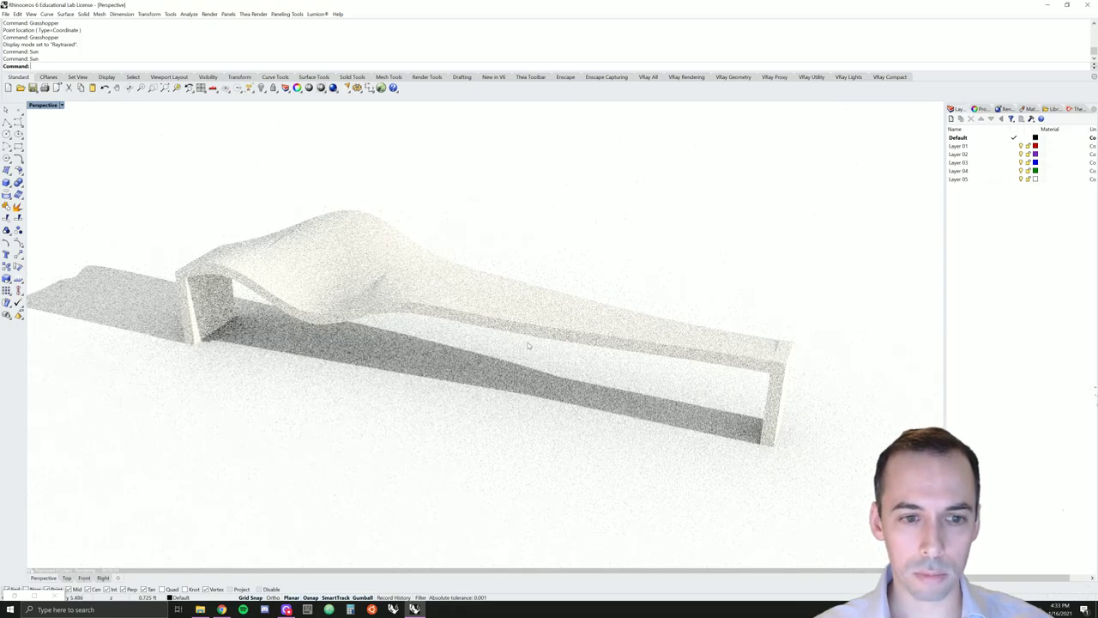
pyautogui.moveTo(423, 374); pyautogui.dragTo(213, 208, button='right')
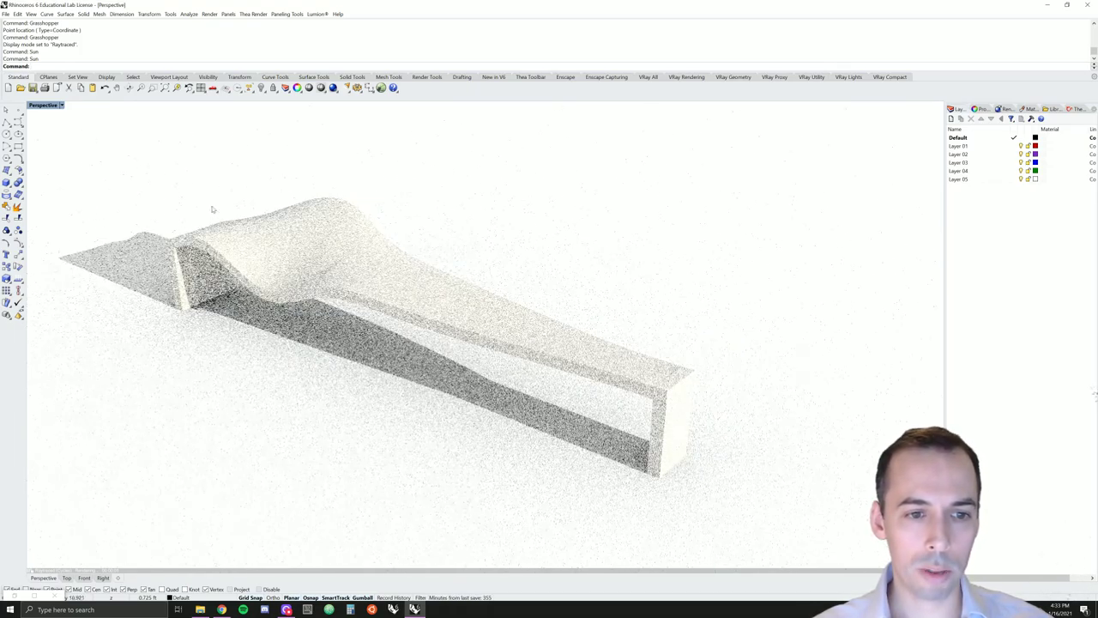
pyautogui.click(62, 106)
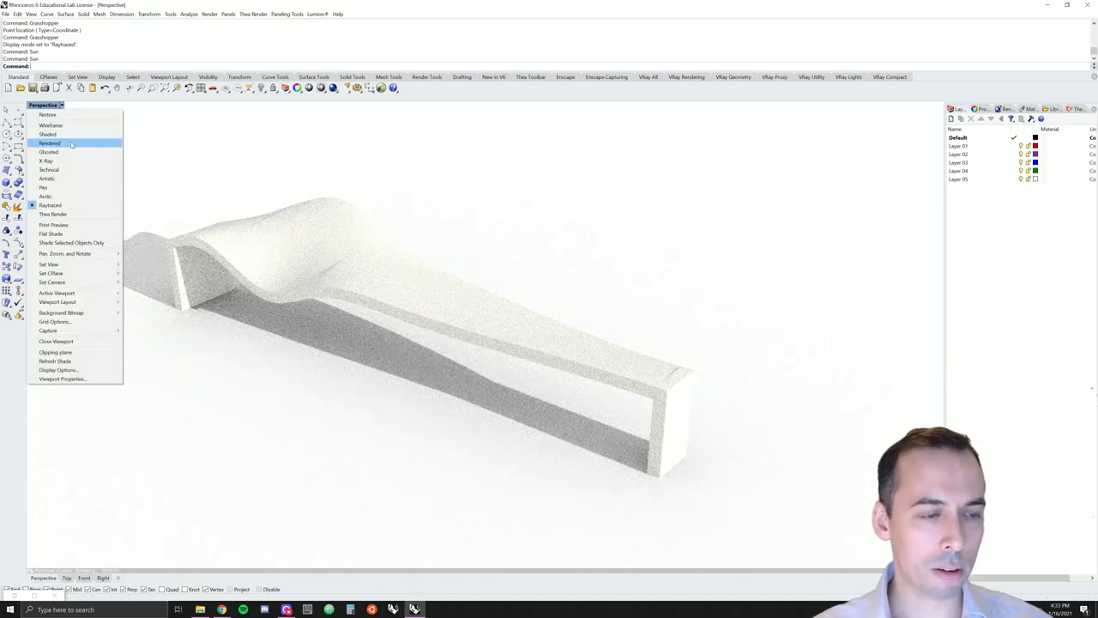
pyautogui.click(76, 126)
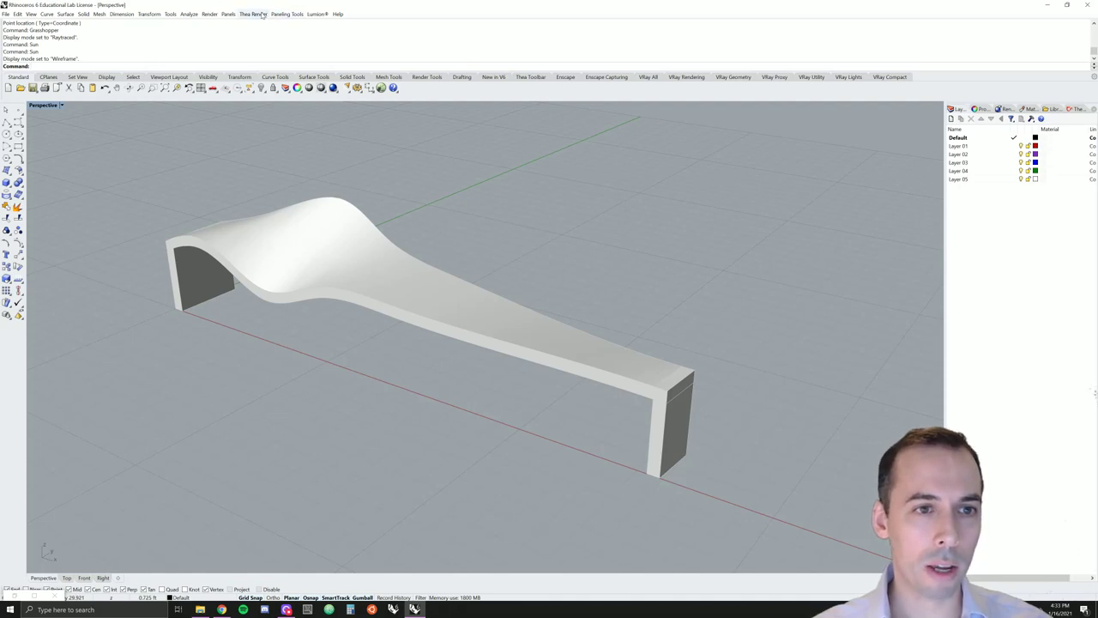
# - Open the document's render properties and choose the viewport size, 3207 x 1649, as the render dimensions
pyautogui.click(209, 14)
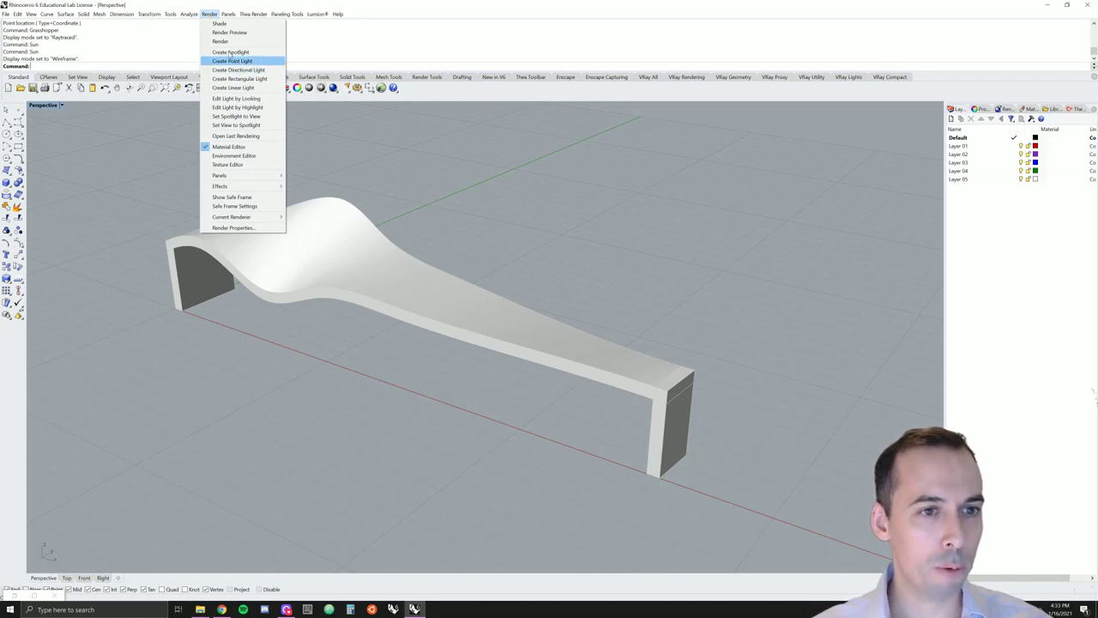
pyautogui.click(237, 228)
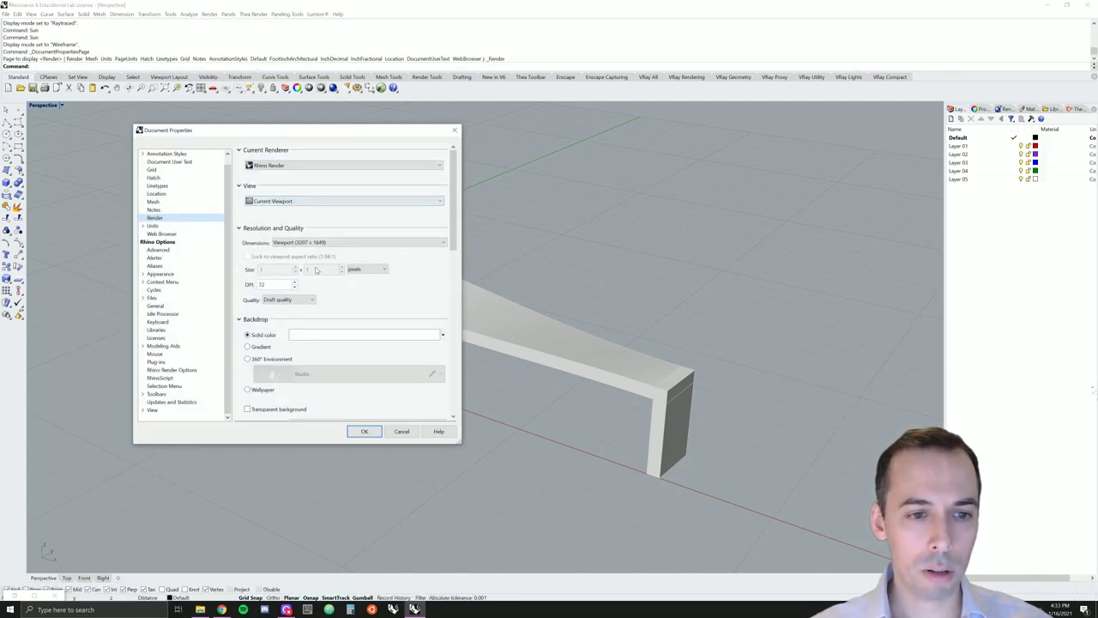
pyautogui.click(289, 244)
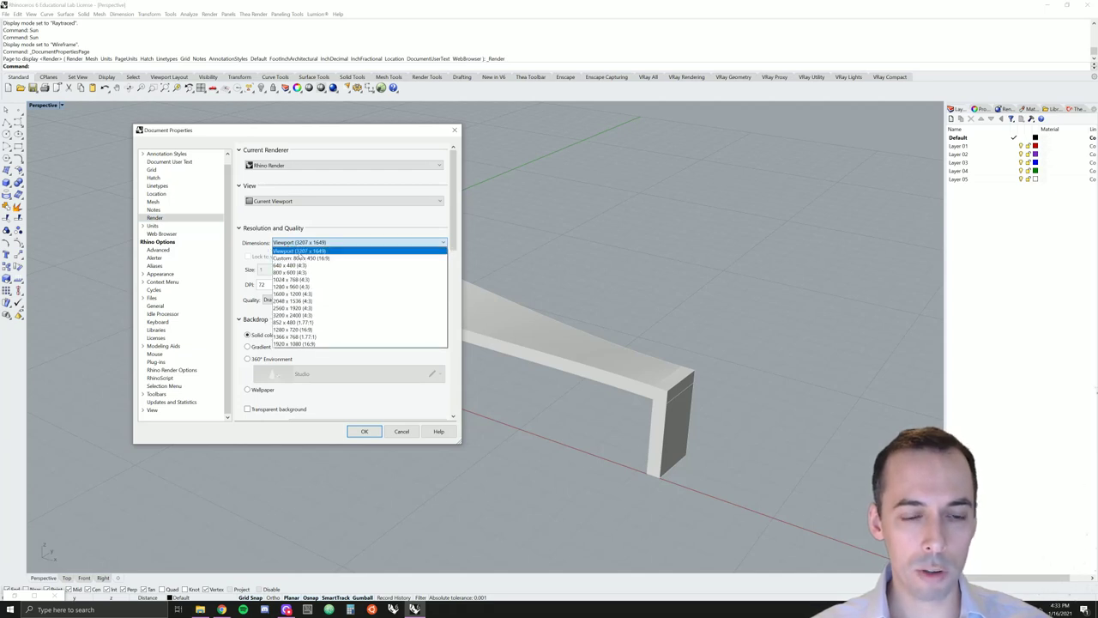
pyautogui.click(299, 254)
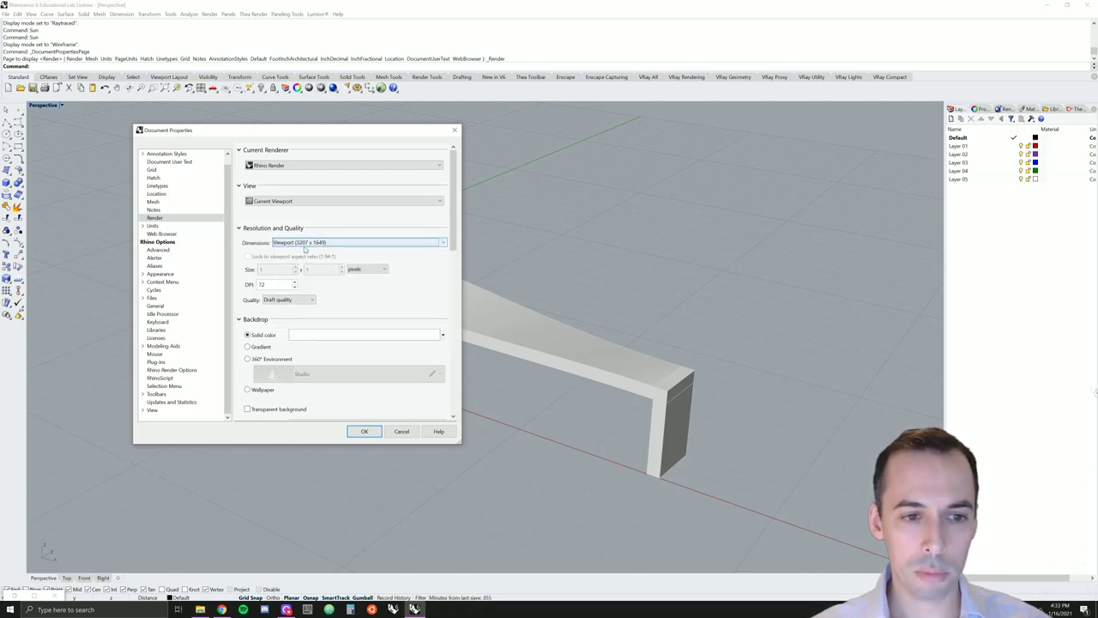
# - Check the DPI and quality options, keep 72 DPI and draft quality, and confirm the document's render properties
pyautogui.doubleClick(263, 284)
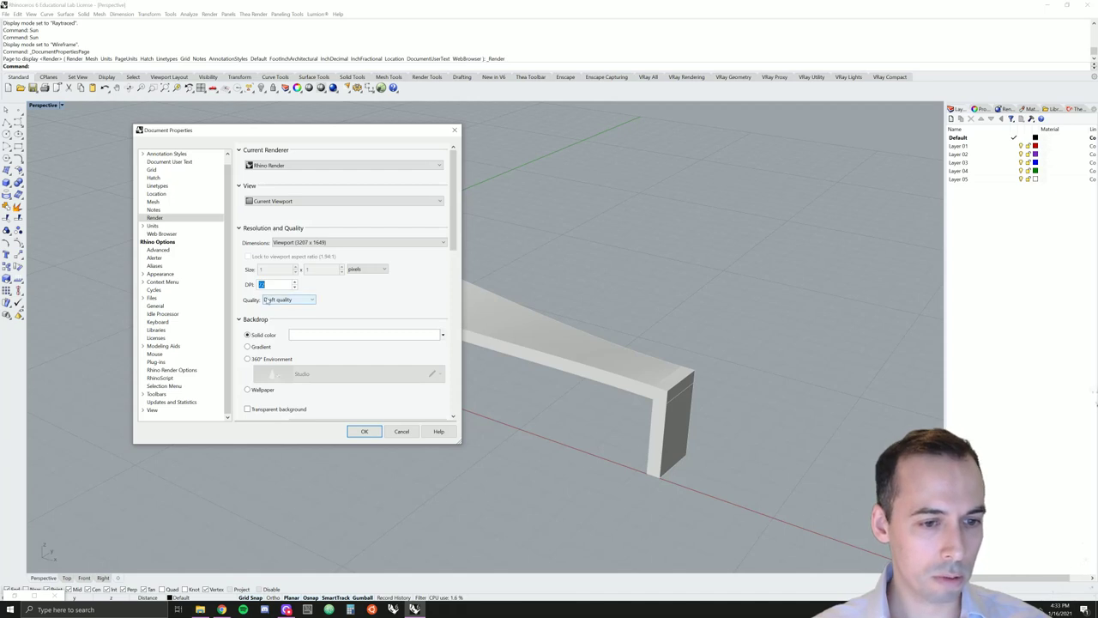
pyautogui.click(276, 300)
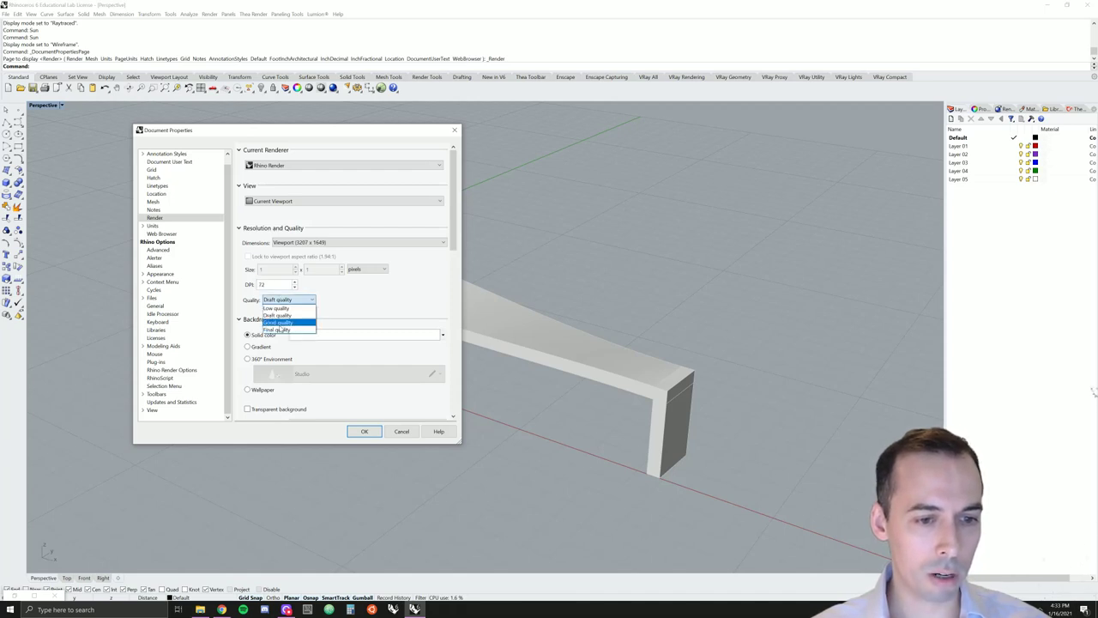
pyautogui.click(278, 271)
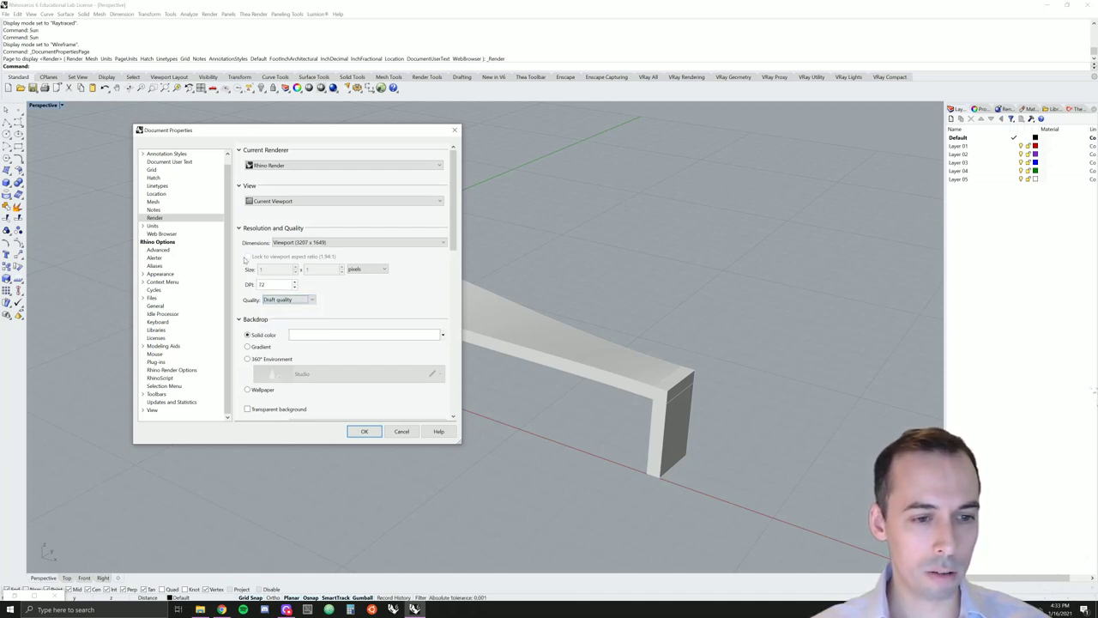
pyautogui.click(373, 432)
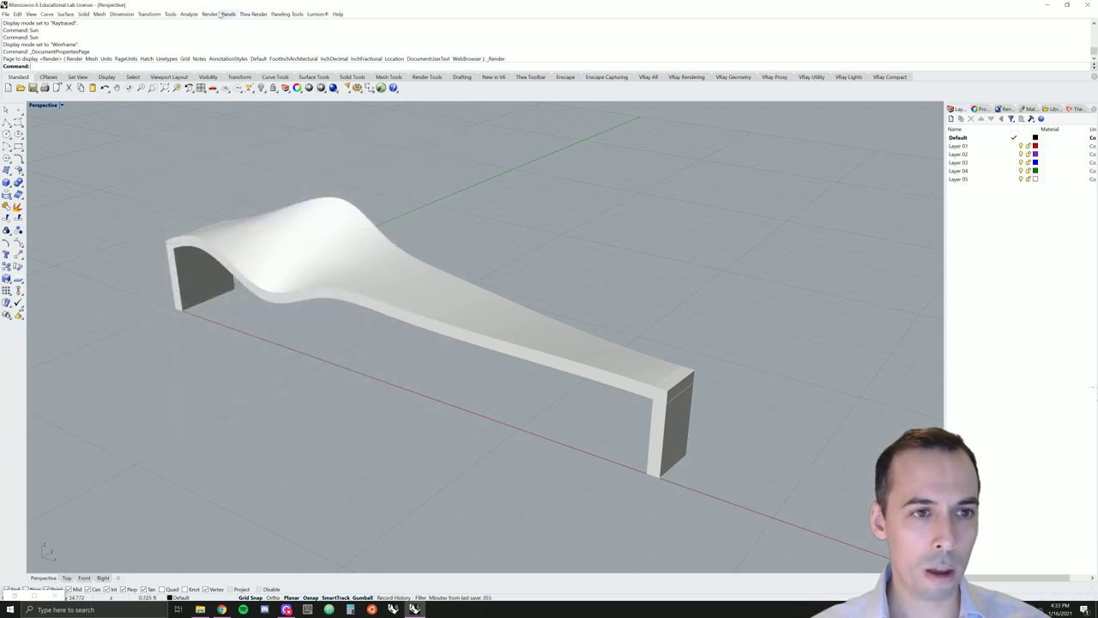
# - Start a Rhino render of the Perspective view, stop it partway and close the render window
pyautogui.click(209, 13)
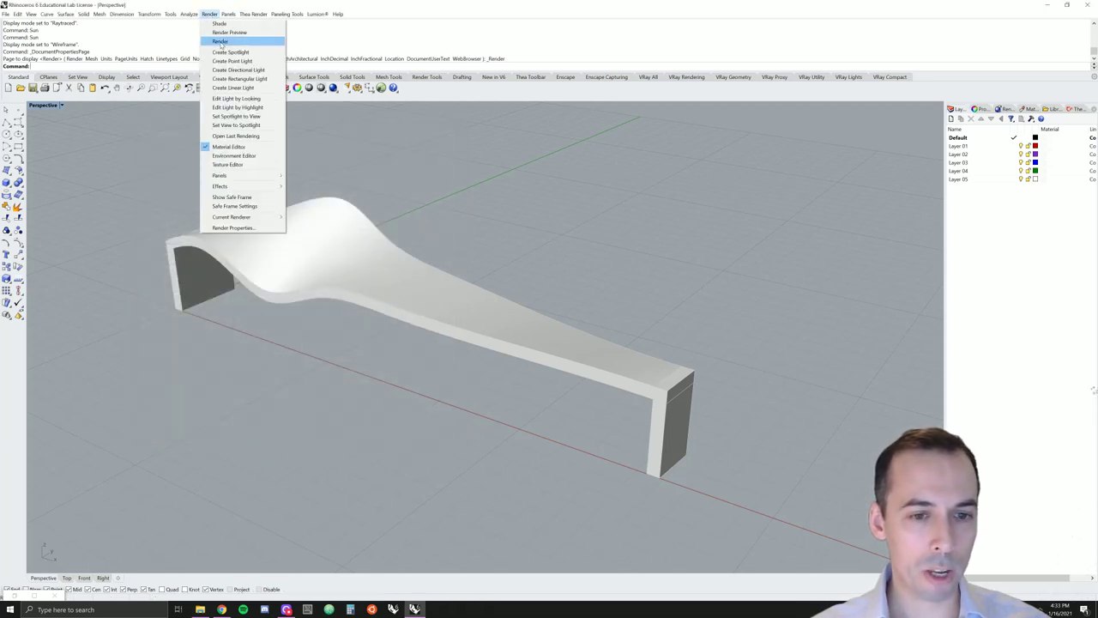
pyautogui.click(220, 42)
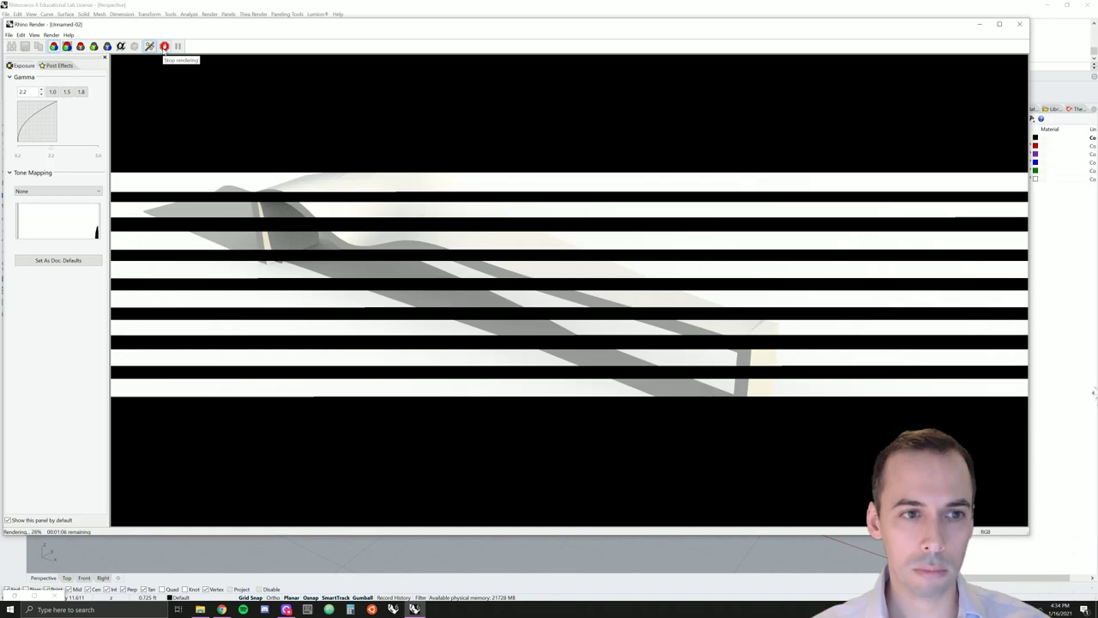
pyautogui.click(164, 46)
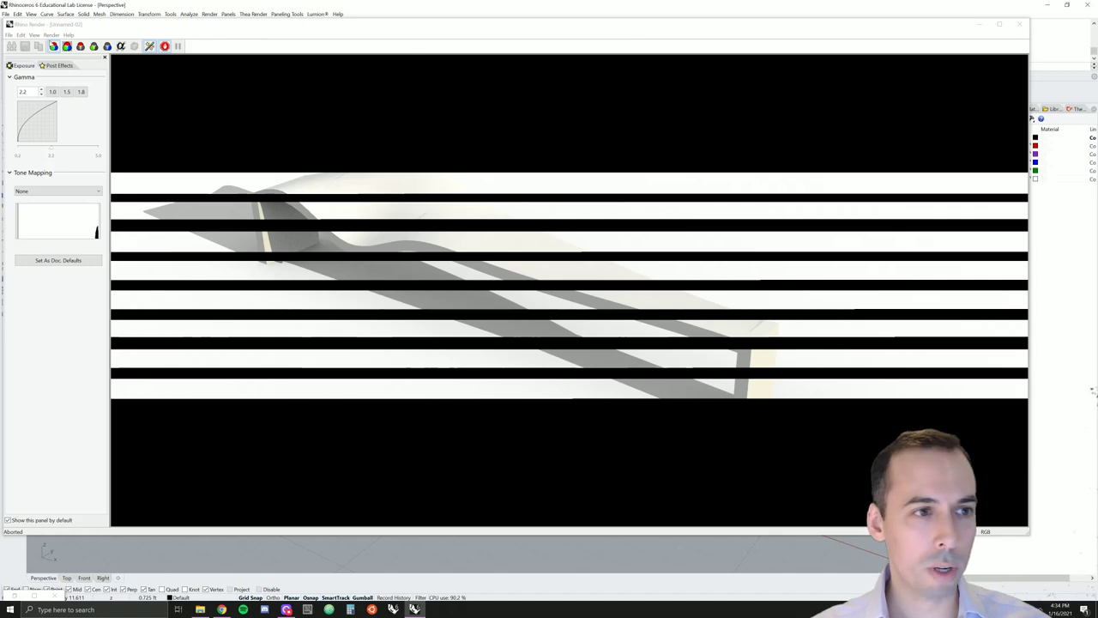
pyautogui.click(1018, 25)
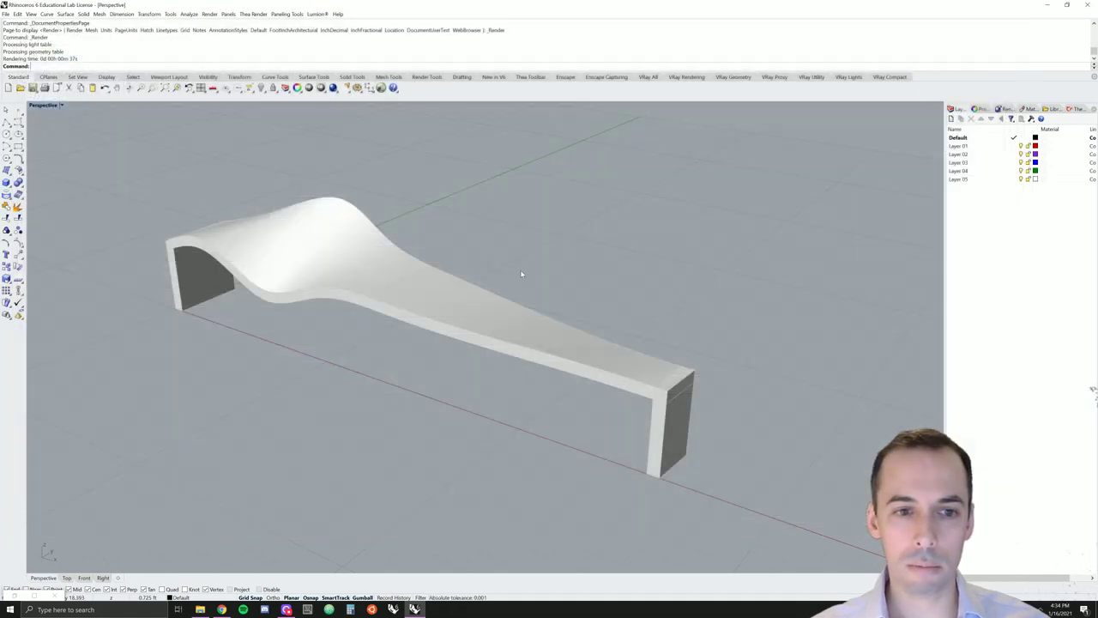
# - Switch to Chrome, compare the example renders on the Parametric Bench page and return to Rhino
pyautogui.click(222, 609)
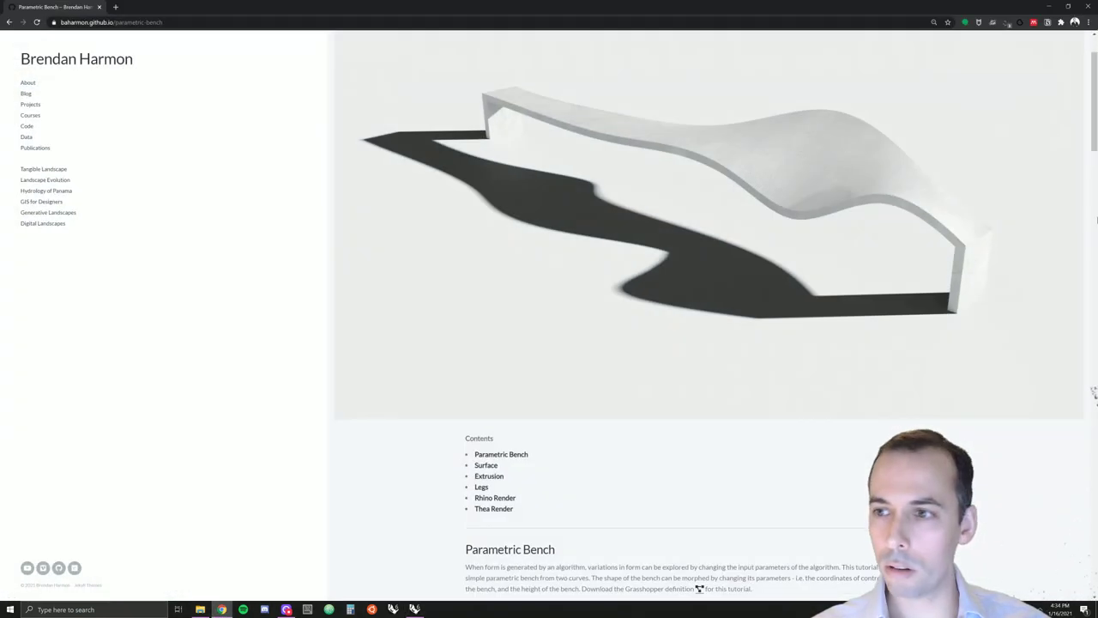
pyautogui.moveTo(1094, 125); pyautogui.dragTo(1094, 395)
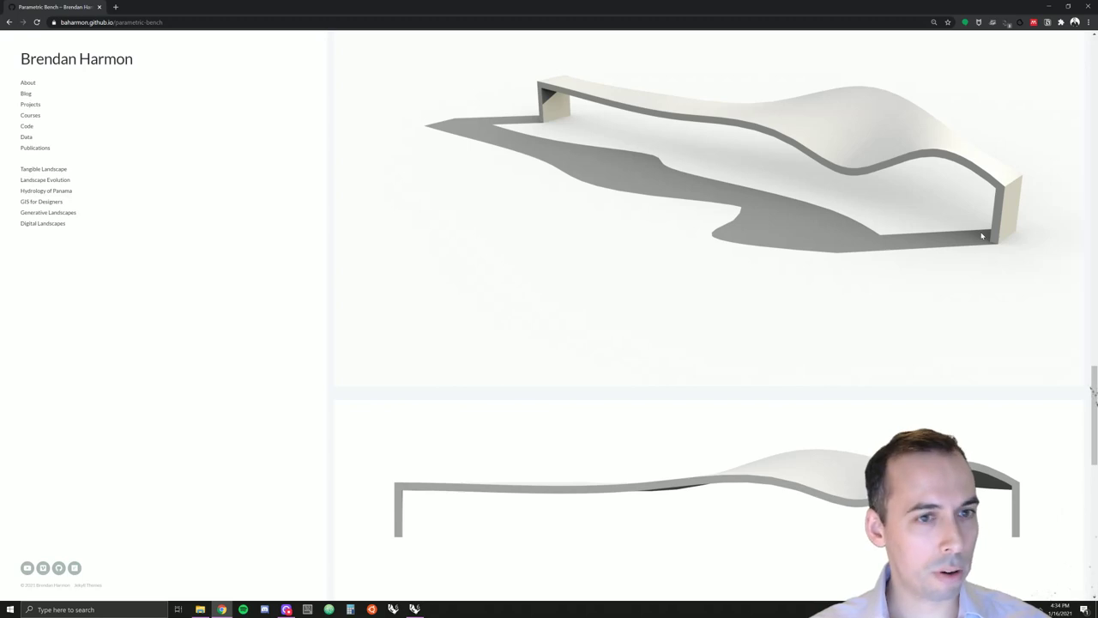
pyautogui.scroll(-10, 982, 236)
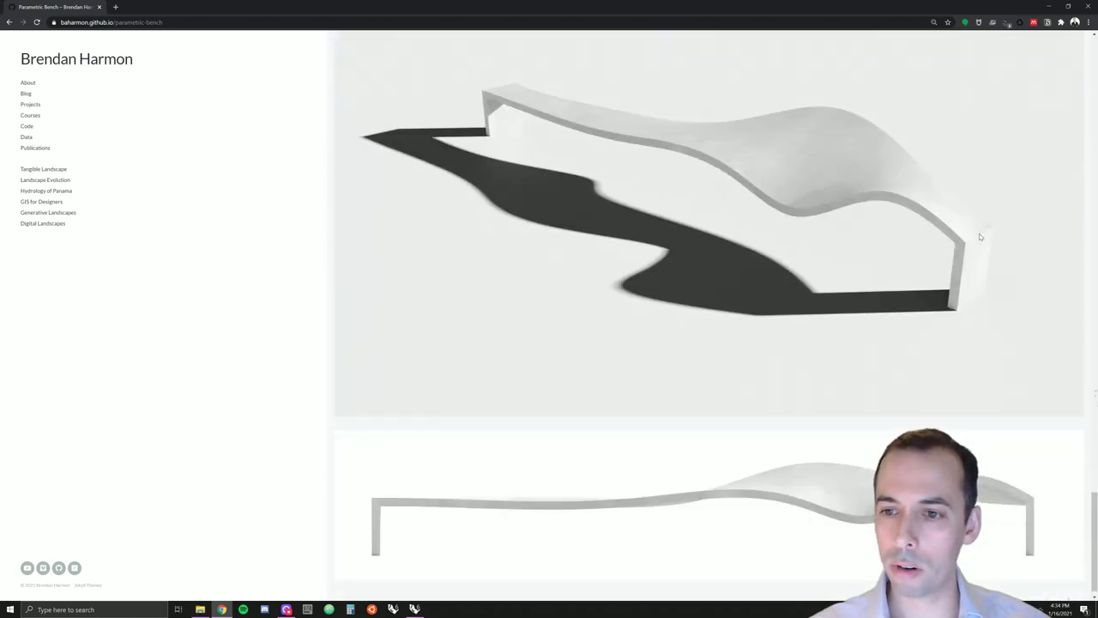
pyautogui.click(1049, 6)
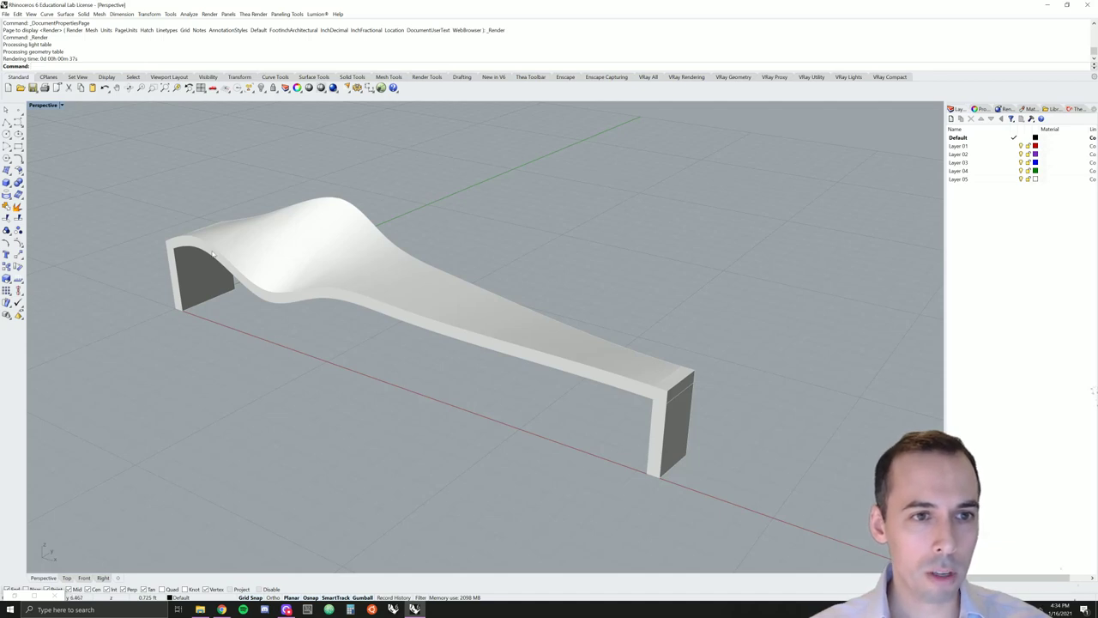
# - Open Grasshopper and disable the bench's Custom Preview component
pyautogui.moveTo(534, 324); pyautogui.dragTo(538, 324, button='right')
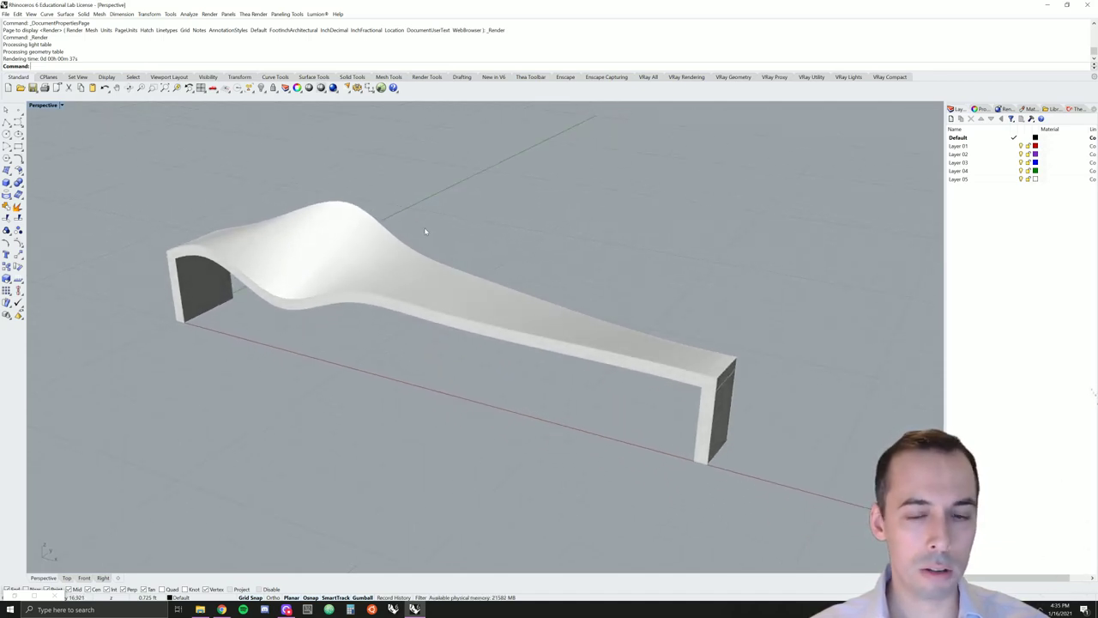
pyautogui.write('g')
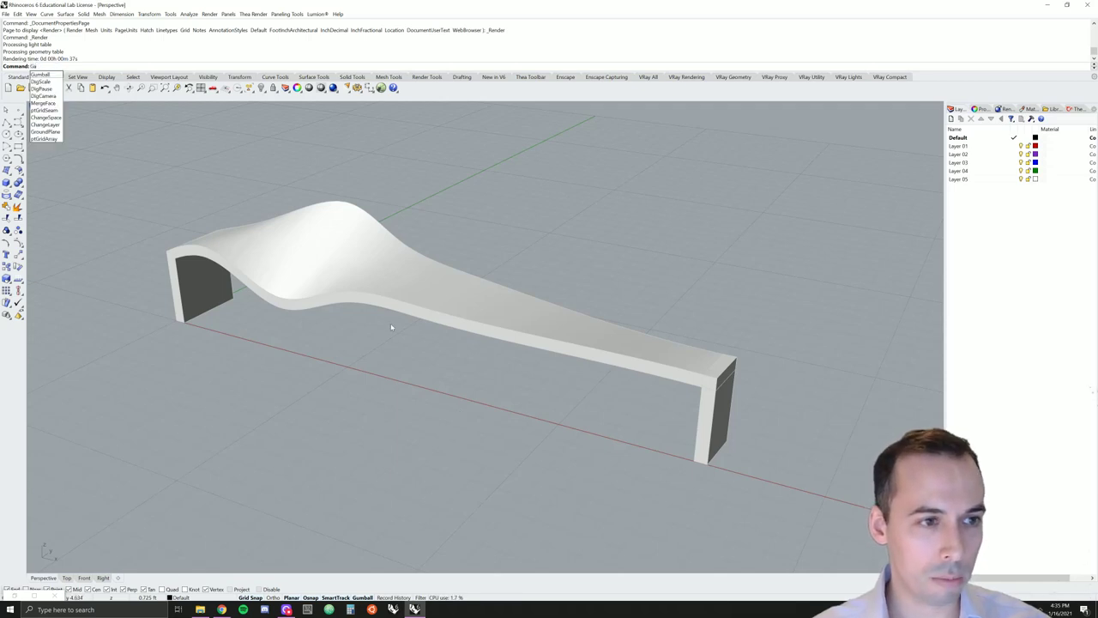
pyautogui.write('rasshopper')
pyautogui.press('Return')
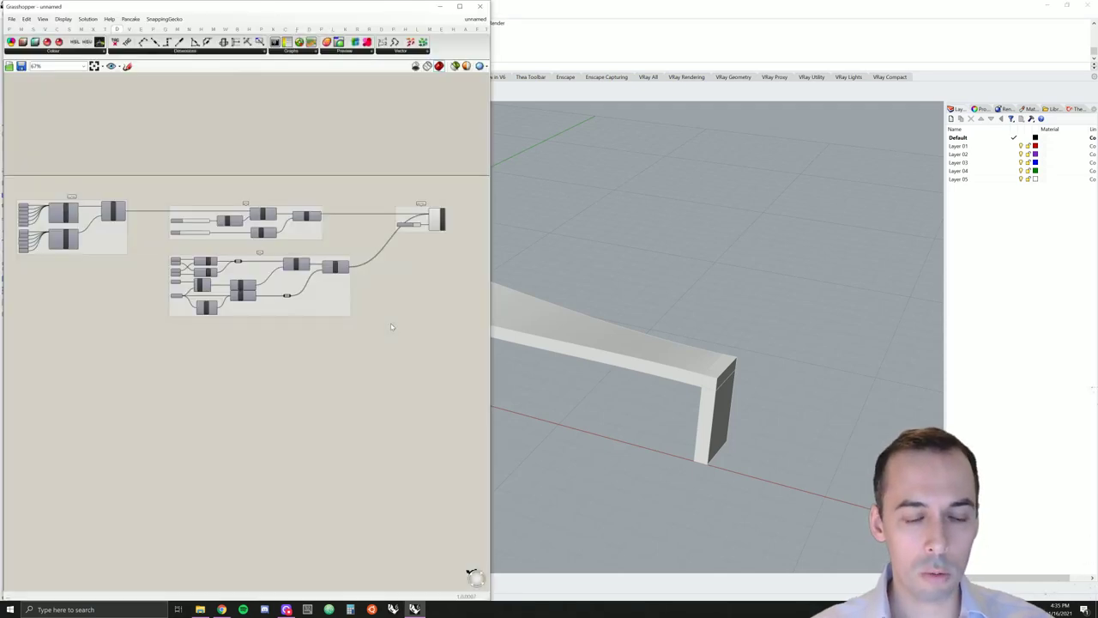
pyautogui.scroll(5, 439, 237)
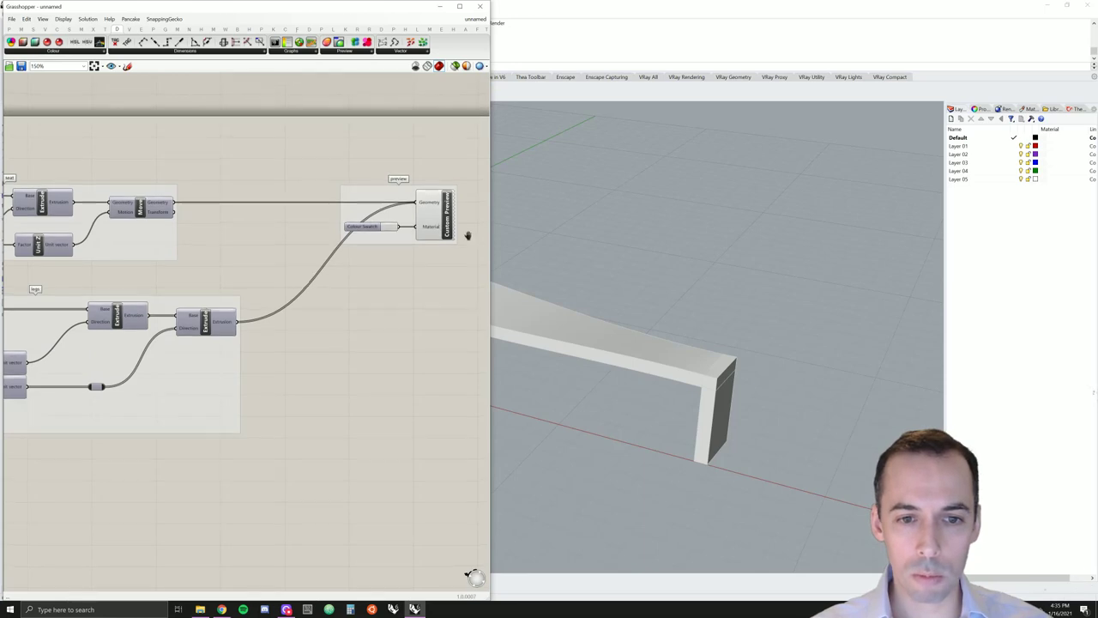
pyautogui.moveTo(468, 236); pyautogui.dragTo(406, 252, button='right')
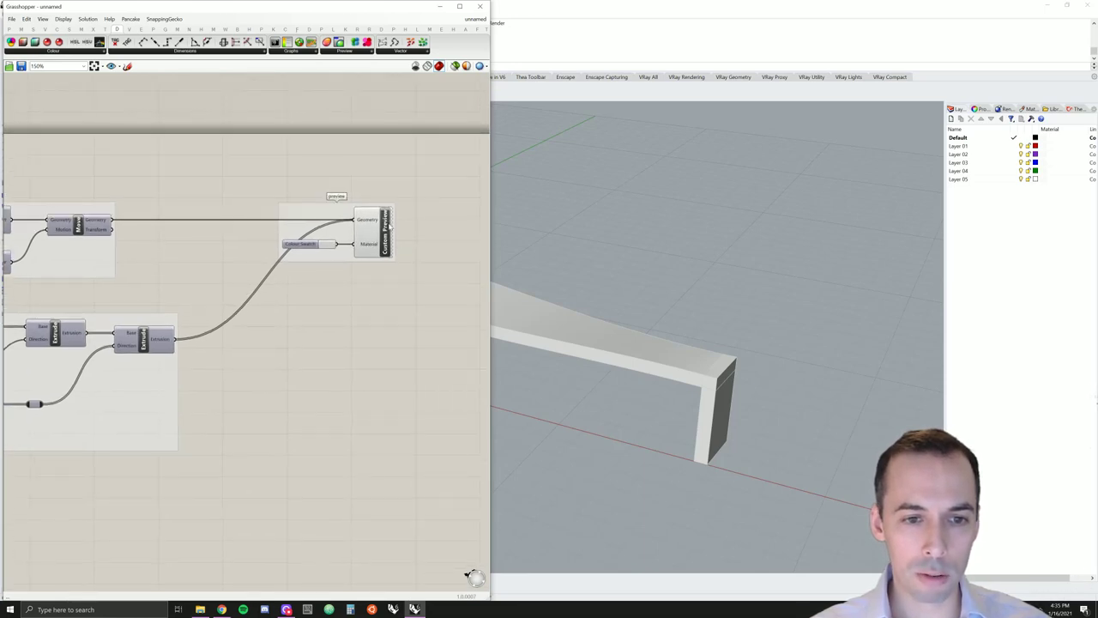
pyautogui.rightClick(390, 223)
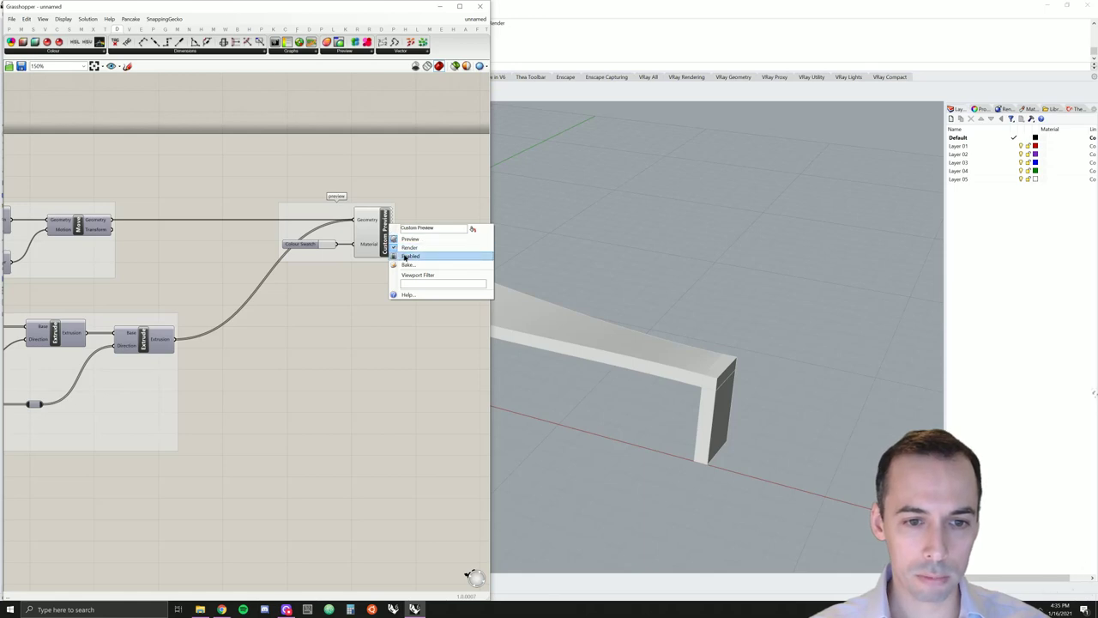
pyautogui.click(405, 255)
# - Bake the seat from its Move component onto the Default layer
pyautogui.scroll(-3, 405, 255)
pyautogui.moveTo(208, 290); pyautogui.dragTo(280, 287, button='right')
pyautogui.scroll(4, 281, 288)
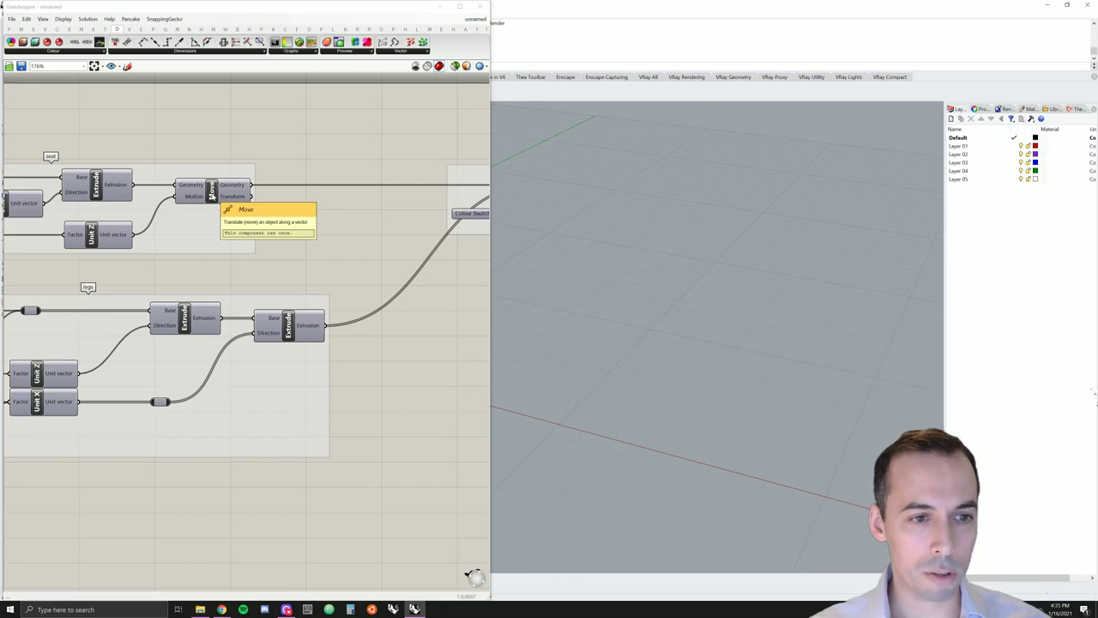
pyautogui.rightClick(213, 197)
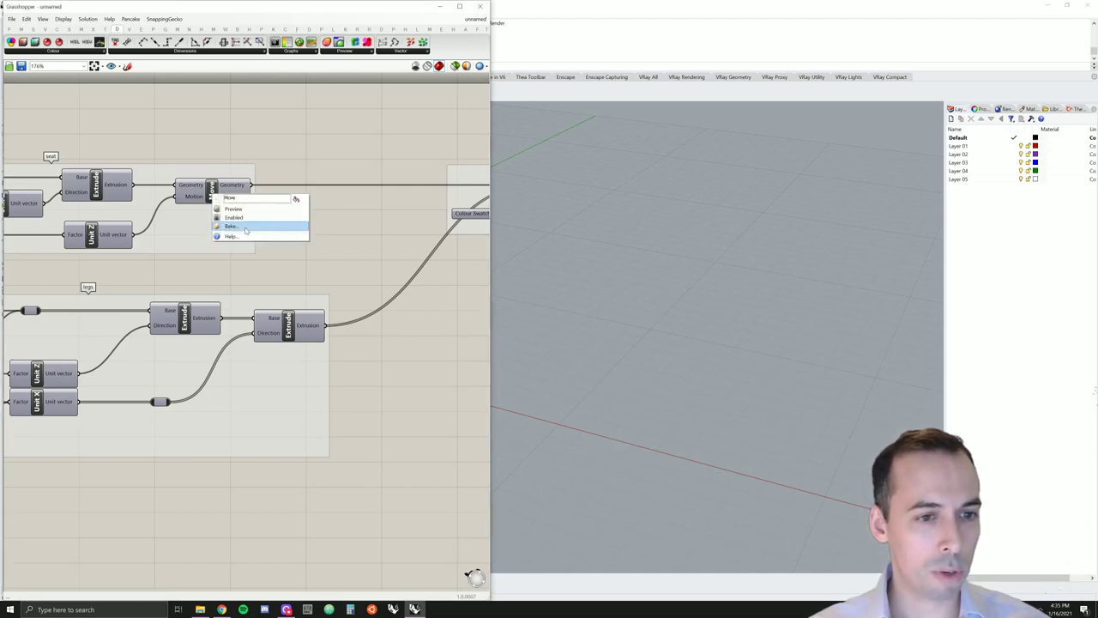
pyautogui.click(248, 228)
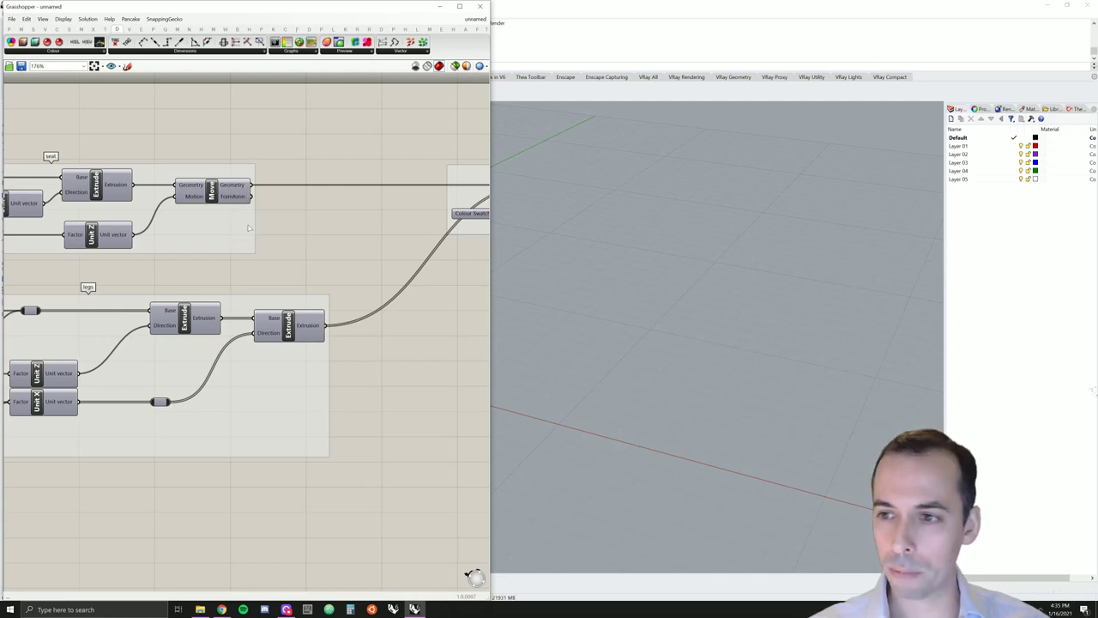
pyautogui.click(257, 308)
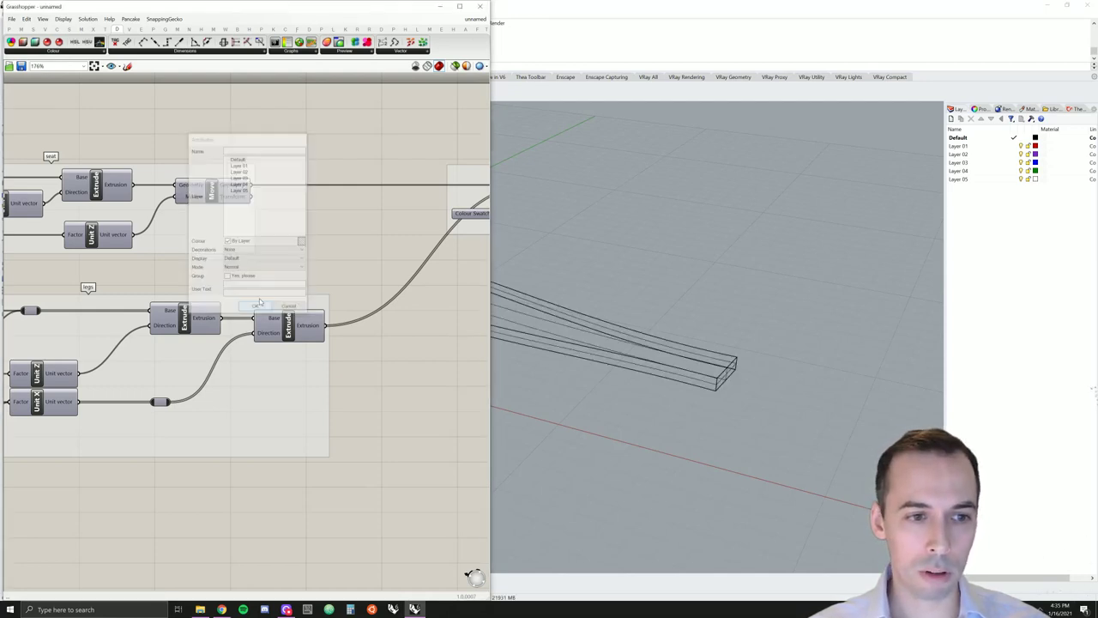
# - Bake the legs from their final Extrude component onto the Default layer and close Grasshopper
pyautogui.rightClick(290, 325)
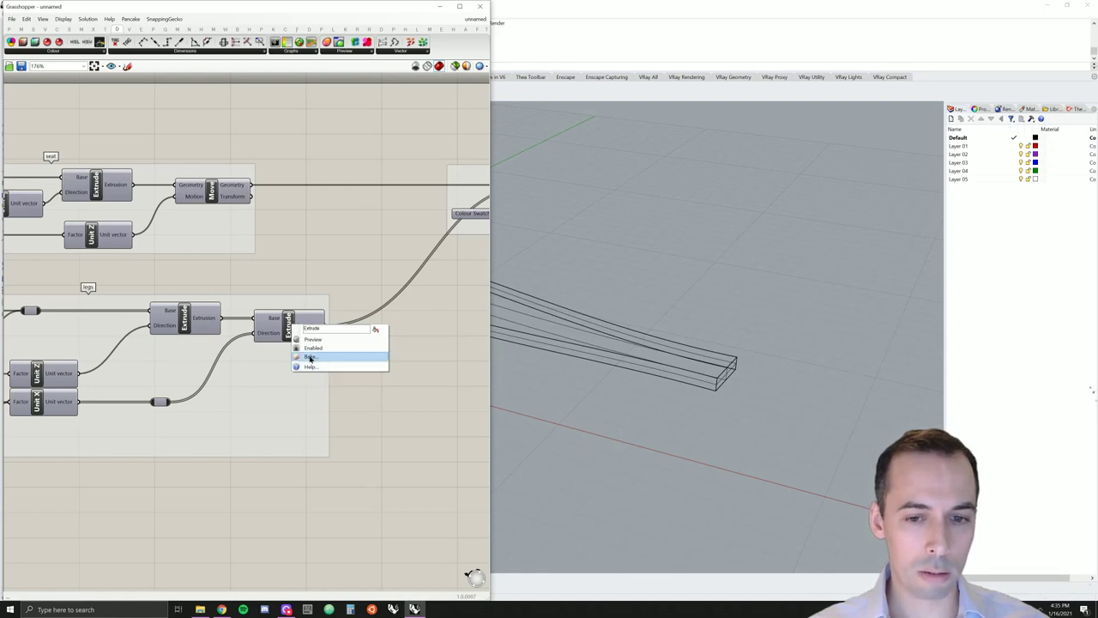
pyautogui.click(311, 359)
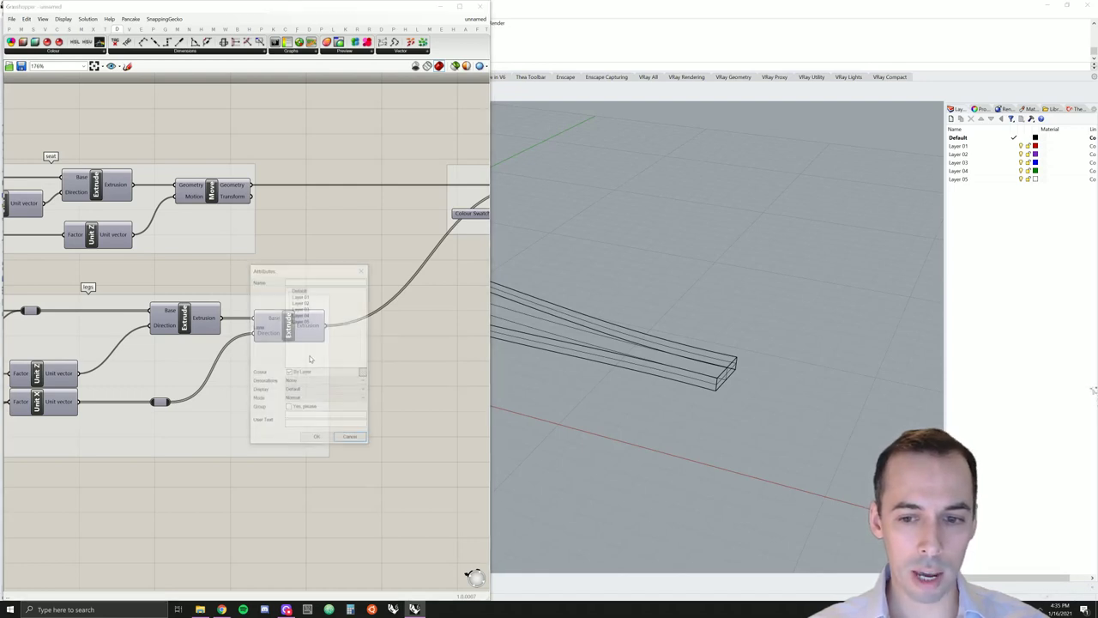
pyautogui.click(317, 439)
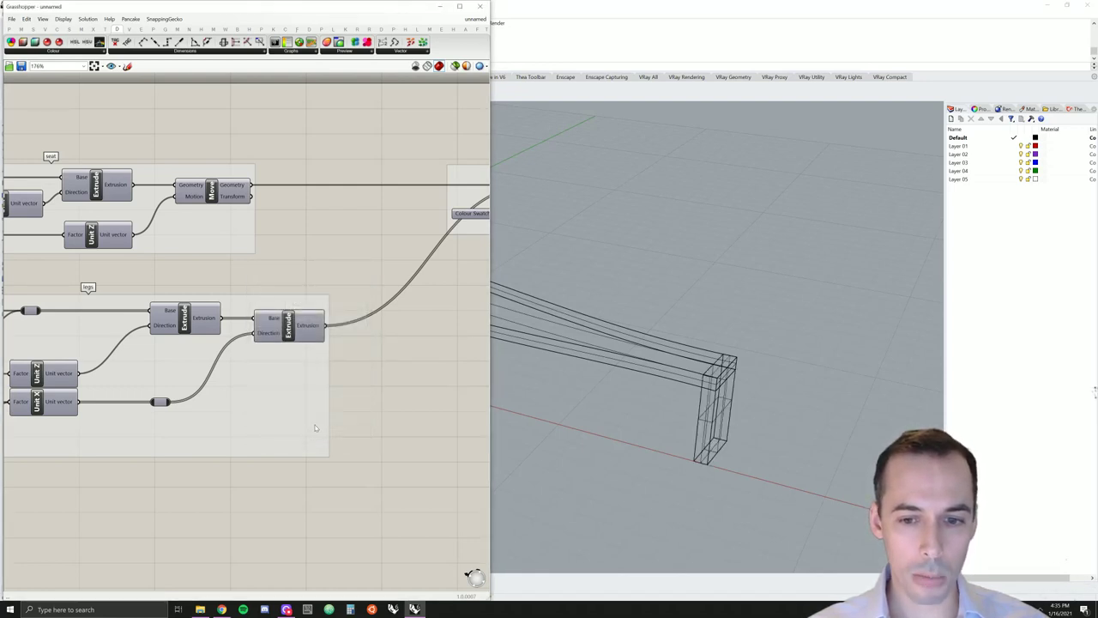
pyautogui.click(482, 8)
# - Set the Perspective viewport to Shaded display and frame the whole baked bench at an angle
pyautogui.moveTo(523, 330); pyautogui.dragTo(538, 250, button='right')
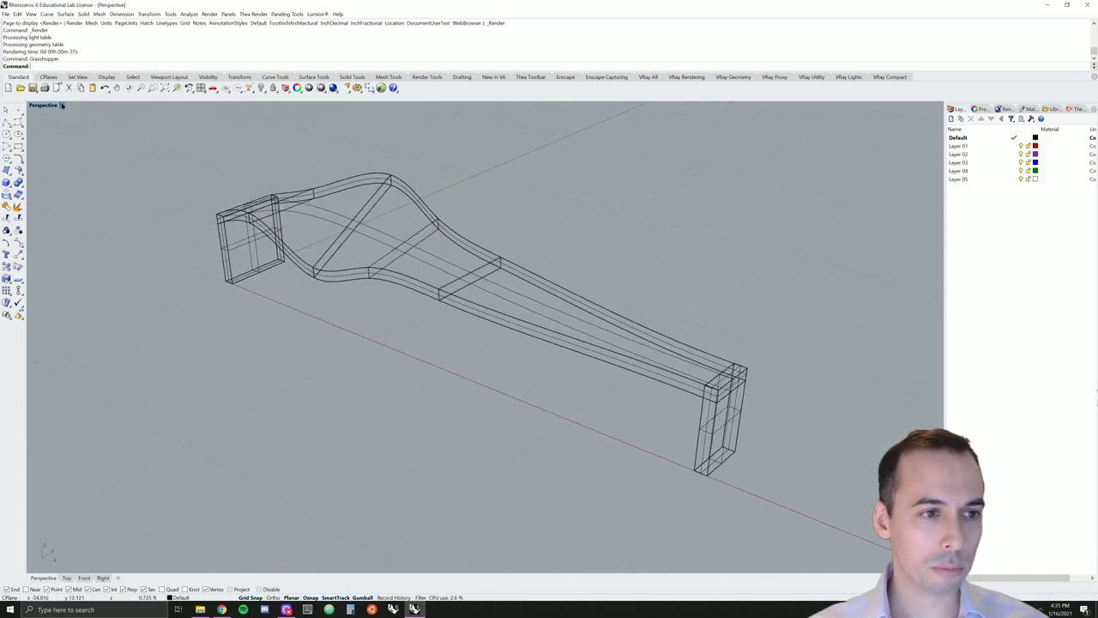
pyautogui.click(62, 104)
pyautogui.click(62, 139)
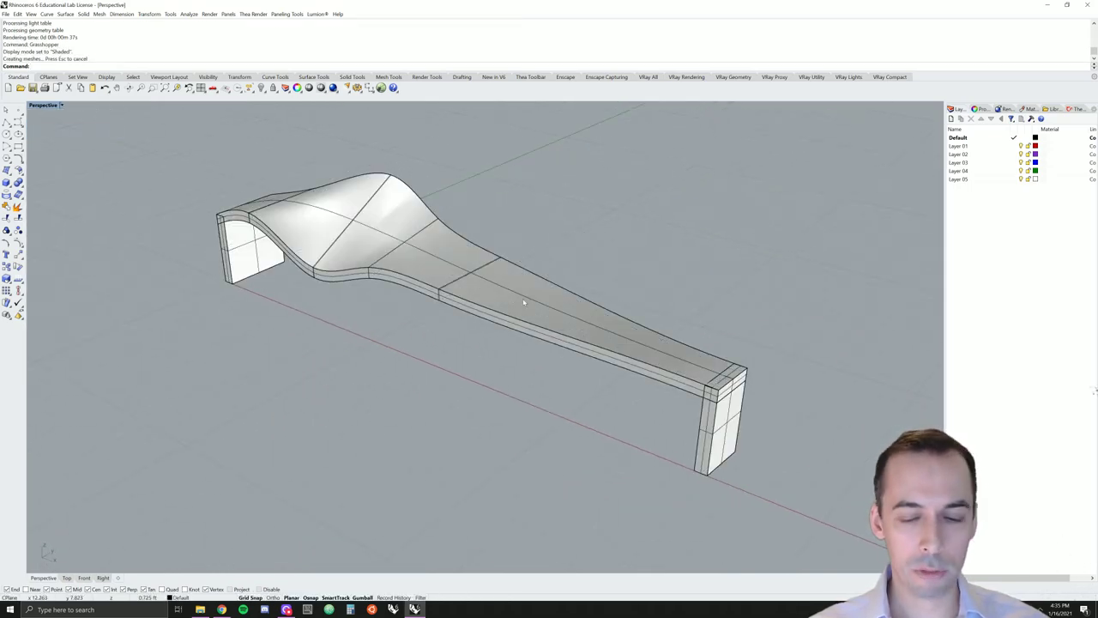
pyautogui.moveTo(523, 302)
pyautogui.mouseDown(button='right')
pyautogui.moveTo(500, 314)
pyautogui.moveTo(515, 301)
pyautogui.moveTo(507, 332)
pyautogui.mouseUp(button='right')
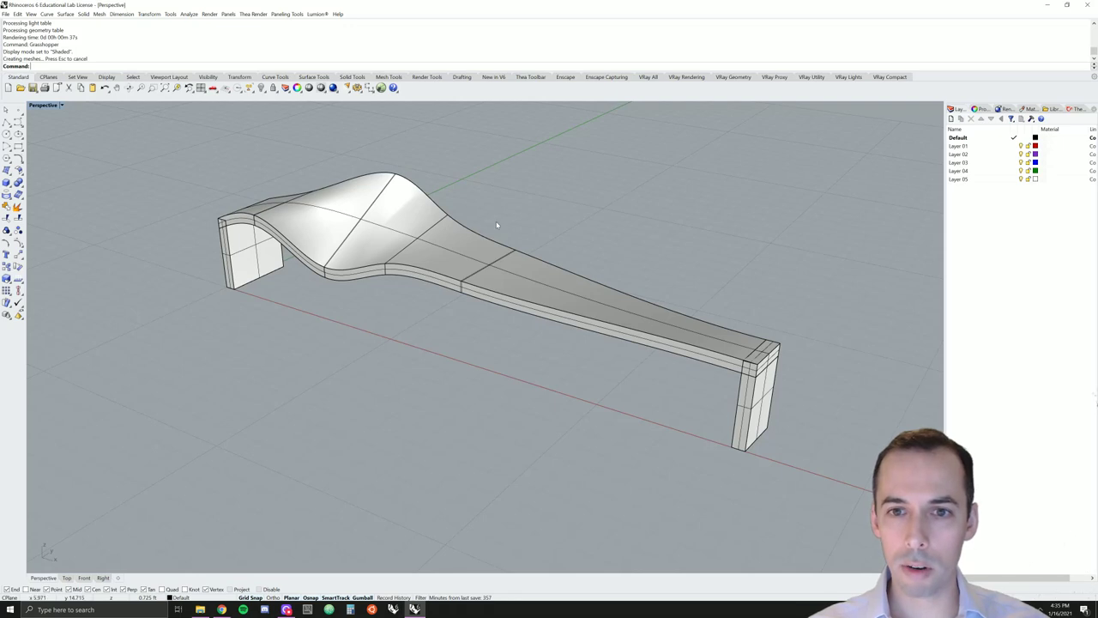
# - Look at Thea's Content Browser and briefly run Thea's interactive rendering of the bench in the viewport
pyautogui.click(530, 77)
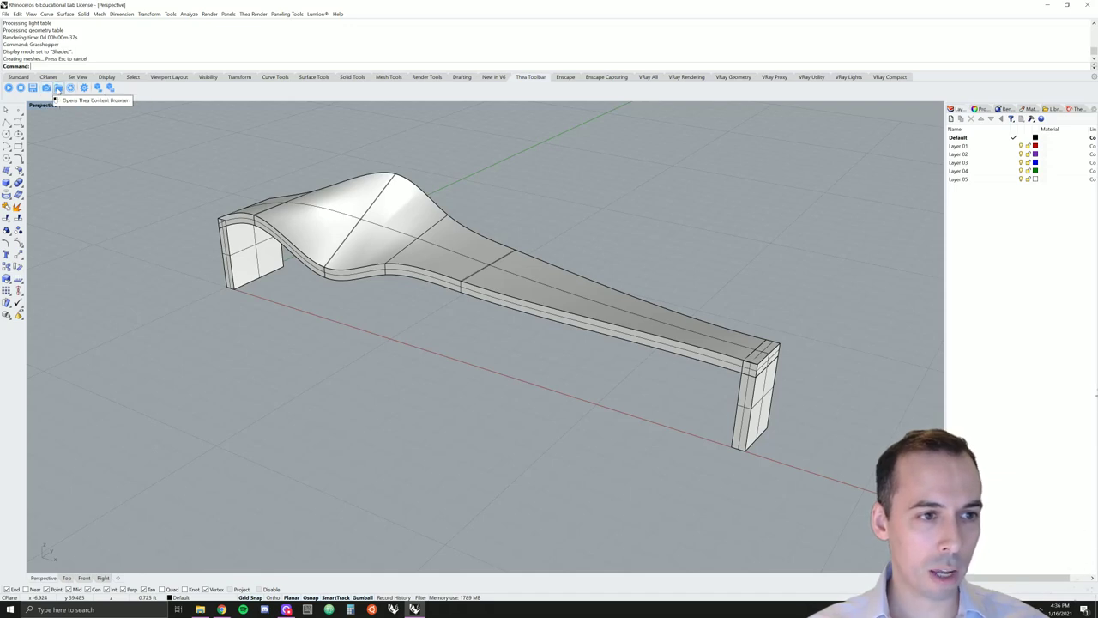
pyautogui.click(59, 88)
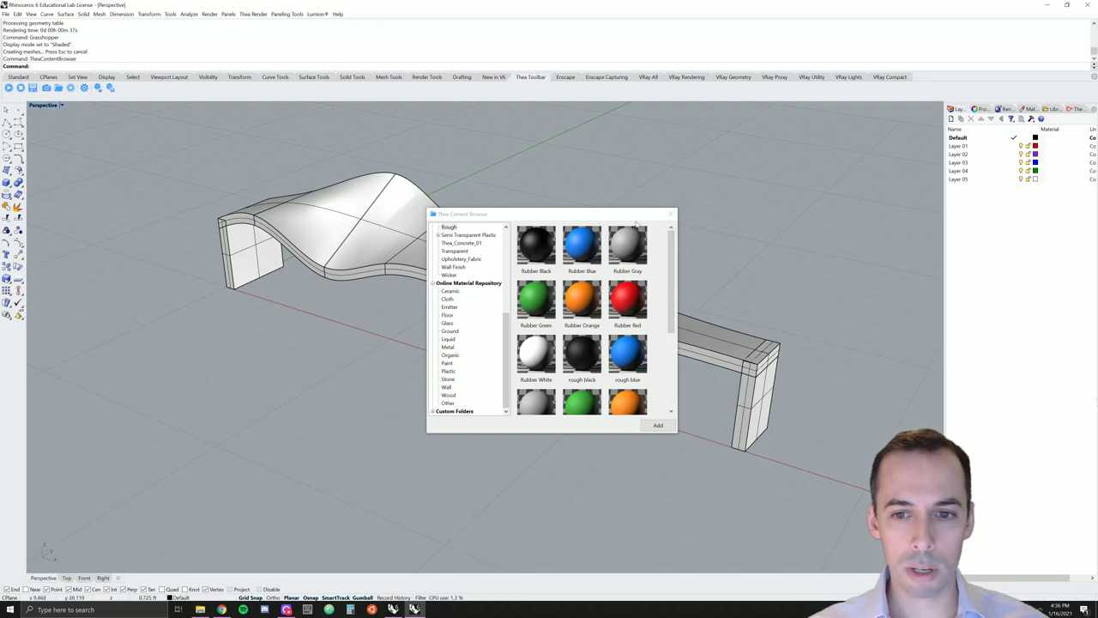
pyautogui.click(670, 214)
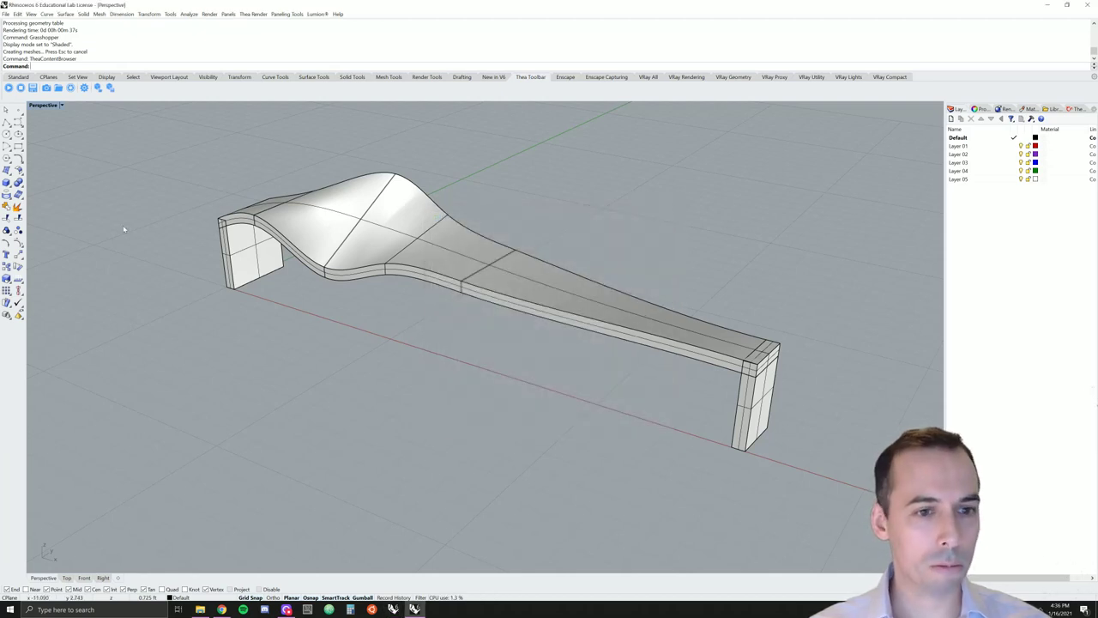
pyautogui.click(9, 89)
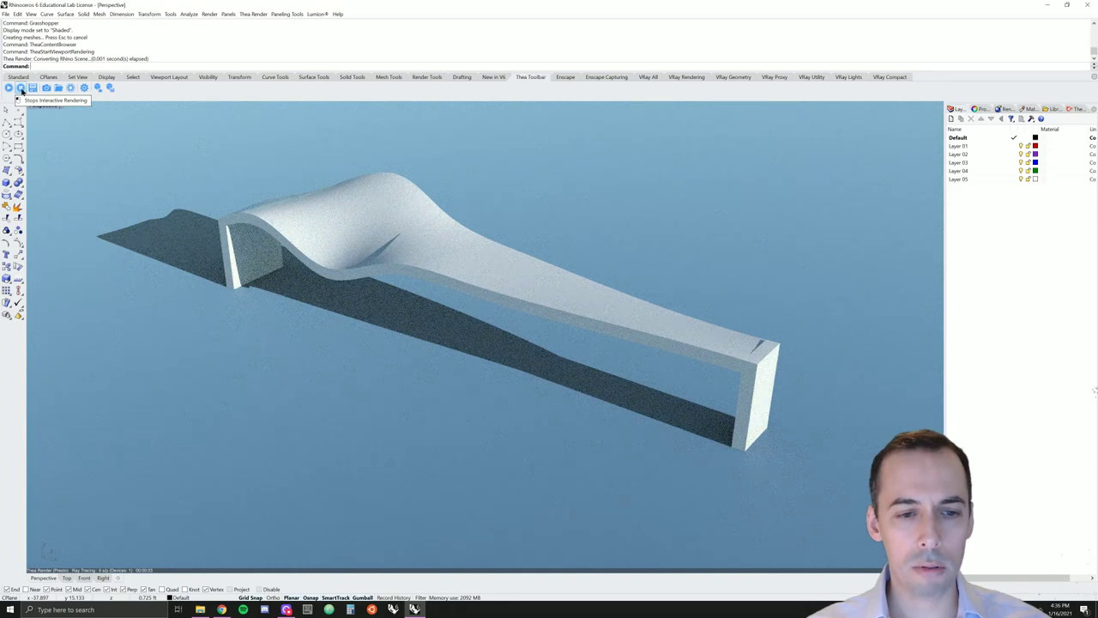
pyautogui.click(21, 89)
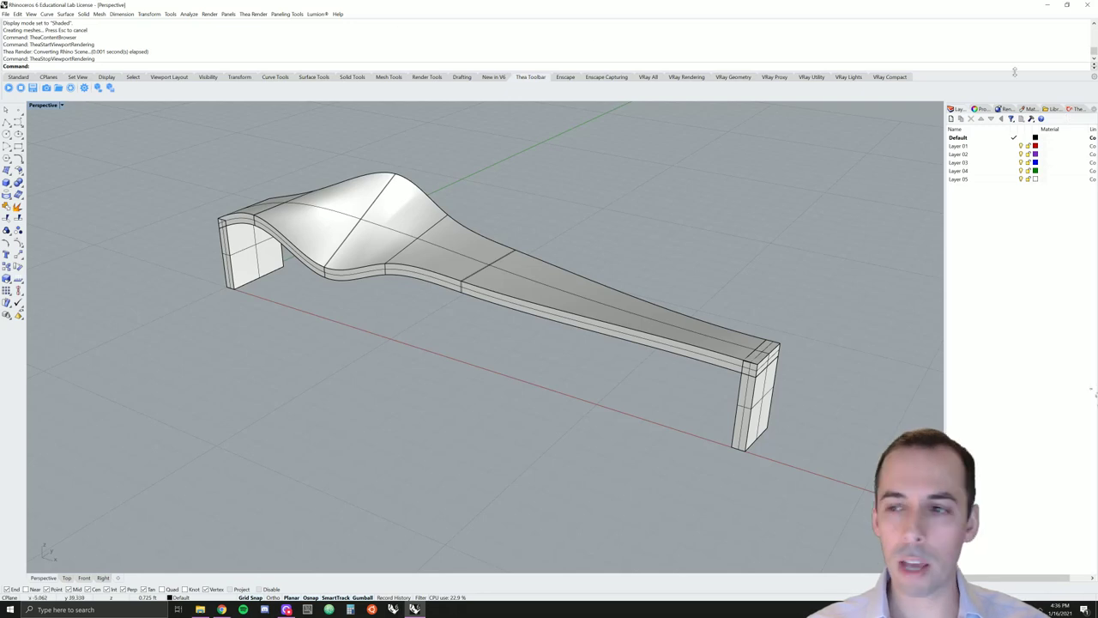
# - Enable soft shadows for the sun and uniform illumination in Thea's environment settings
pyautogui.click(1076, 110)
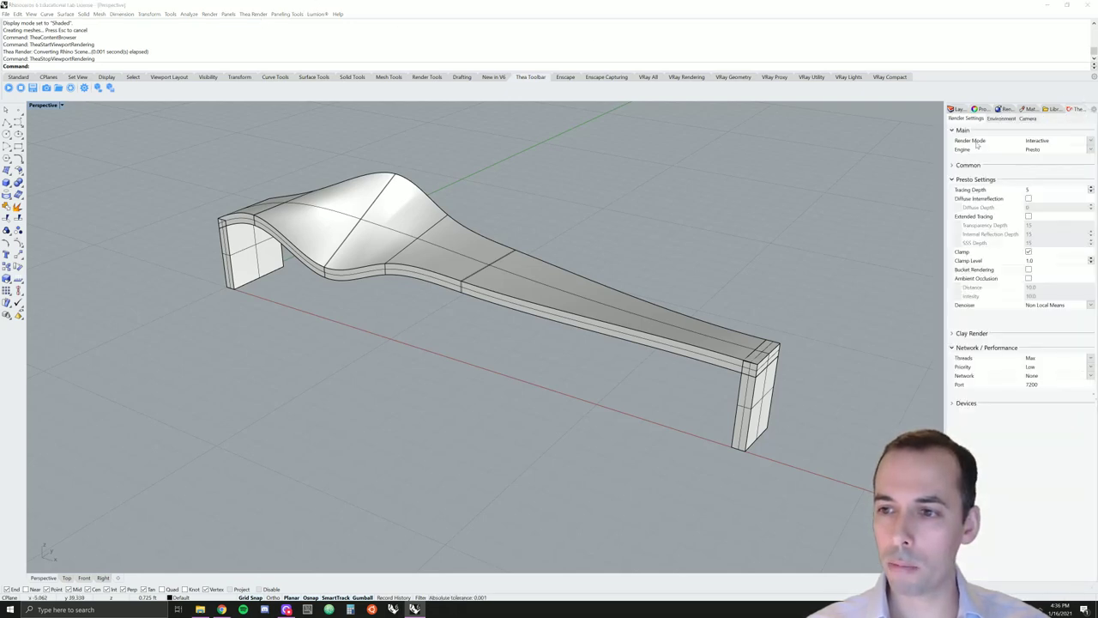
pyautogui.click(253, 15)
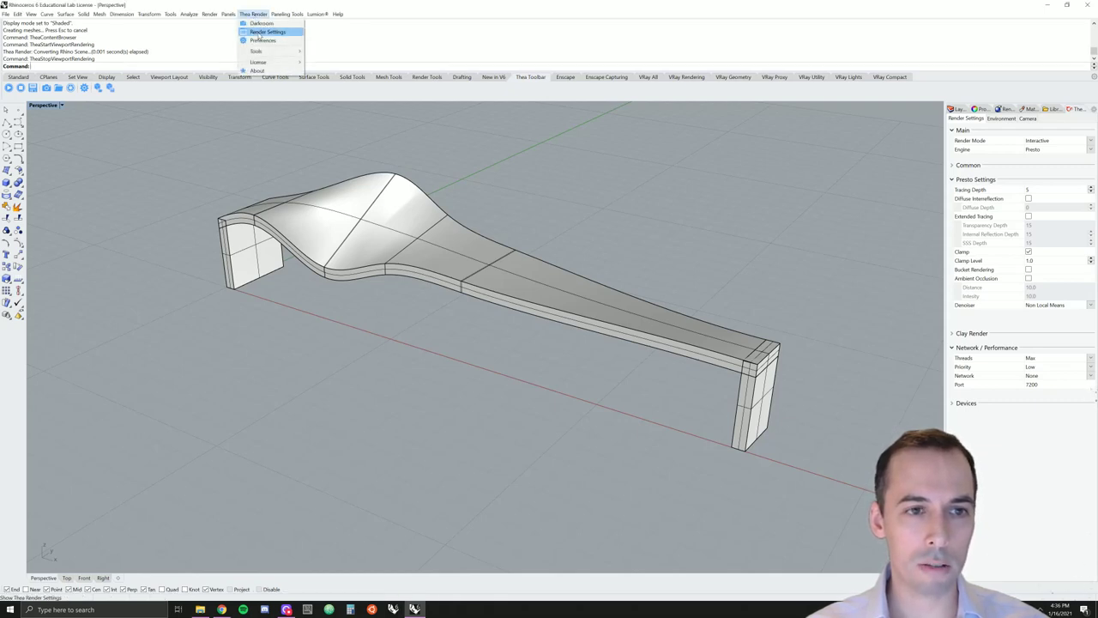
pyautogui.click(1004, 119)
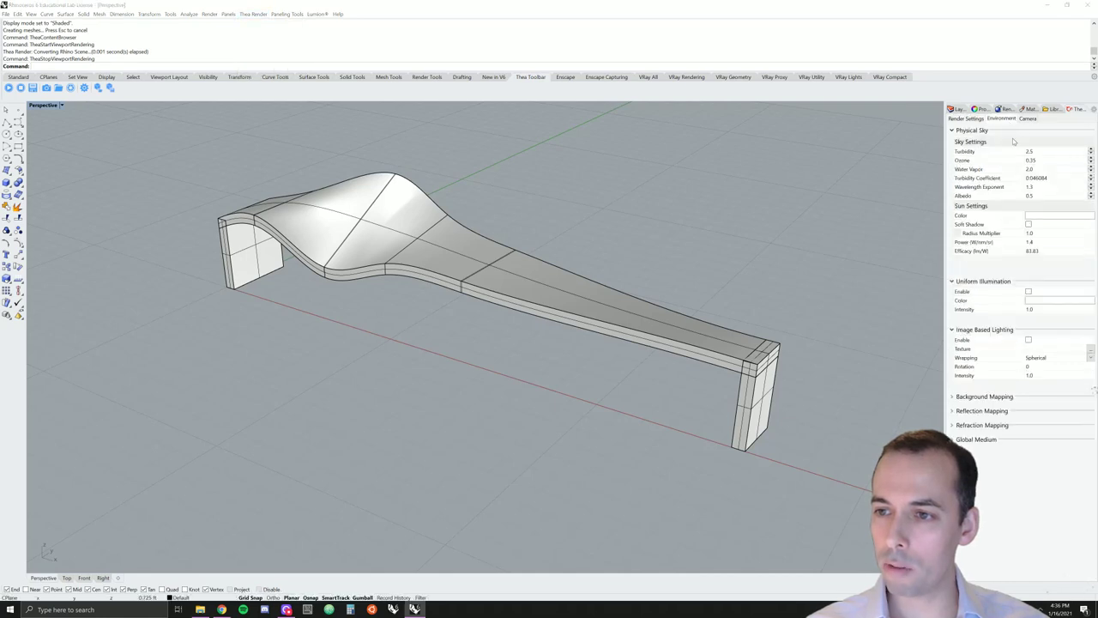
pyautogui.click(1028, 224)
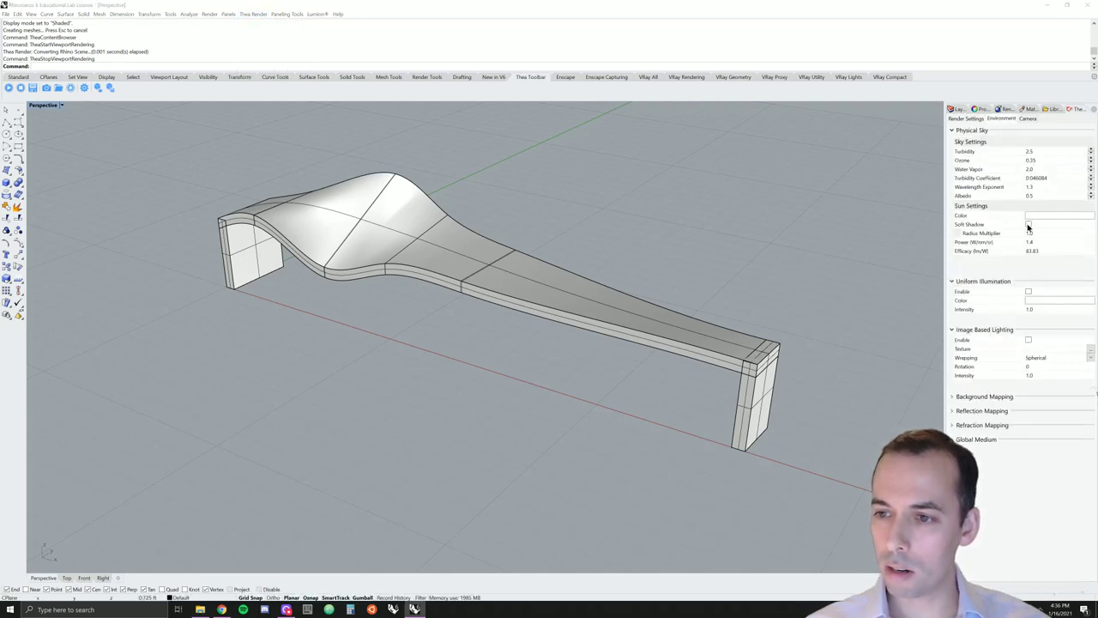
pyautogui.click(1029, 291)
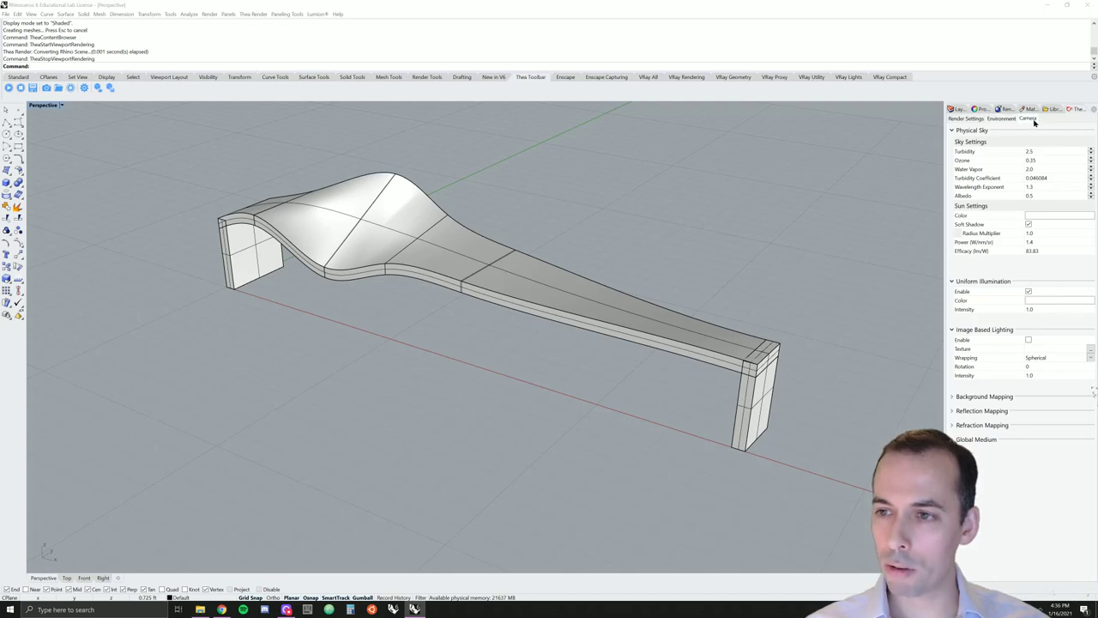
# - Sync Thea's camera resolution with the Rhino viewport, frame the bench closer, and briefly test the interactive rendering
pyautogui.click(1030, 118)
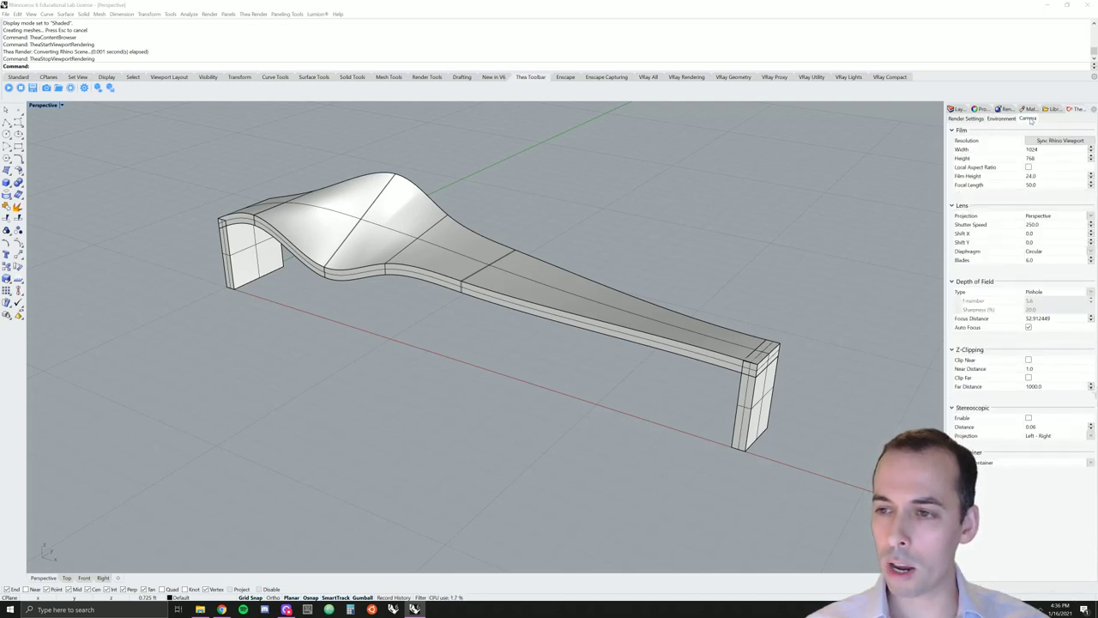
pyautogui.click(1057, 141)
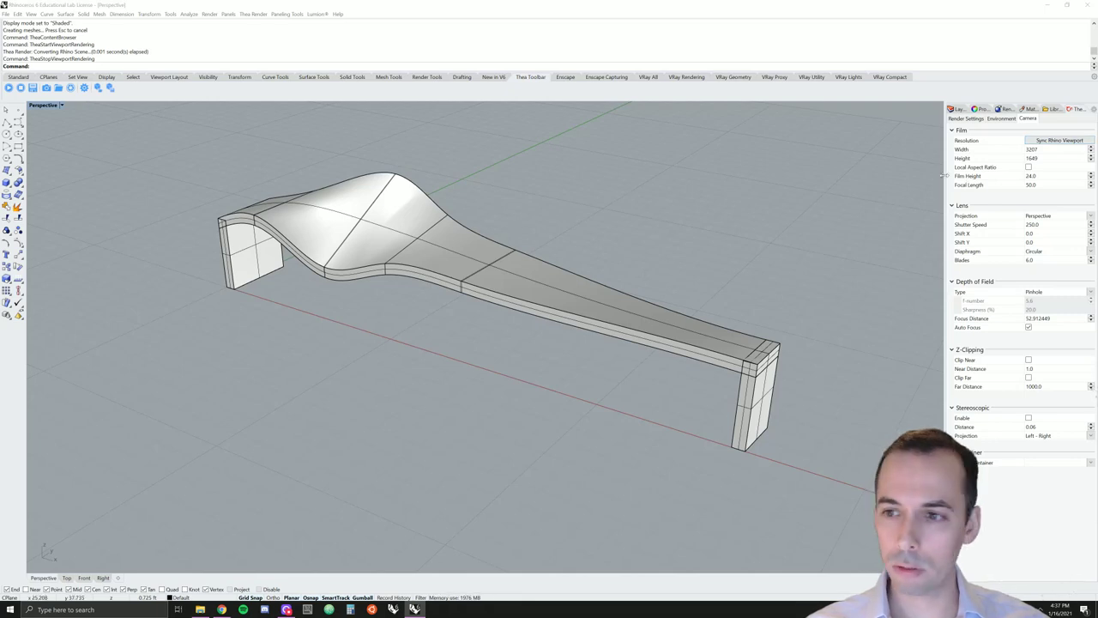
pyautogui.scroll(2, 509, 273)
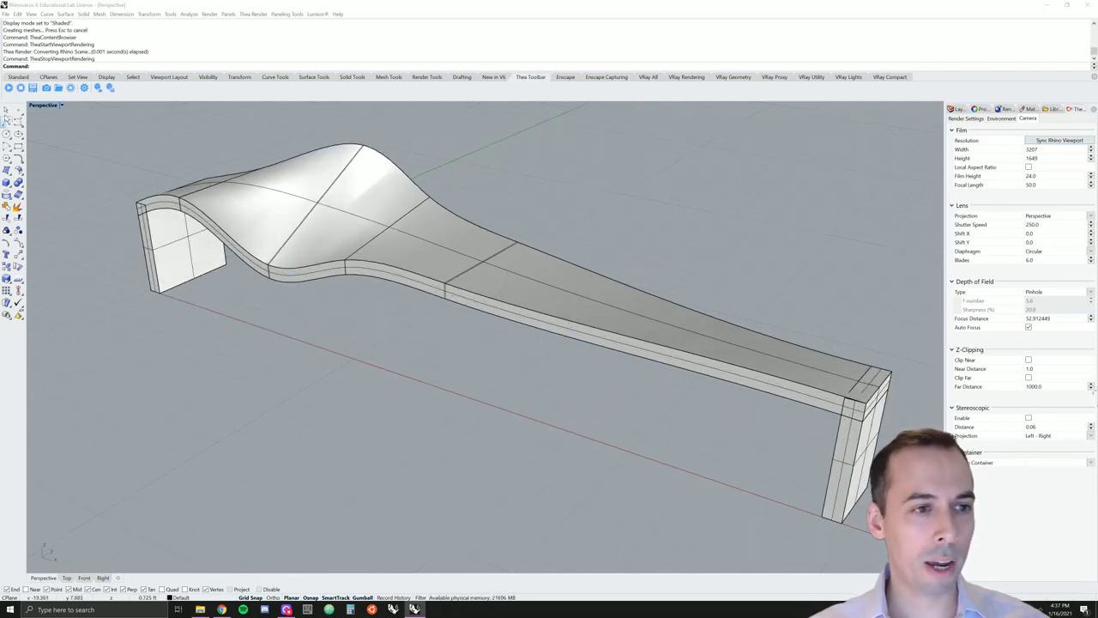
pyautogui.click(9, 87)
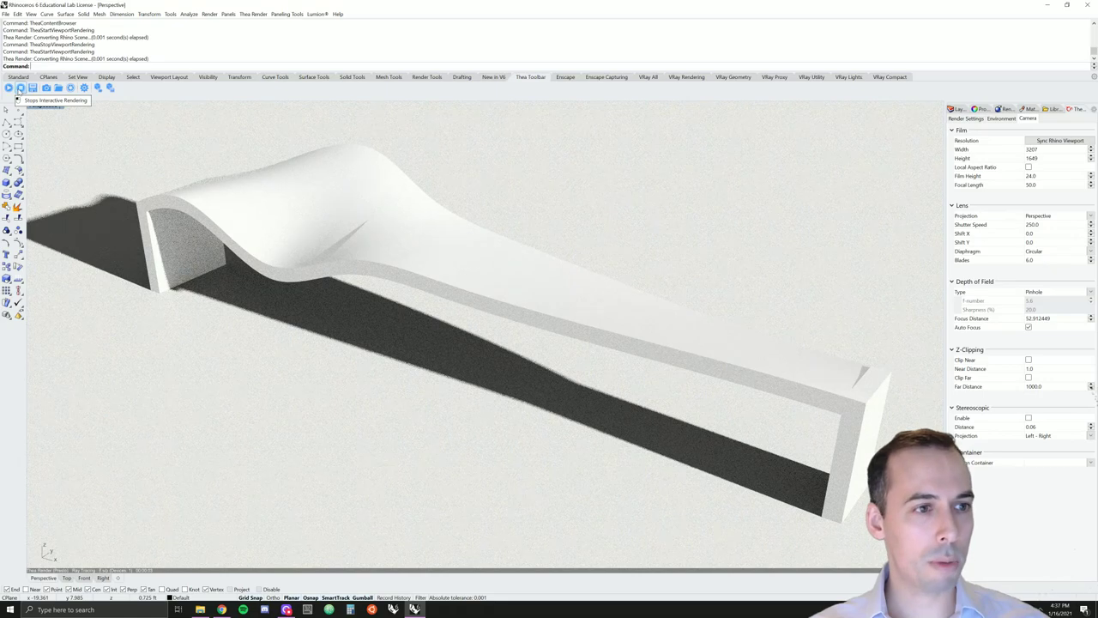
pyautogui.click(20, 88)
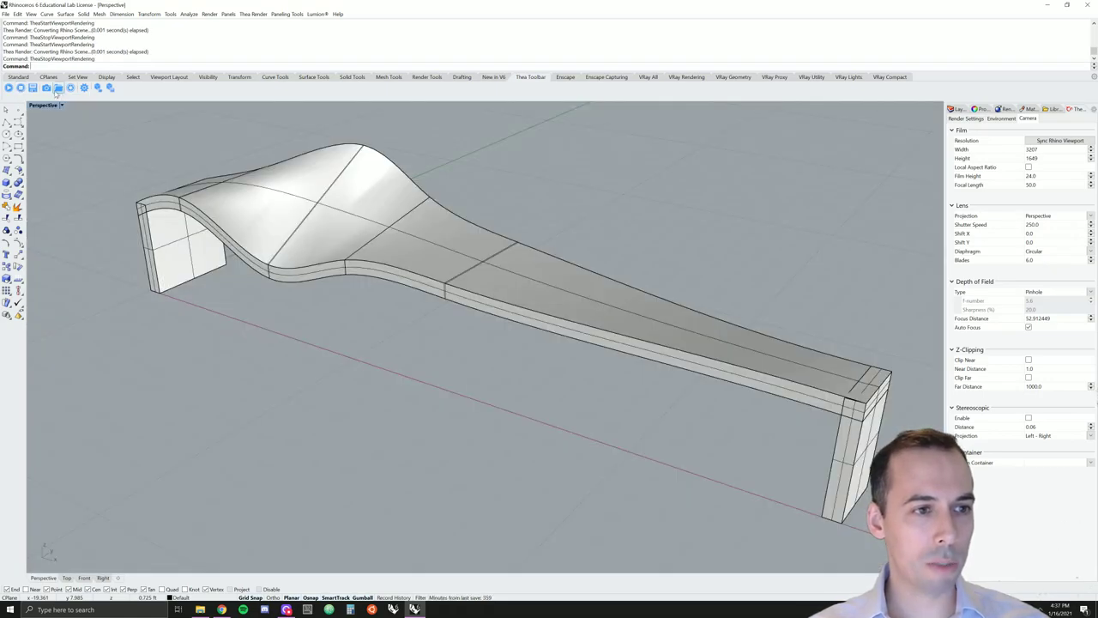
# - Assign the concrete_12 material from Thea_Concrete_01 to the Default layer and preview it briefly with interactive rendering
pyautogui.click(57, 91)
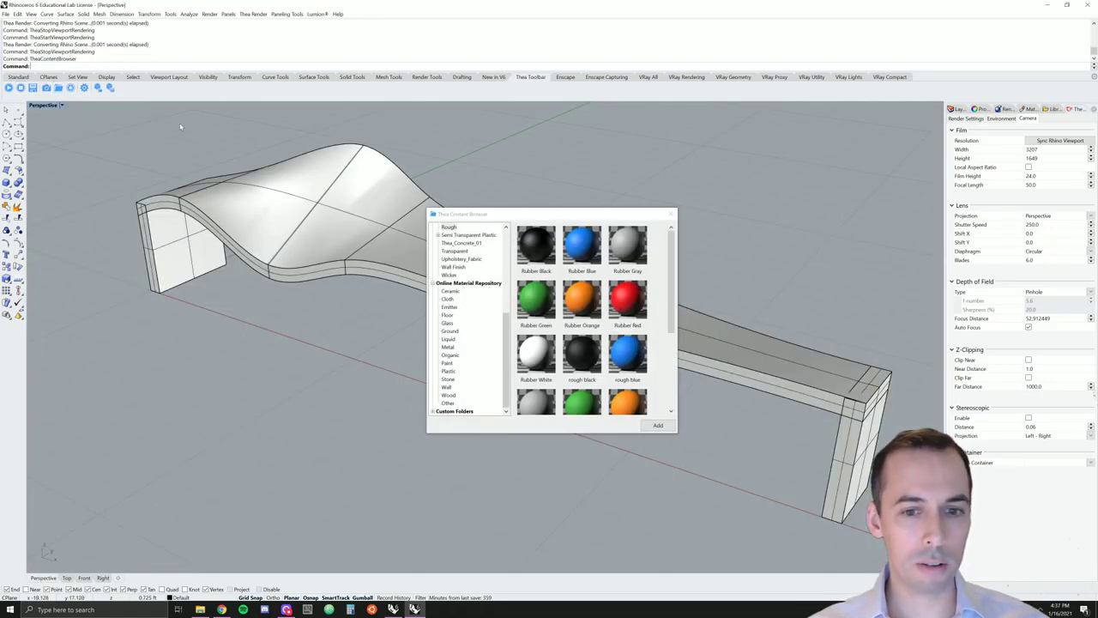
pyautogui.click(467, 244)
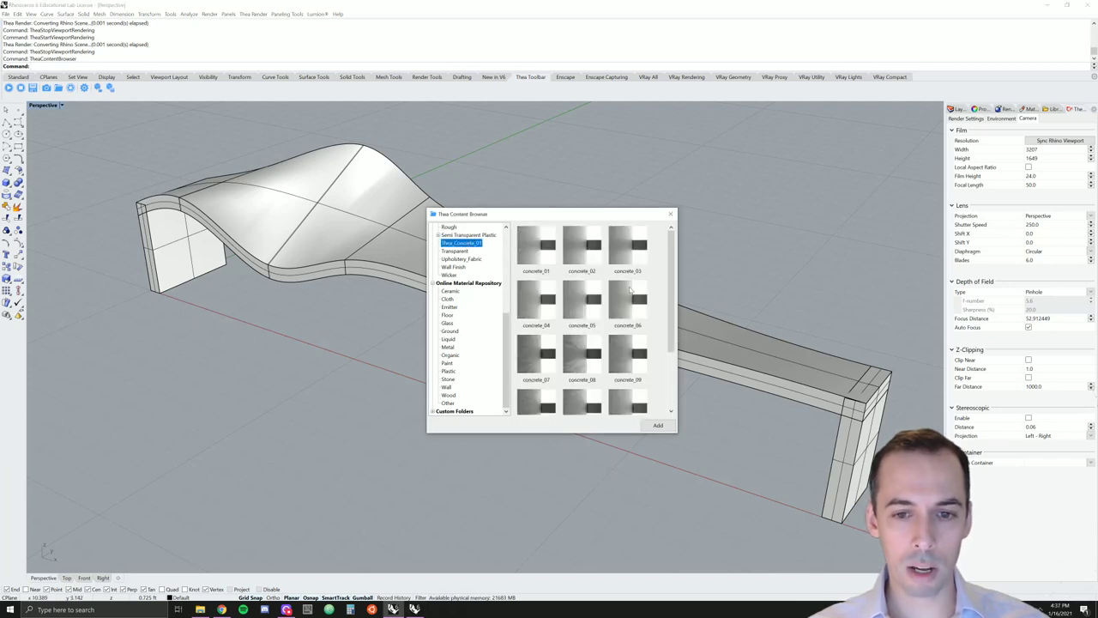
pyautogui.moveTo(672, 284); pyautogui.dragTo(1096, 398)
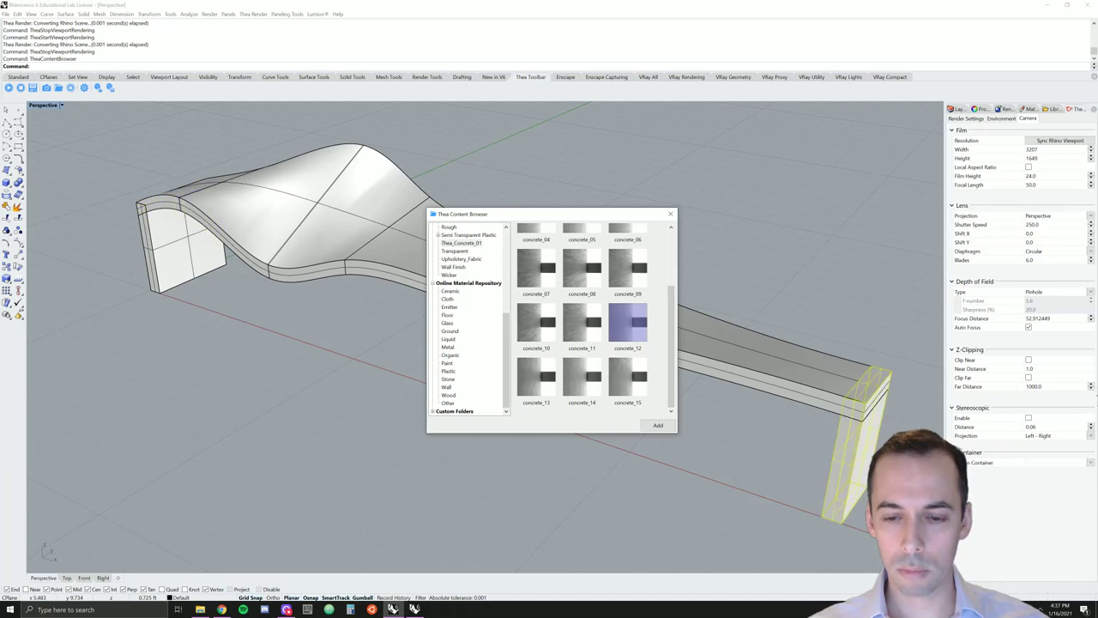
pyautogui.hotkey('ctrl', 'a')
pyautogui.press('Escape')
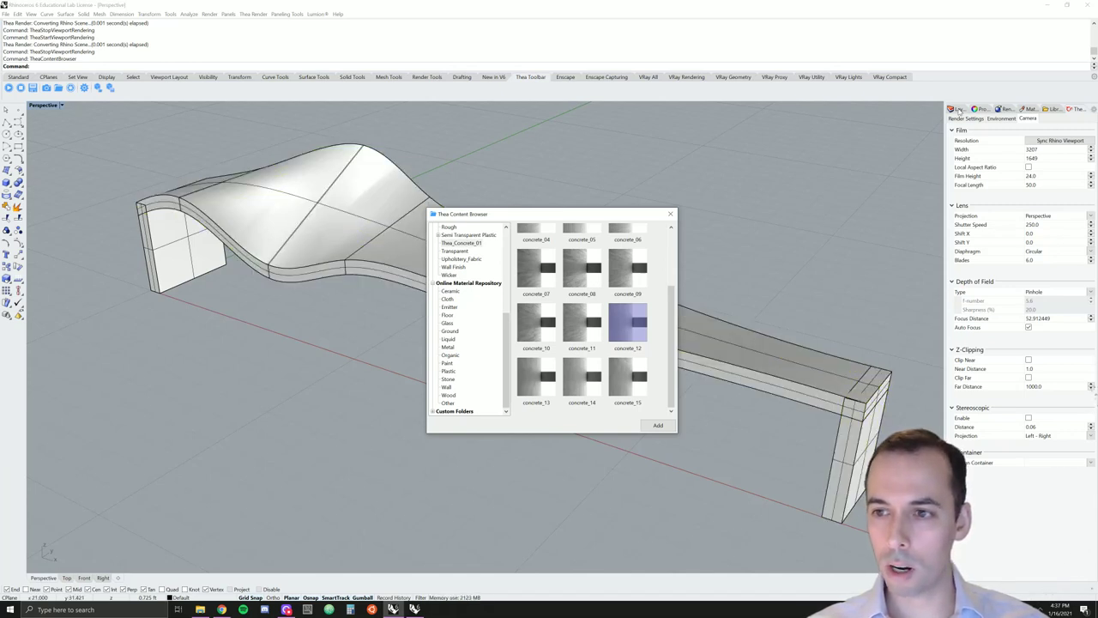
pyautogui.click(958, 109)
pyautogui.moveTo(629, 348); pyautogui.dragTo(697, 297)
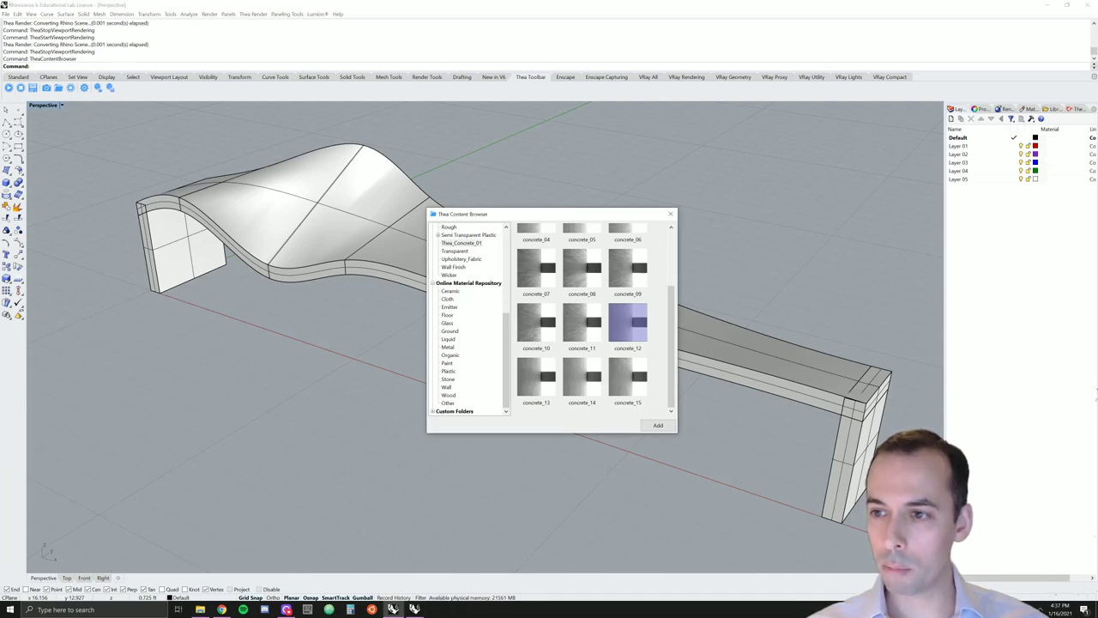
pyautogui.moveTo(697, 297); pyautogui.dragTo(1043, 138)
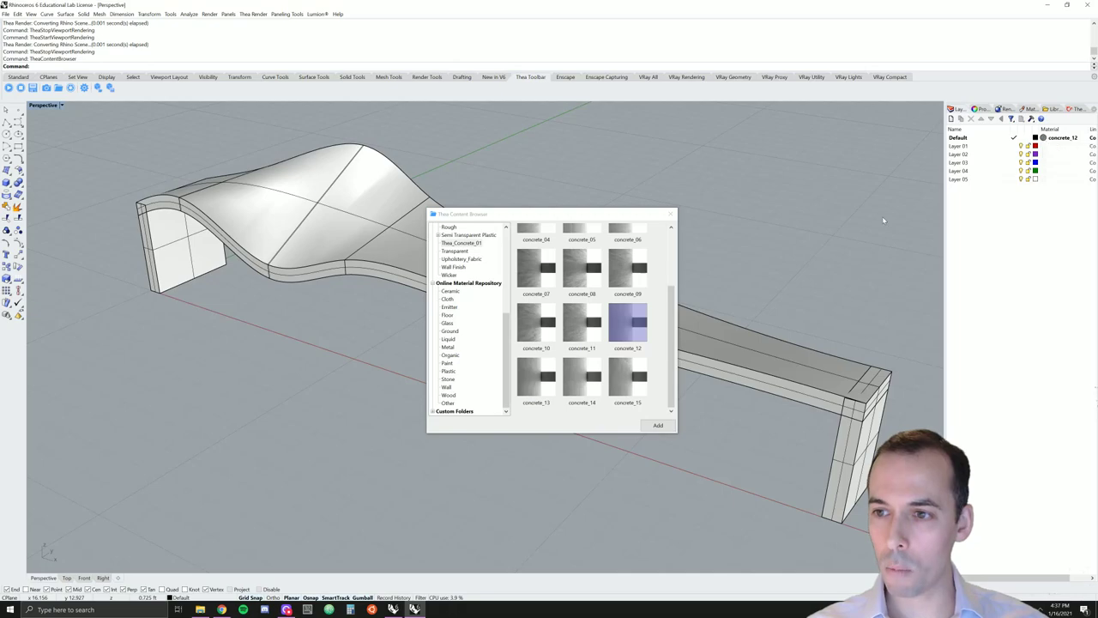
pyautogui.click(672, 211)
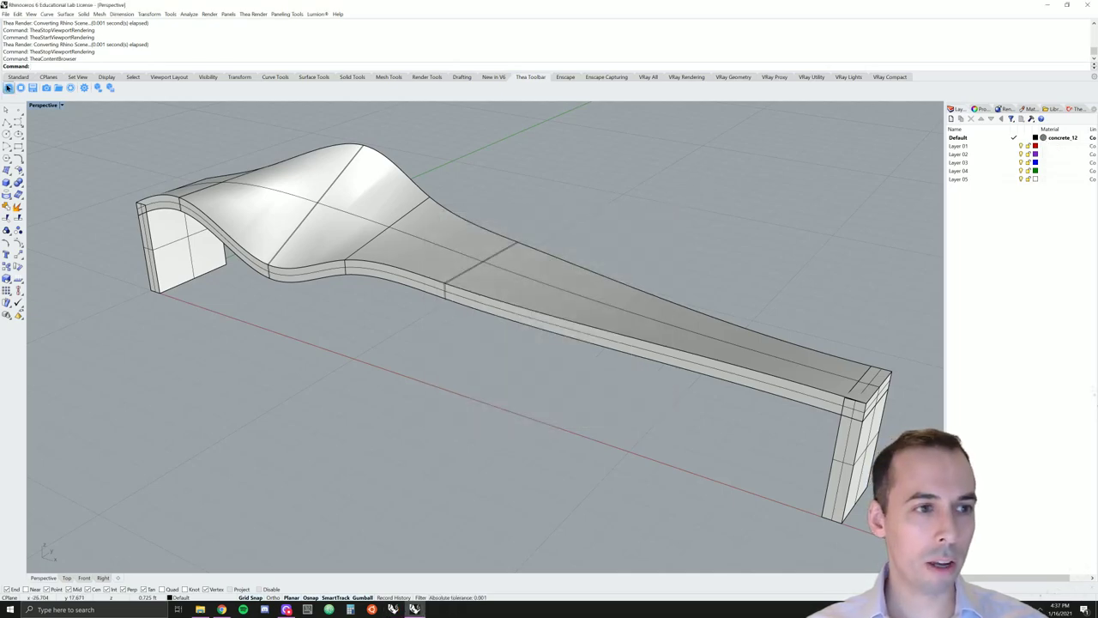
pyautogui.click(9, 88)
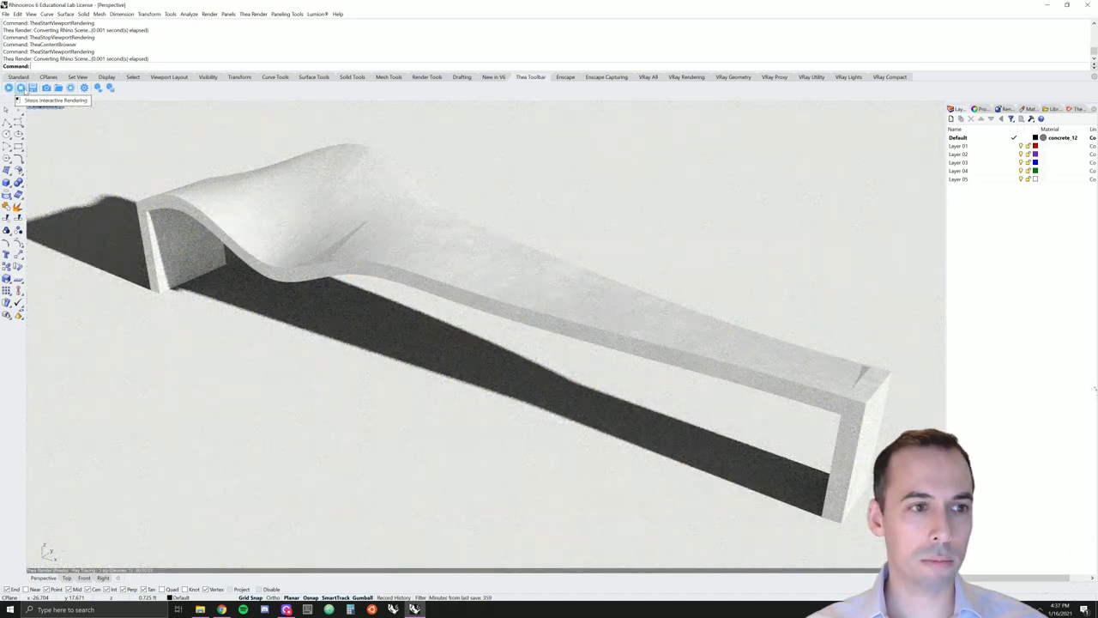
pyautogui.click(20, 89)
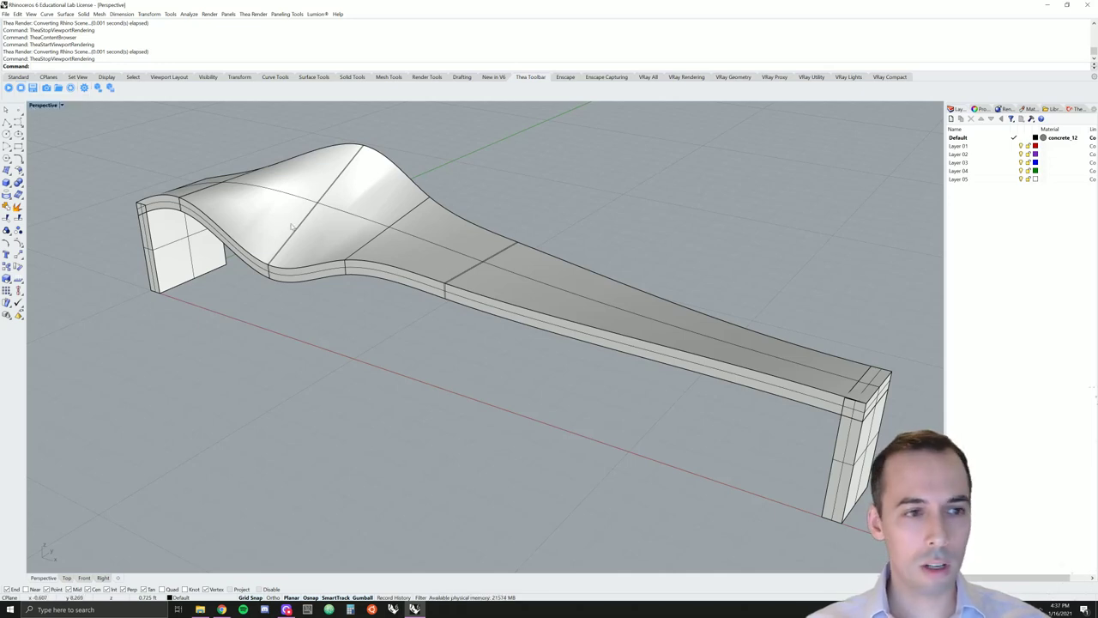
# - Run a production render of the bench in a maximized Thea Darkroom with the Presto engine and stop it once it looks clean
pyautogui.click(47, 88)
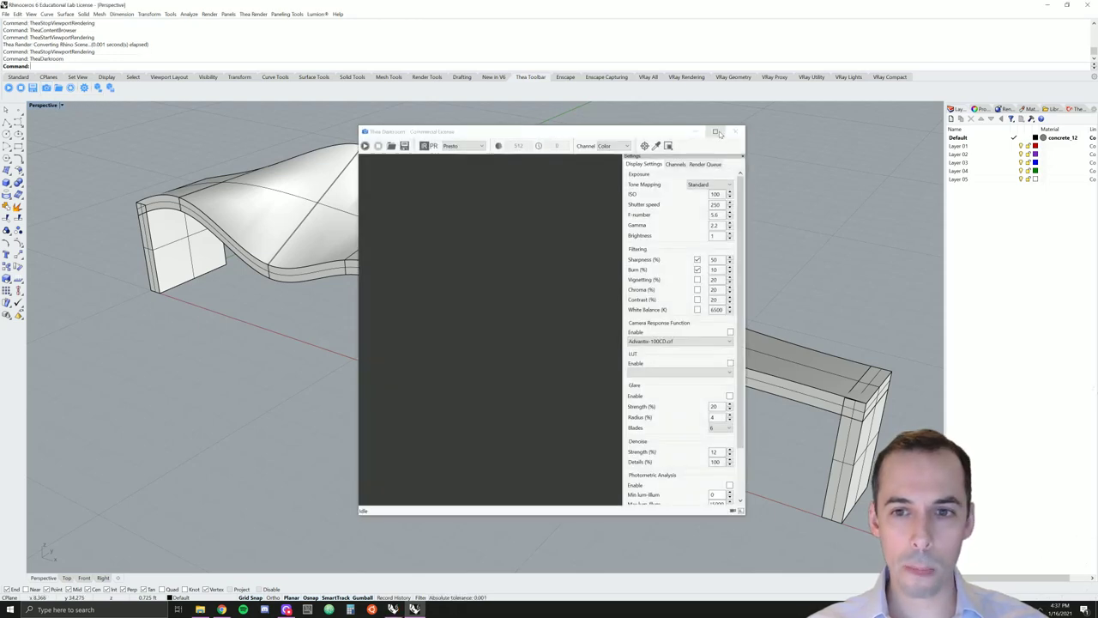
pyautogui.click(717, 133)
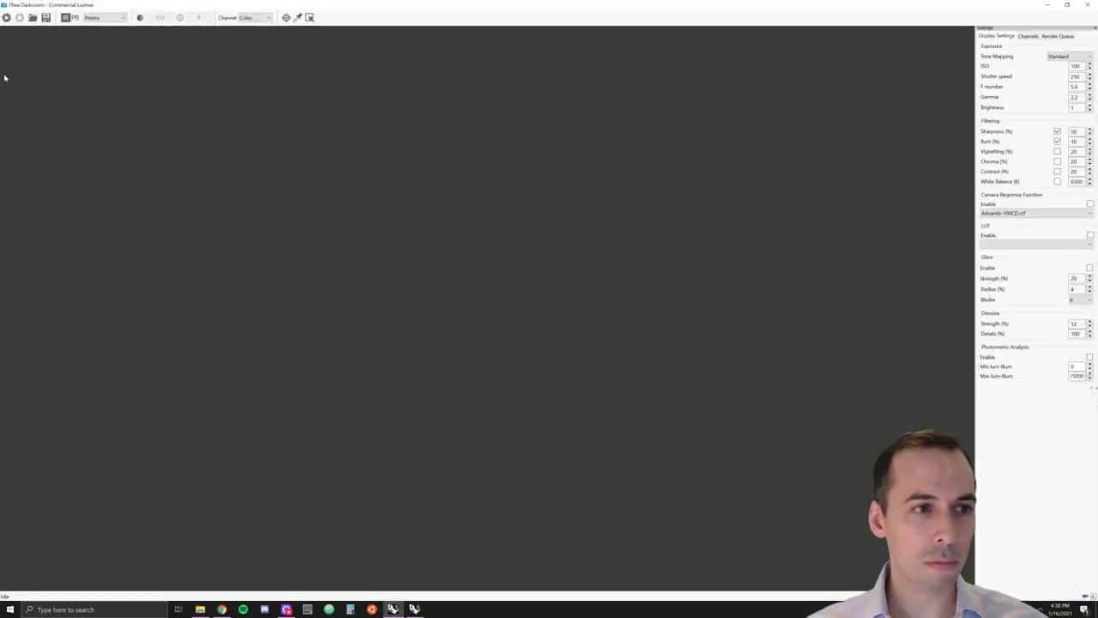
pyautogui.click(73, 19)
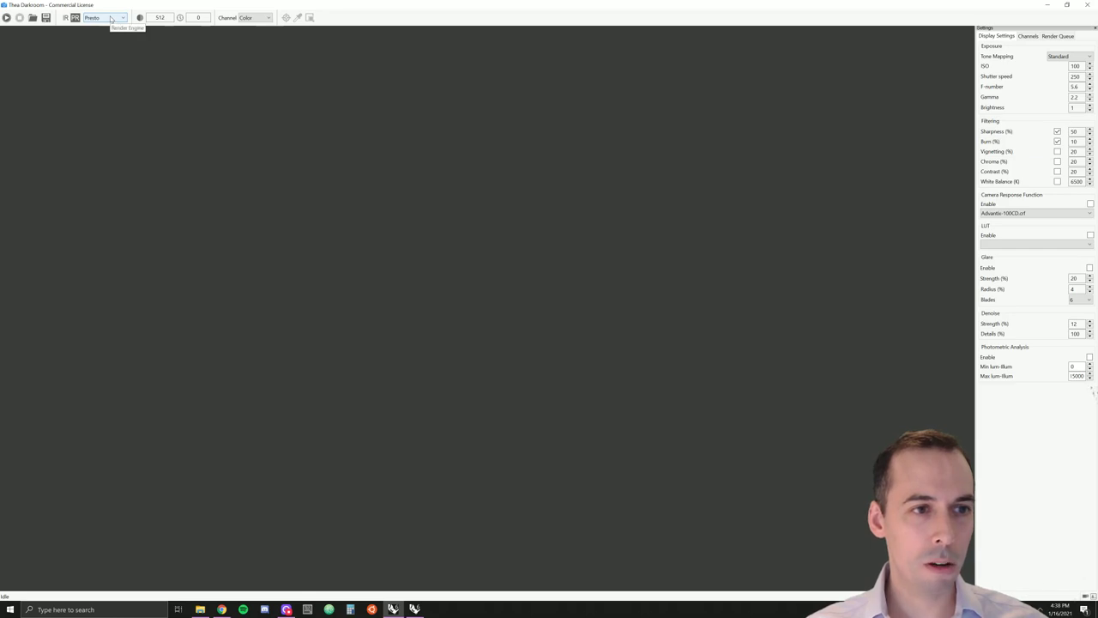
pyautogui.click(110, 19)
pyautogui.click(120, 17)
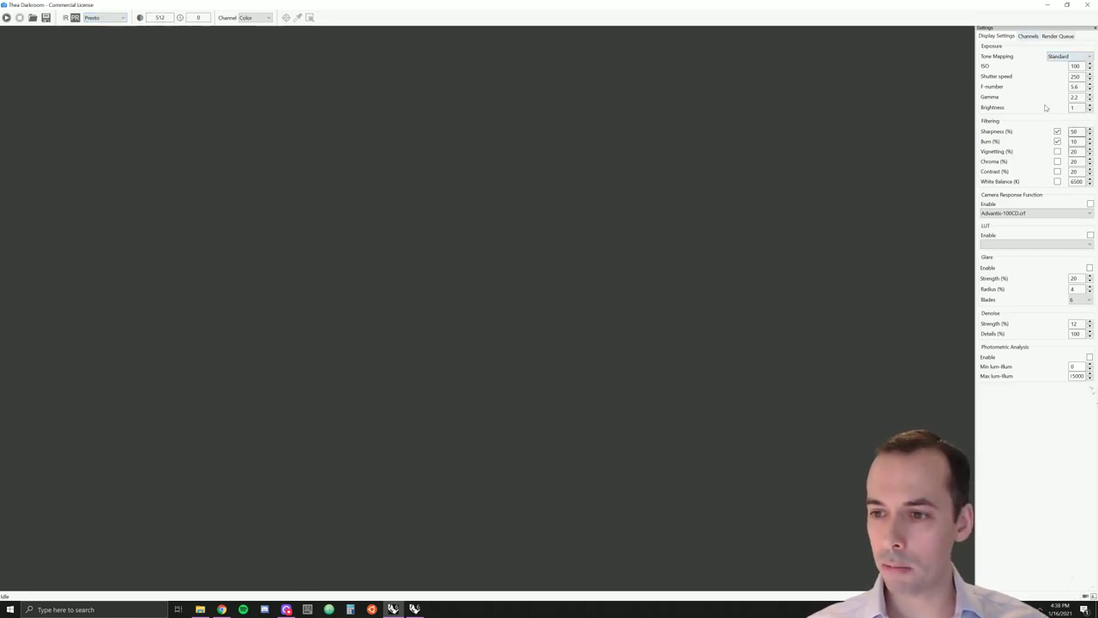
pyautogui.click(7, 17)
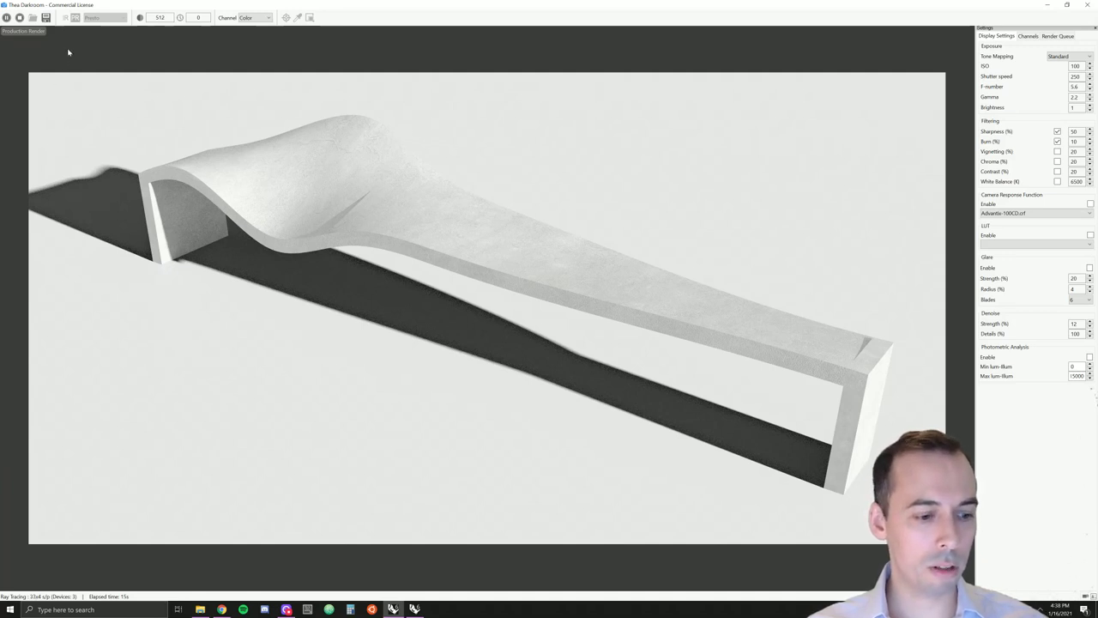
pyautogui.click(19, 18)
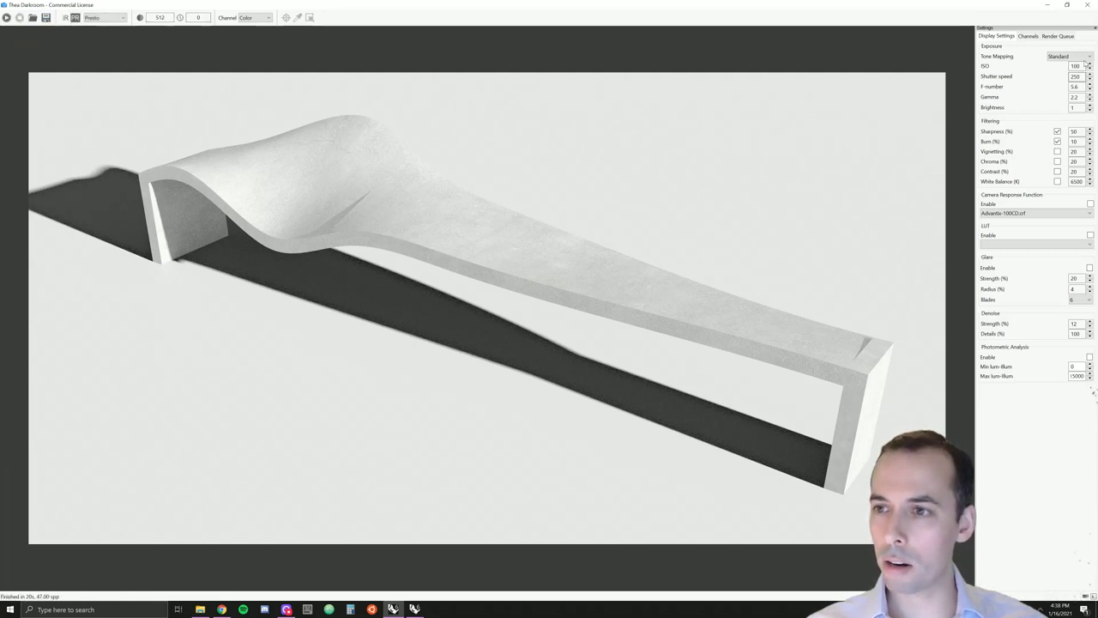
# - Try Filmic tone mapping on the rendered bench and return it to Standard
pyautogui.click(1072, 57)
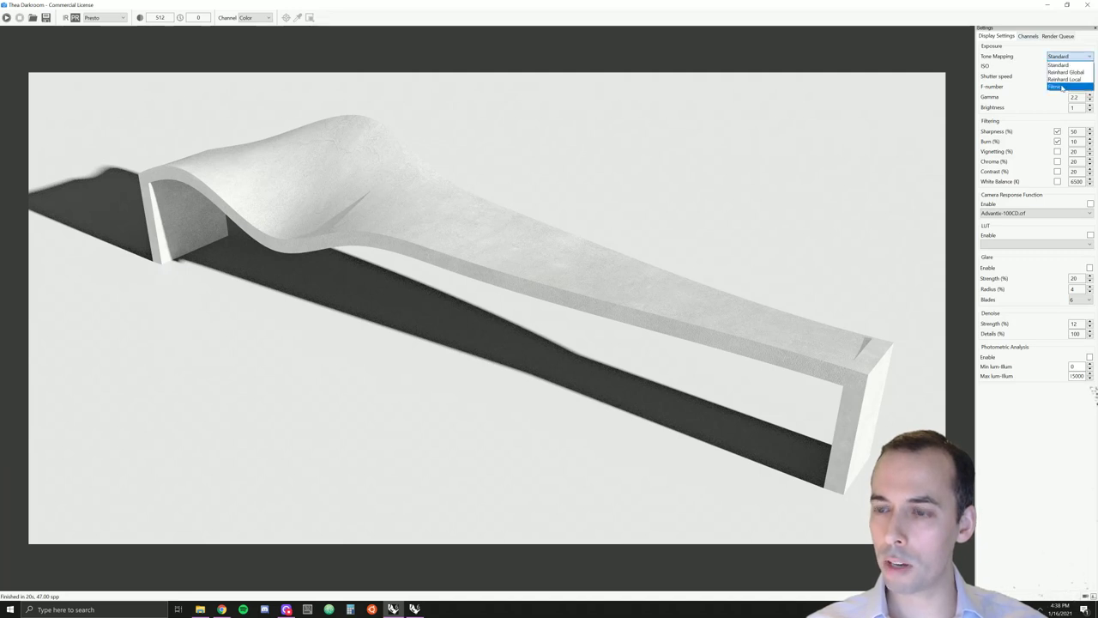
pyautogui.click(1062, 87)
pyautogui.click(1068, 56)
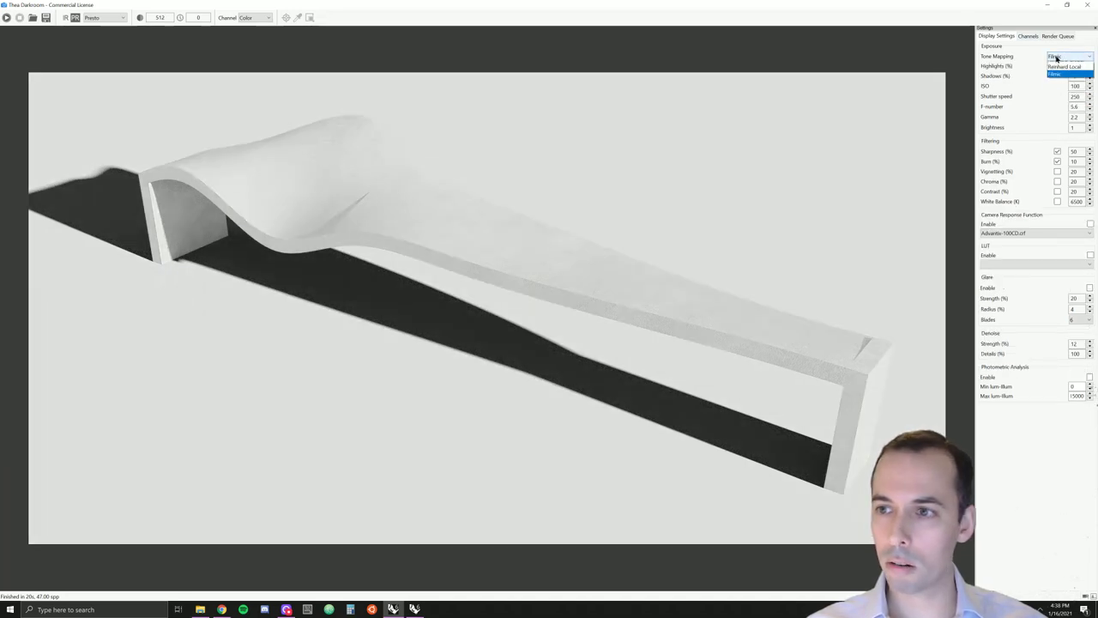
pyautogui.click(1059, 65)
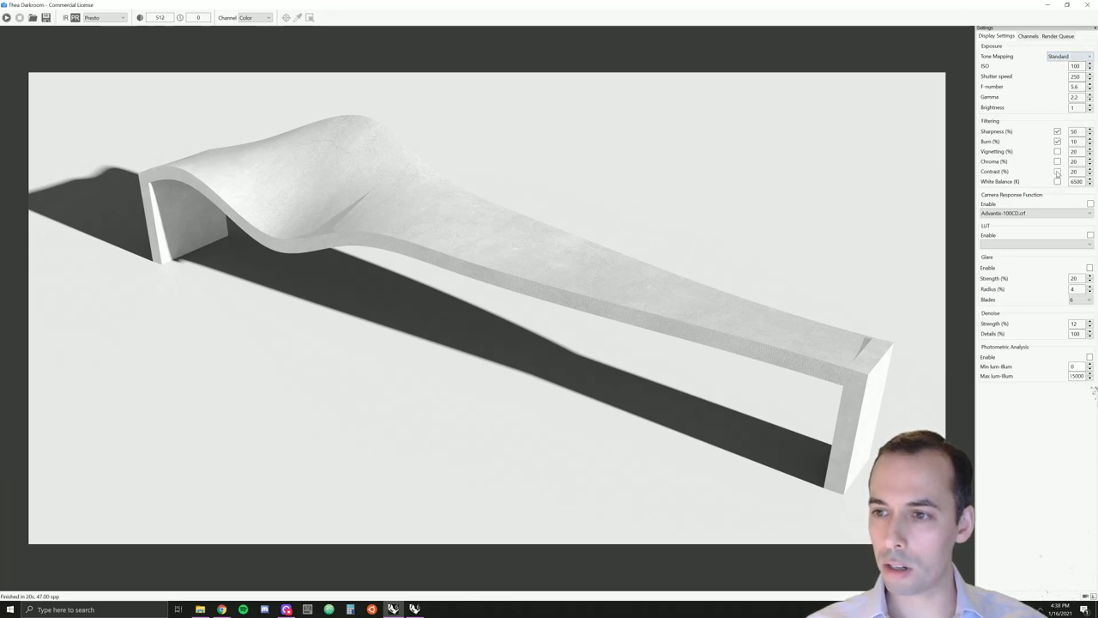
# - Enable the Contrast filter at 20% for the rendered image
pyautogui.click(1057, 172)
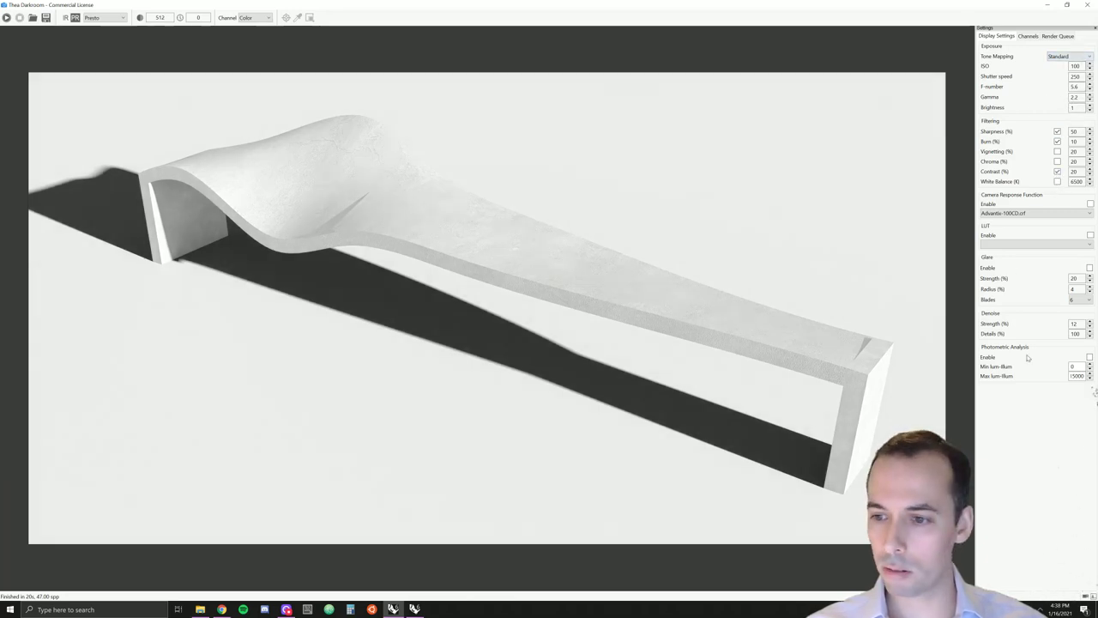